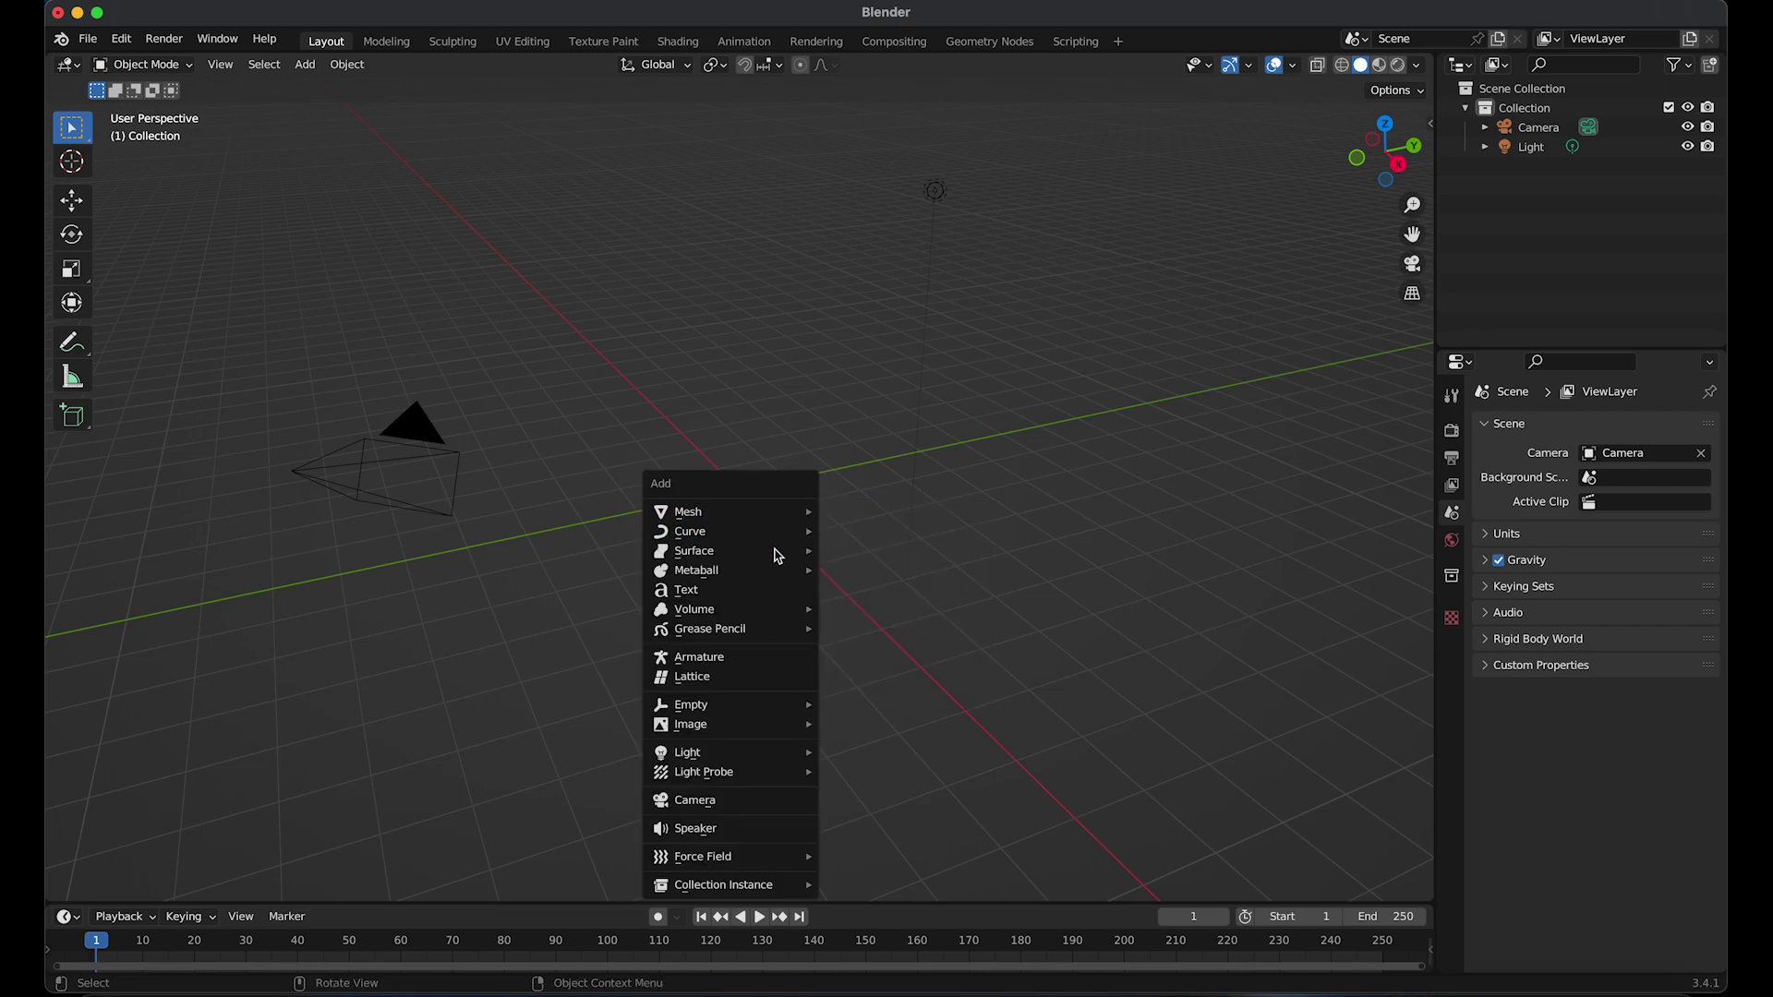
Add a text object at the world origin and change its text to MOTION
click(723, 591)
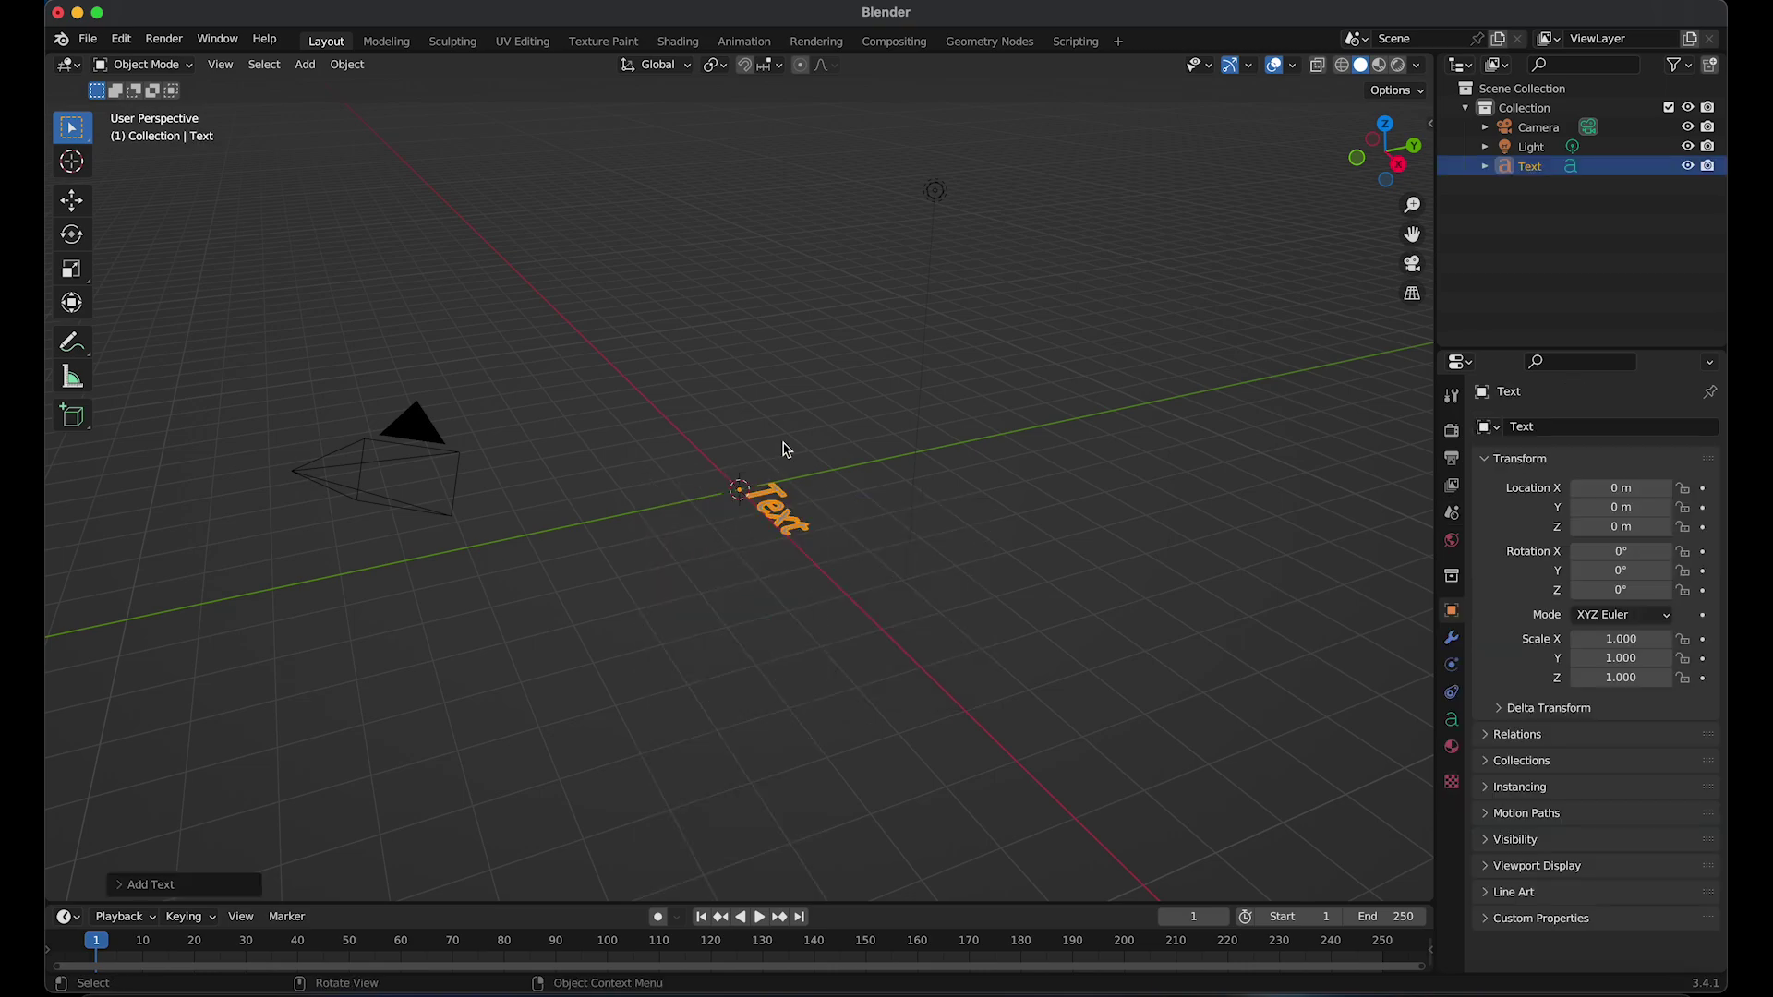
scroll(783, 447, up, 5)
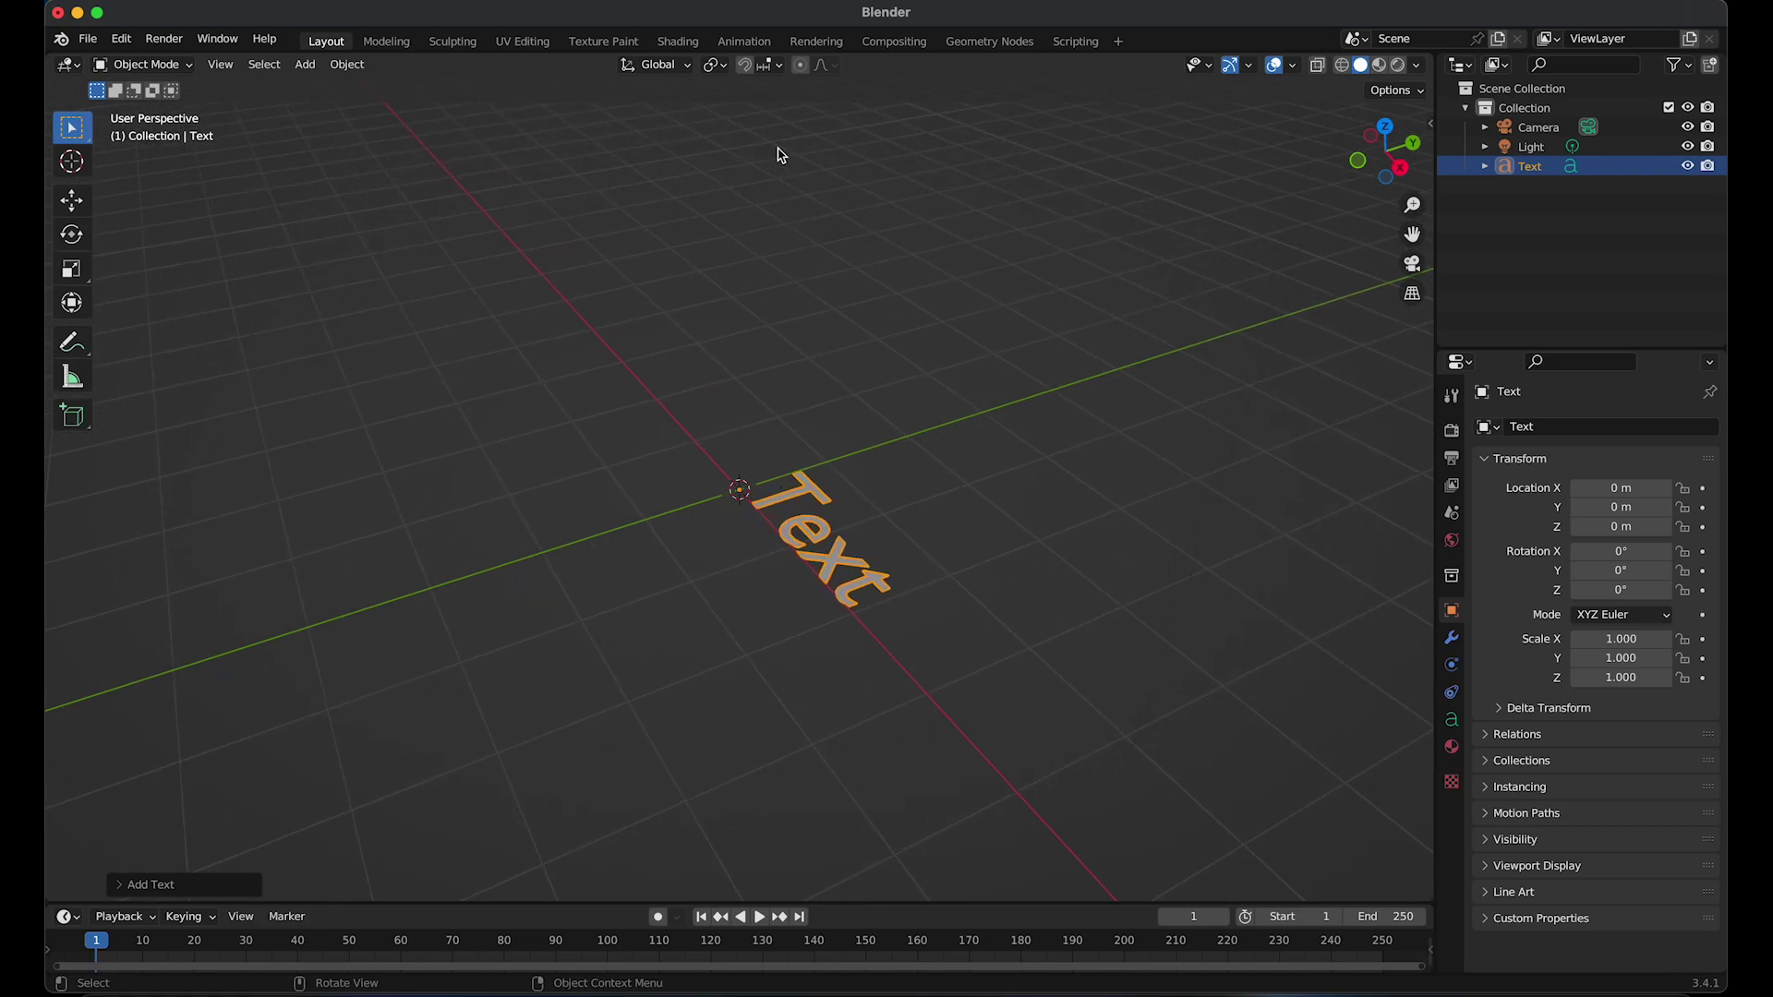
key(Tab)
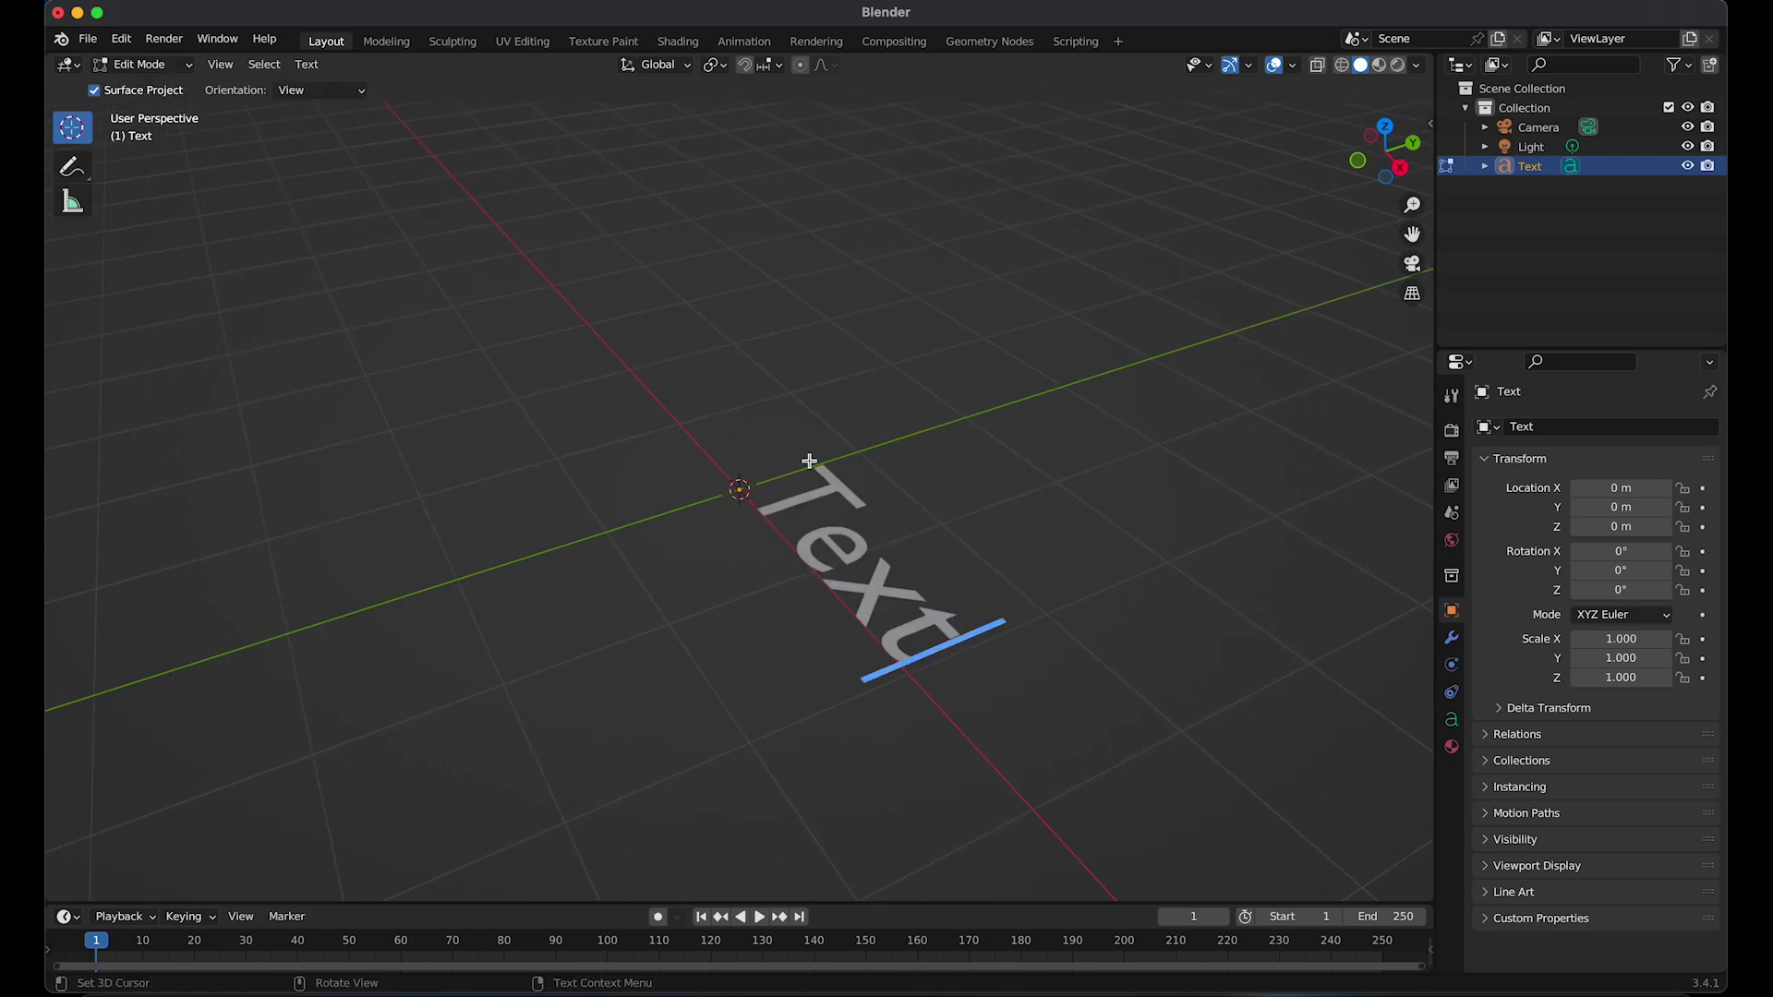
key(BackSpace)
key(BackSpace)
key(BackSpace)
key(BackSpace)
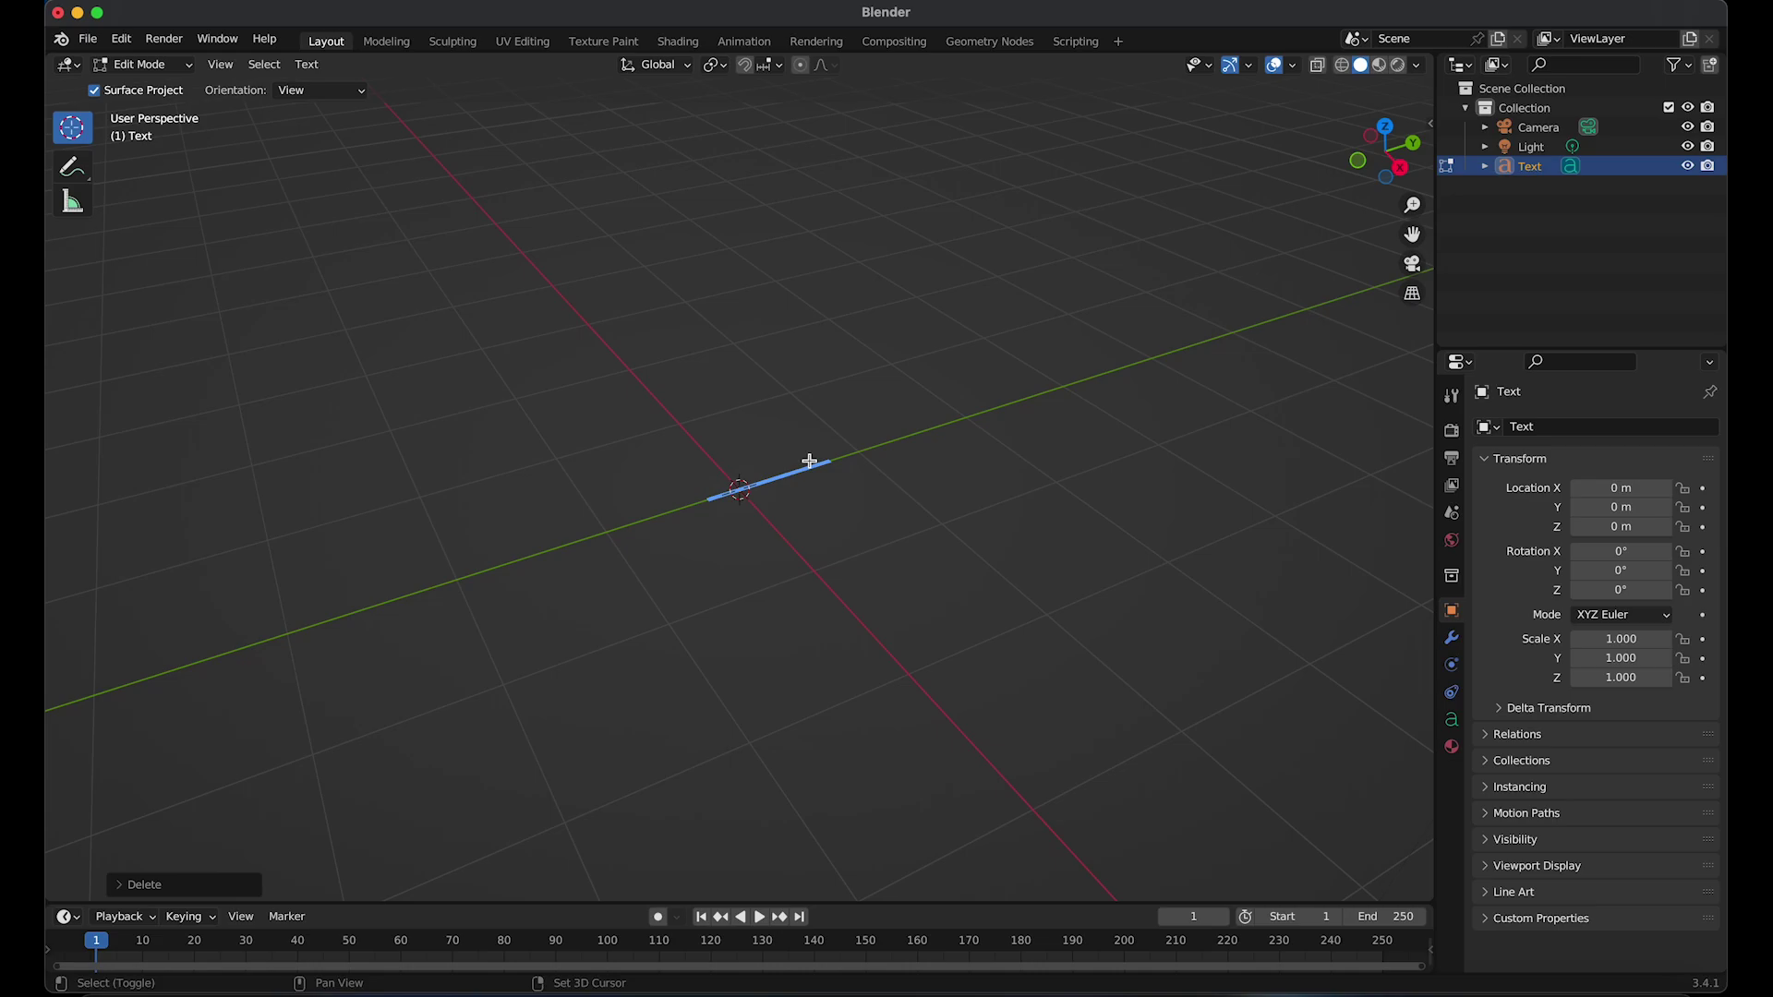
text(MOTI)
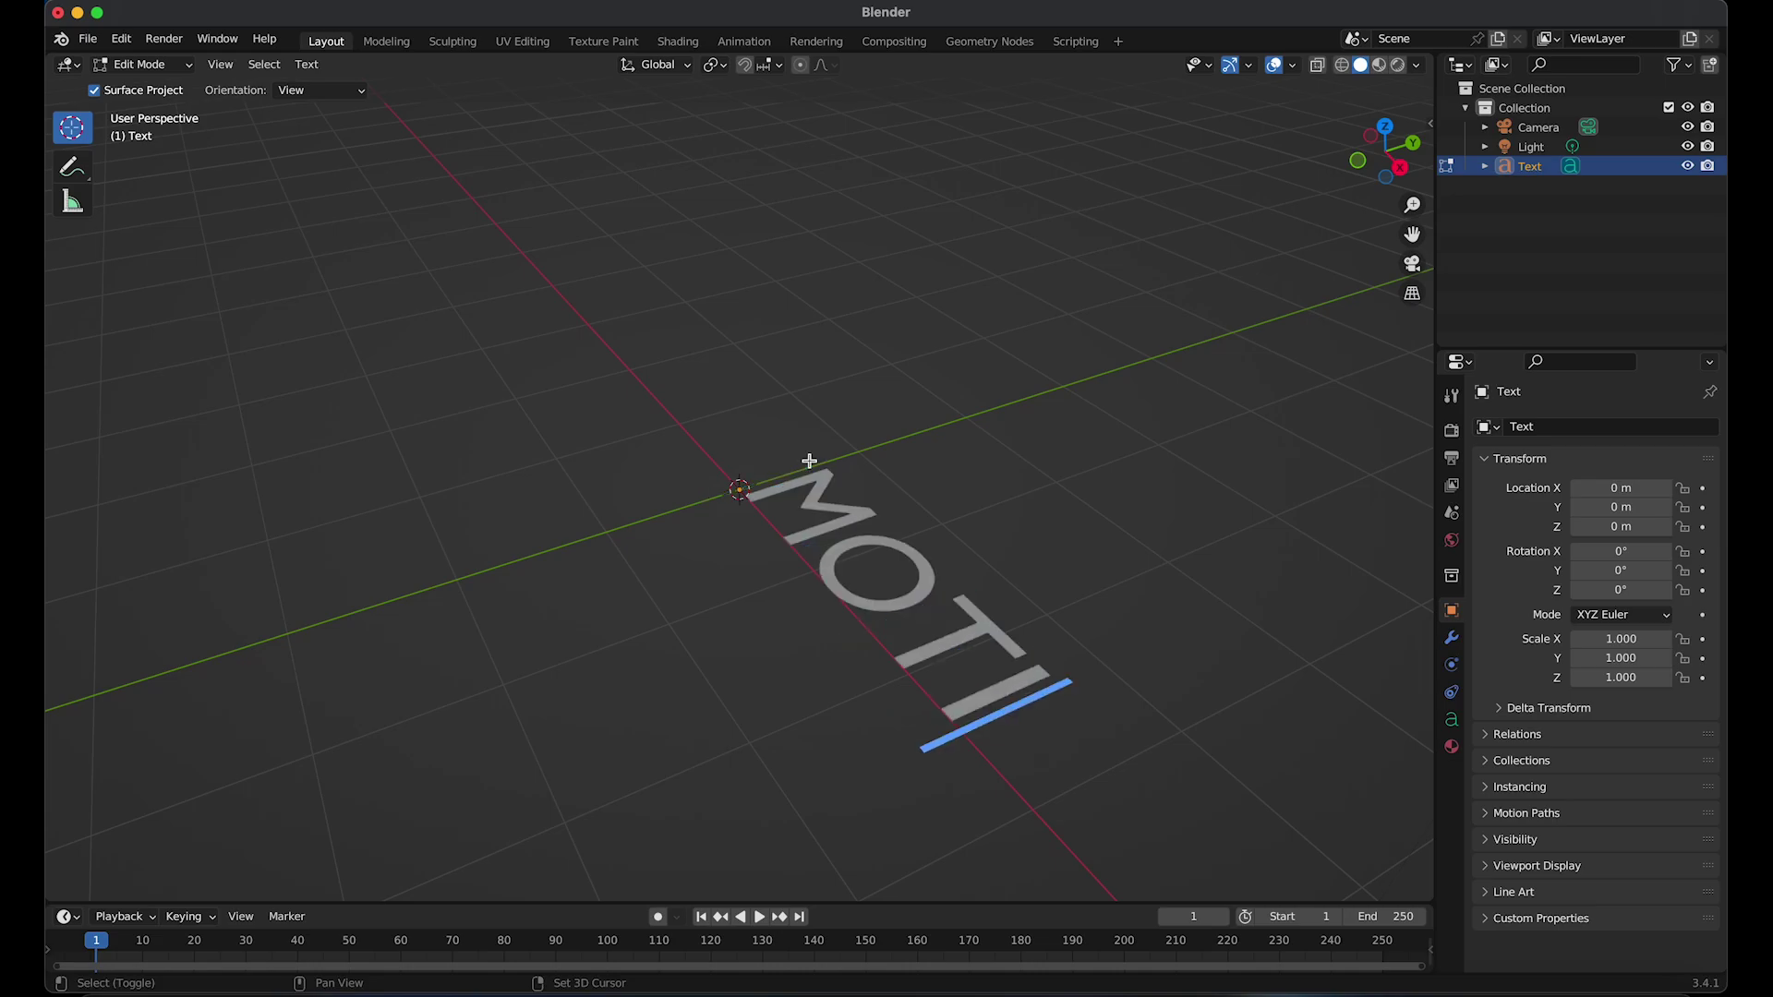
text(ON)
scroll(858, 459, up, 5)
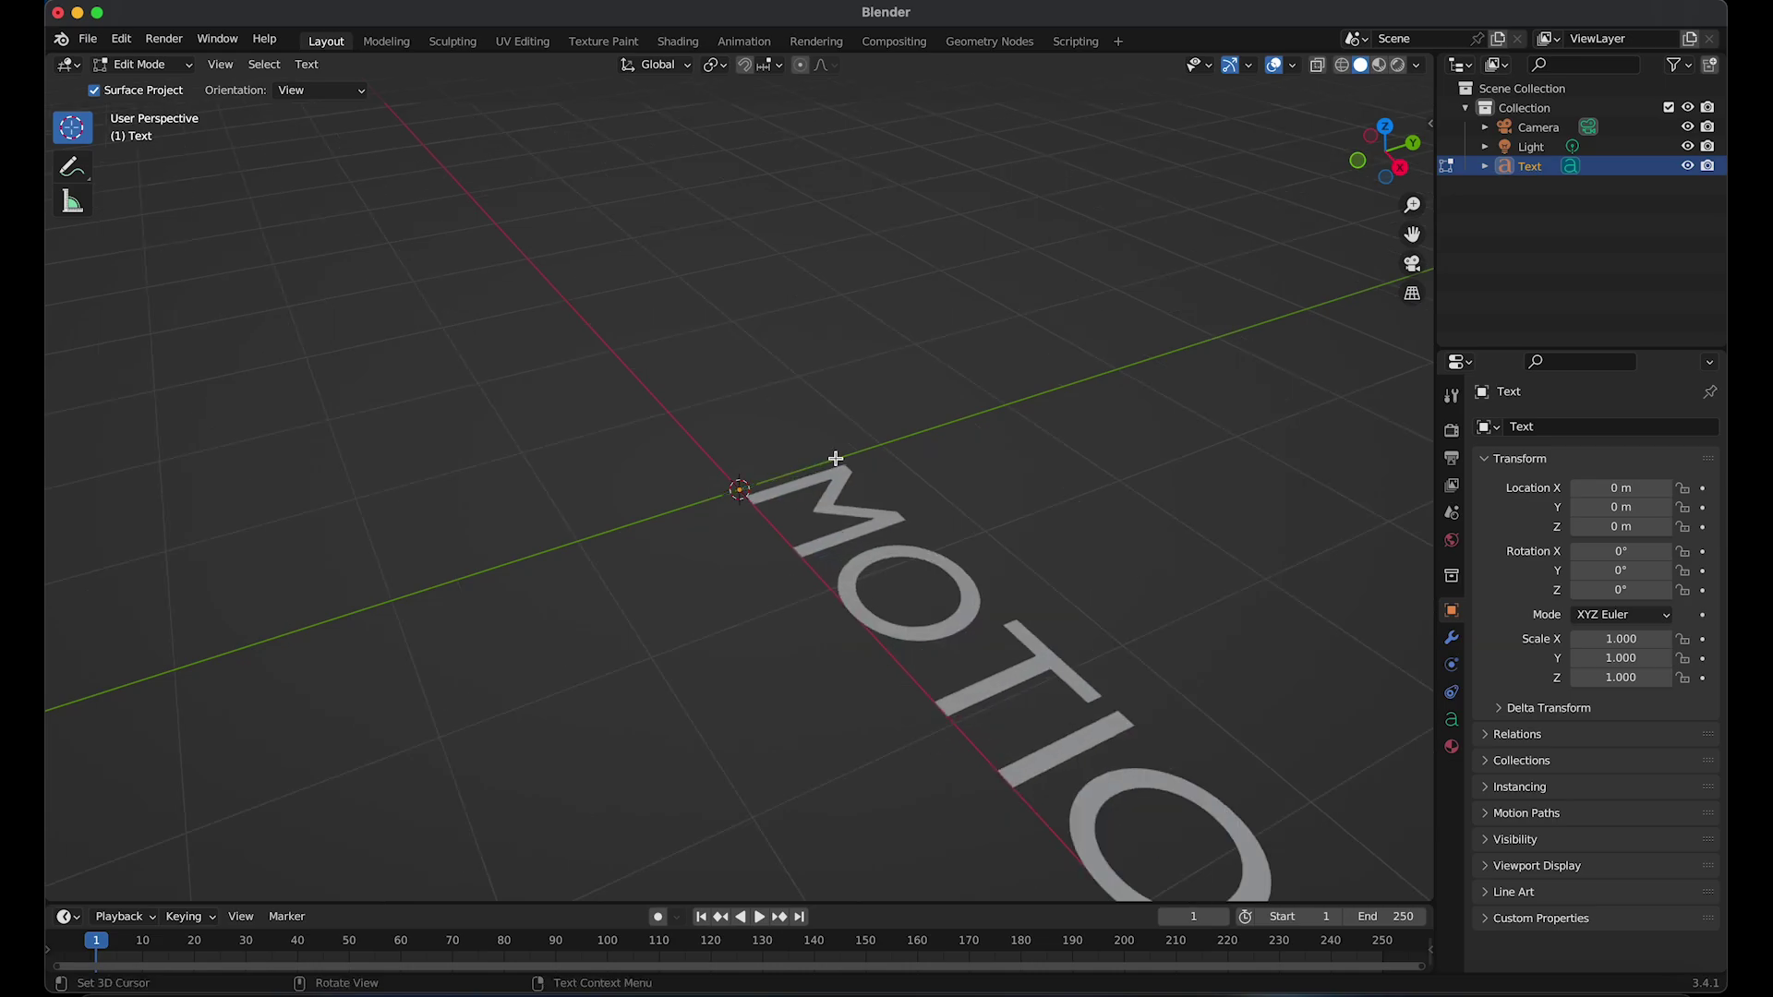
scroll(858, 460, down, 5)
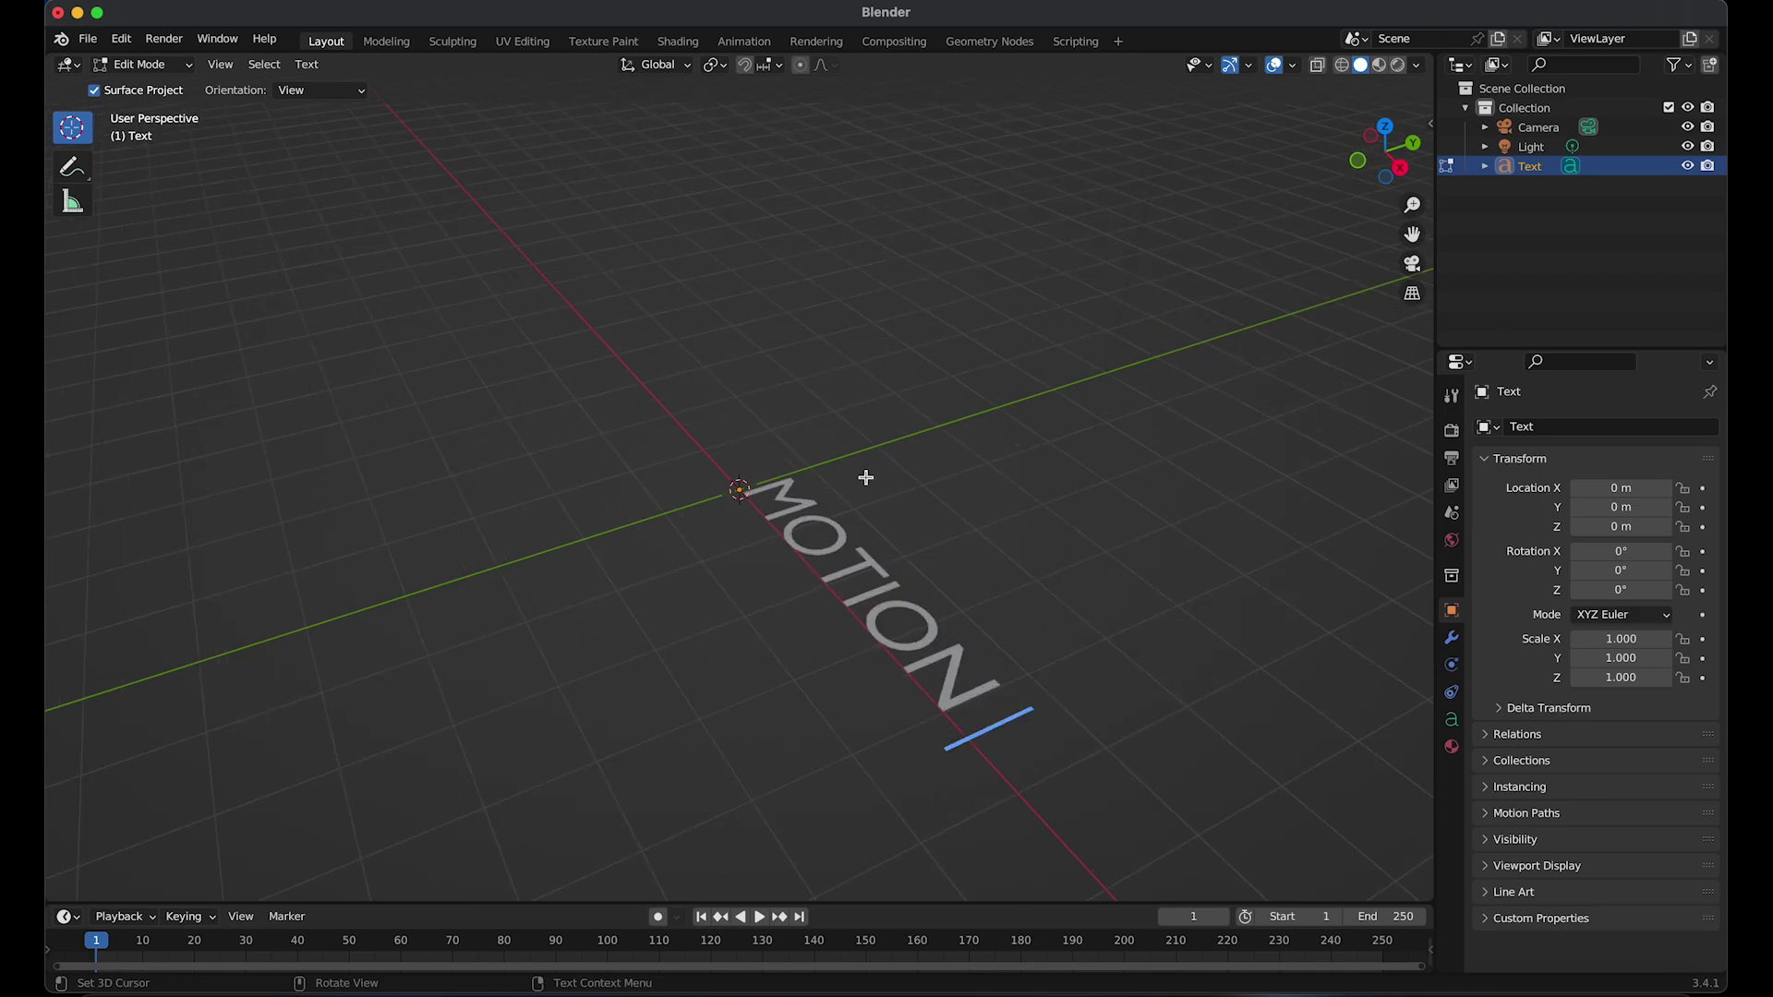
key(Tab)
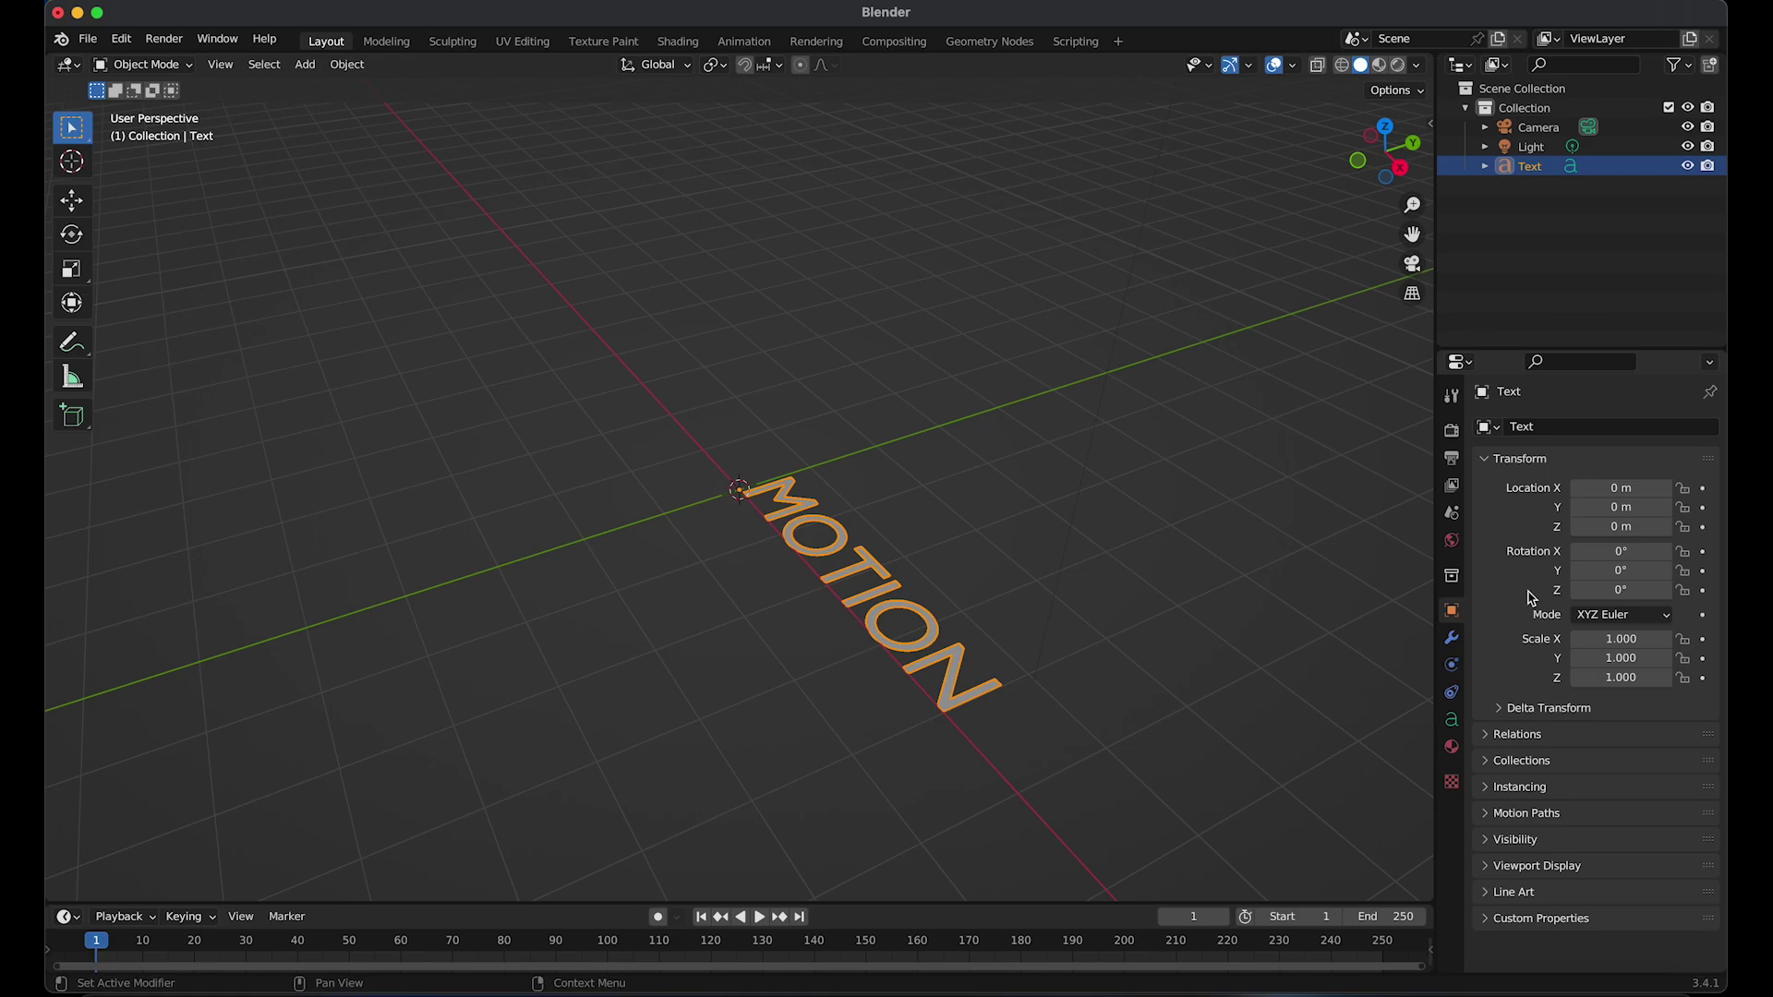
Set the MOTION text's rotation to 90° on X and 90° on Z
double_click(1628, 549)
key(BackSpace)
text(90)
key(Return)
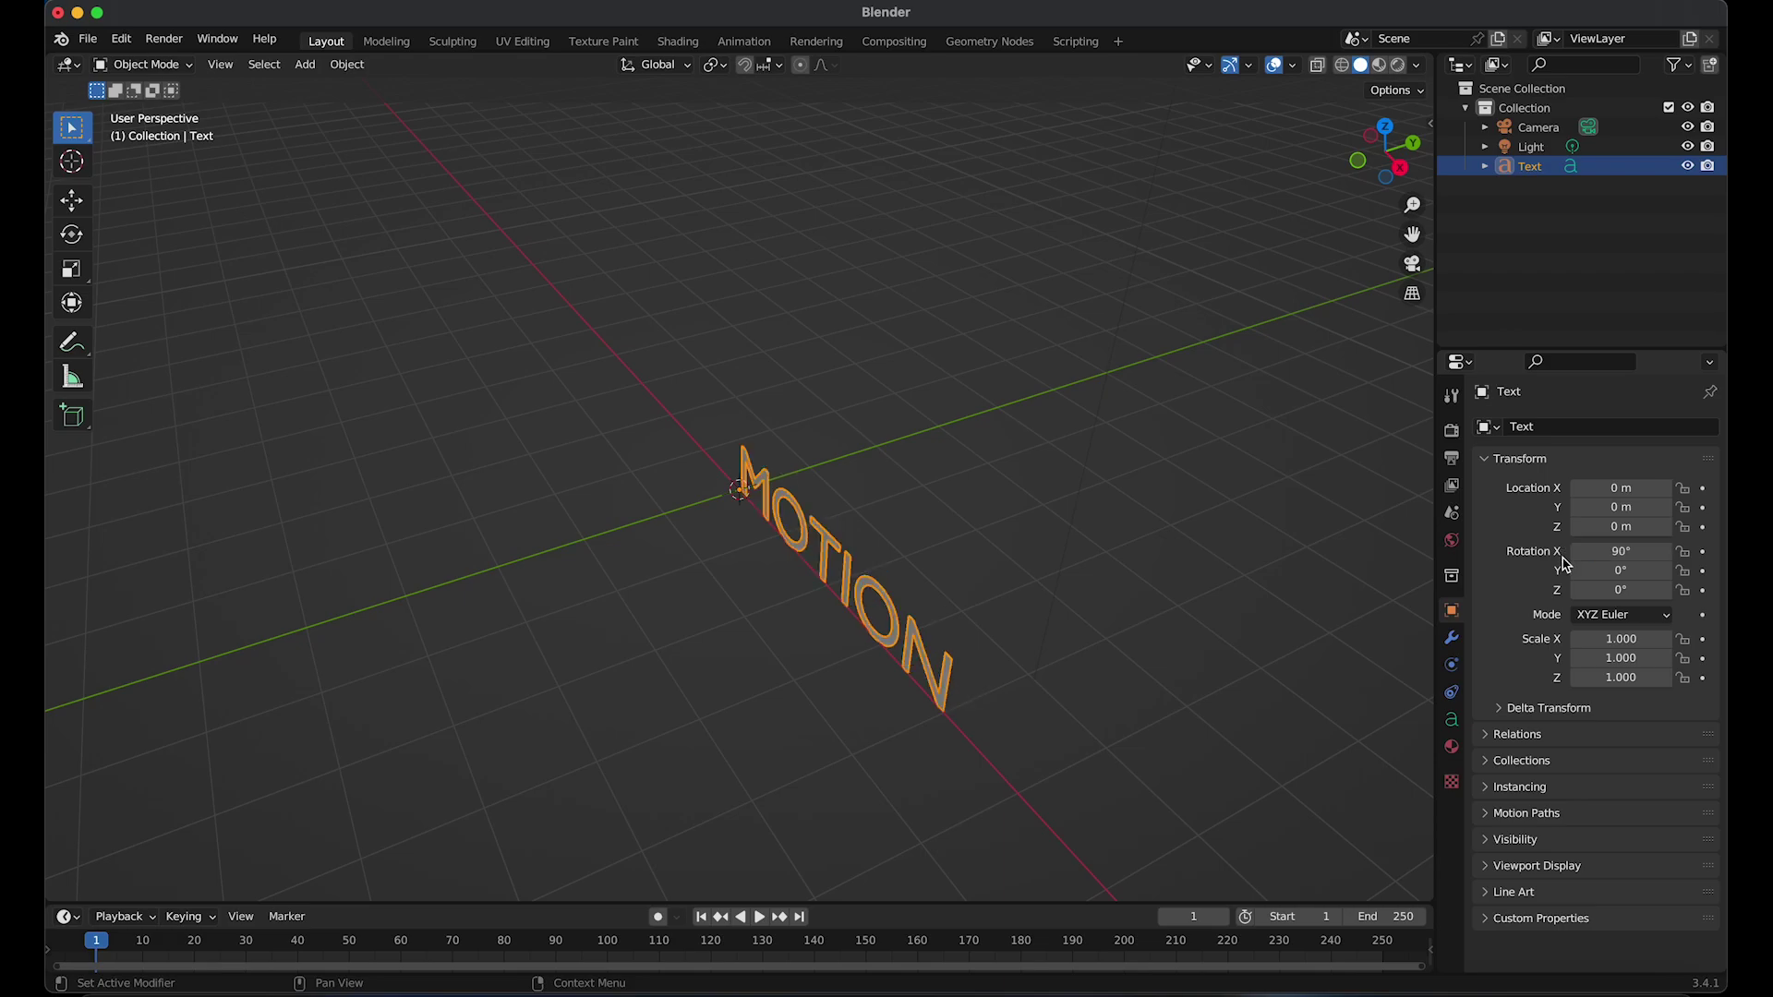
click(1603, 591)
text(90)
key(Return)
Set the MOTION text's origin to its geometry
middle_drag(1040, 542, 948, 462)
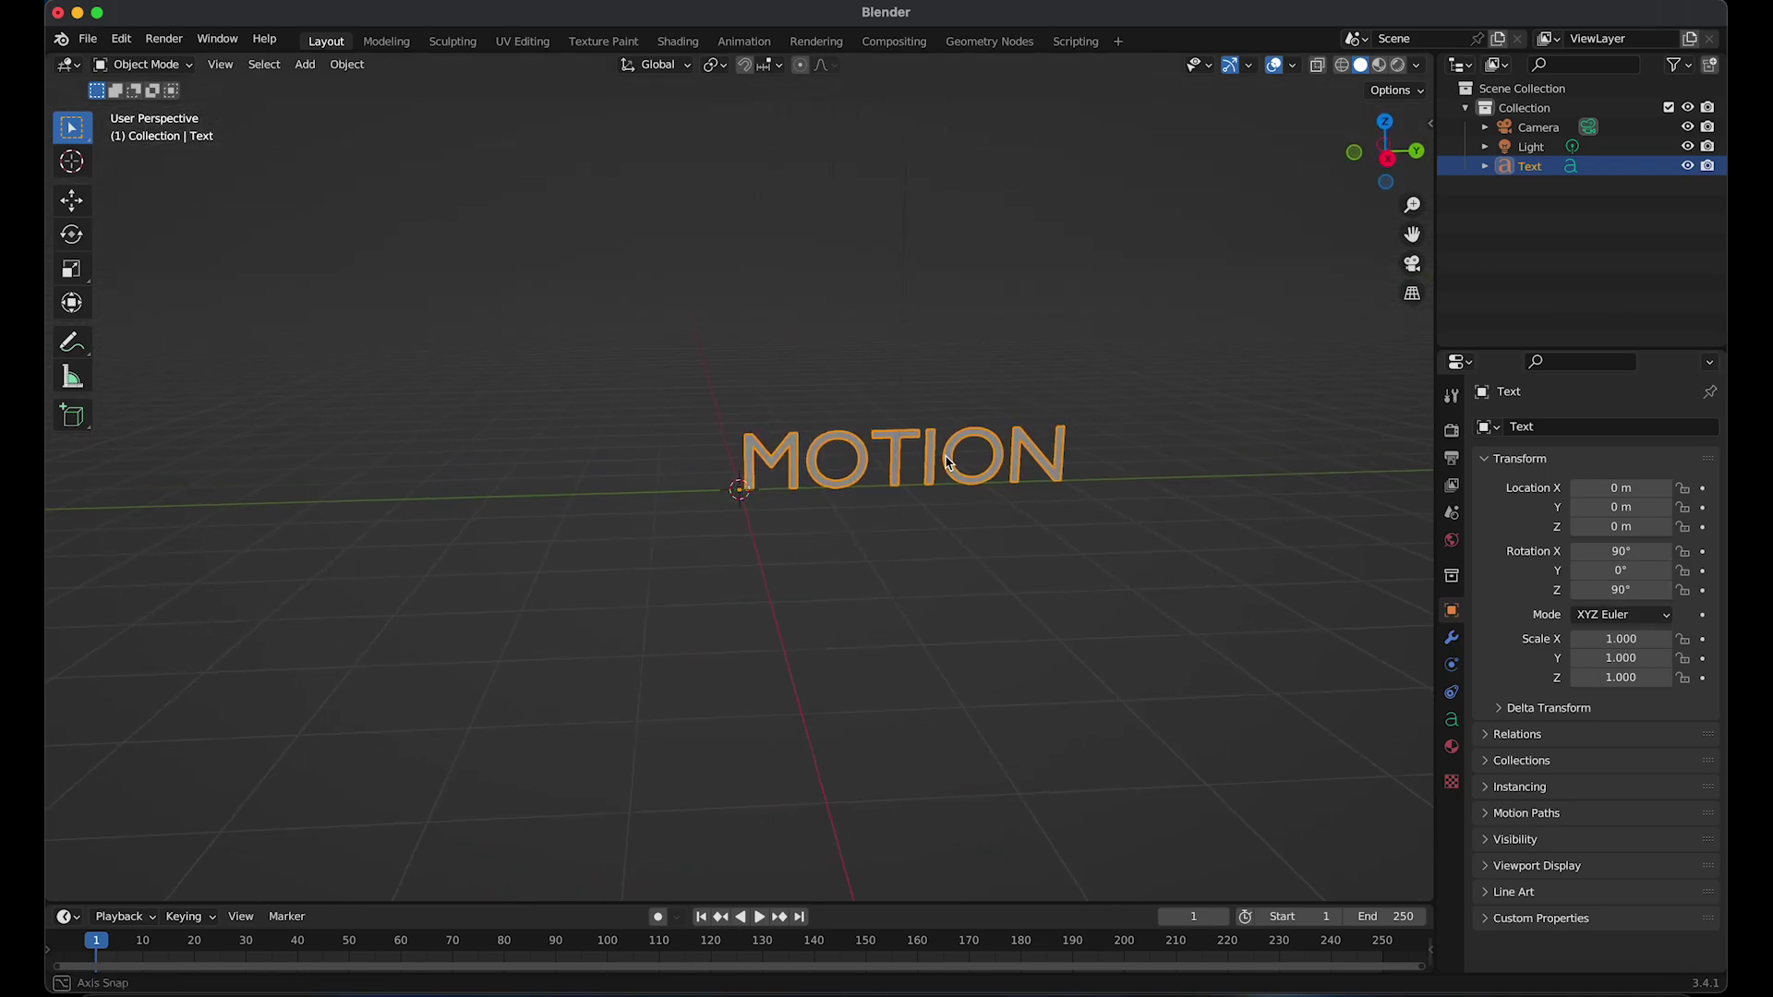
scroll(748, 418, up, 2)
shift+middle_drag(820, 411, 798, 452)
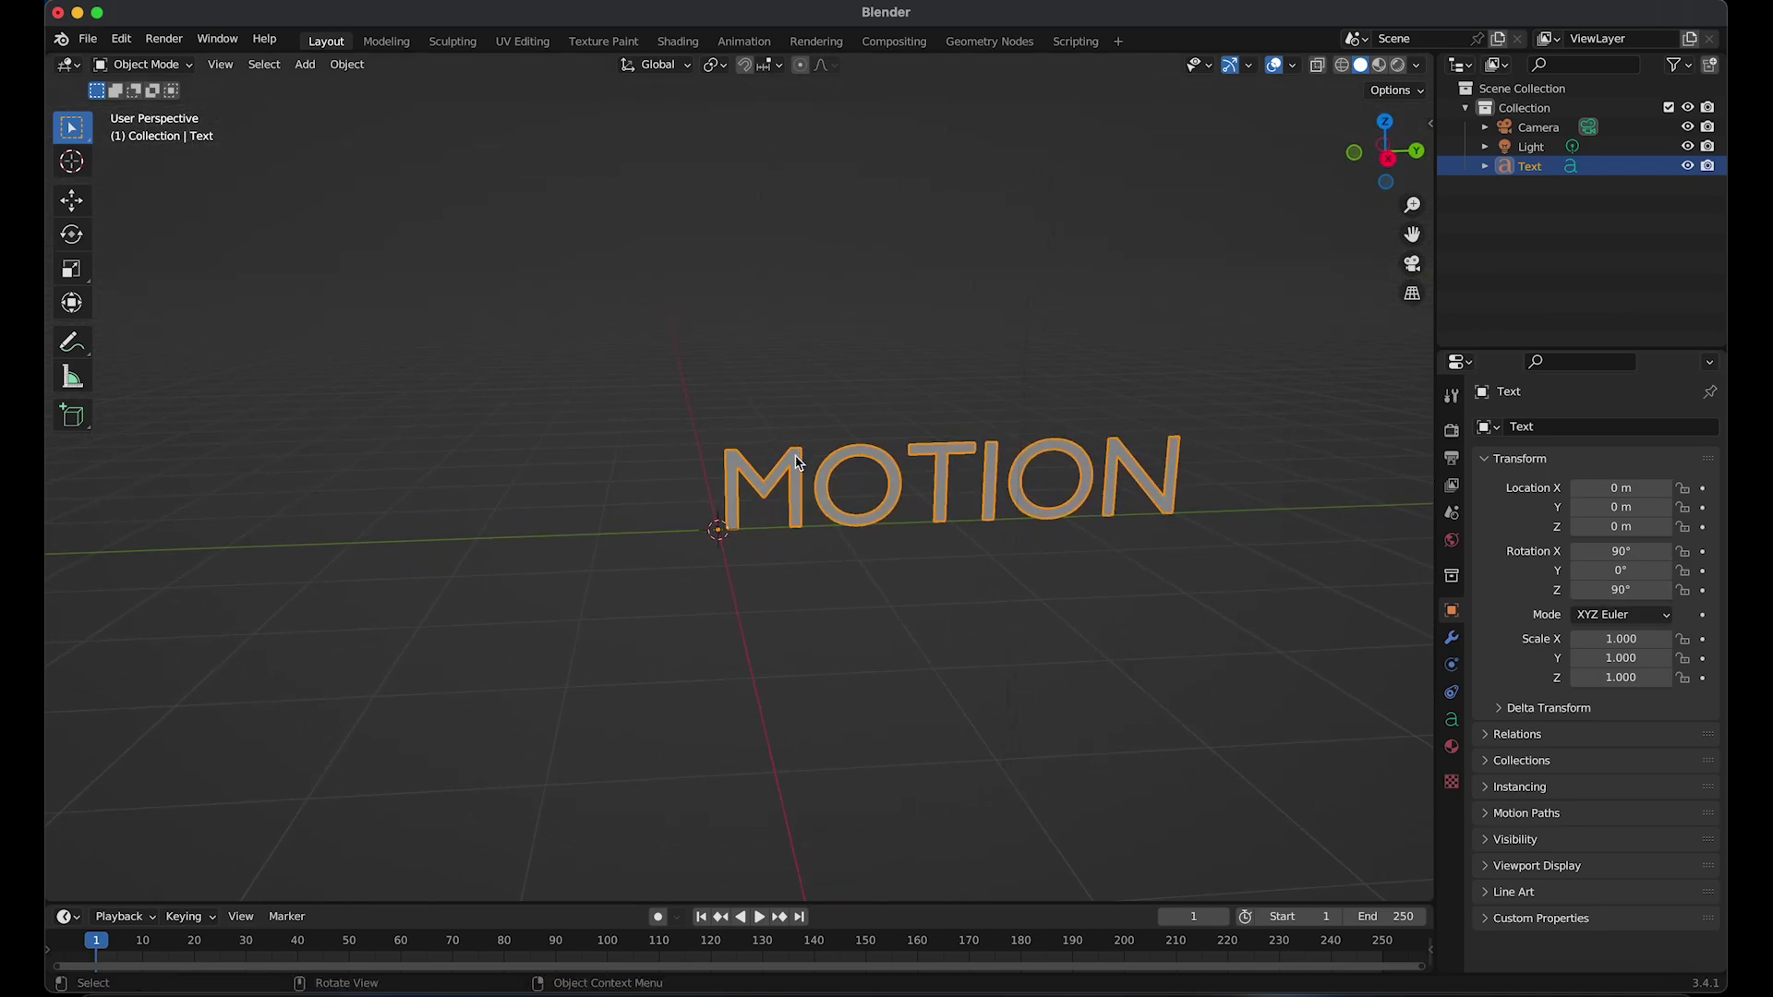
click(347, 64)
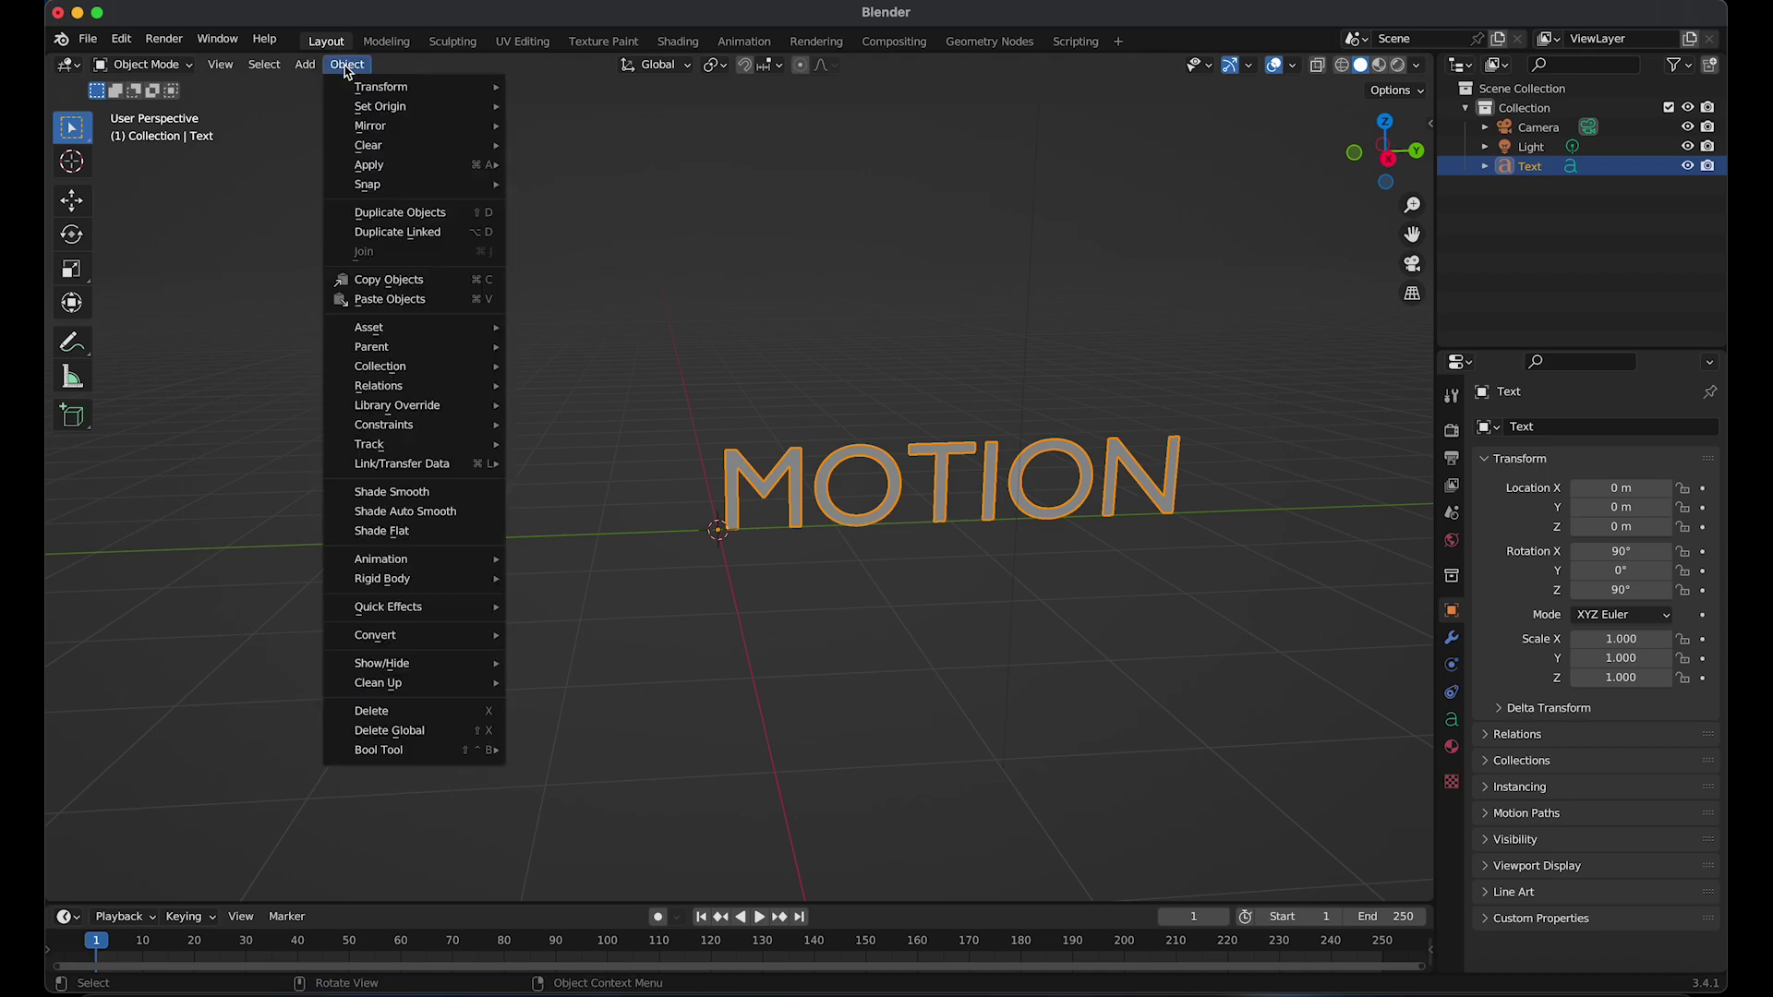
mouse_move(369, 110)
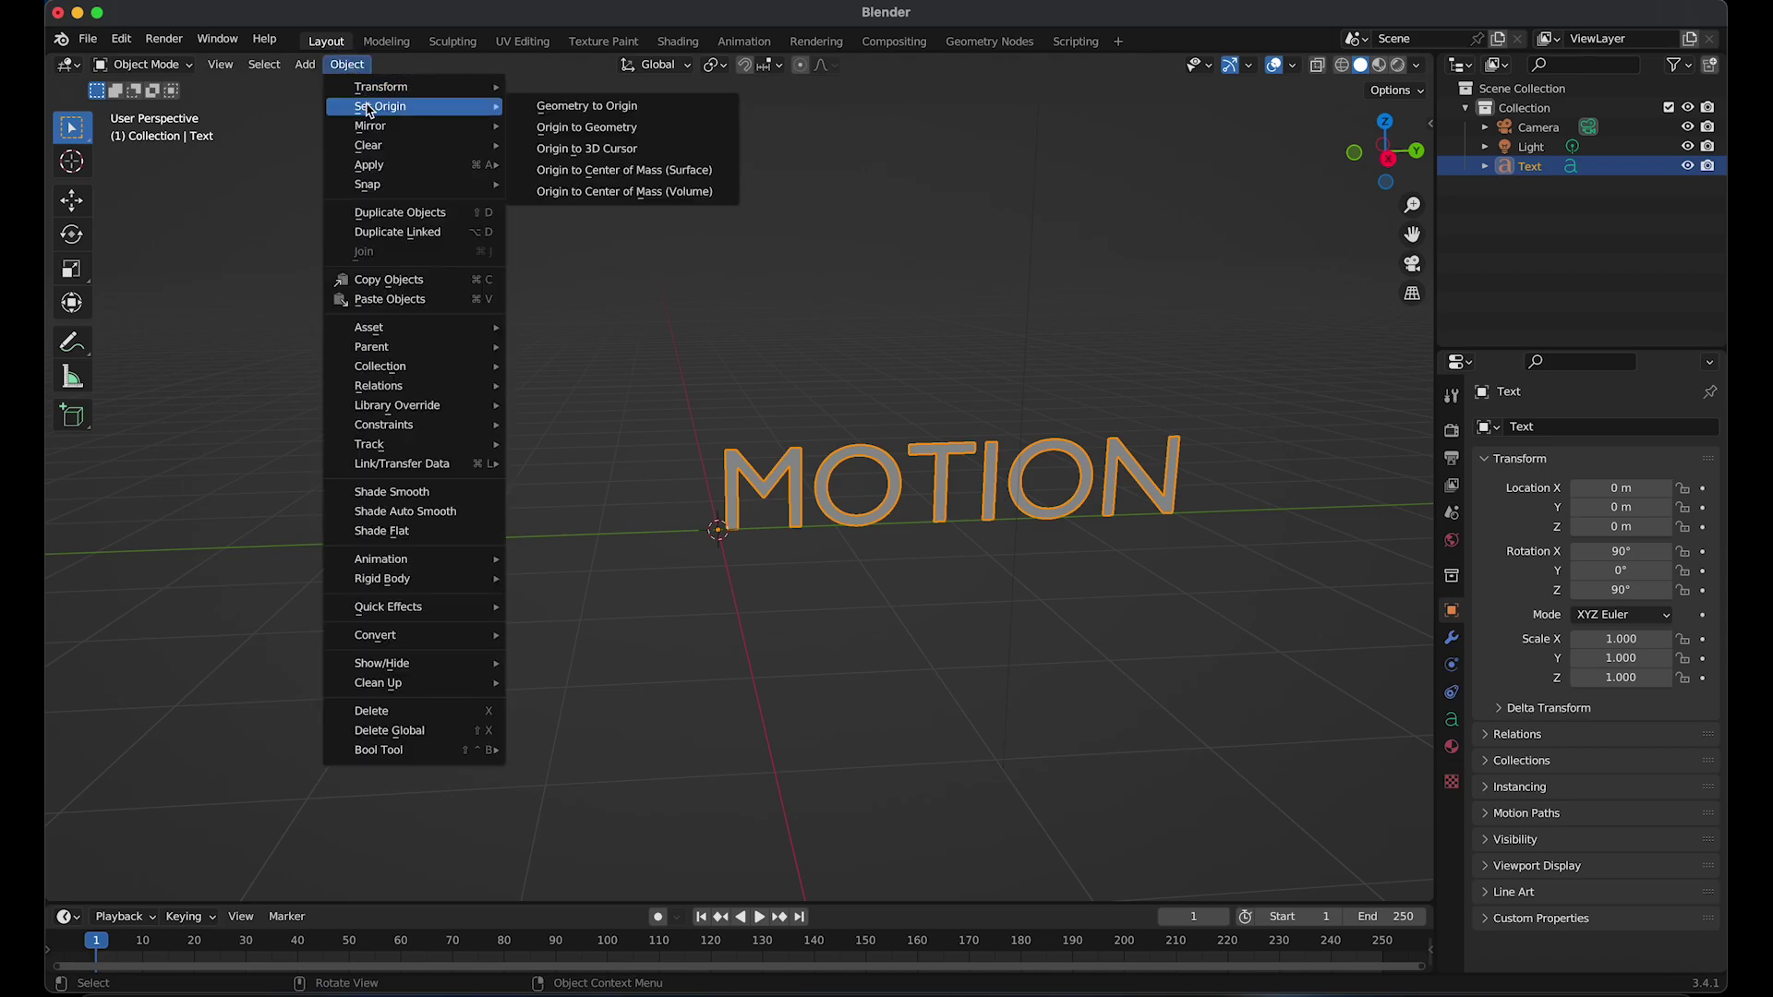
click(574, 130)
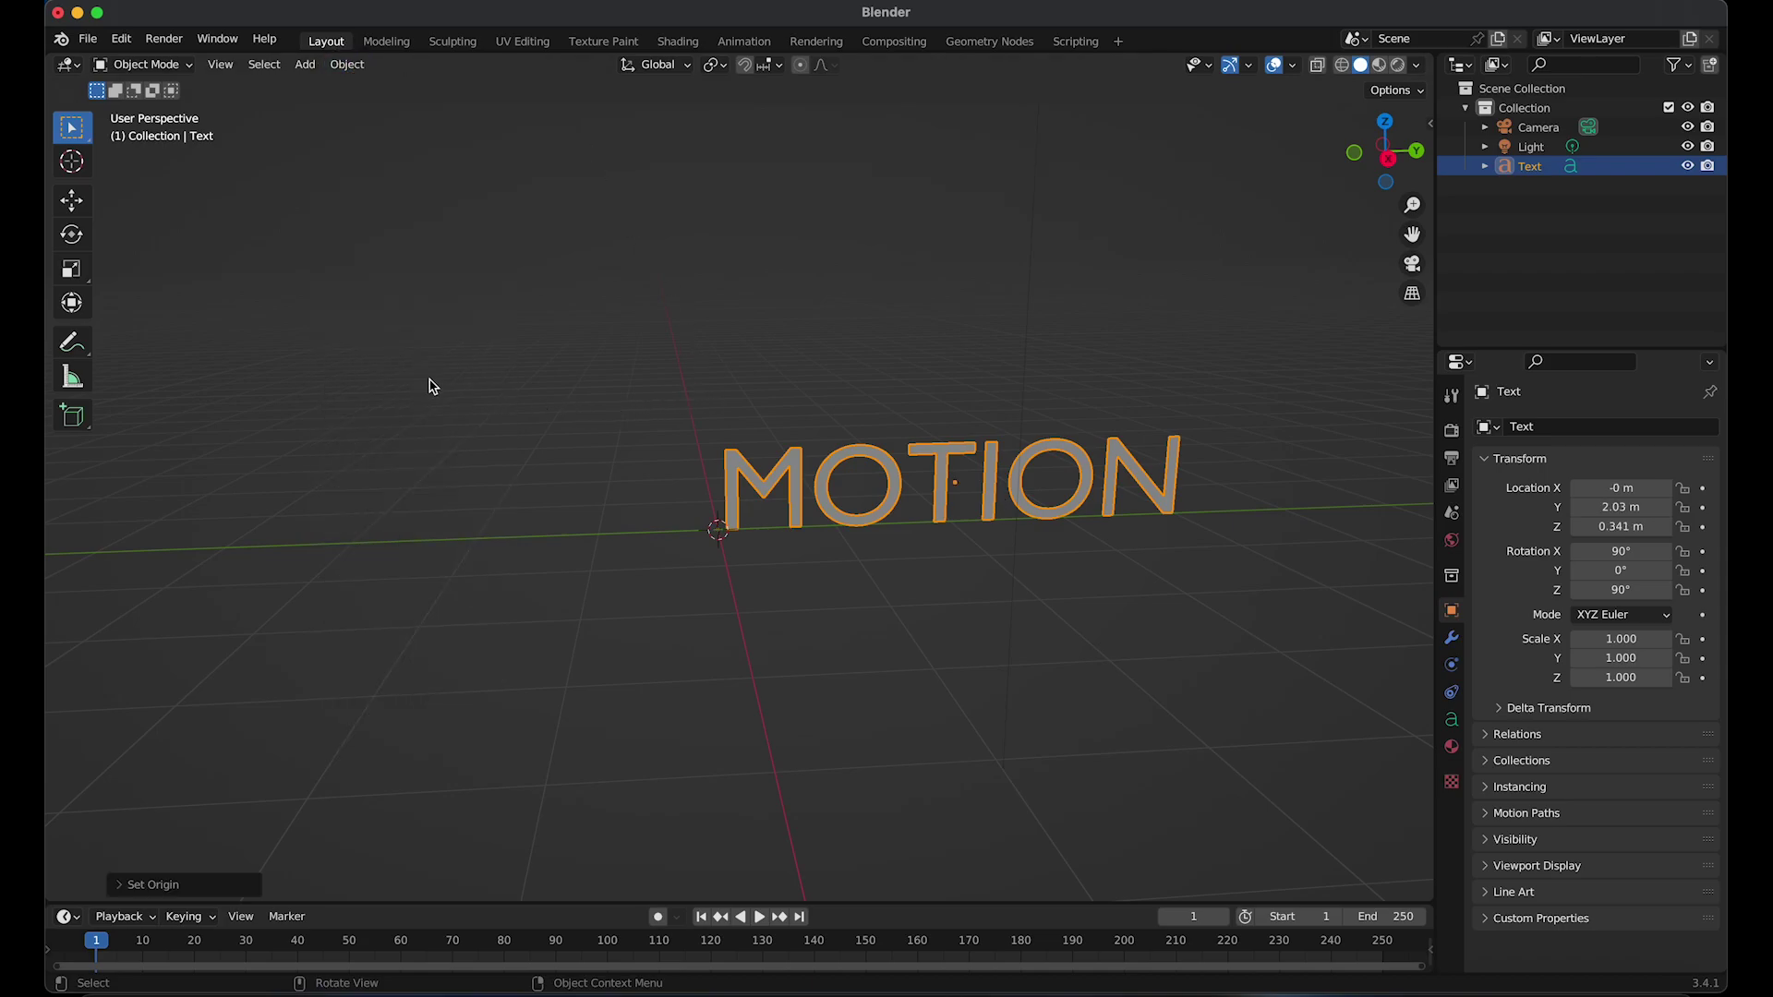
Move the text along Y to about 0.03 m and along X to 2 m, and deselect it
click(83, 205)
drag(1034, 481, 777, 496)
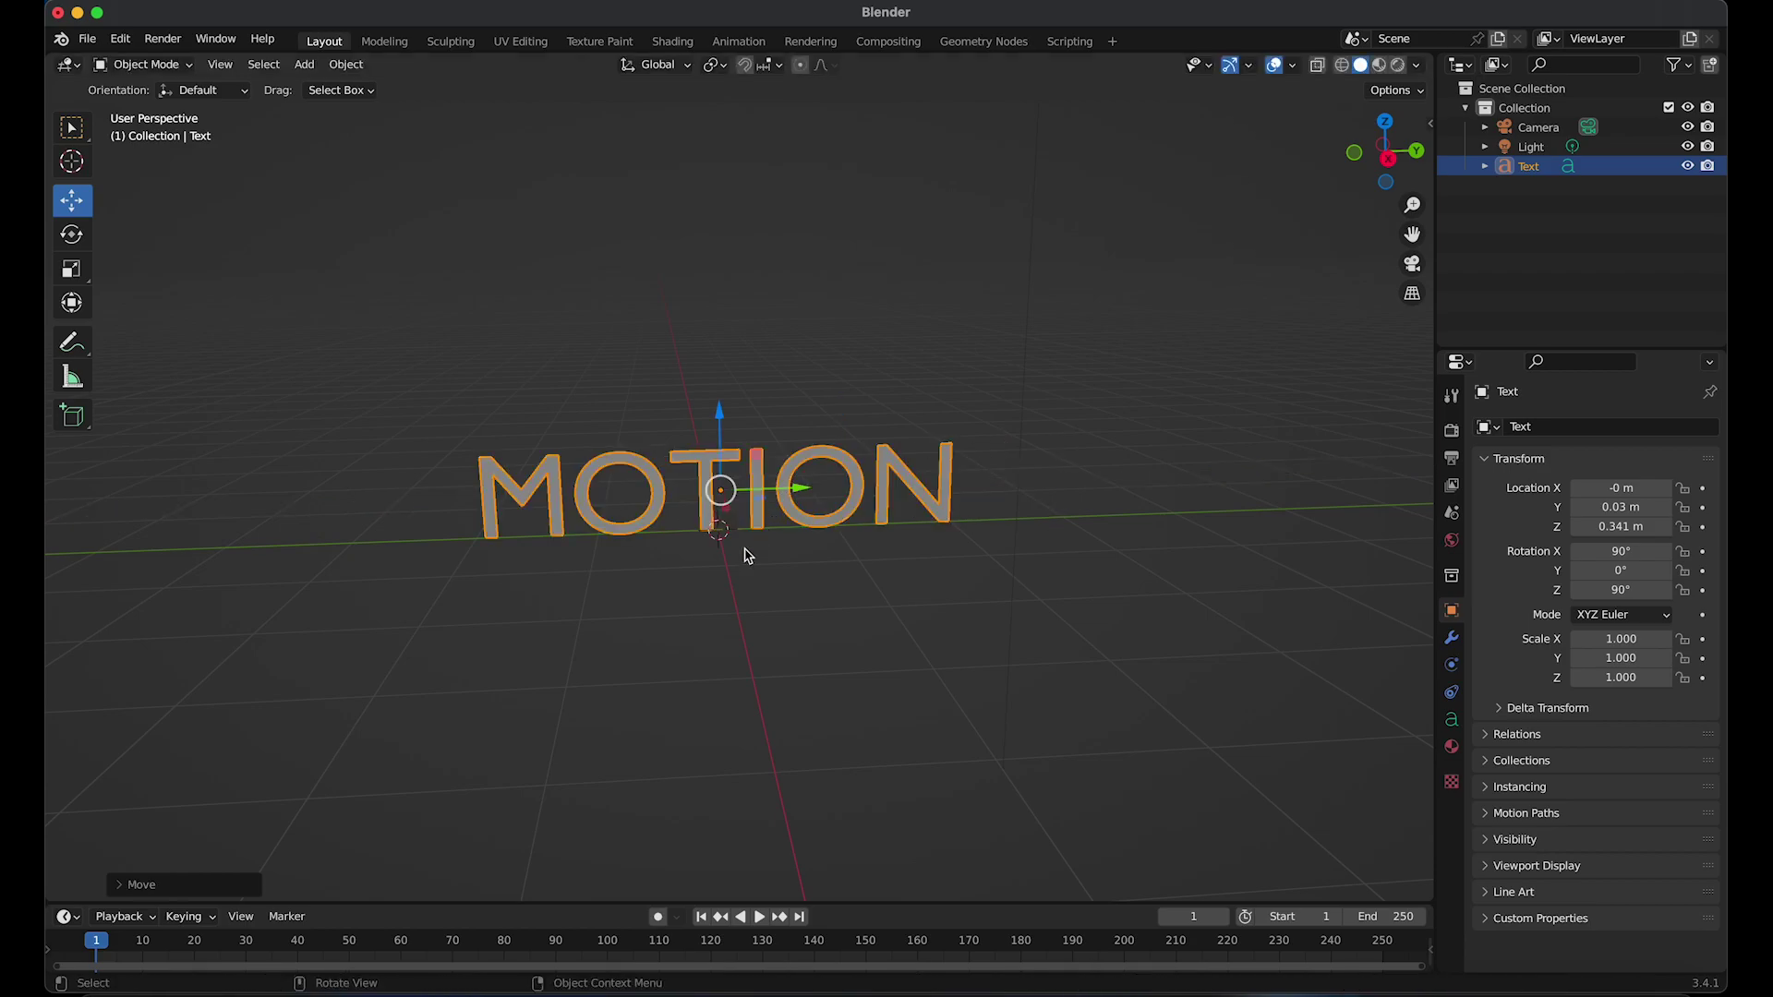
middle_drag(712, 605, 748, 521)
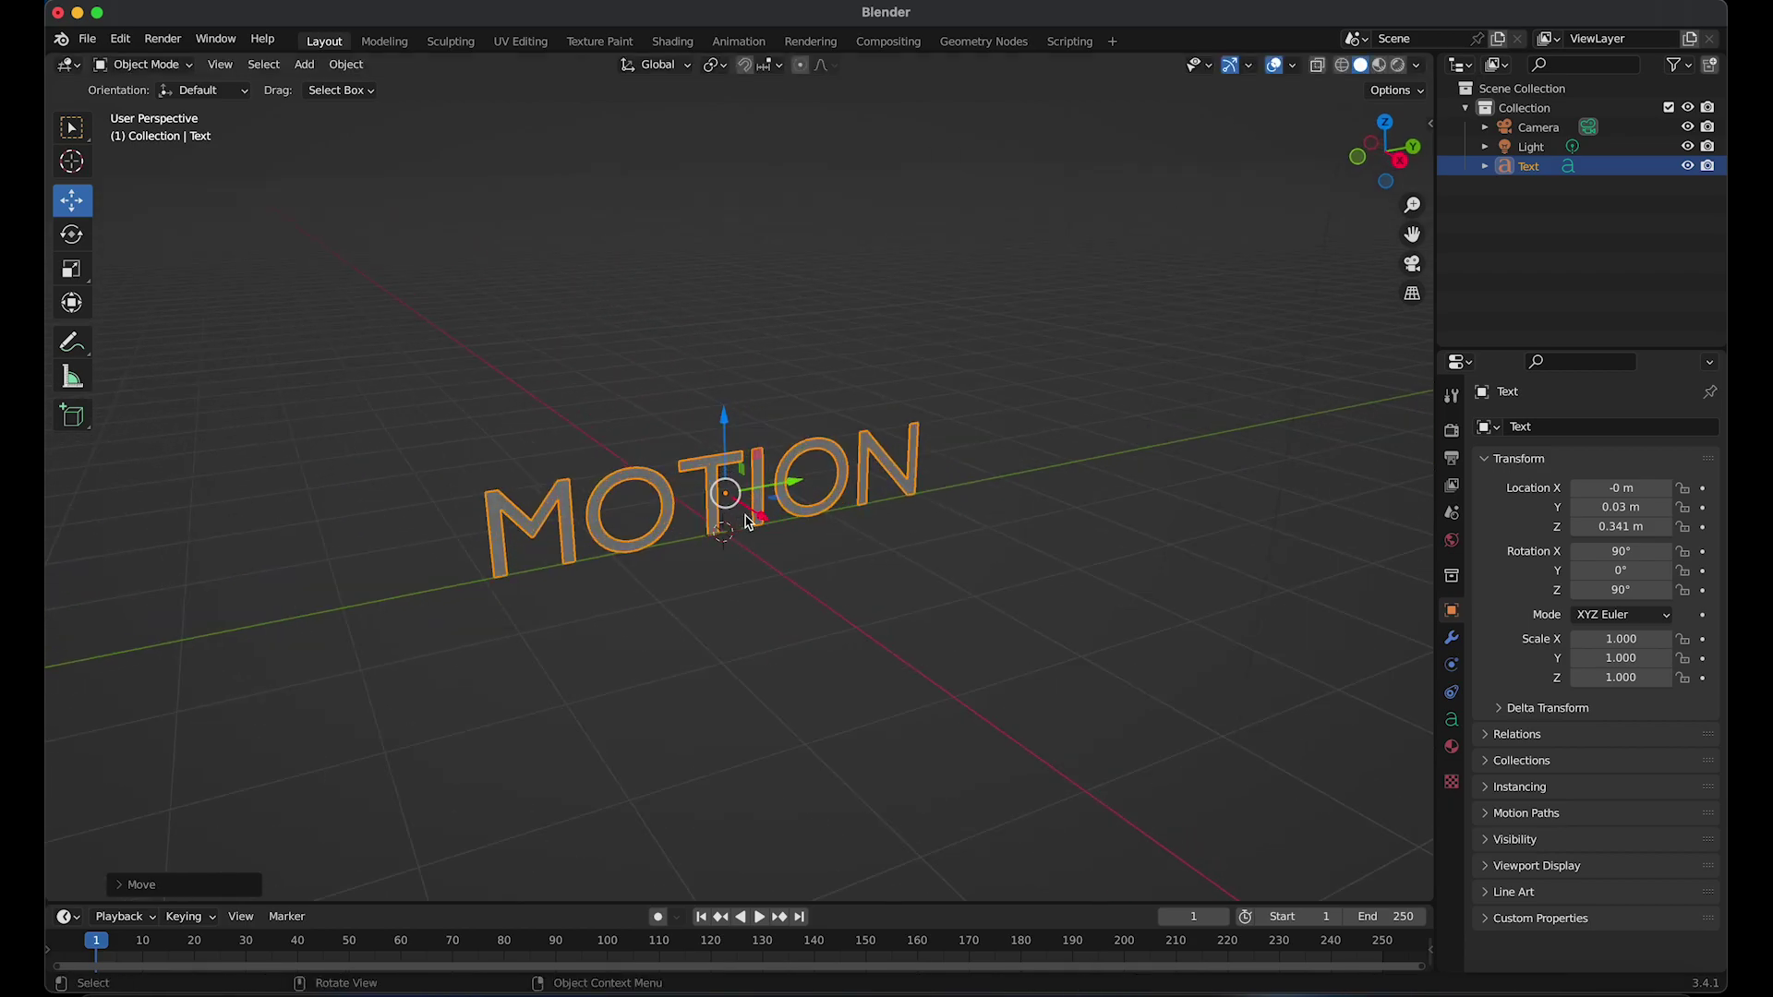
drag(758, 522, 835, 644)
click(724, 452)
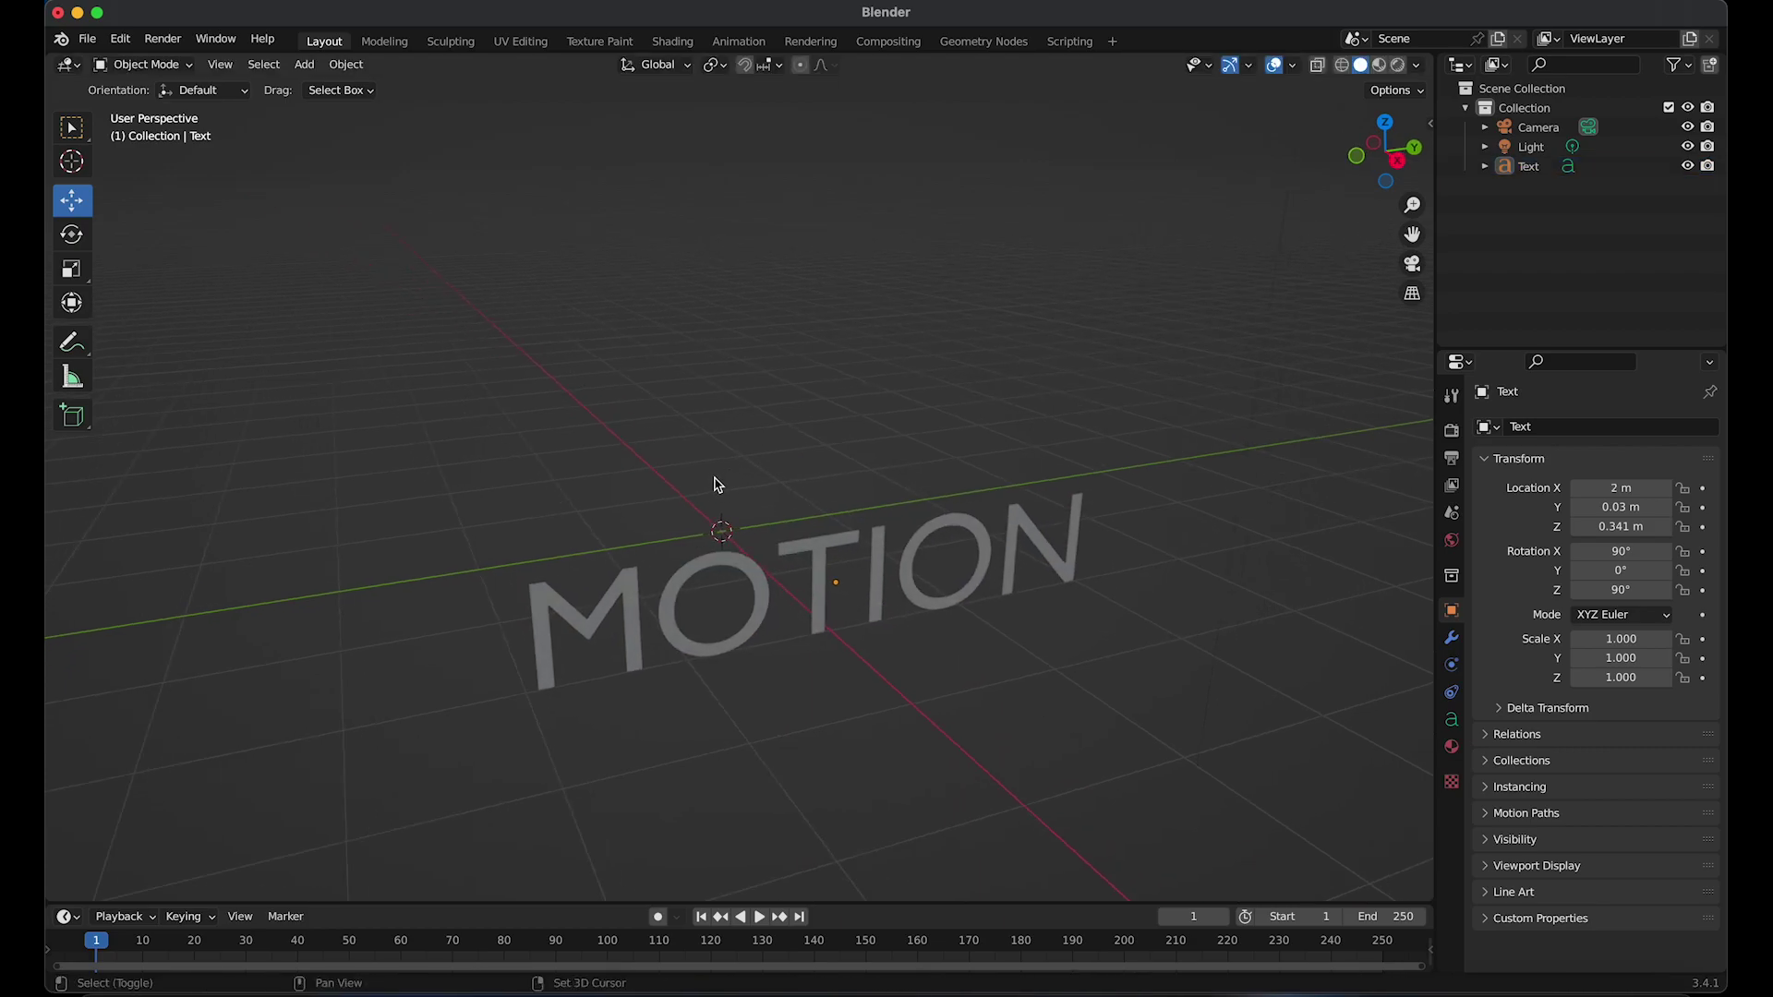
Add a cylinder mesh at the world origin behind the MOTION text
key(shift+a)
mouse_move(708, 440)
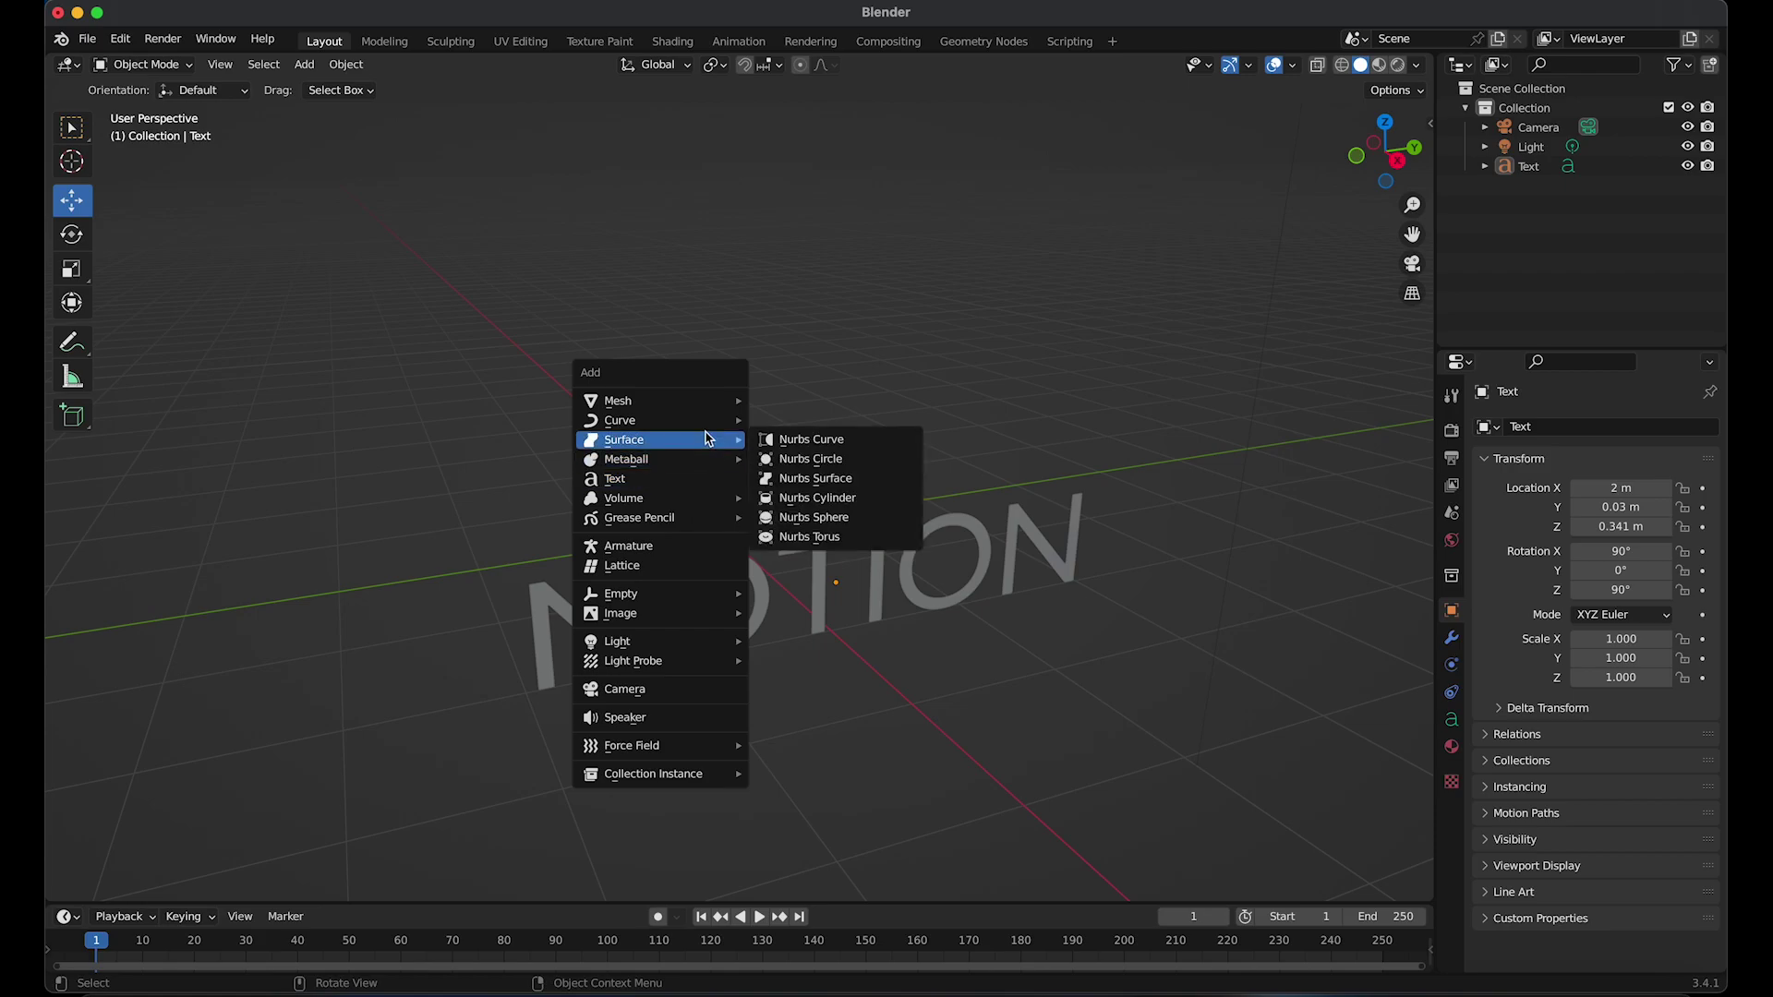
mouse_move(706, 400)
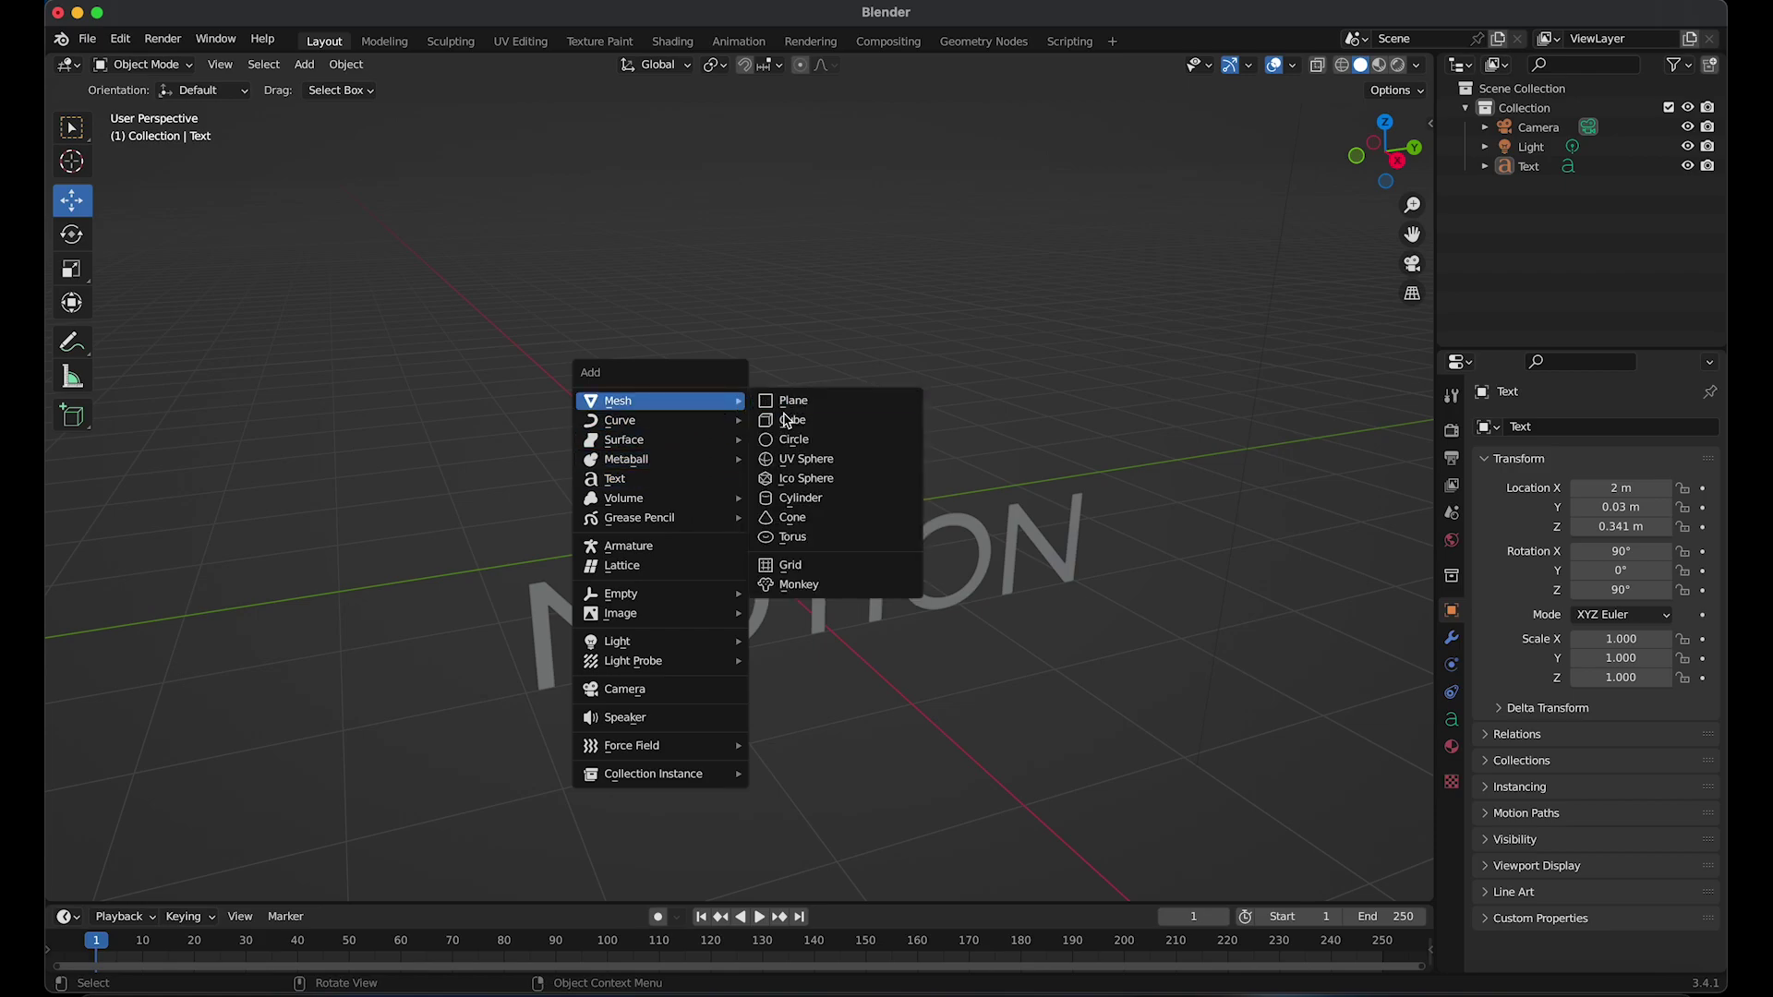
click(792, 498)
middle_drag(792, 499, 566, 686)
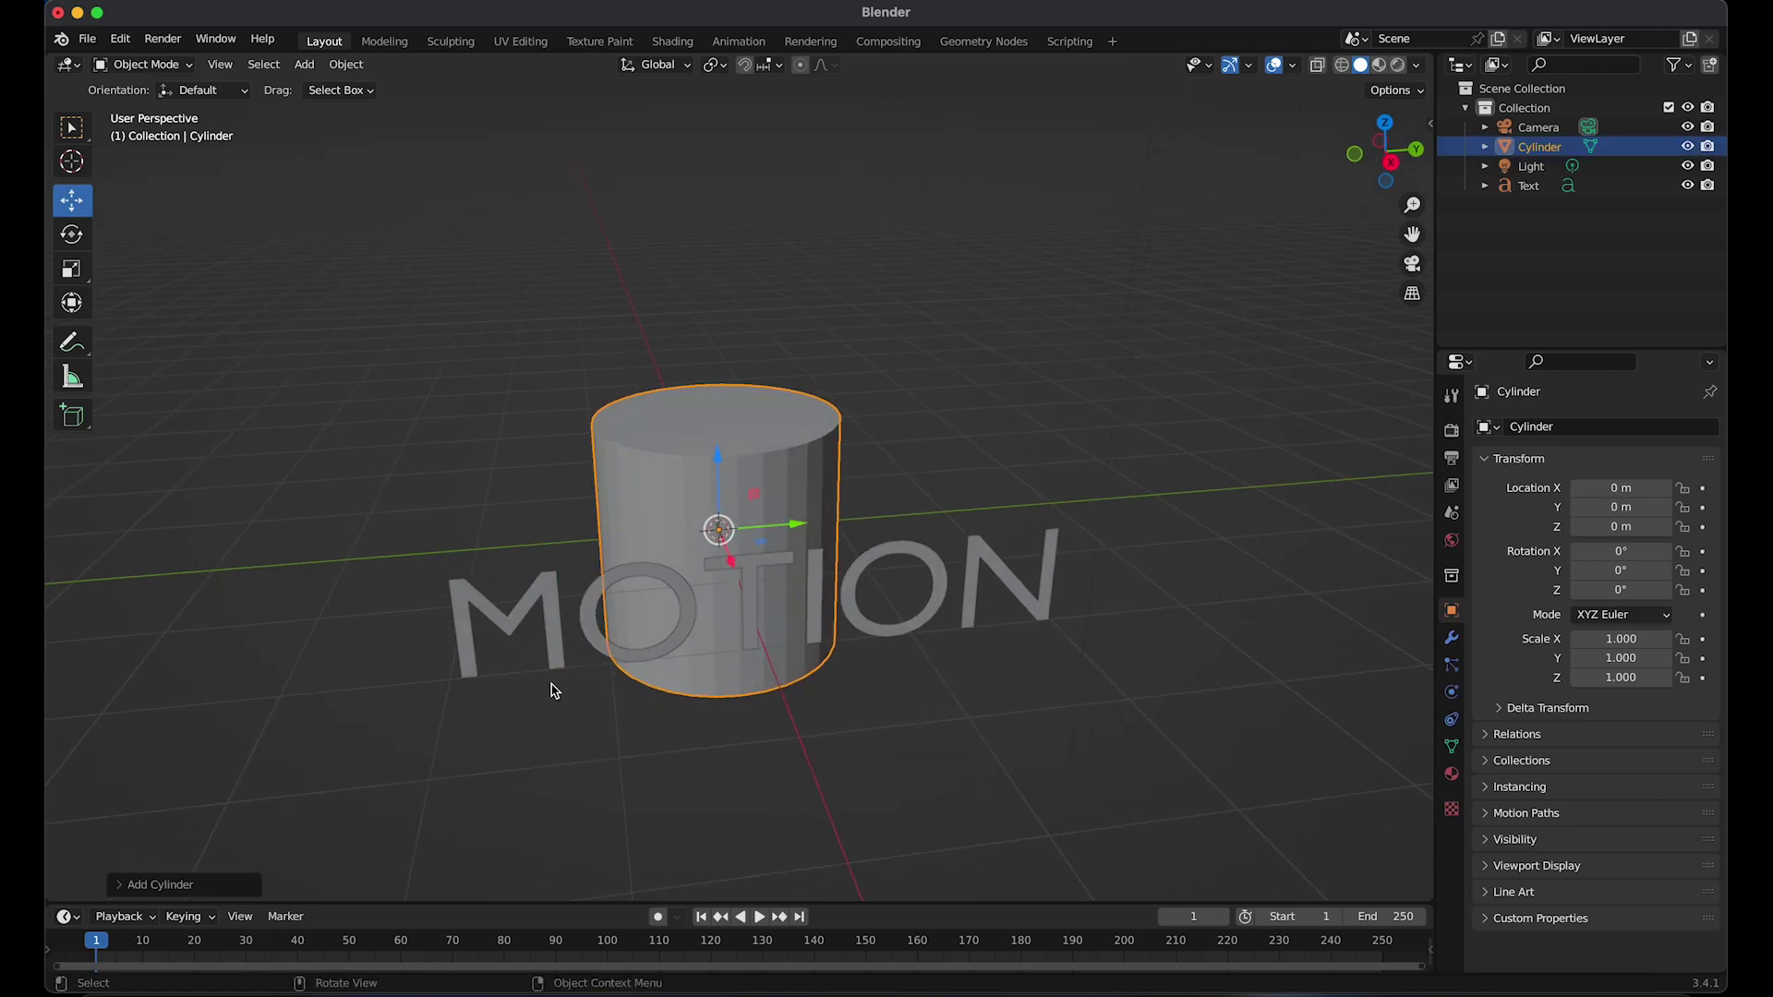
Set the new cylinder's vertex count to 70
click(127, 888)
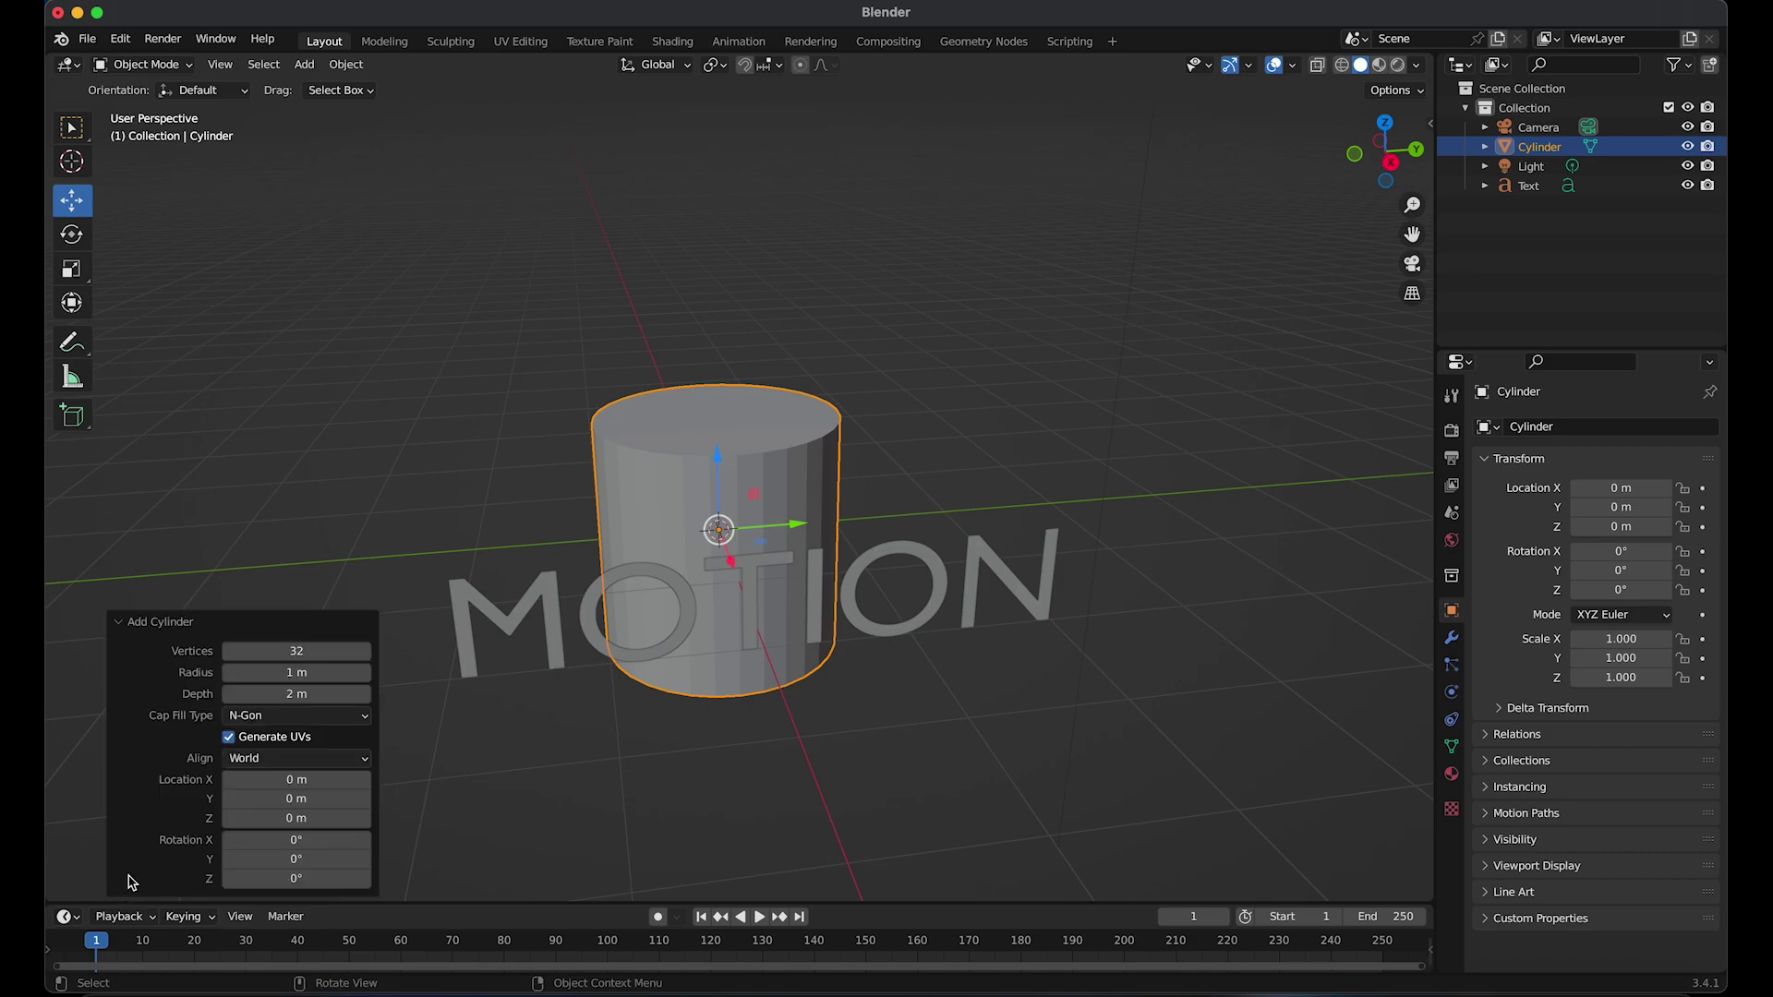
click(323, 650)
text(7)
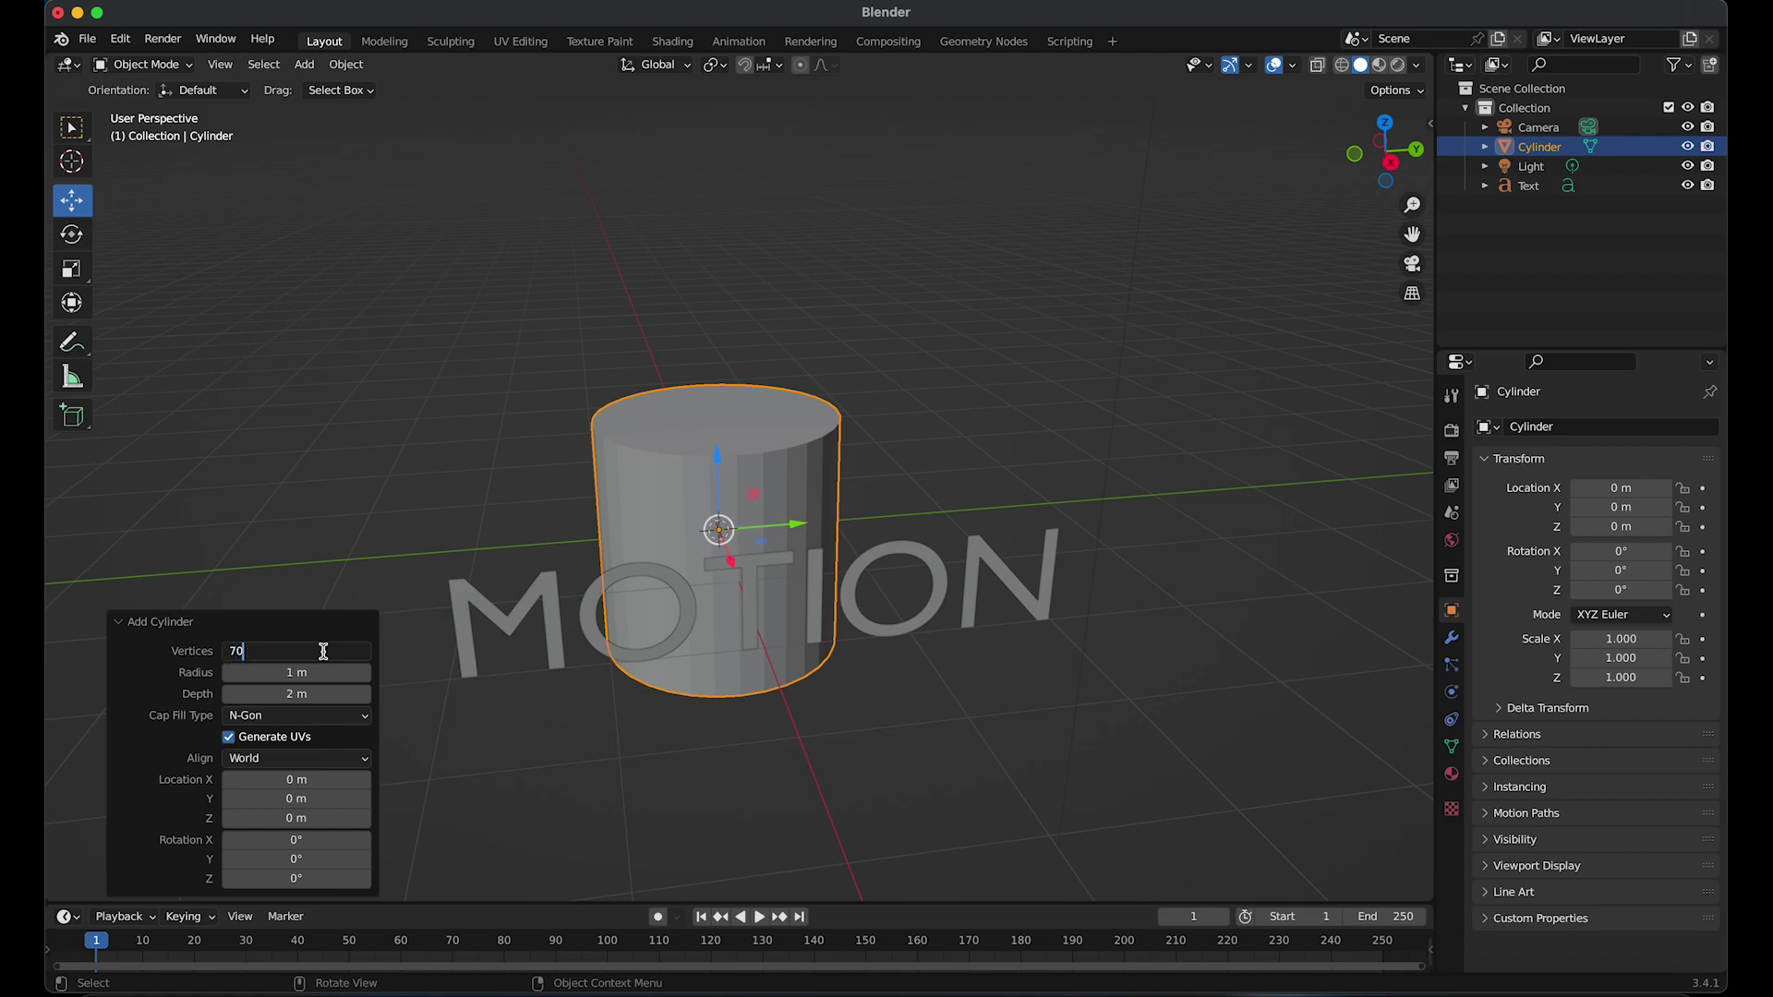
text(0)
key(Return)
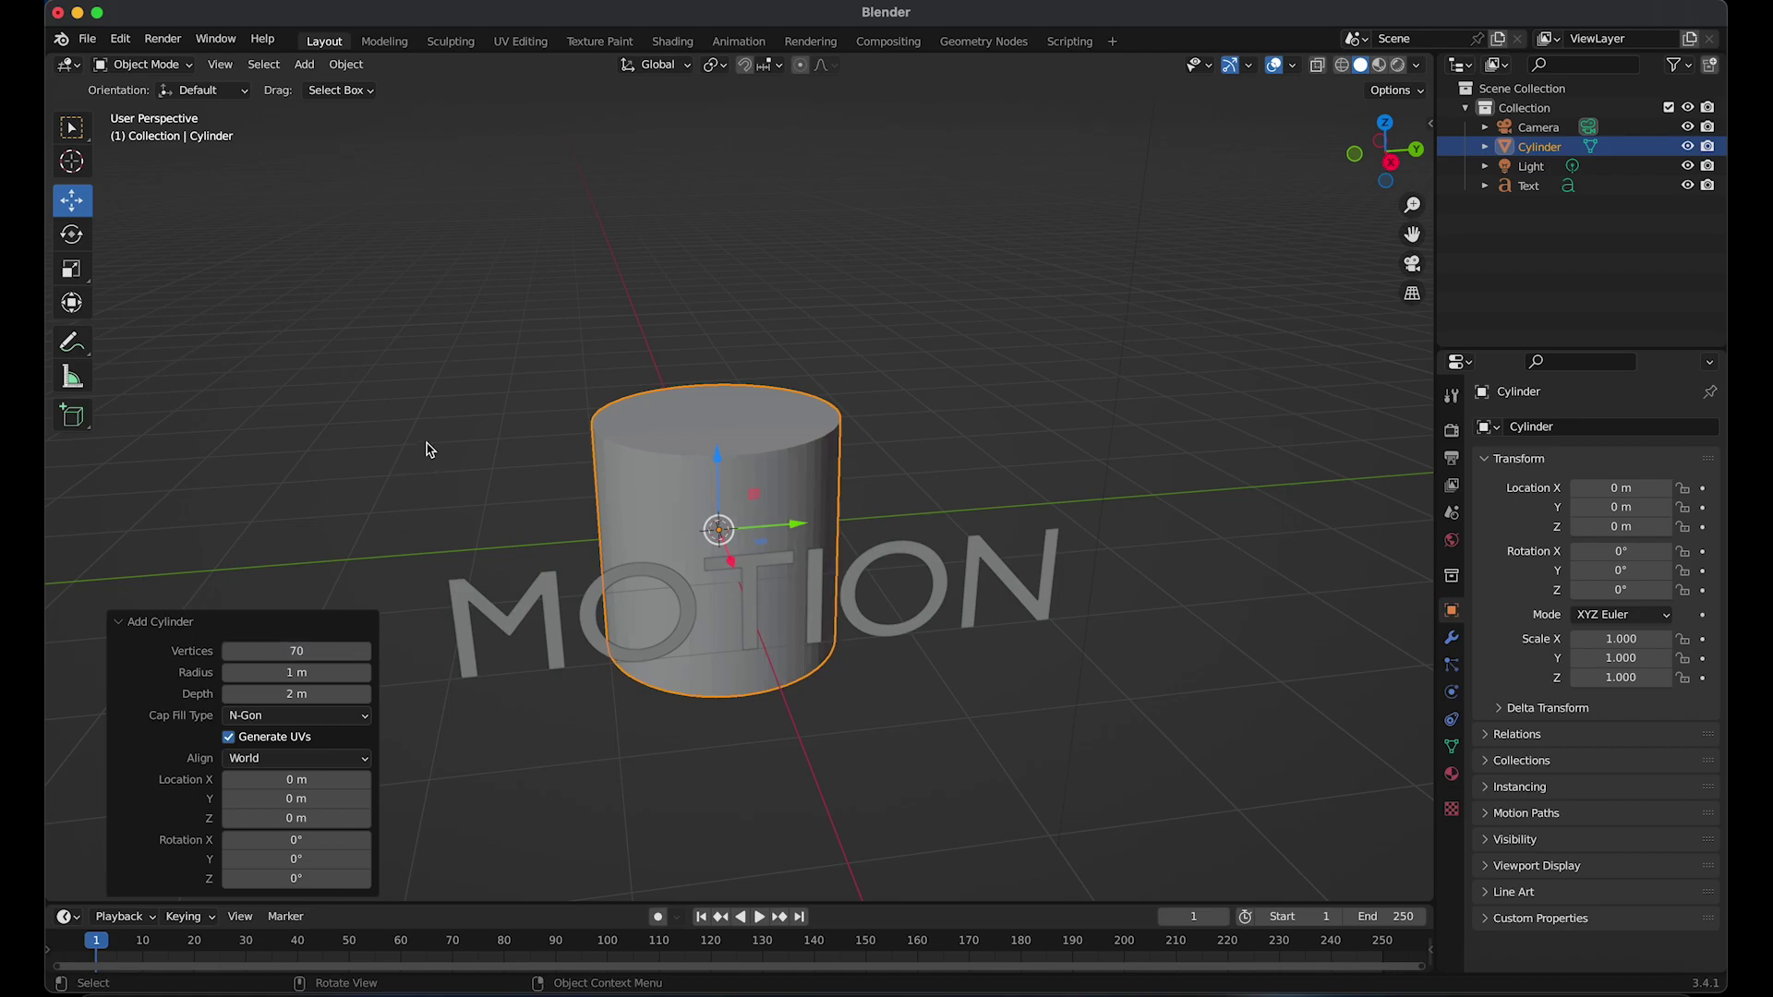
click(487, 443)
click(711, 449)
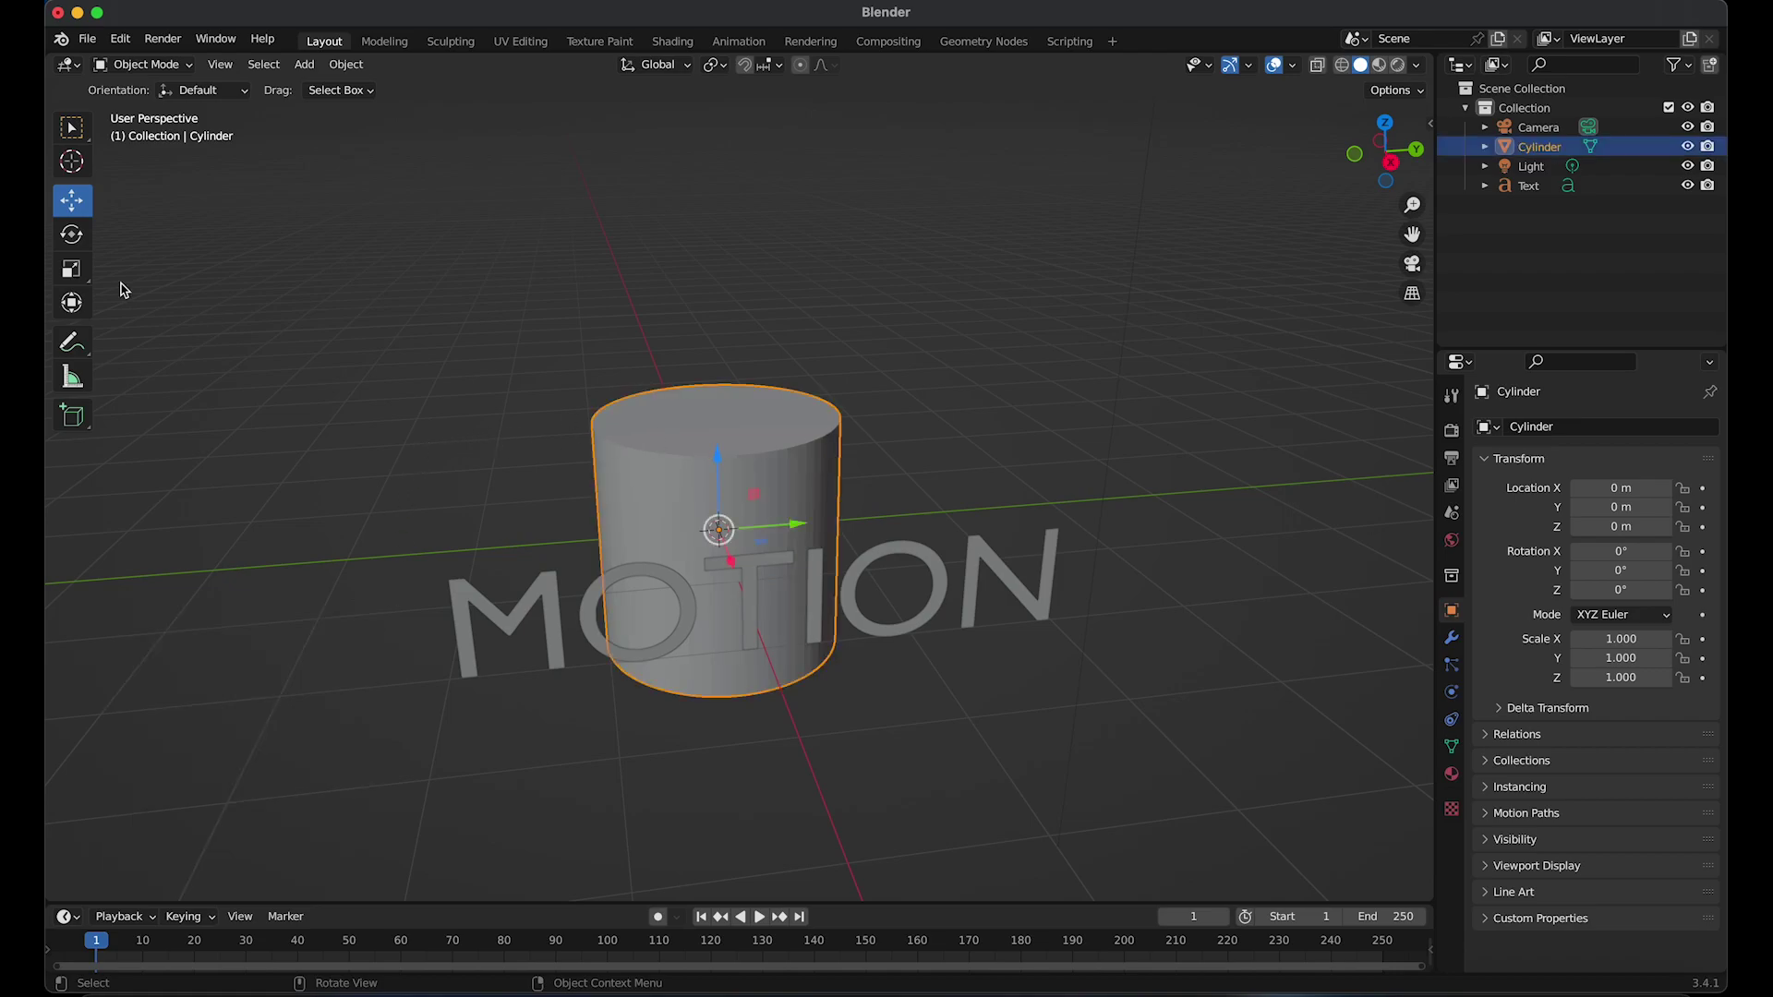
Rotate the cylinder 90° about the X axis and stretch it along global Y by a factor of about 4.04
click(79, 234)
drag(695, 475, 622, 585)
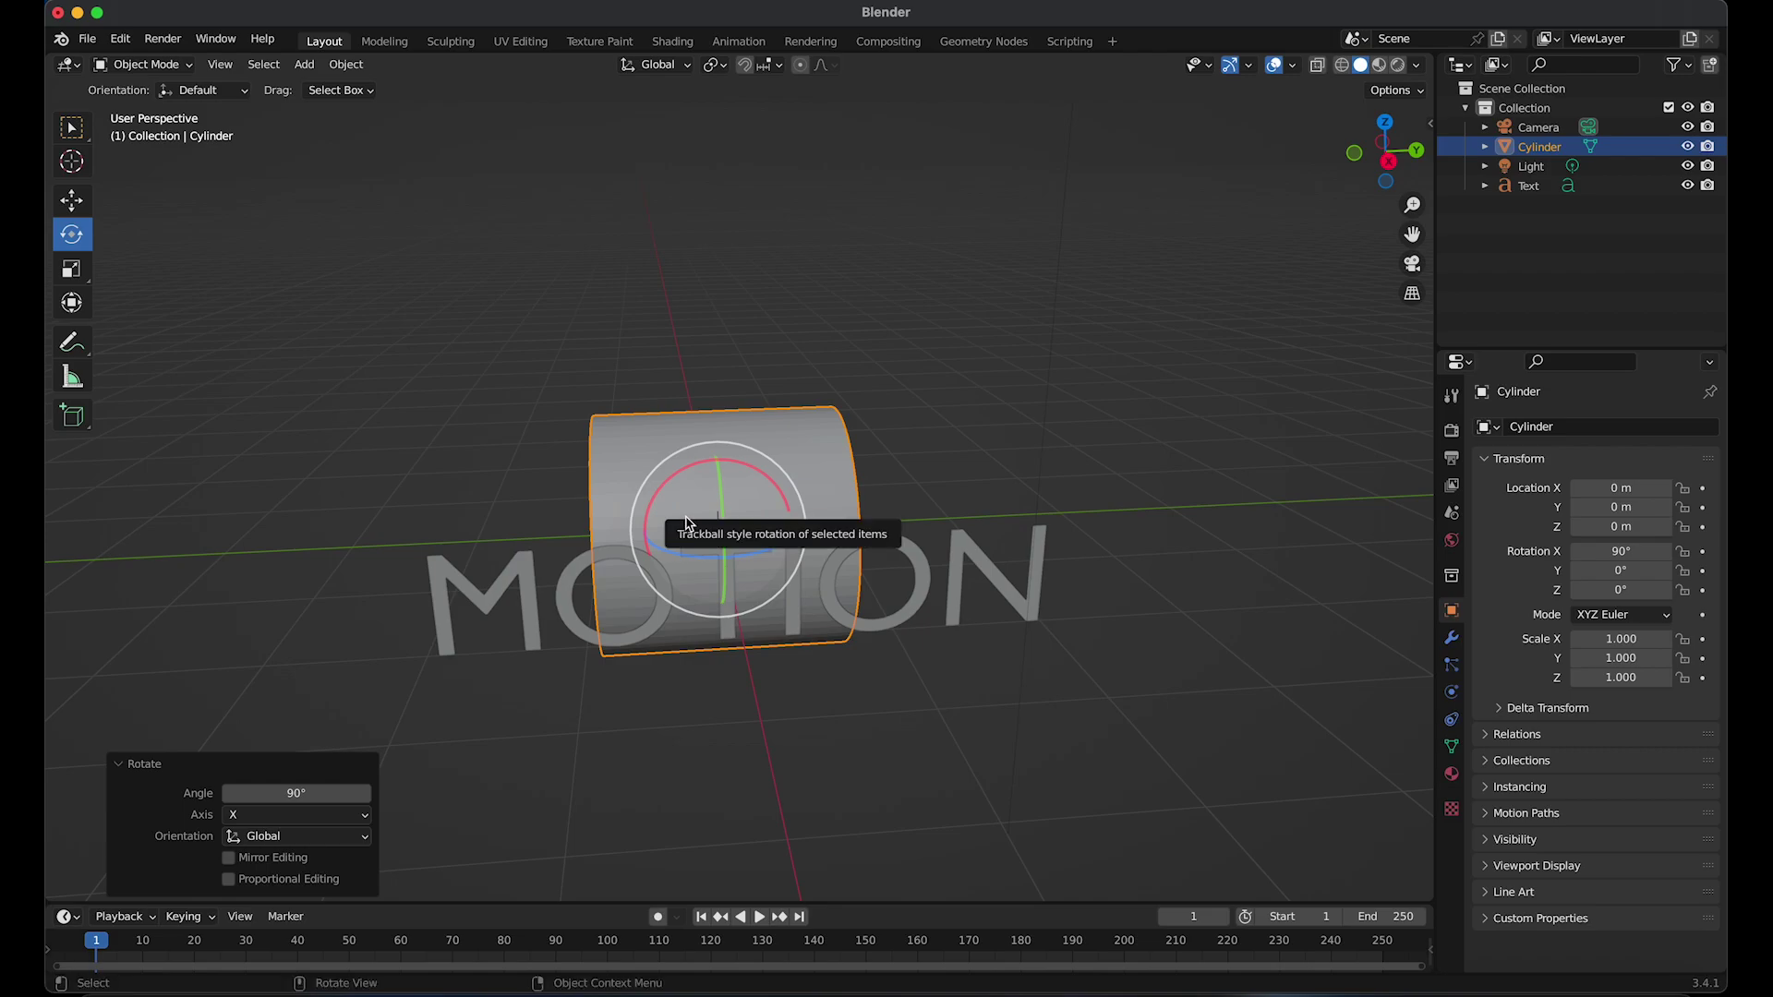
key(s)
key(y)
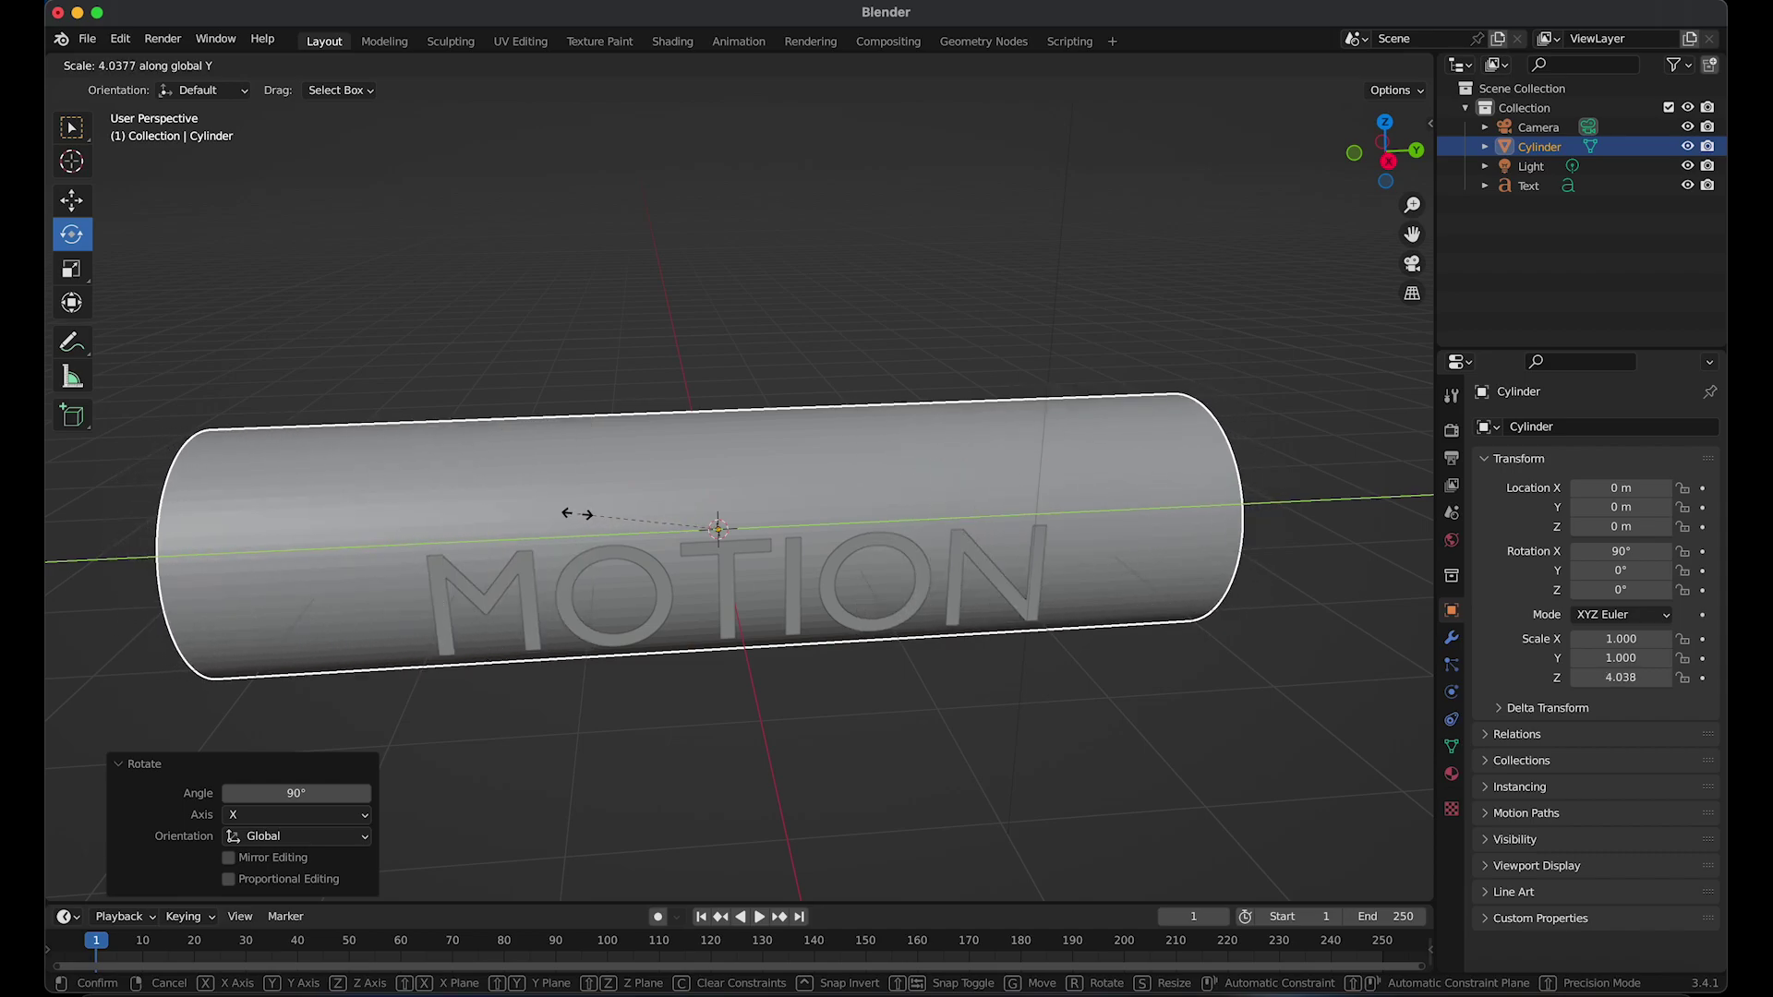
click(573, 510)
Select the MOTION text and enable its wireframe in the viewport display settings
middle_drag(849, 549, 965, 573)
click(978, 589)
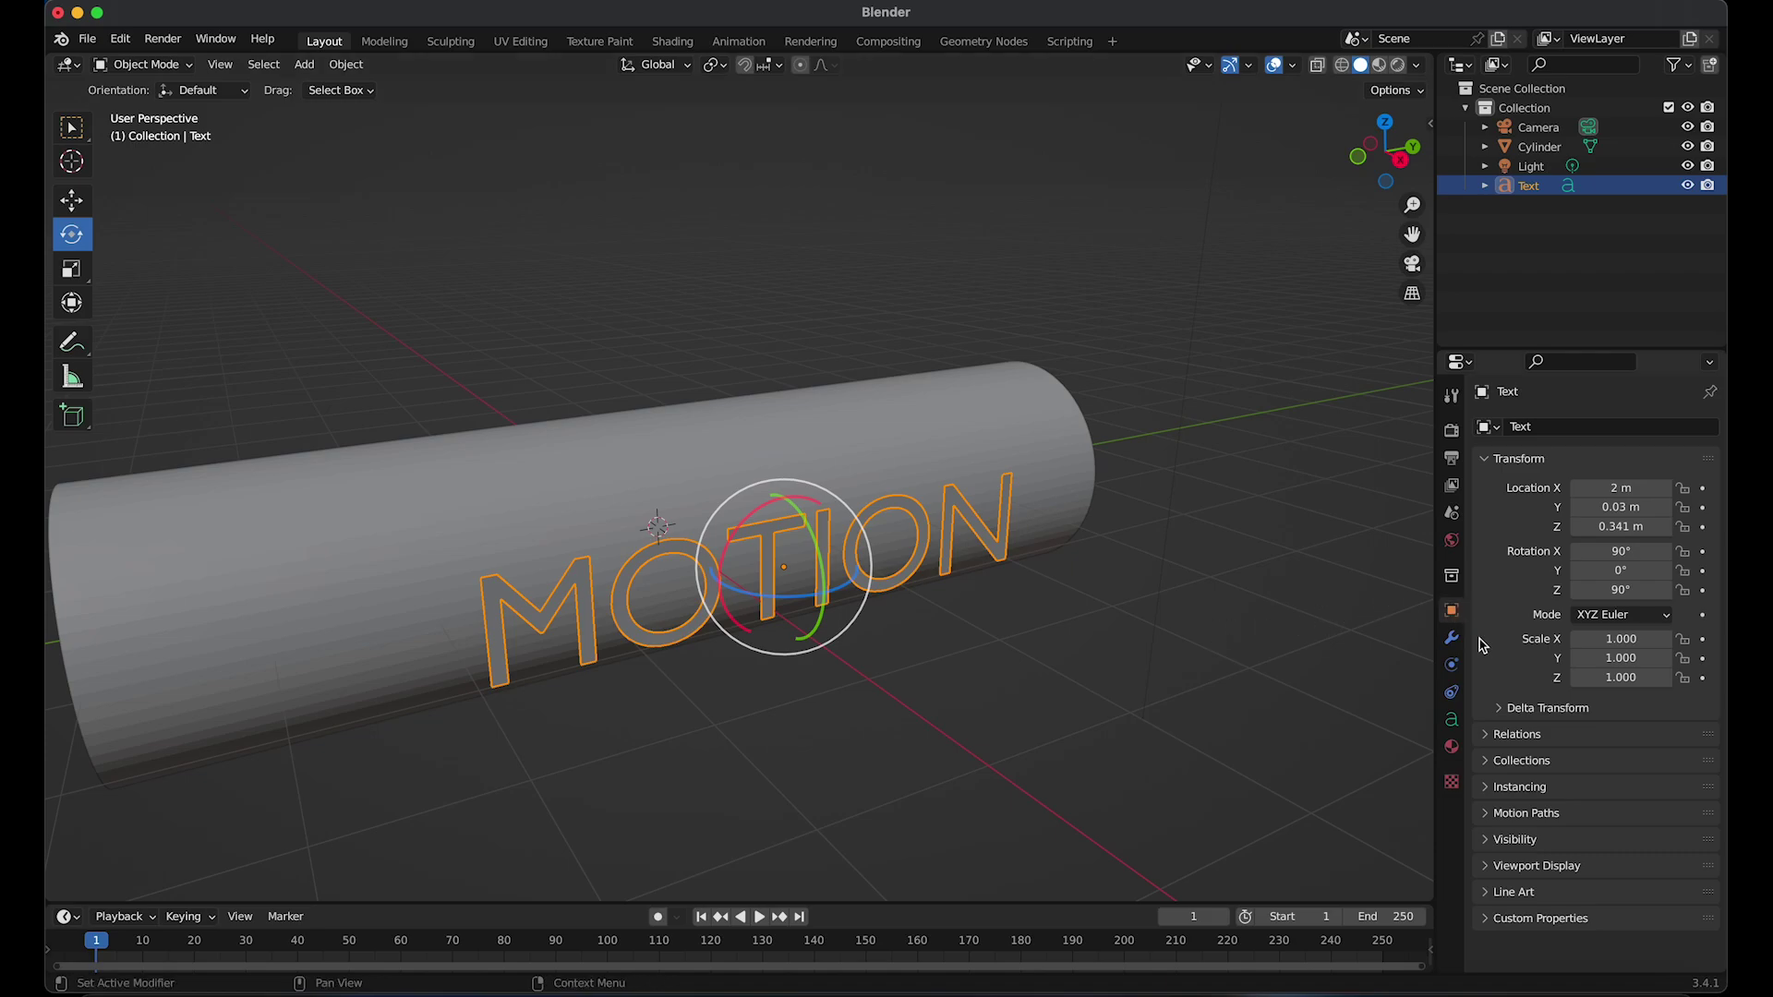
click(1493, 868)
scroll(1532, 845, down, 2)
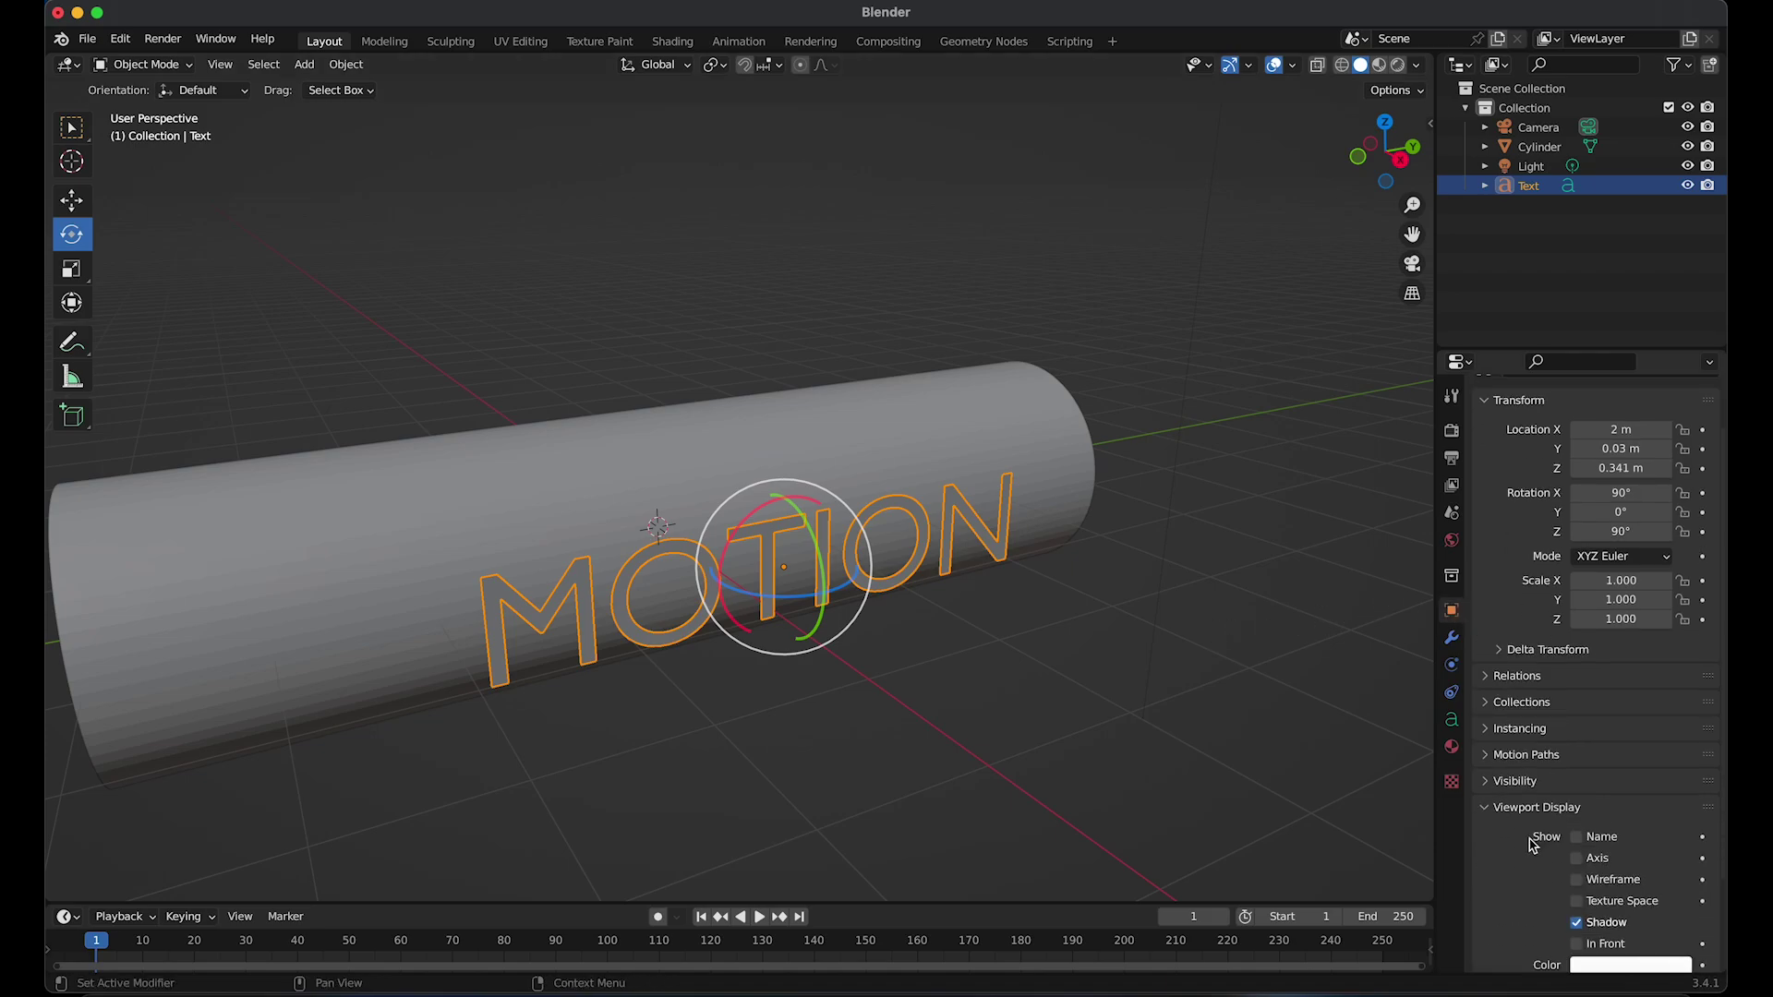
click(1579, 885)
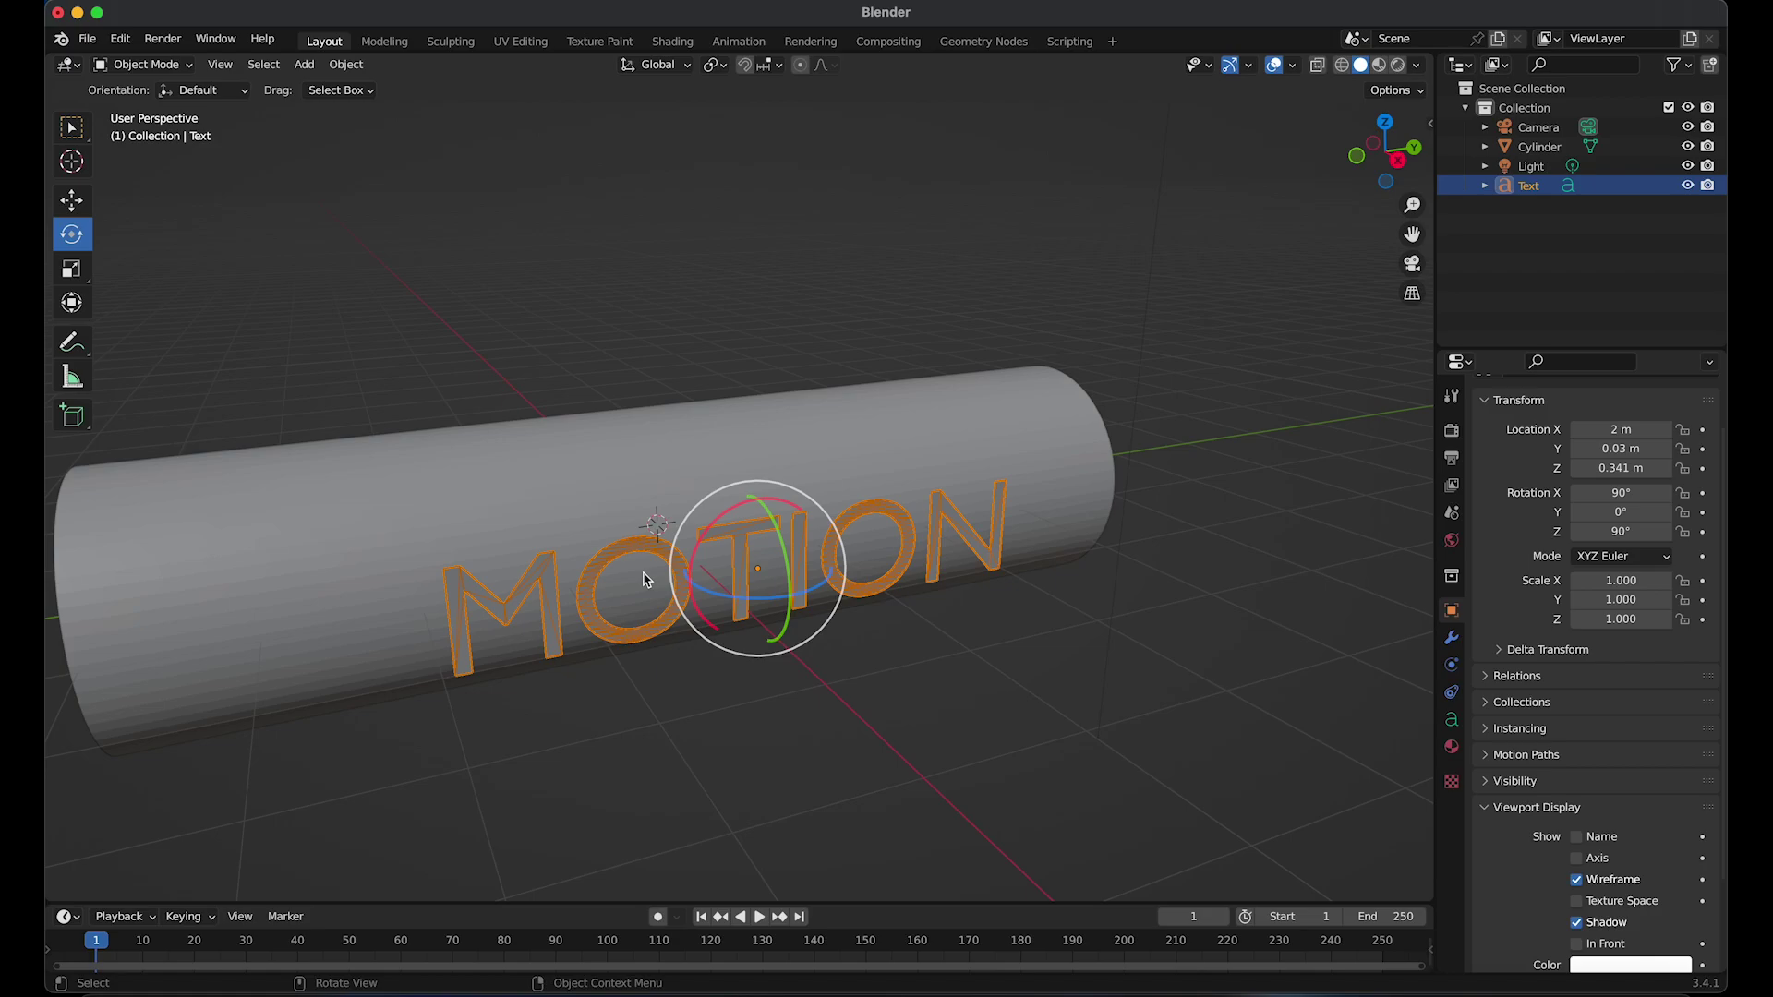
Convert the MOTION text object to a mesh and open it in Edit Mode
key(Tab)
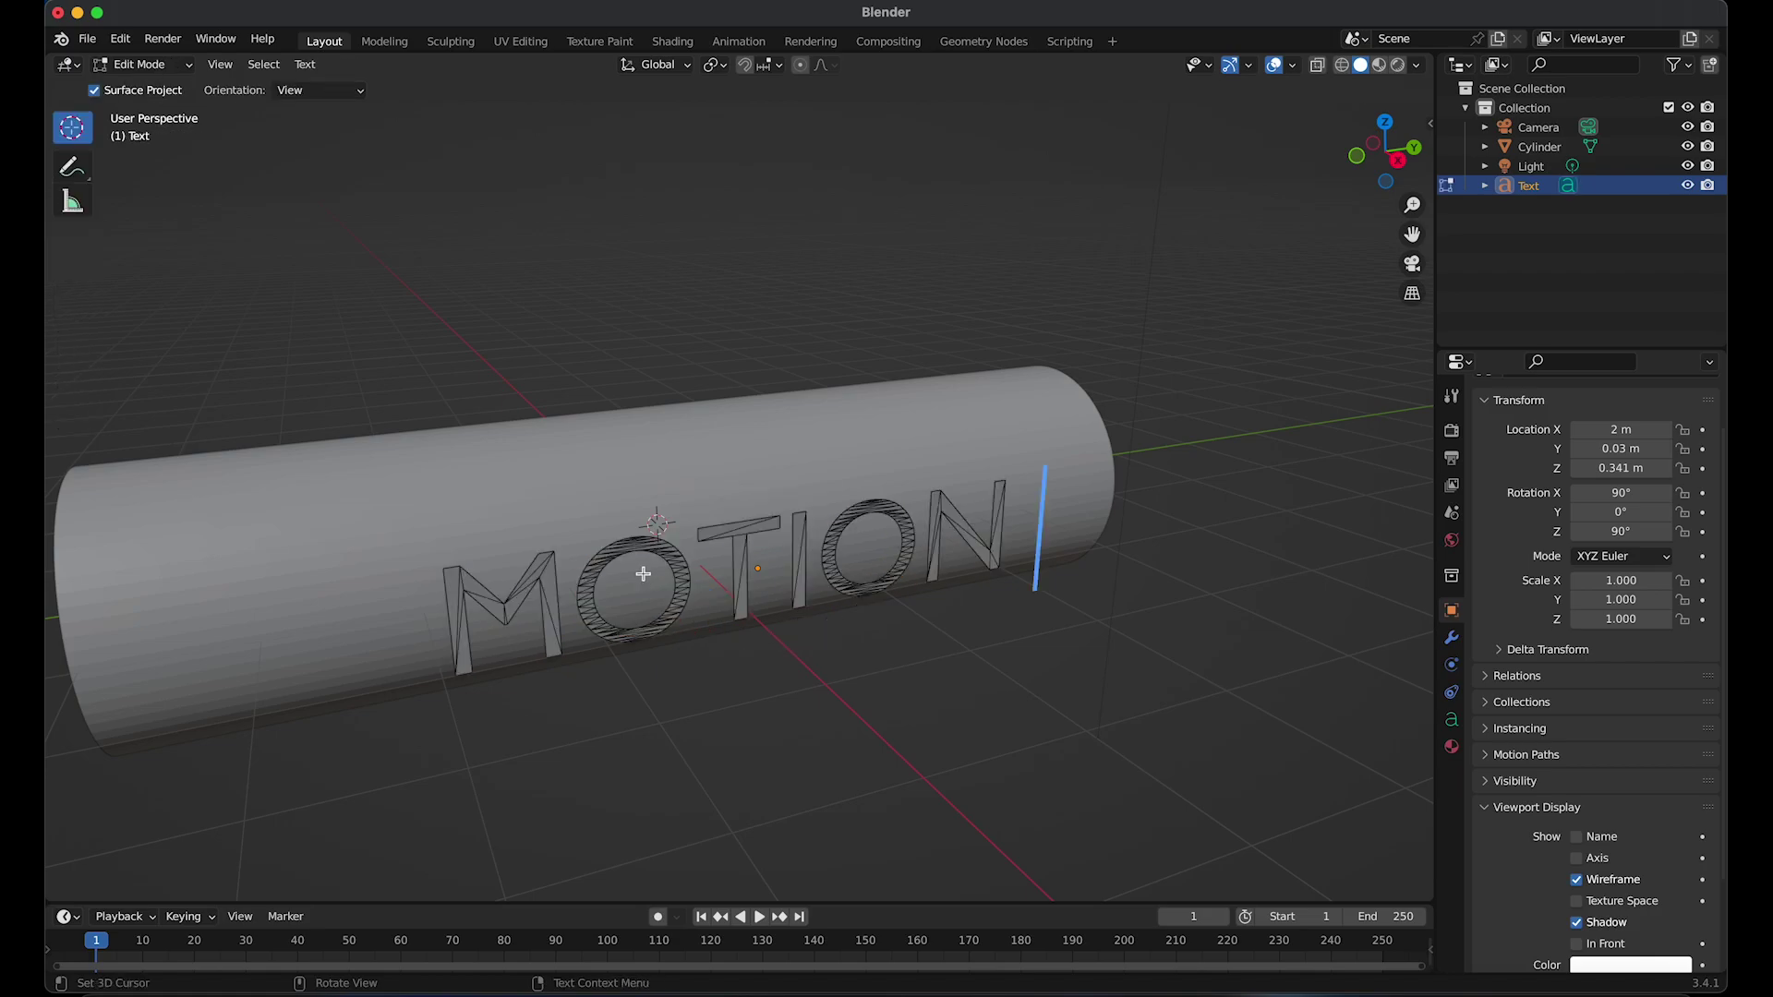
key(Tab)
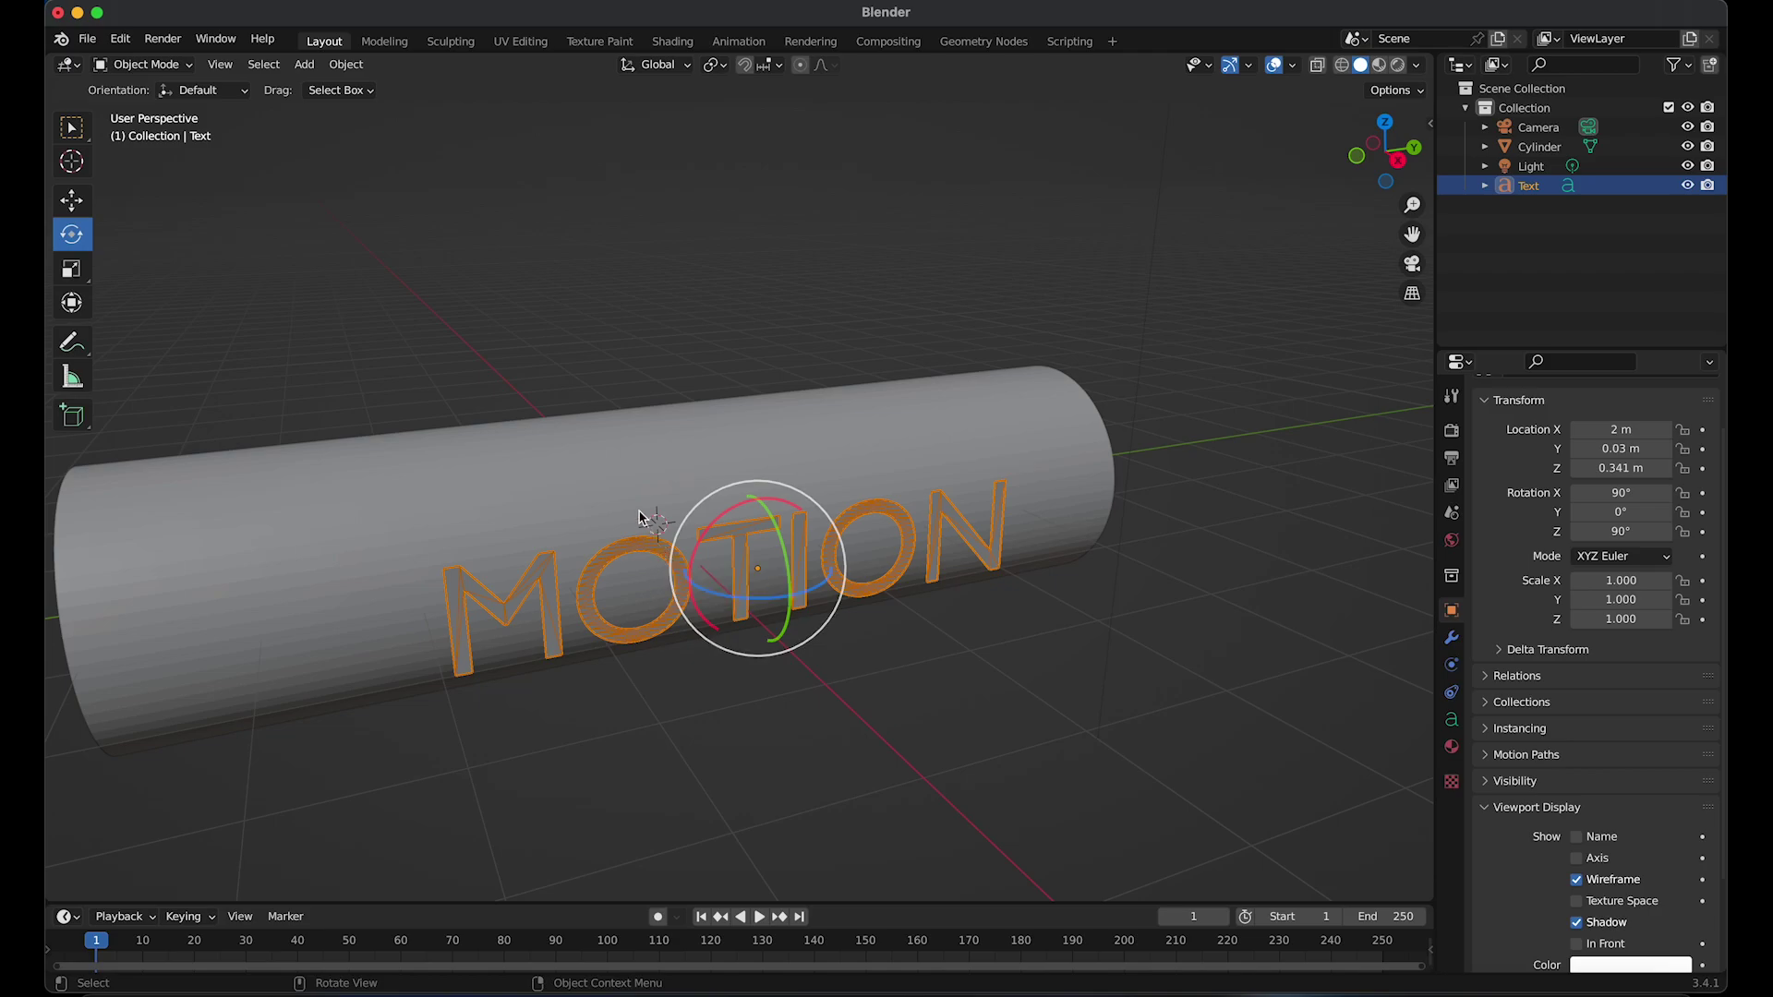
click(360, 66)
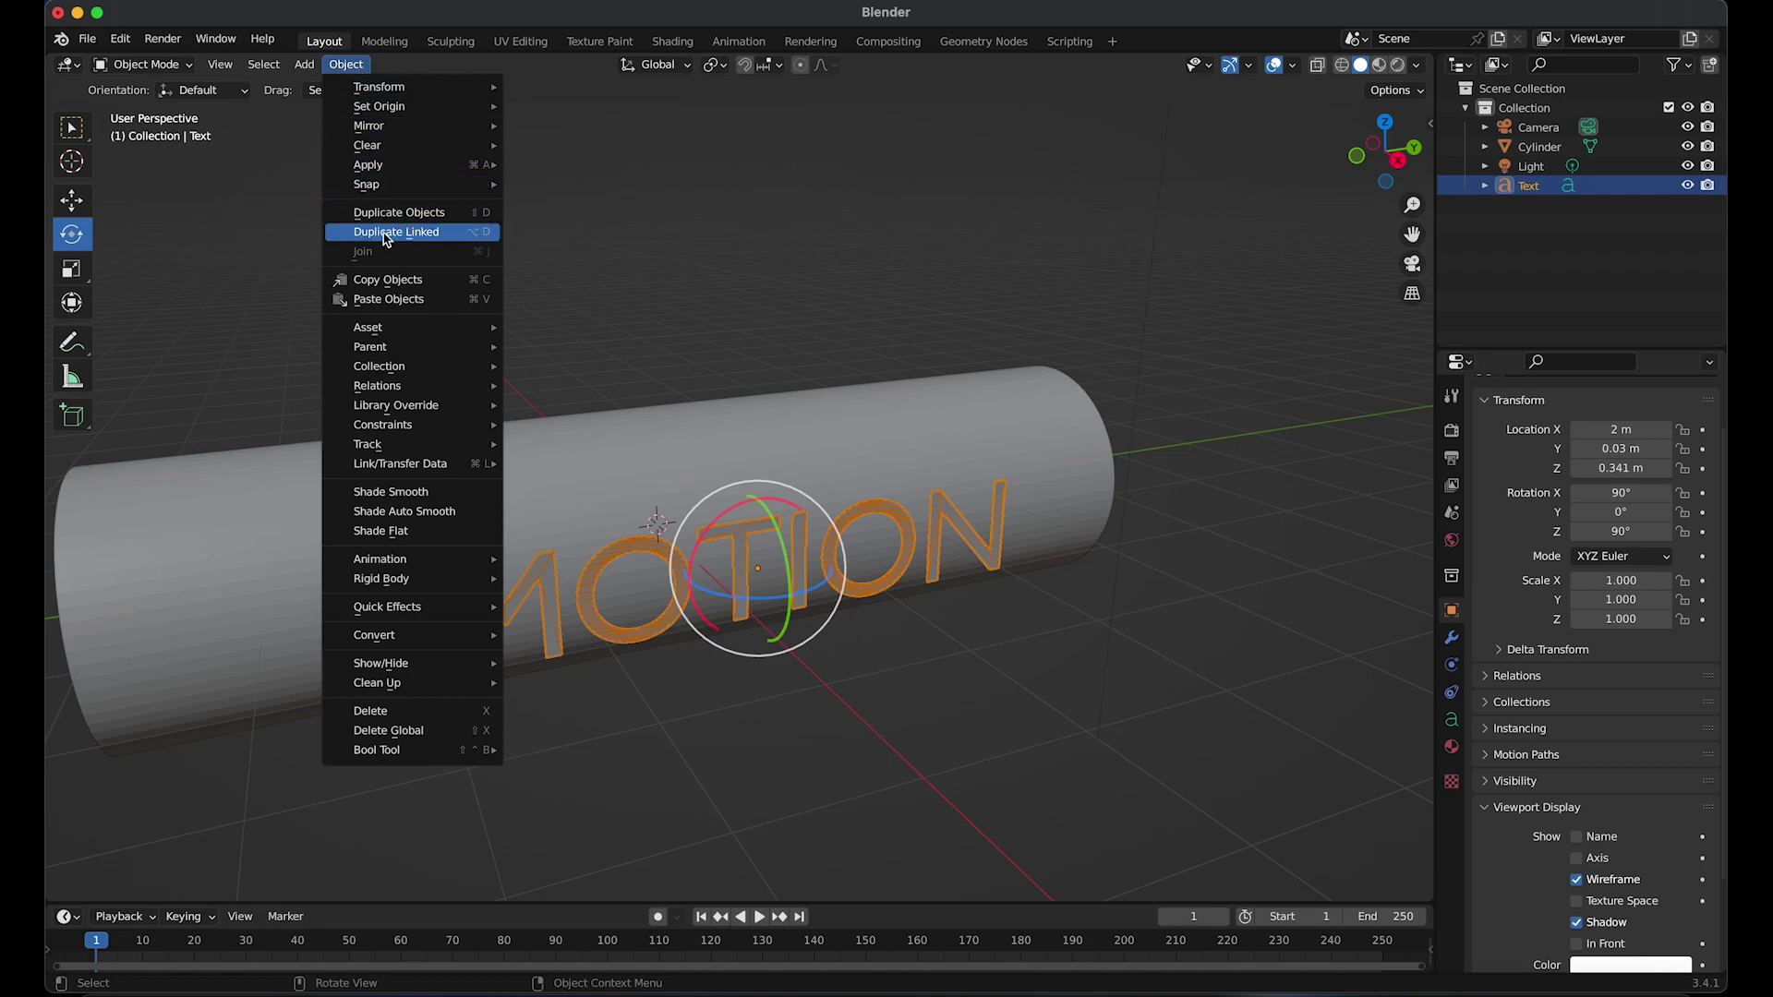
mouse_move(421, 635)
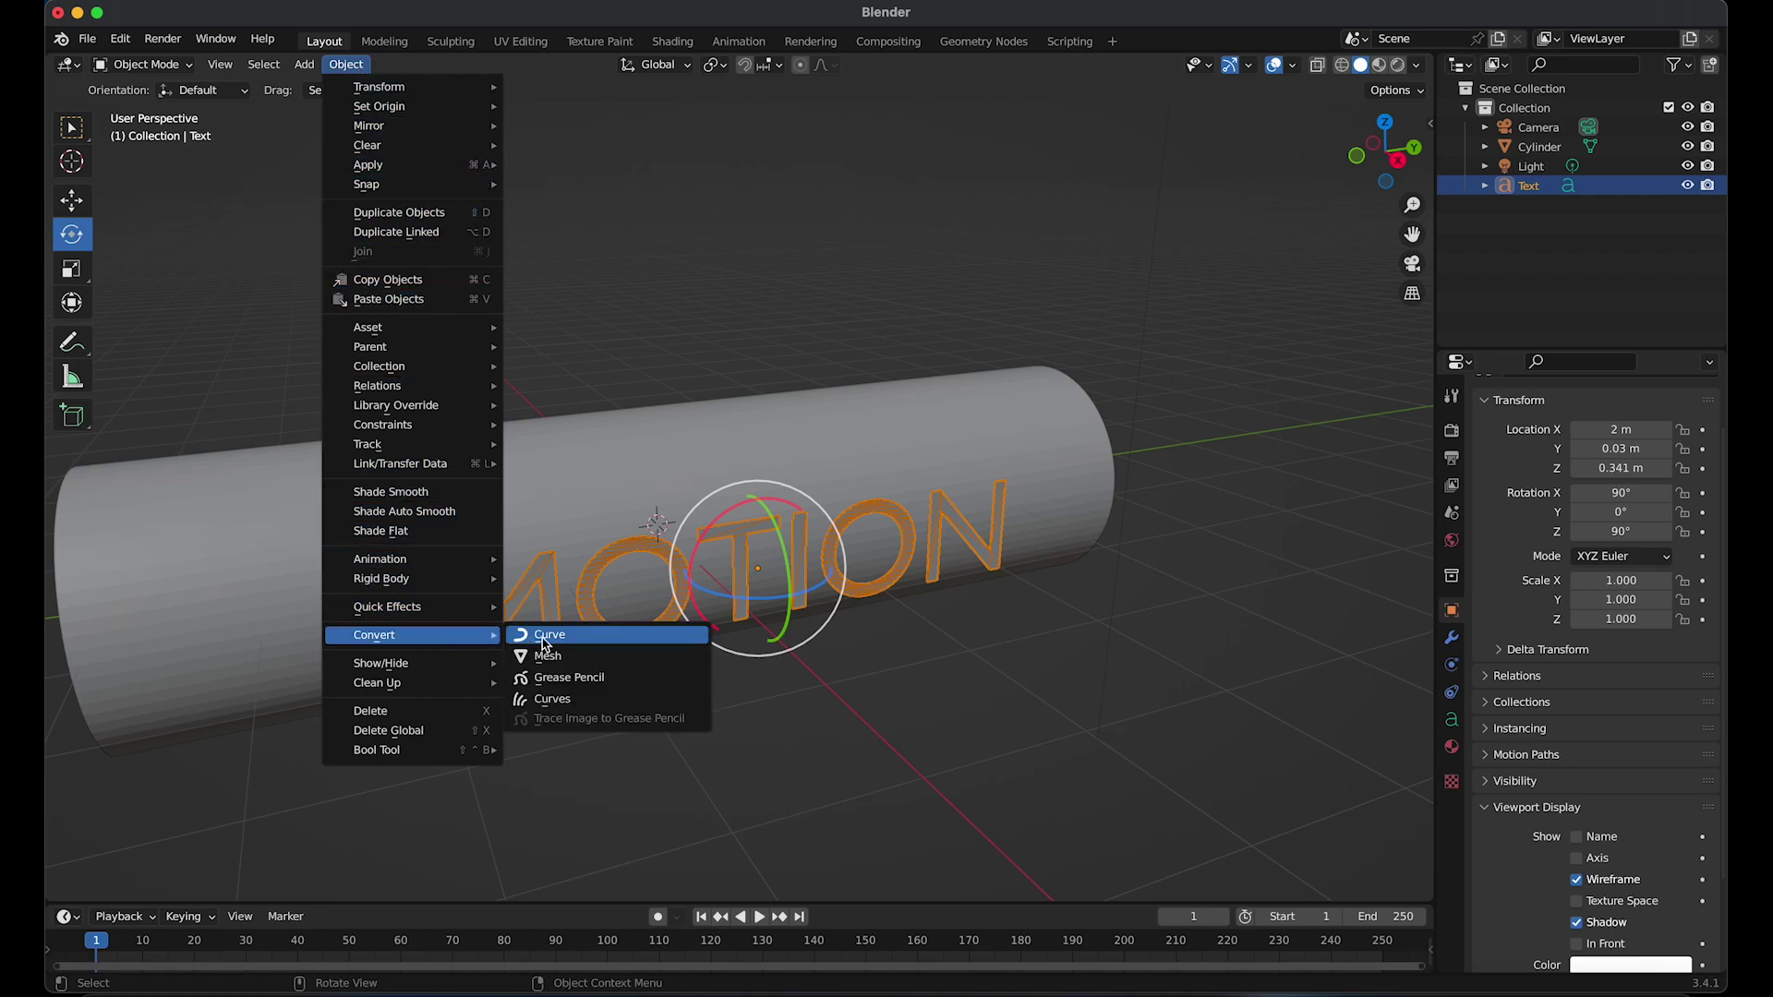
click(565, 658)
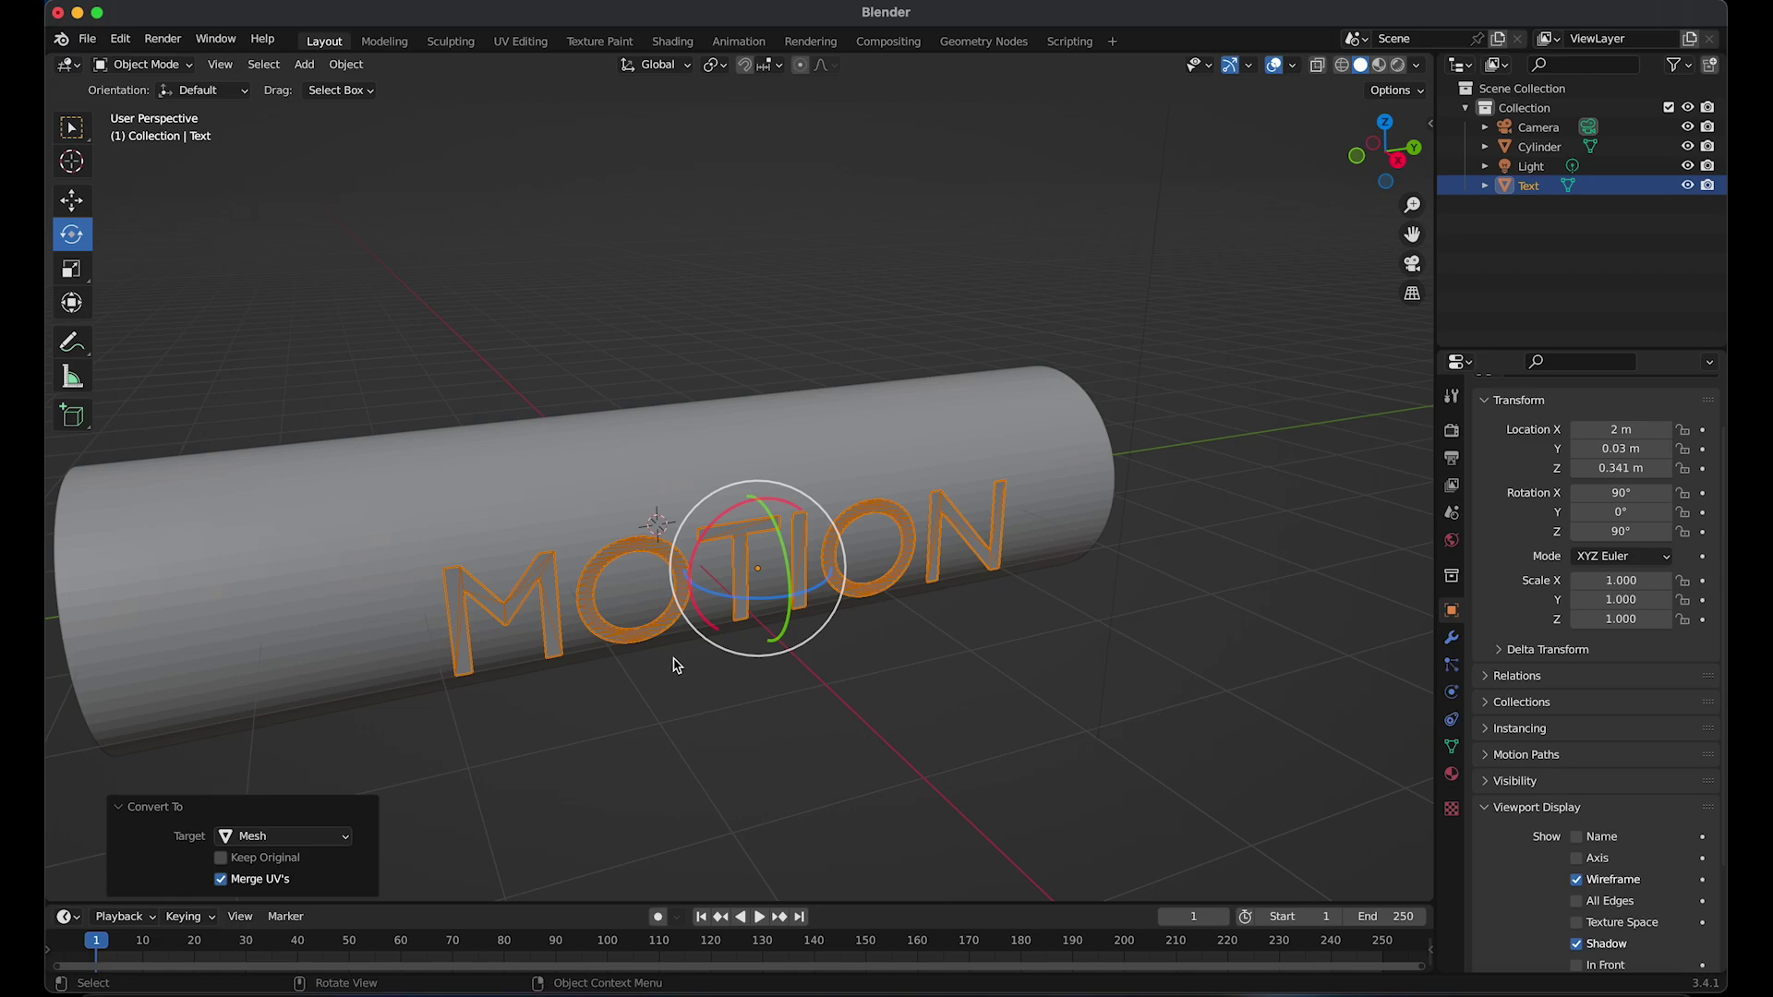
key(Tab)
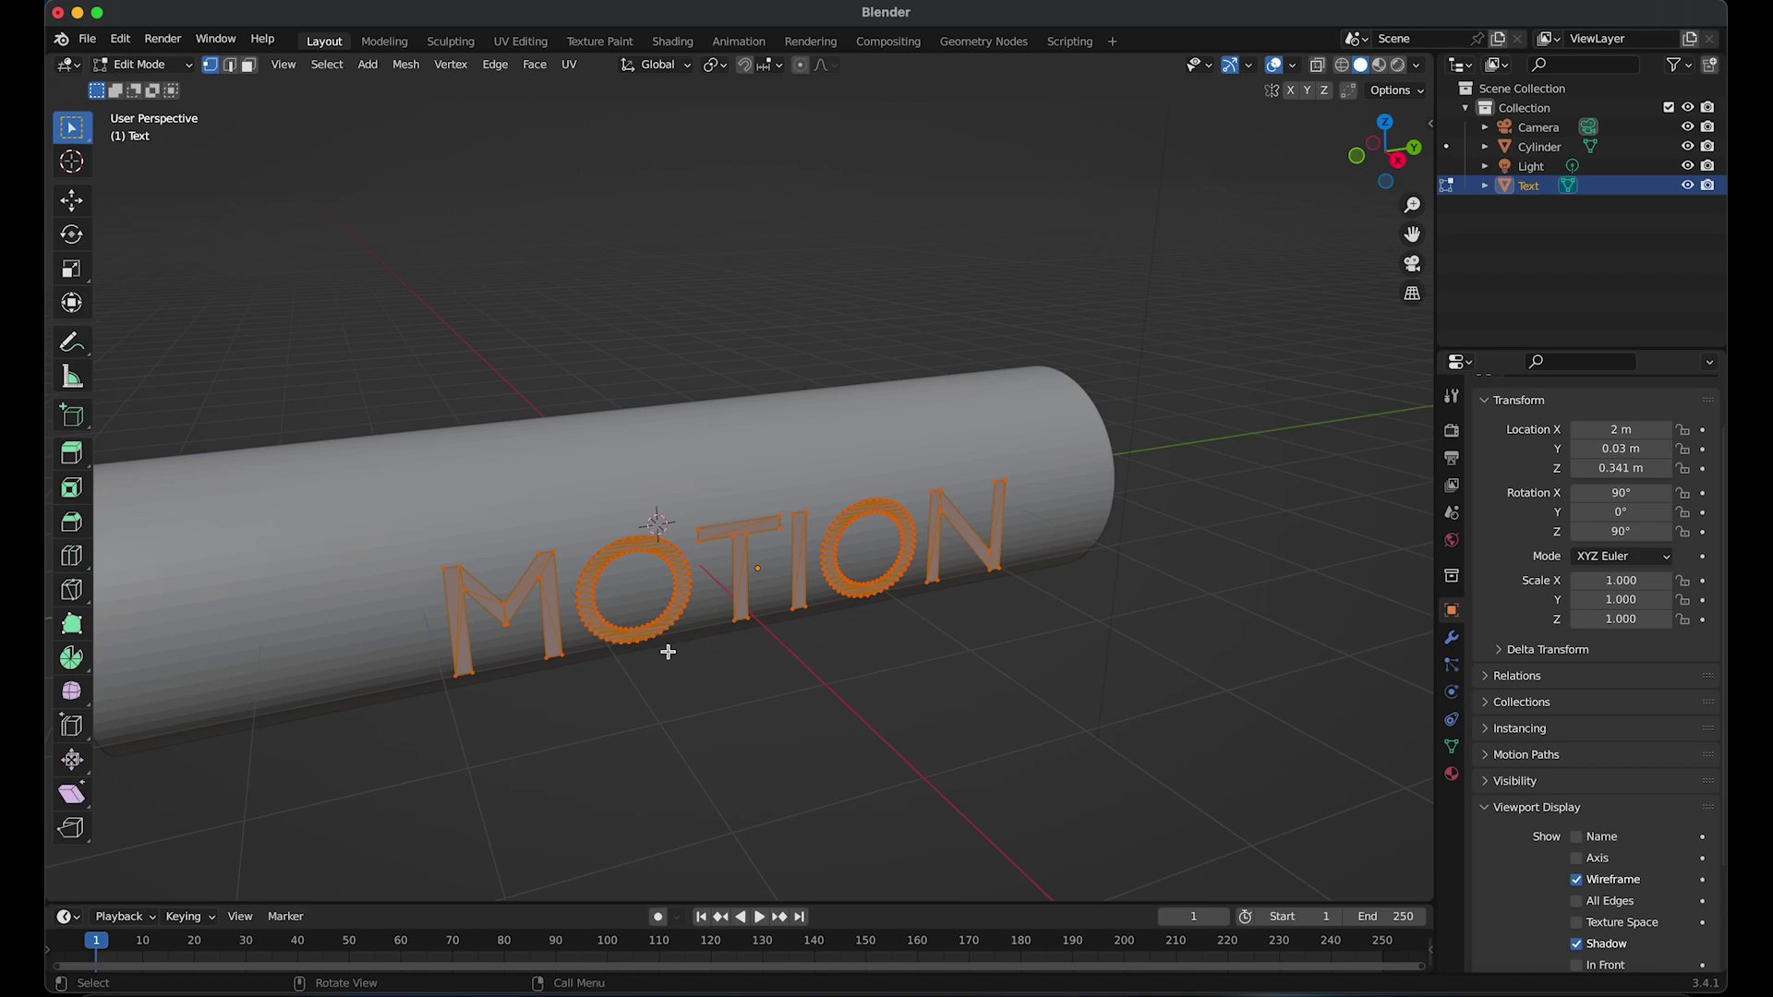
Extrude the whole MOTION mesh about 0.0456 m along its normal and return to Object Mode
key(e)
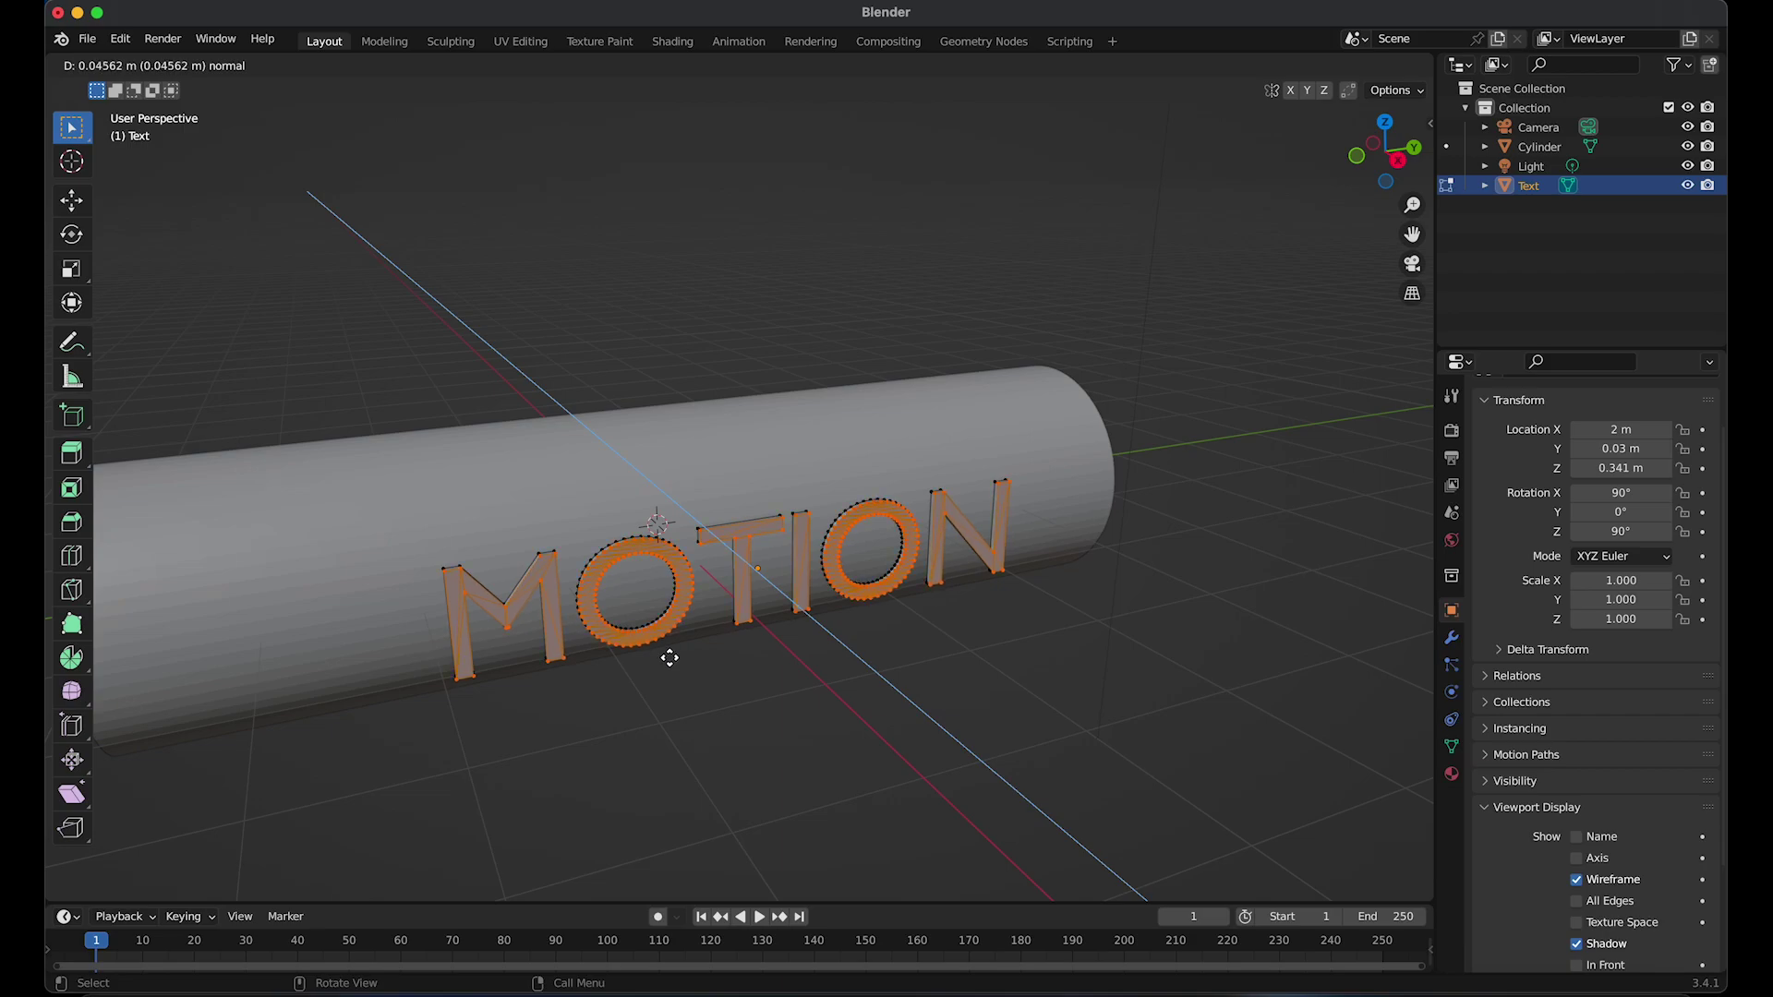
click(670, 657)
shift+middle_drag(781, 582, 743, 536)
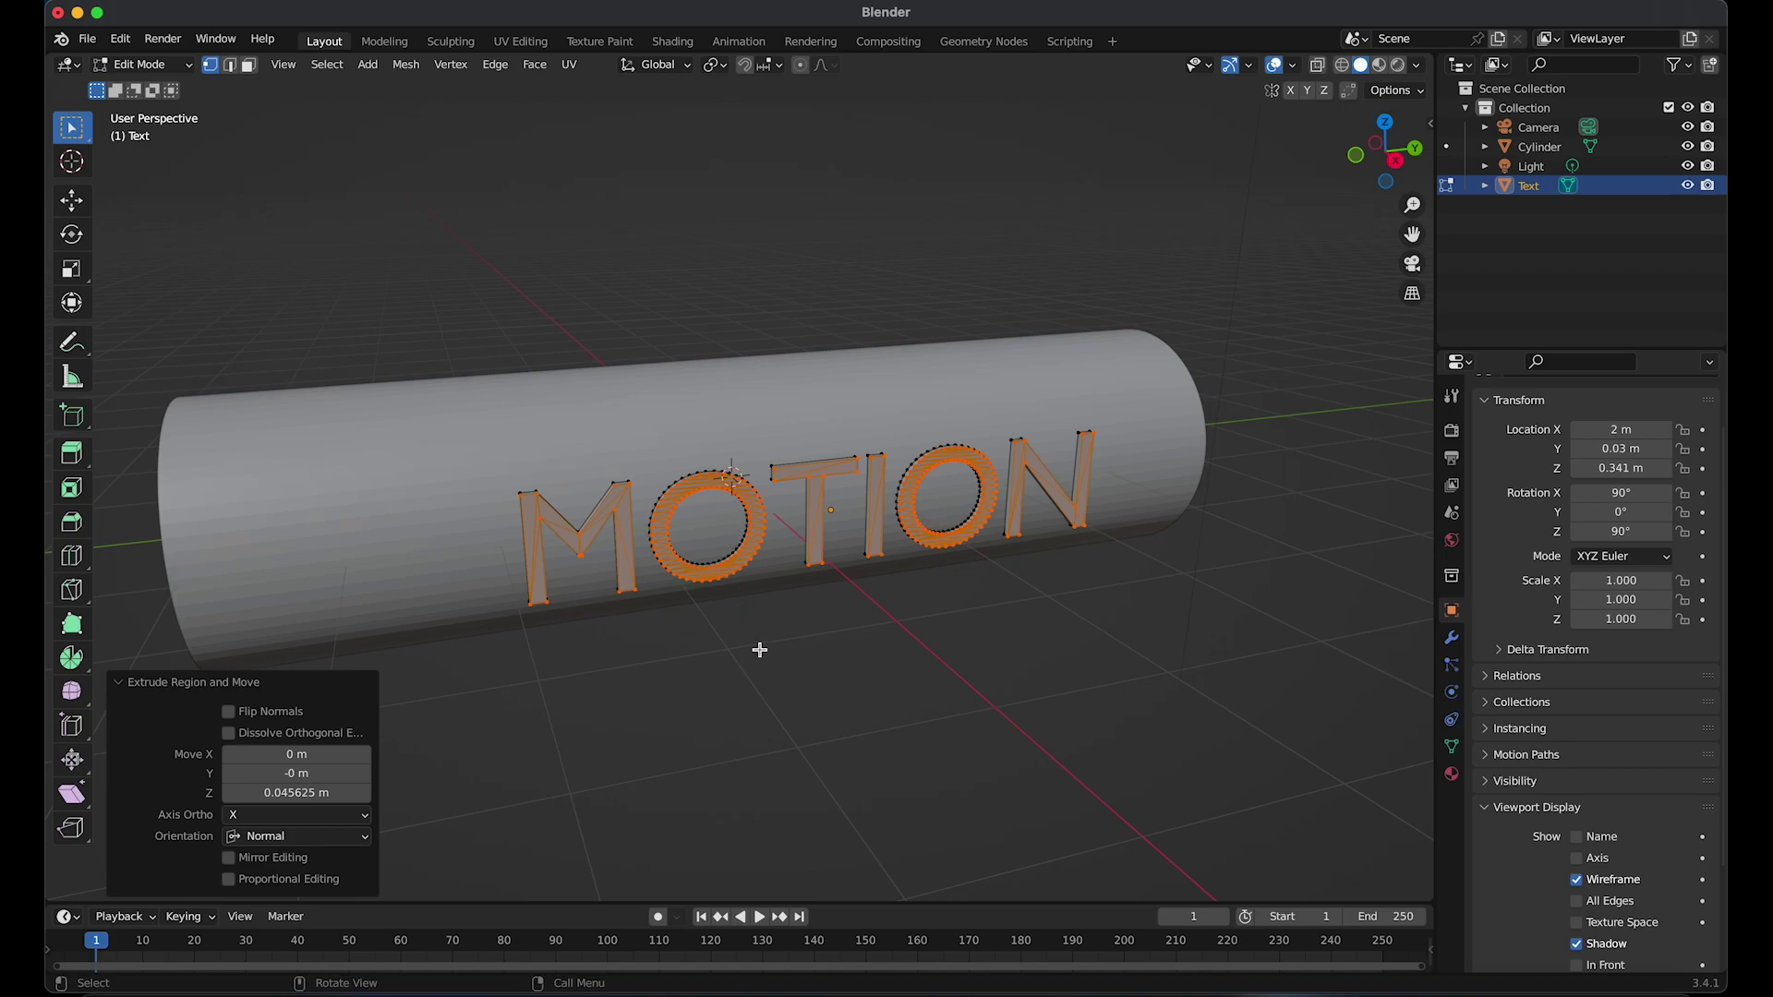
key(Tab)
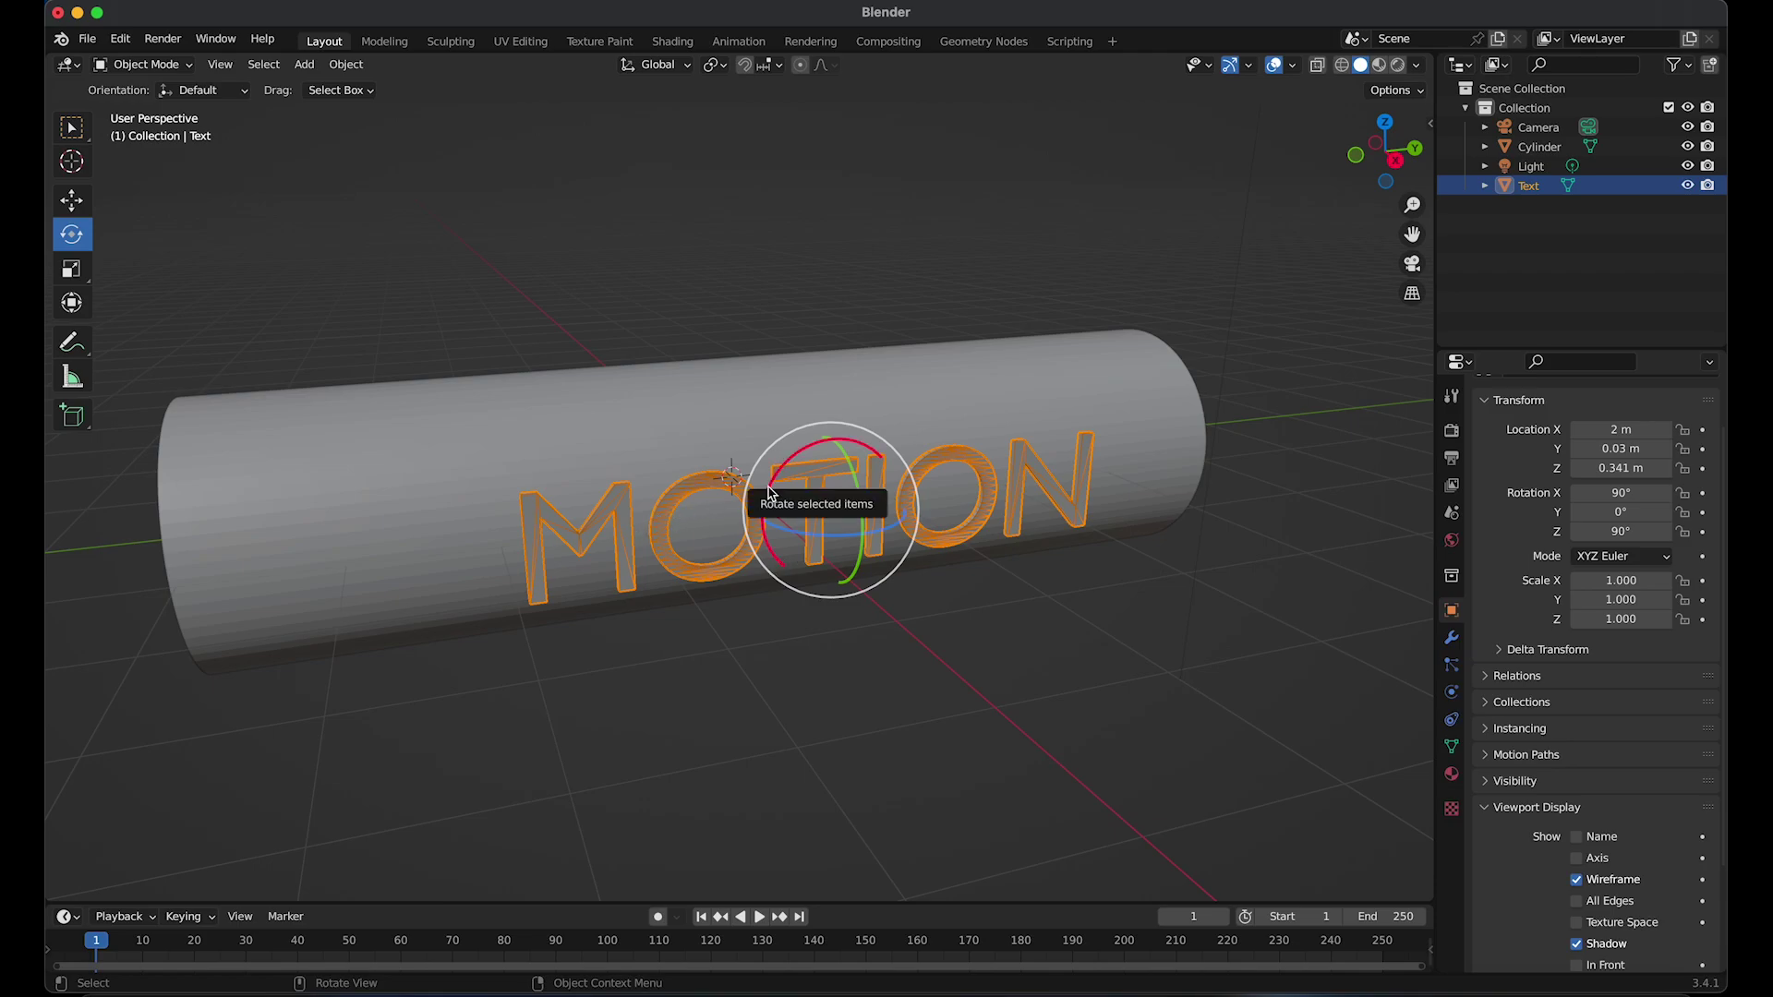
Add a Remesh modifier to the text in Sharp mode with octree depth 7 and Remove Disconnected turned off
click(1453, 640)
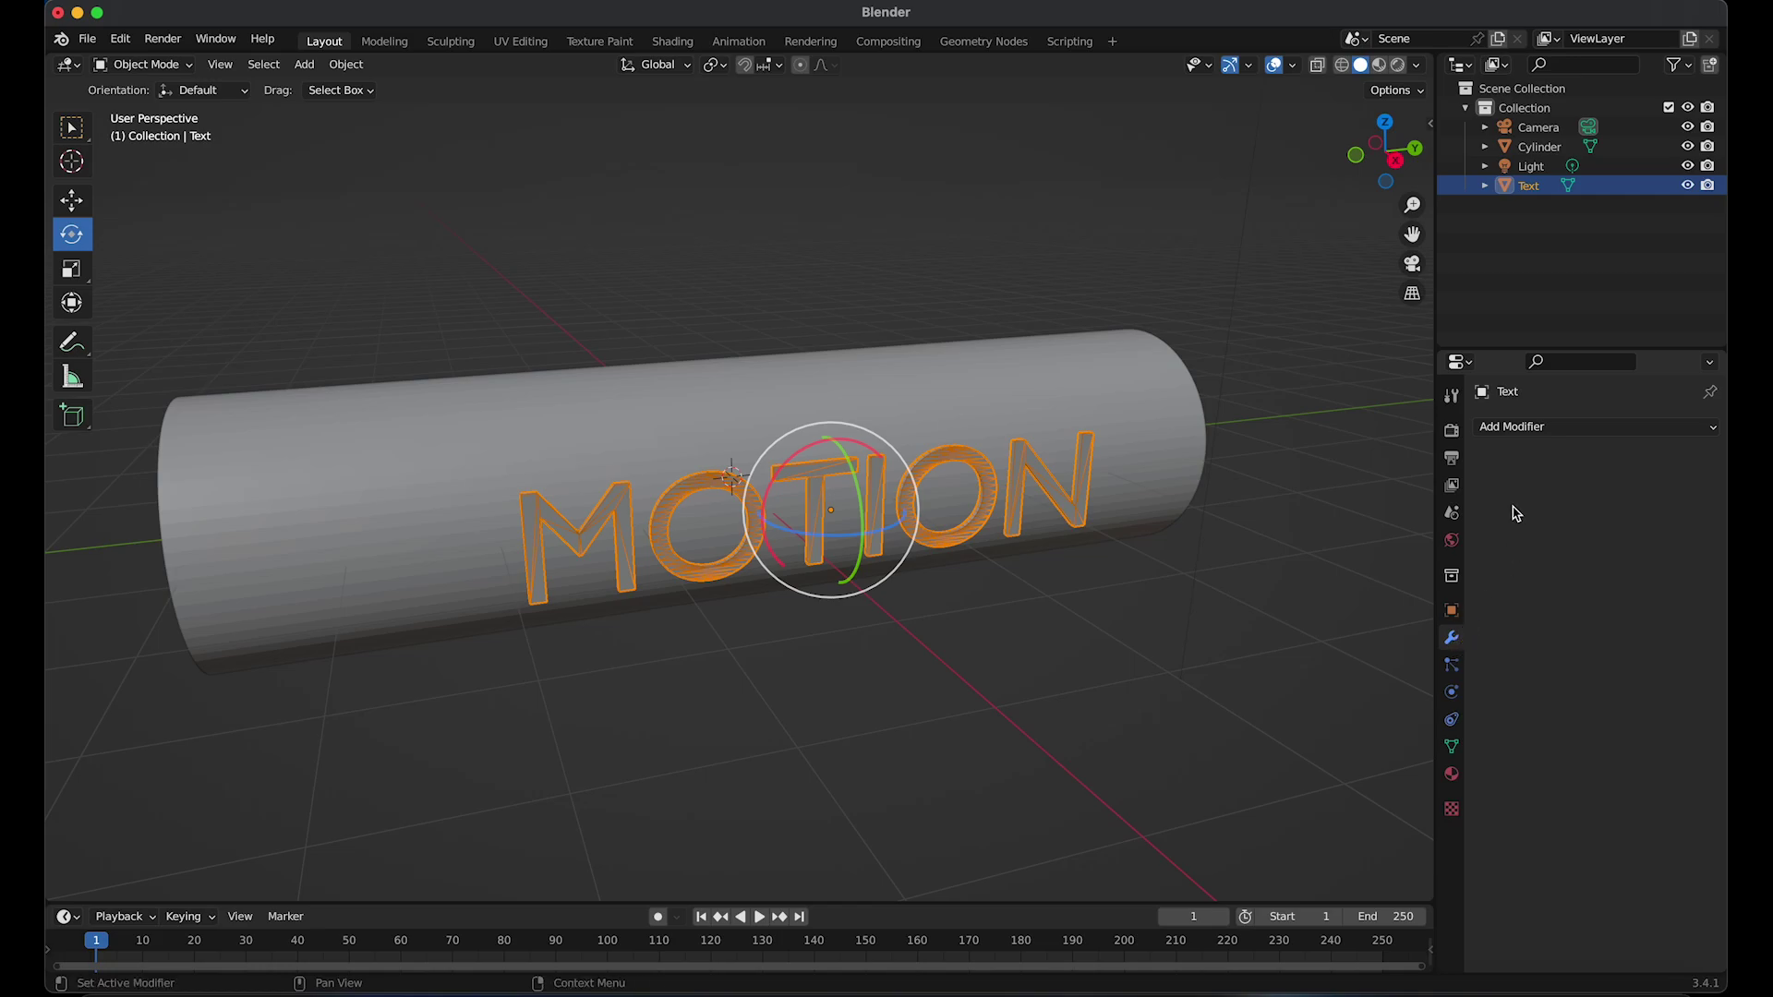
click(1521, 430)
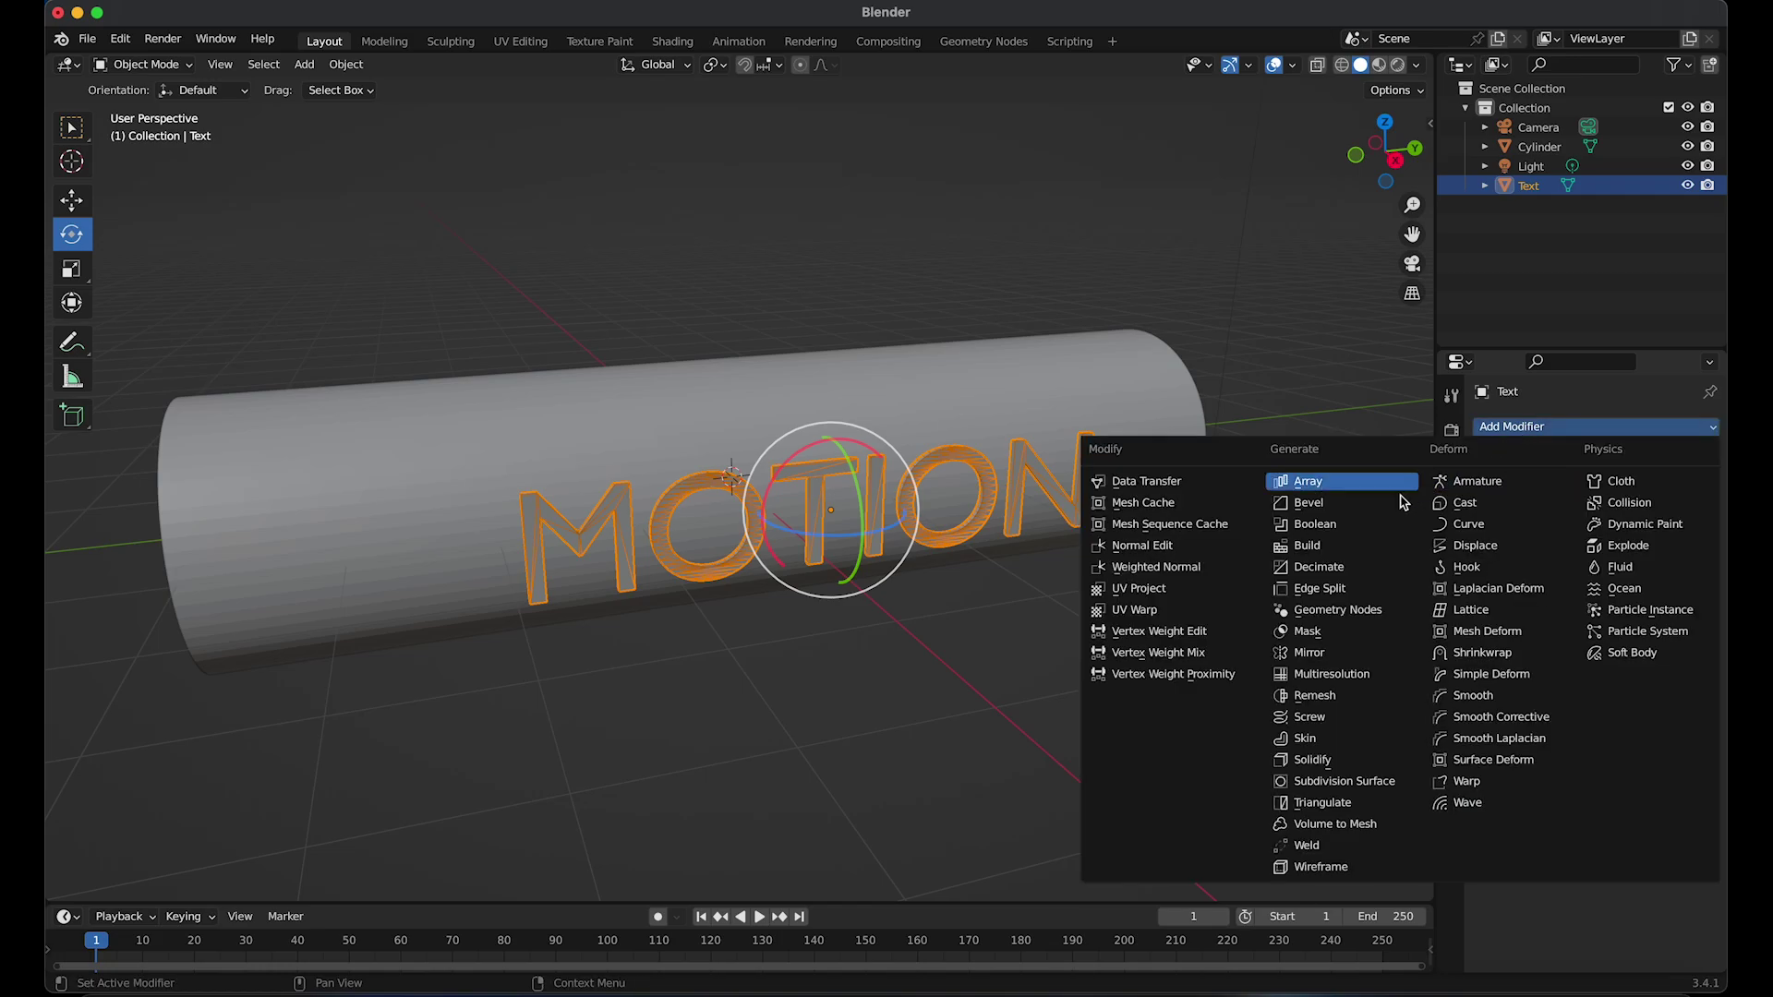
click(1364, 695)
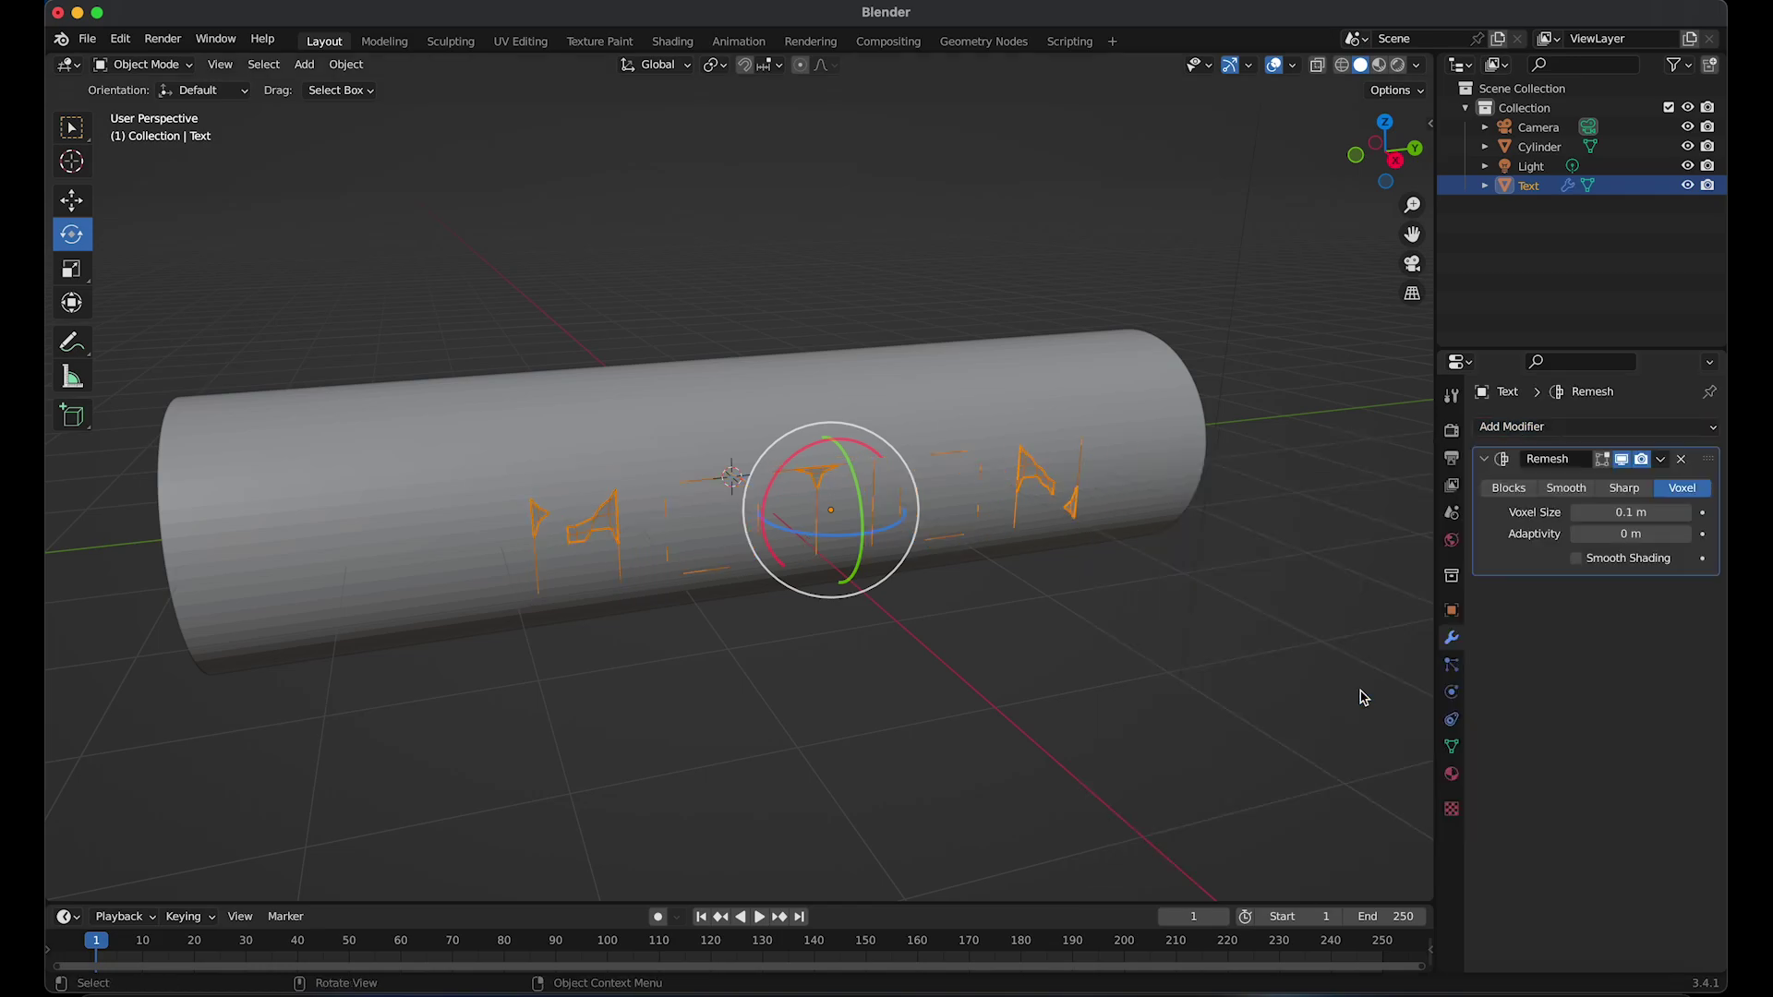
click(1625, 490)
click(1684, 514)
click(1684, 514)
click(1684, 514)
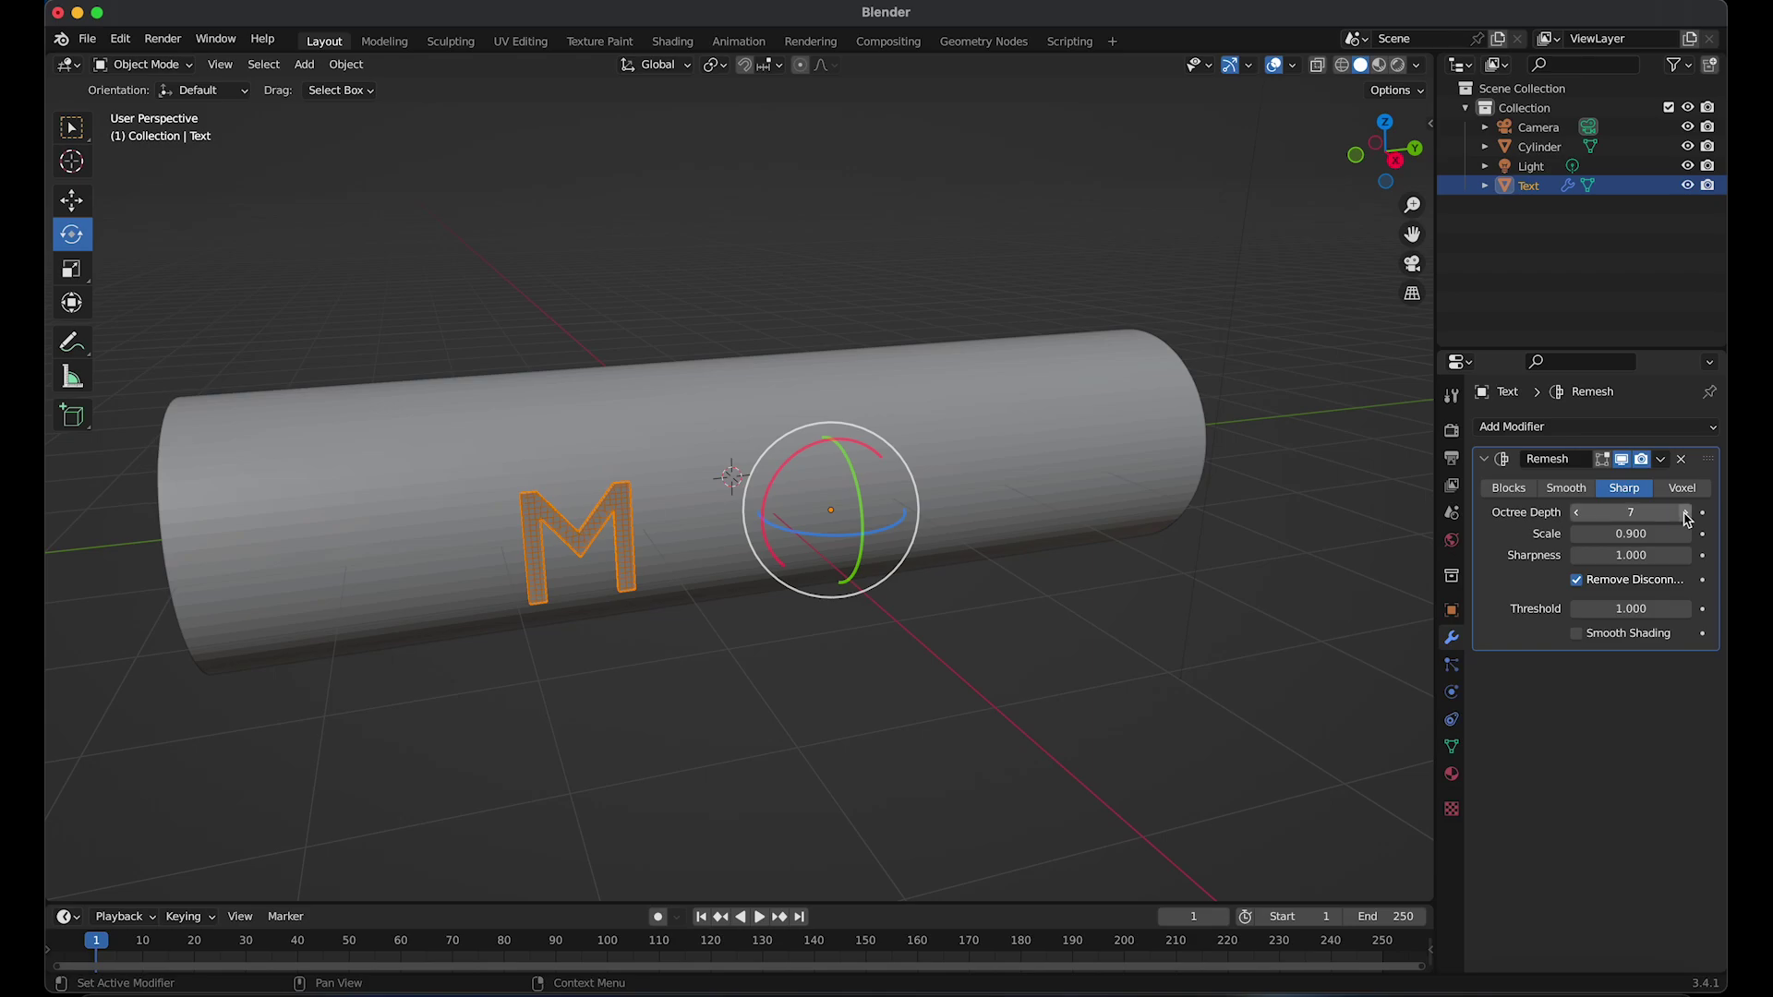
click(1577, 580)
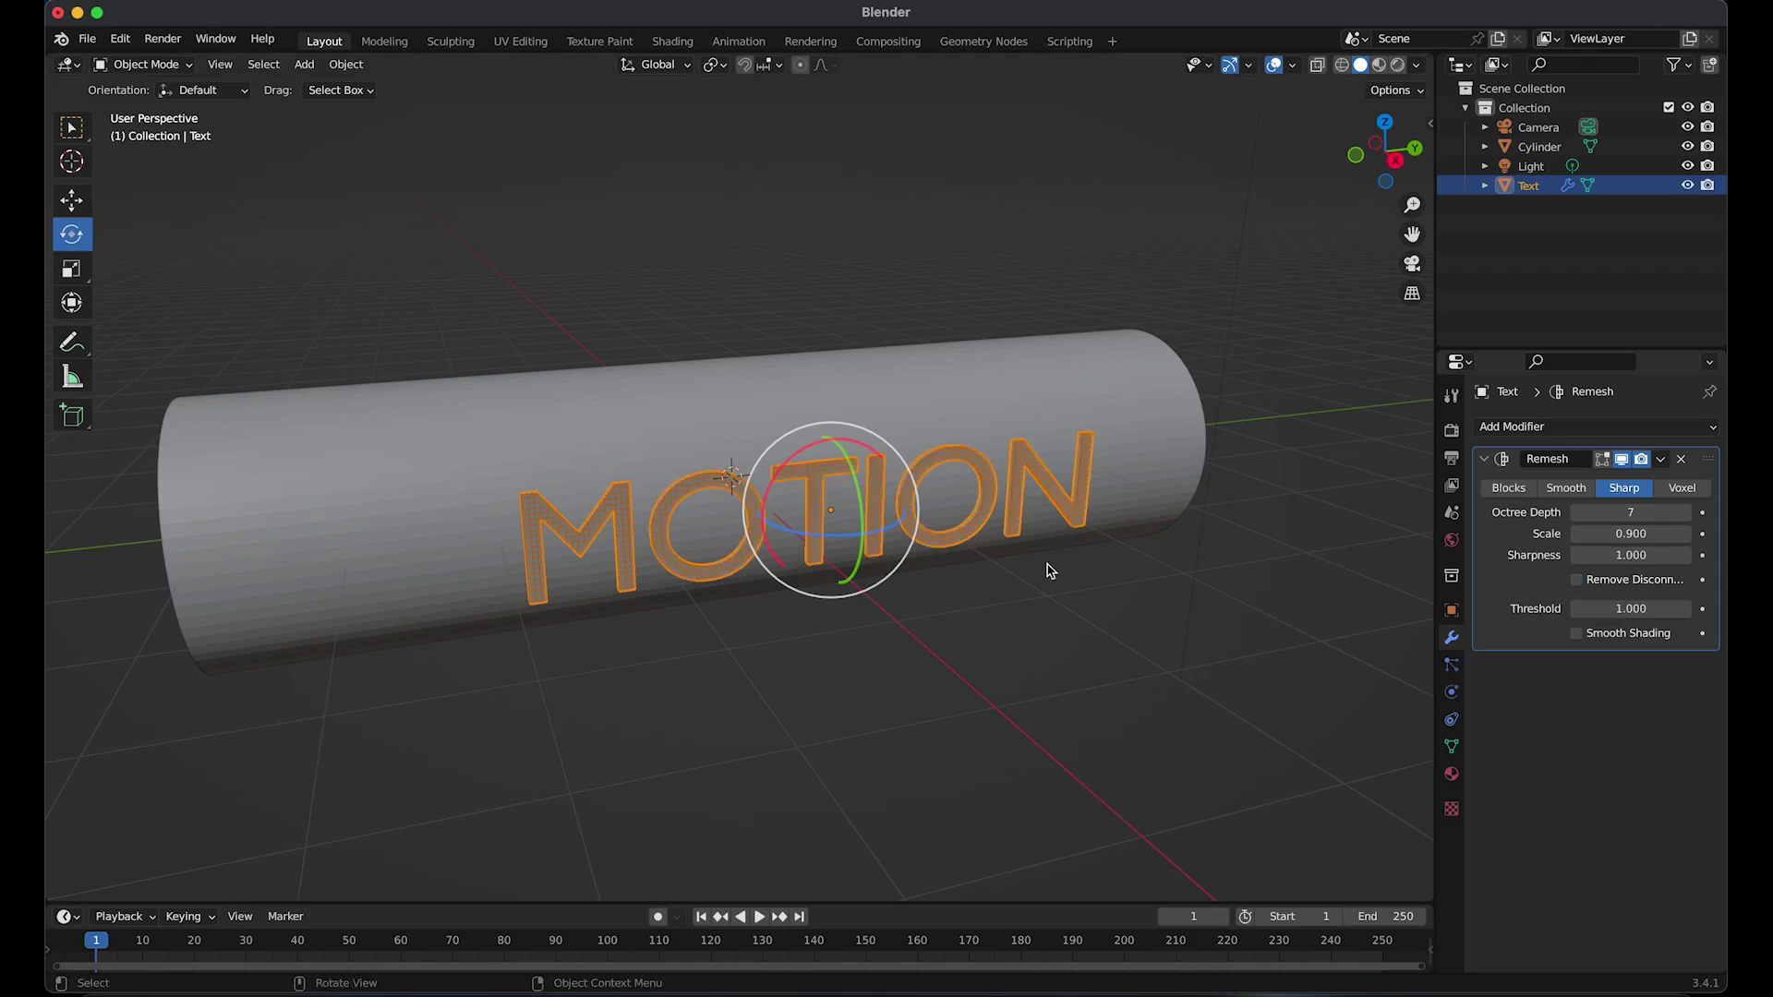
Check the remeshed grid on the letters and apply the Remesh modifier
scroll(938, 558, up, 4)
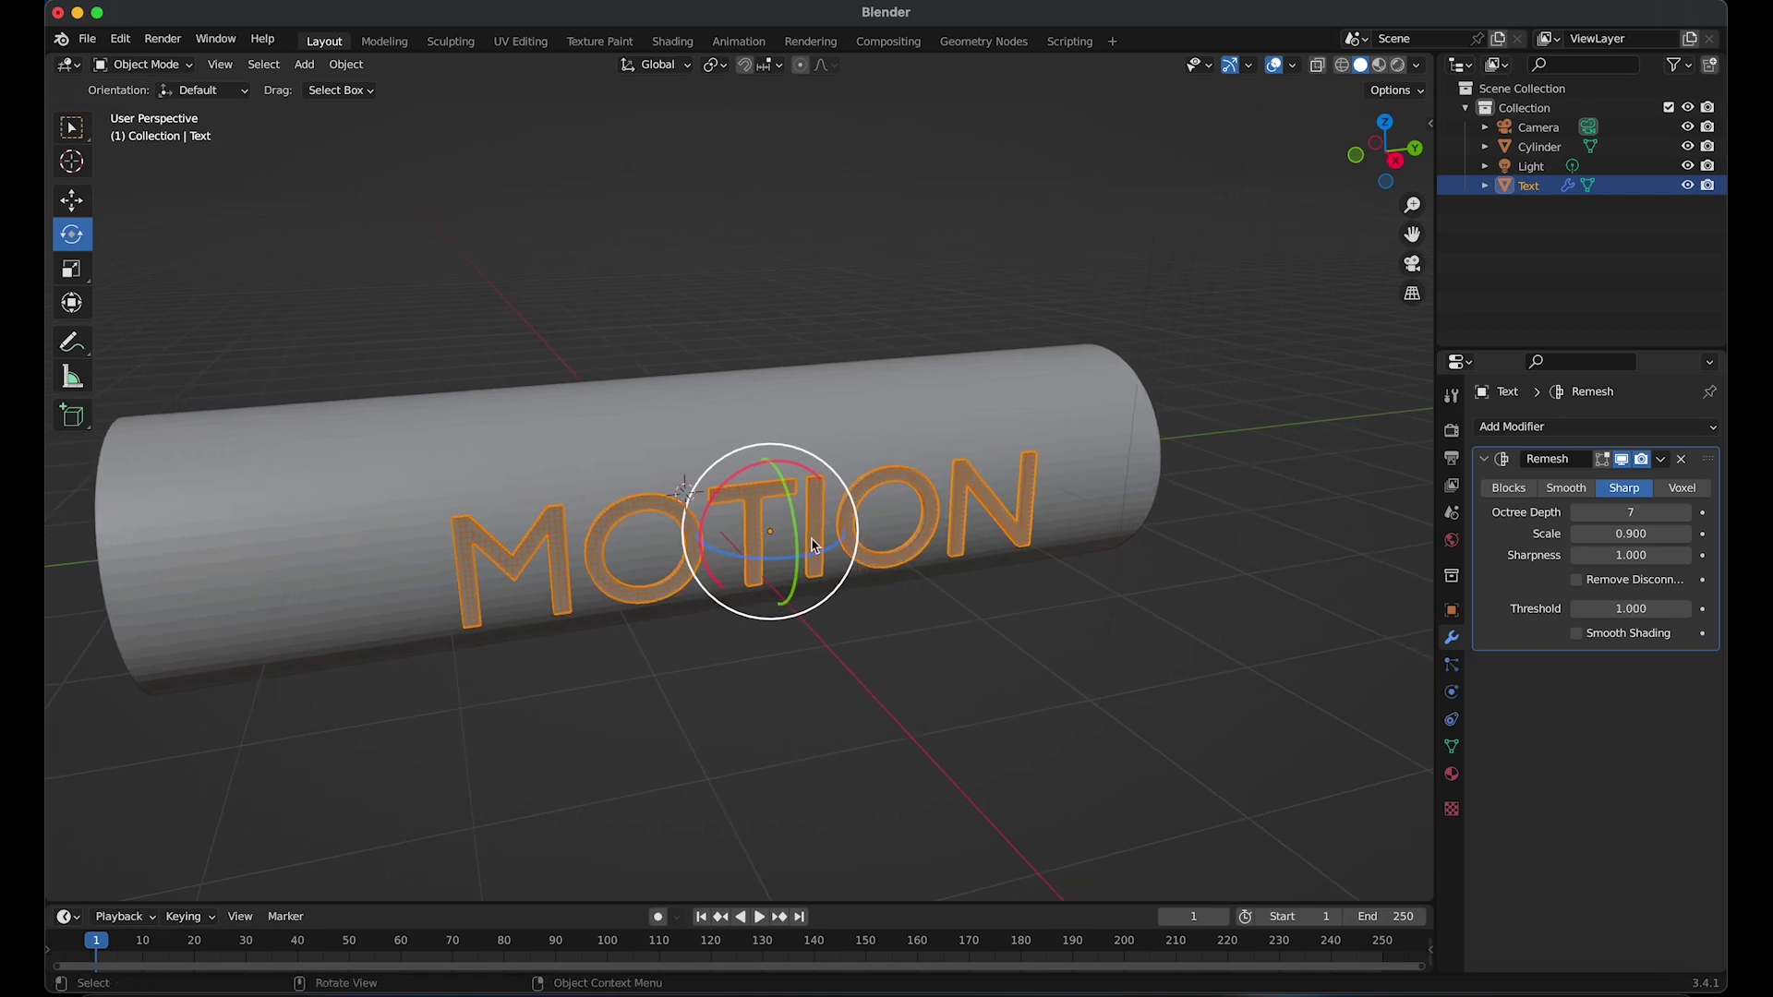
middle_drag(801, 500, 723, 571)
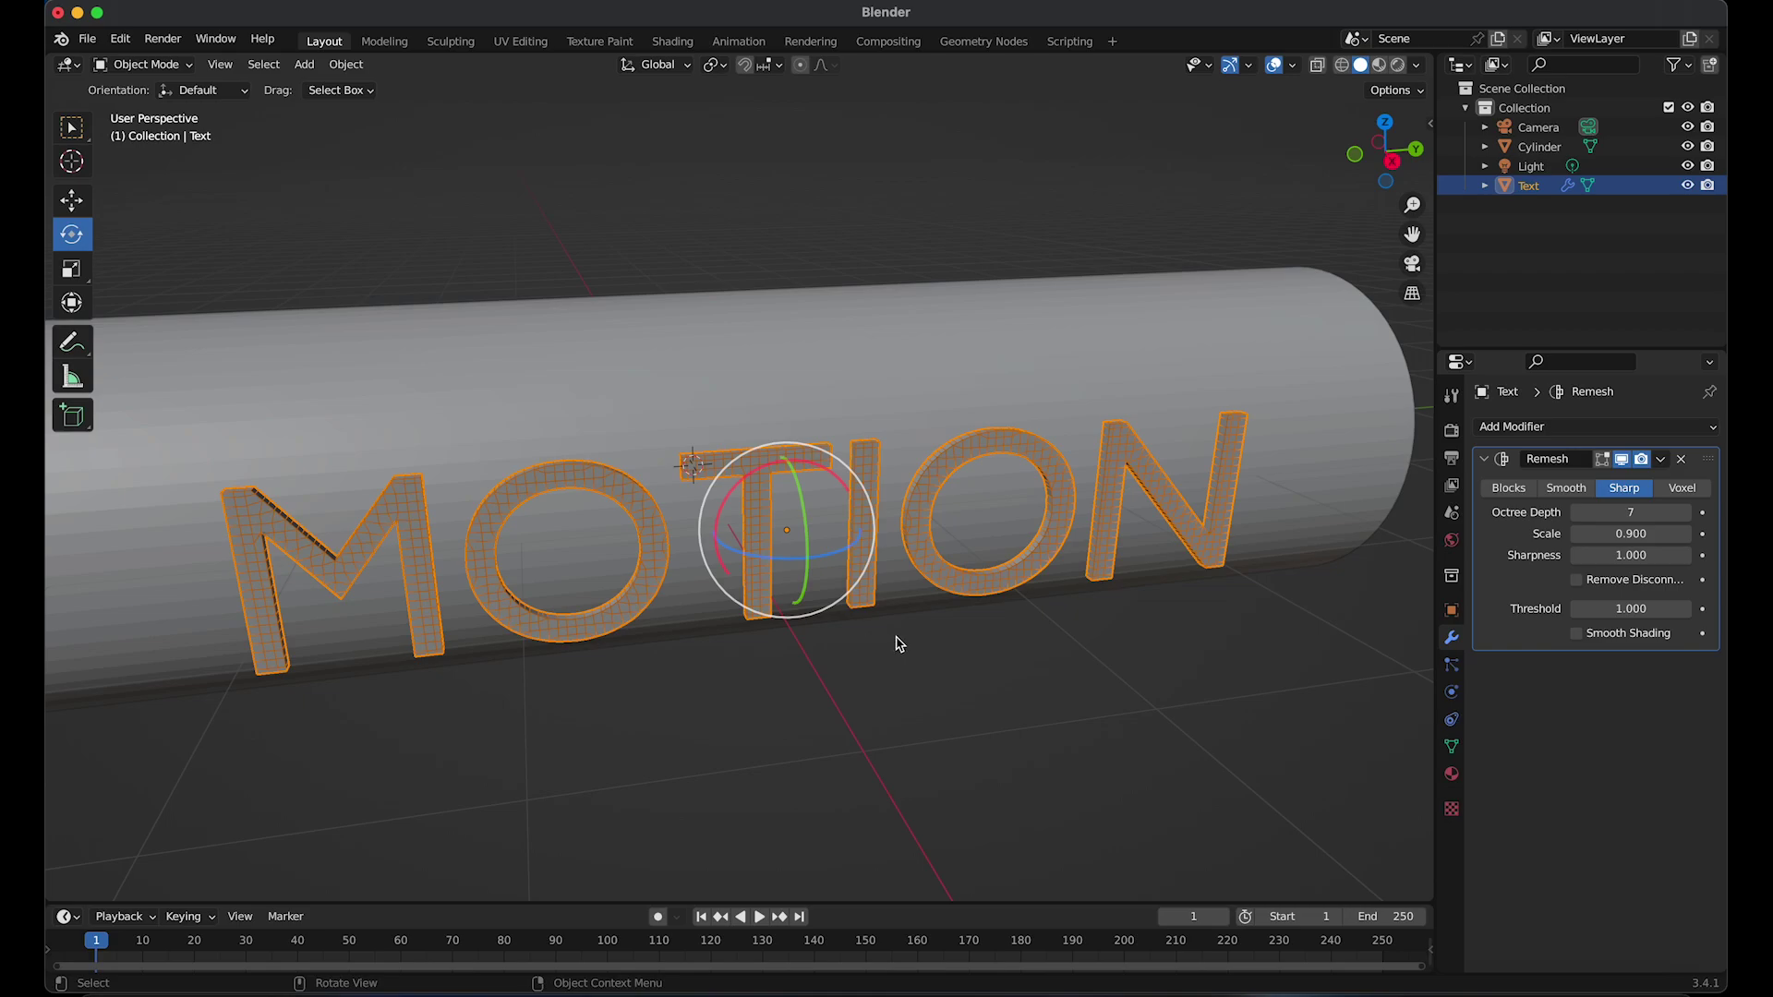
click(1662, 460)
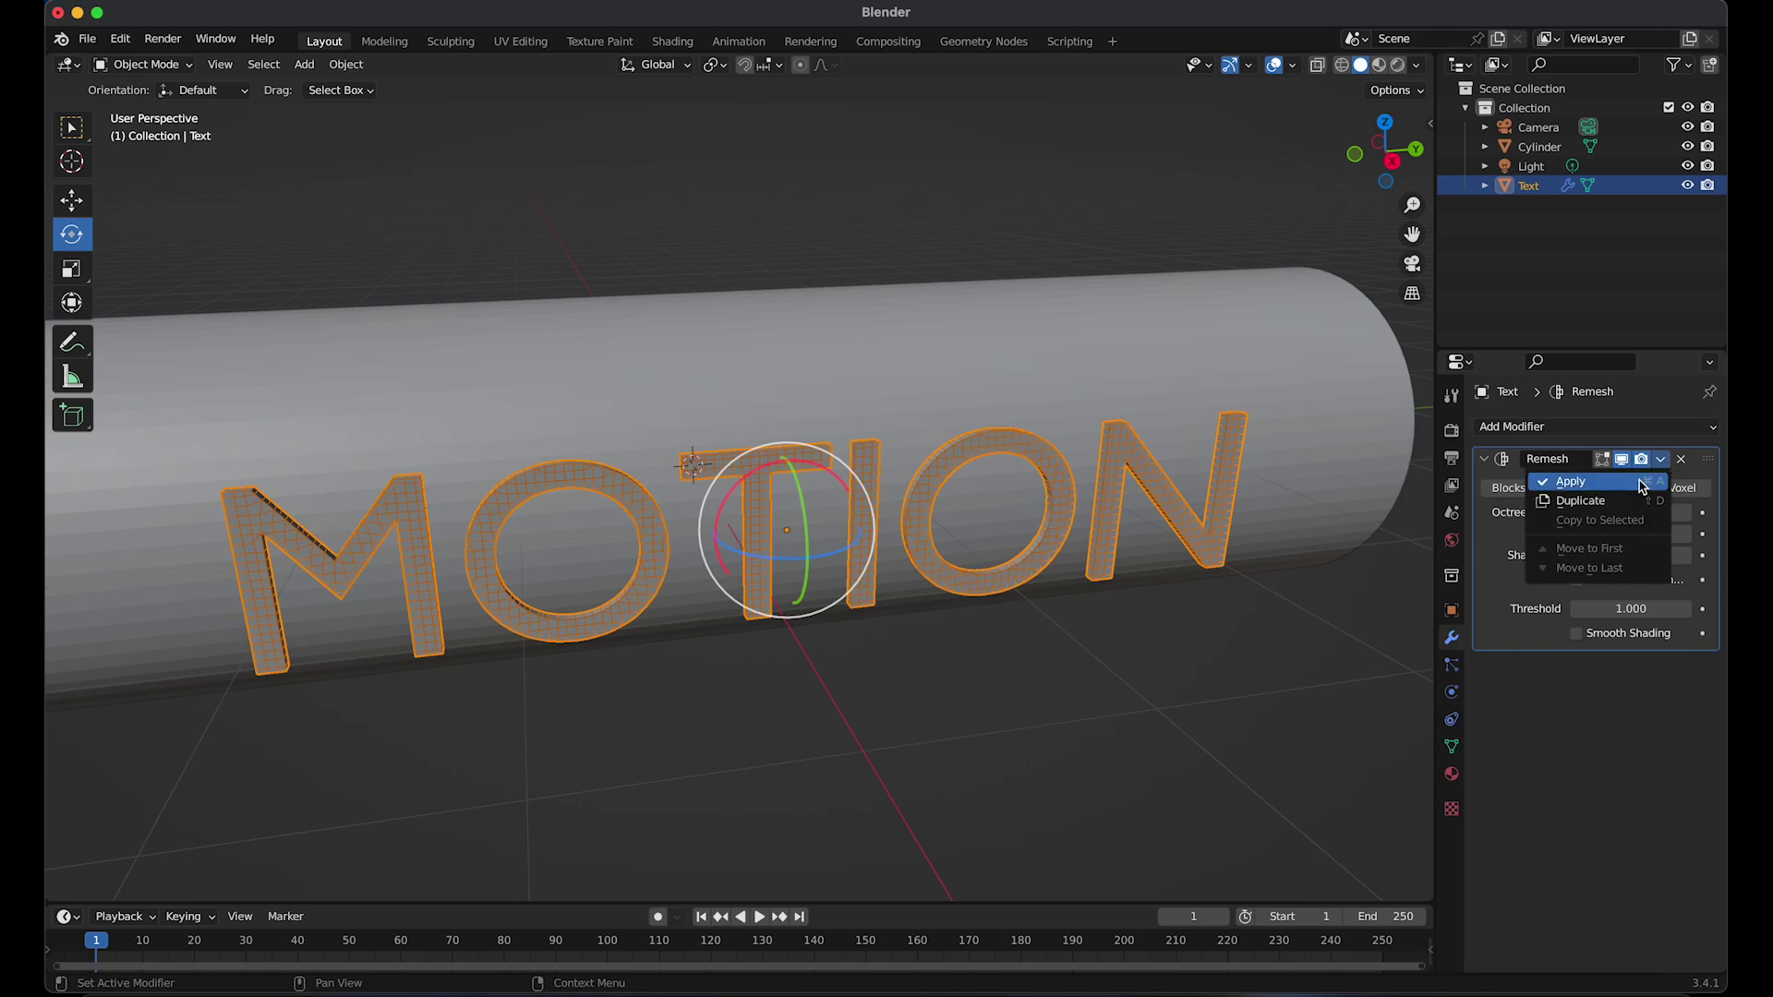
click(1574, 481)
middle_drag(526, 519, 661, 519)
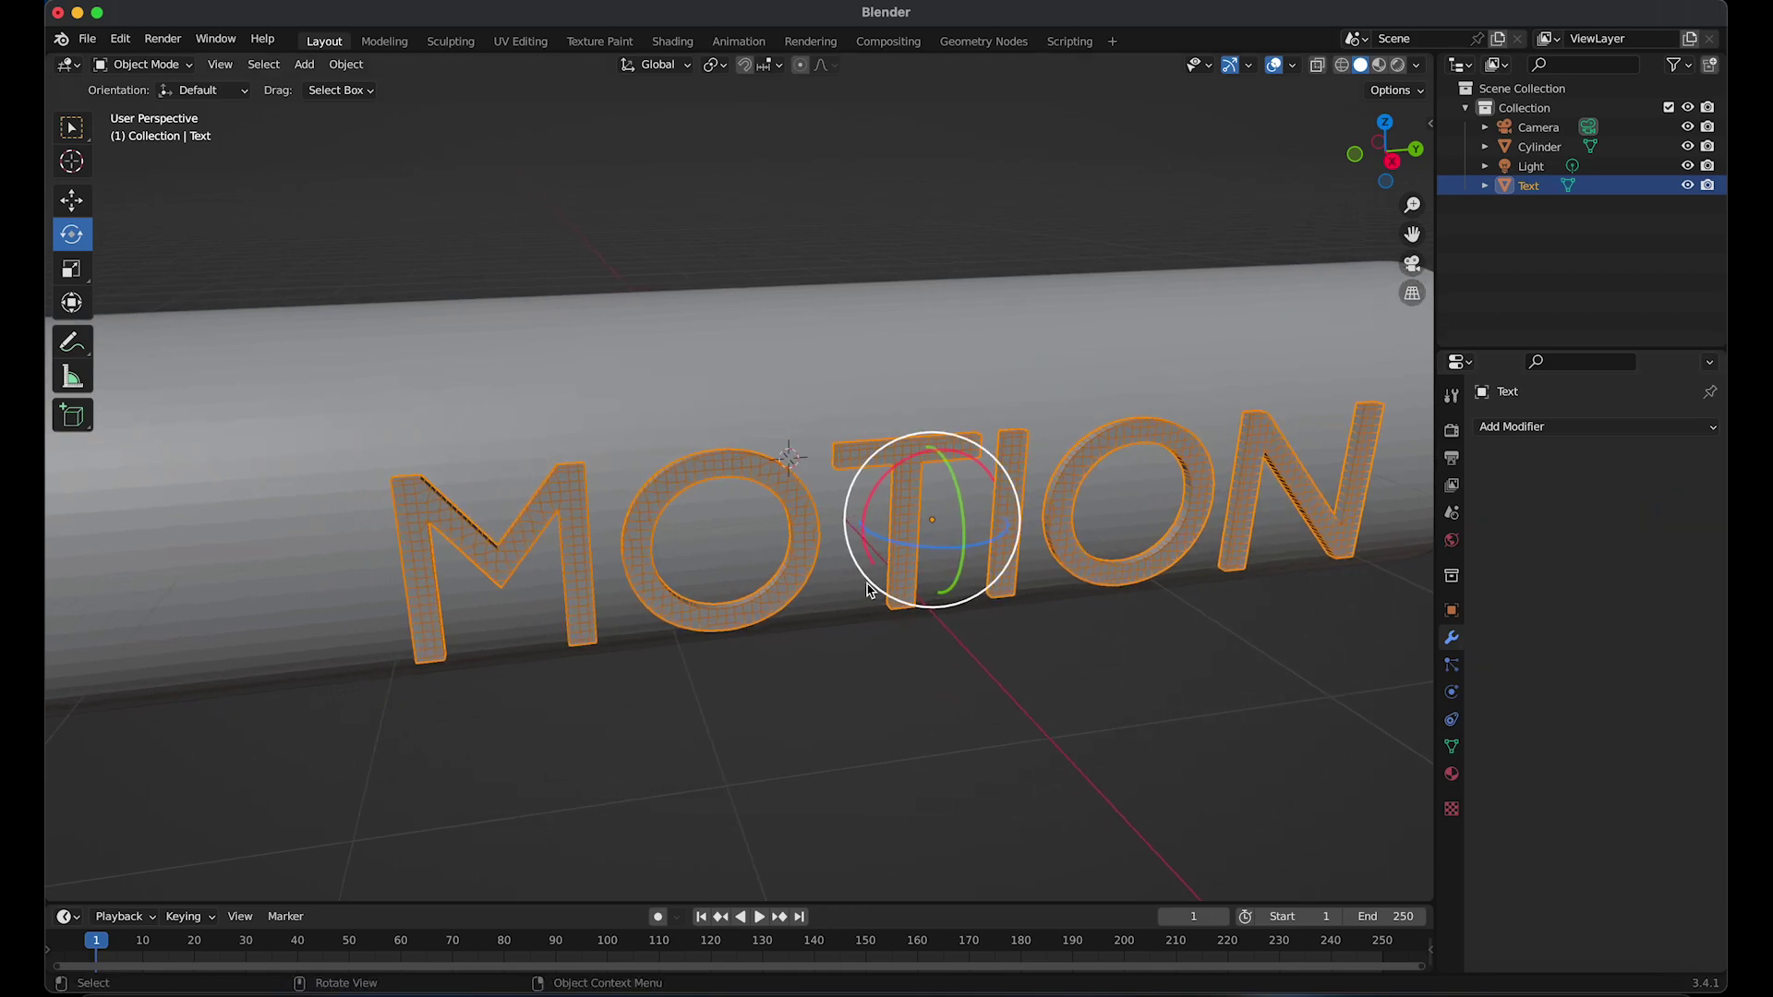
scroll(920, 565, down, 2)
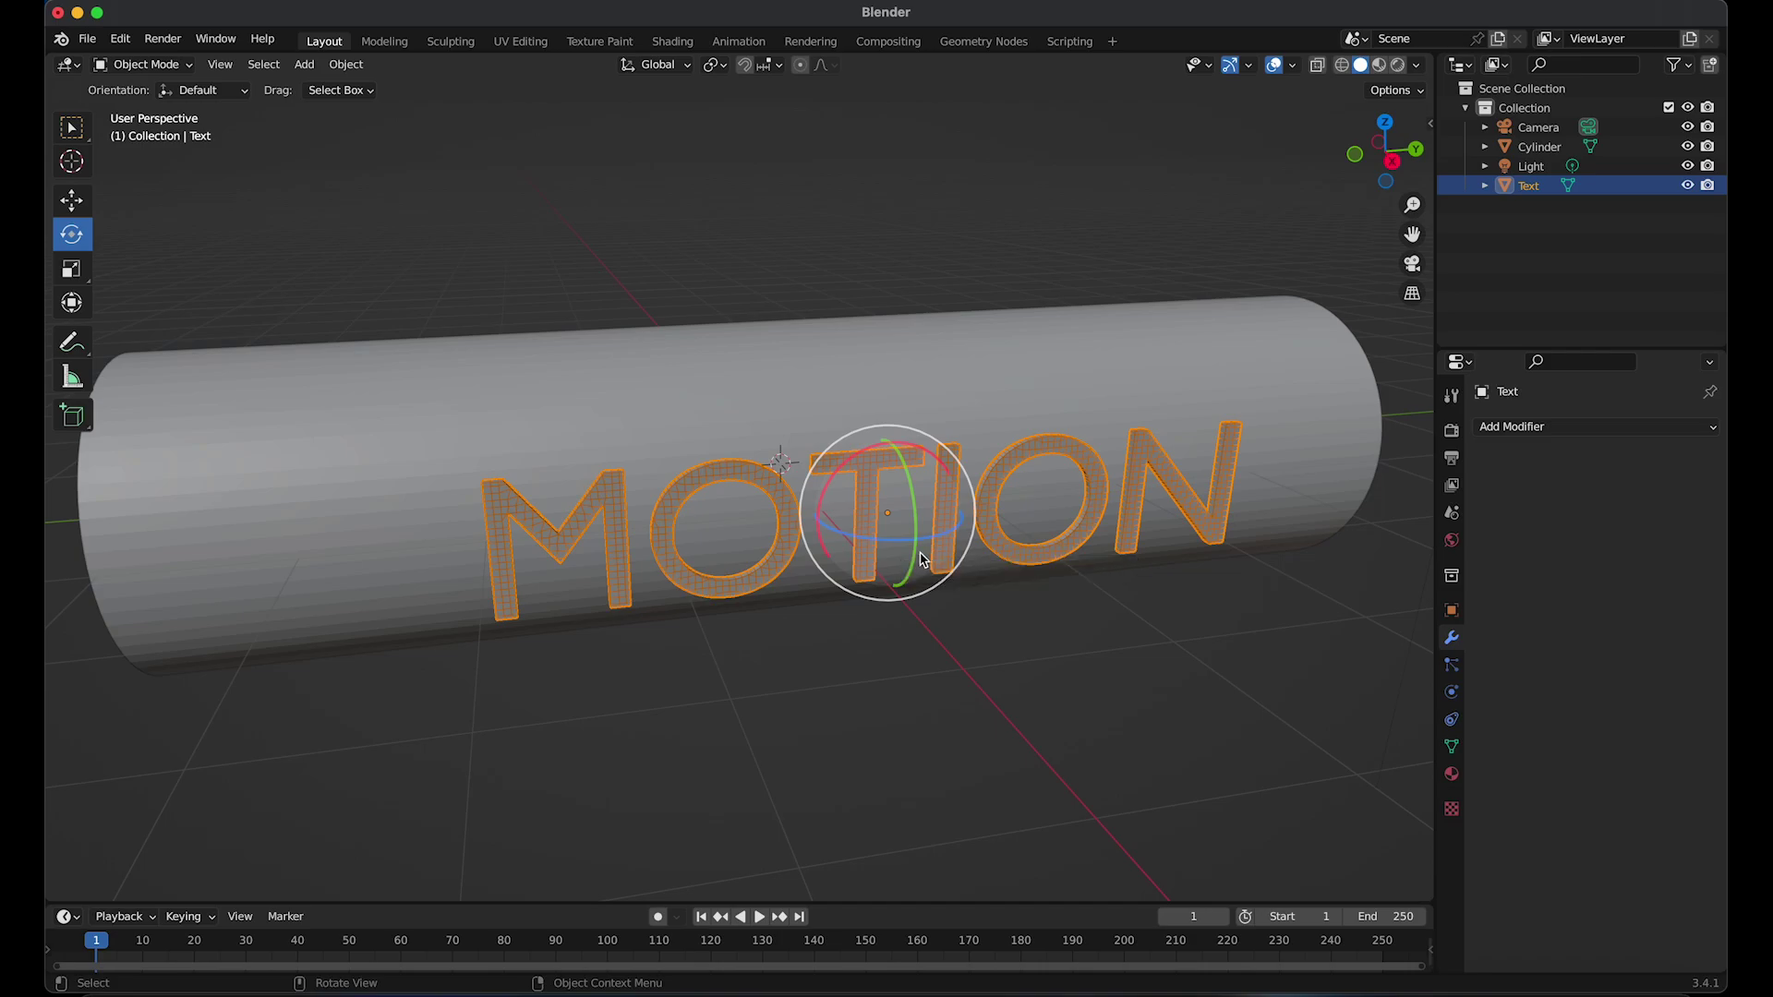
Show the text edge-on in the Back view and enter Edit Mode with face selection and X-ray enabled
key(grave)
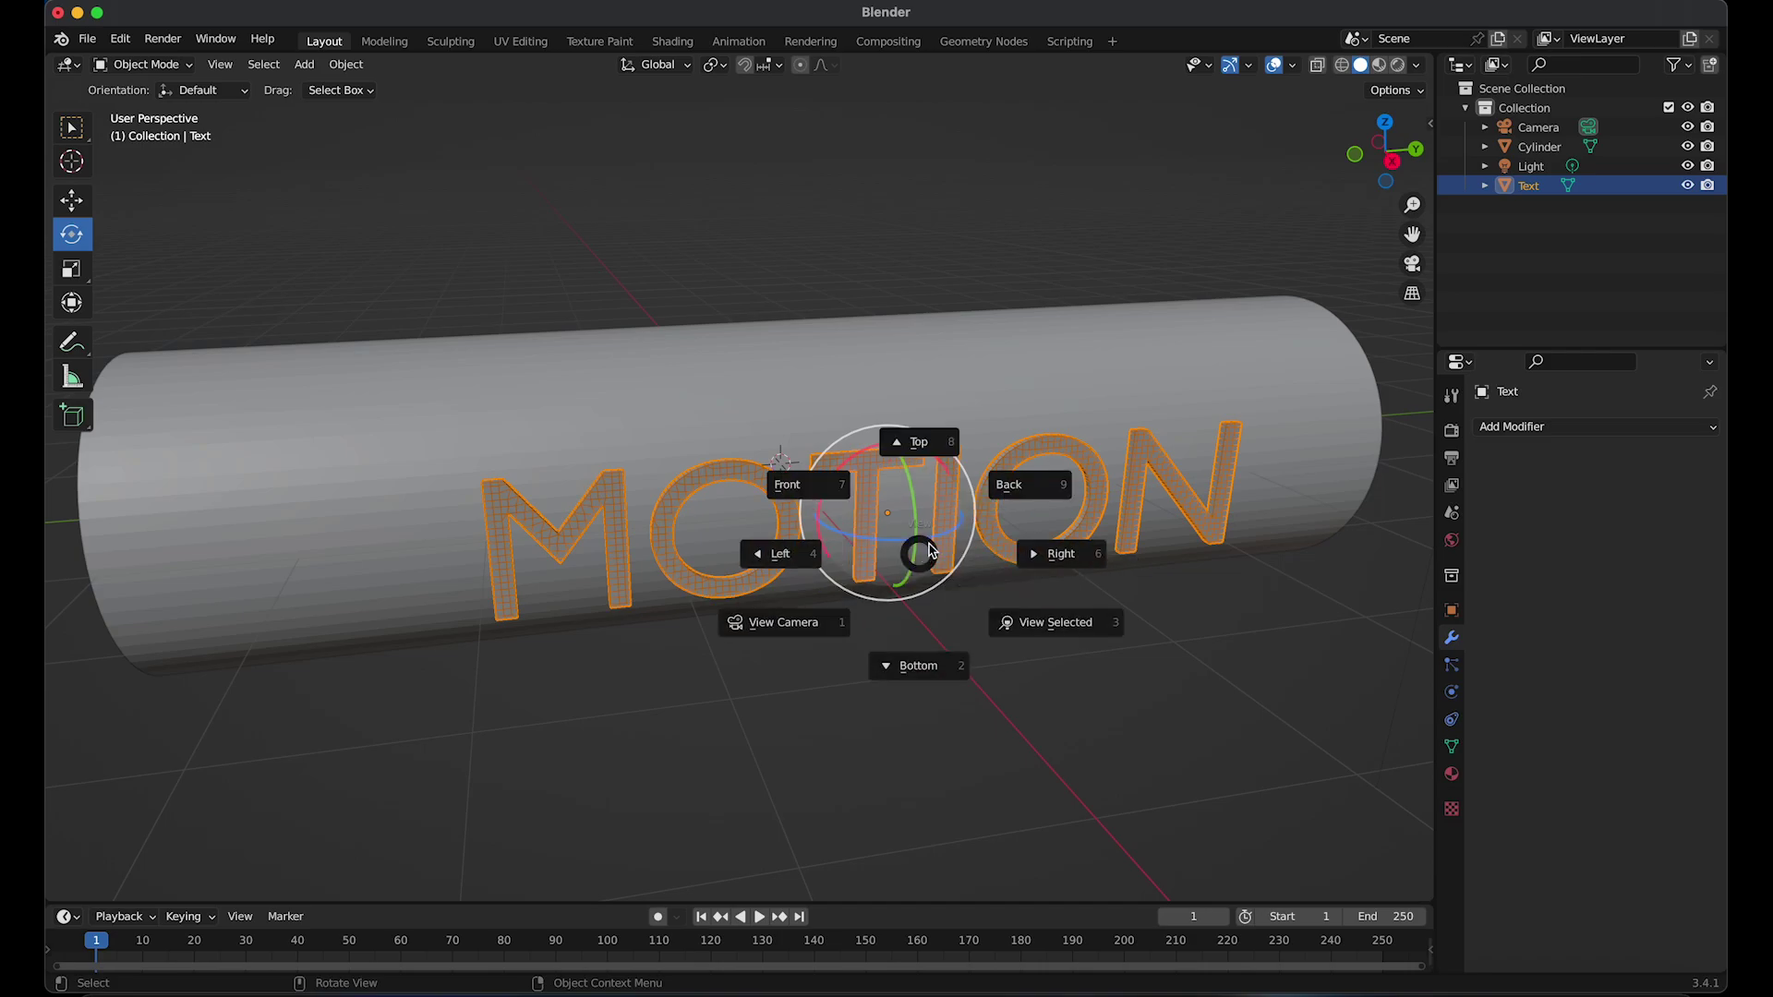
click(1011, 491)
shift+middle_drag(477, 384, 834, 476)
scroll(634, 384, up, 3)
scroll(577, 351, up, 1)
scroll(657, 387, up, 3)
shift+middle_drag(646, 340, 726, 425)
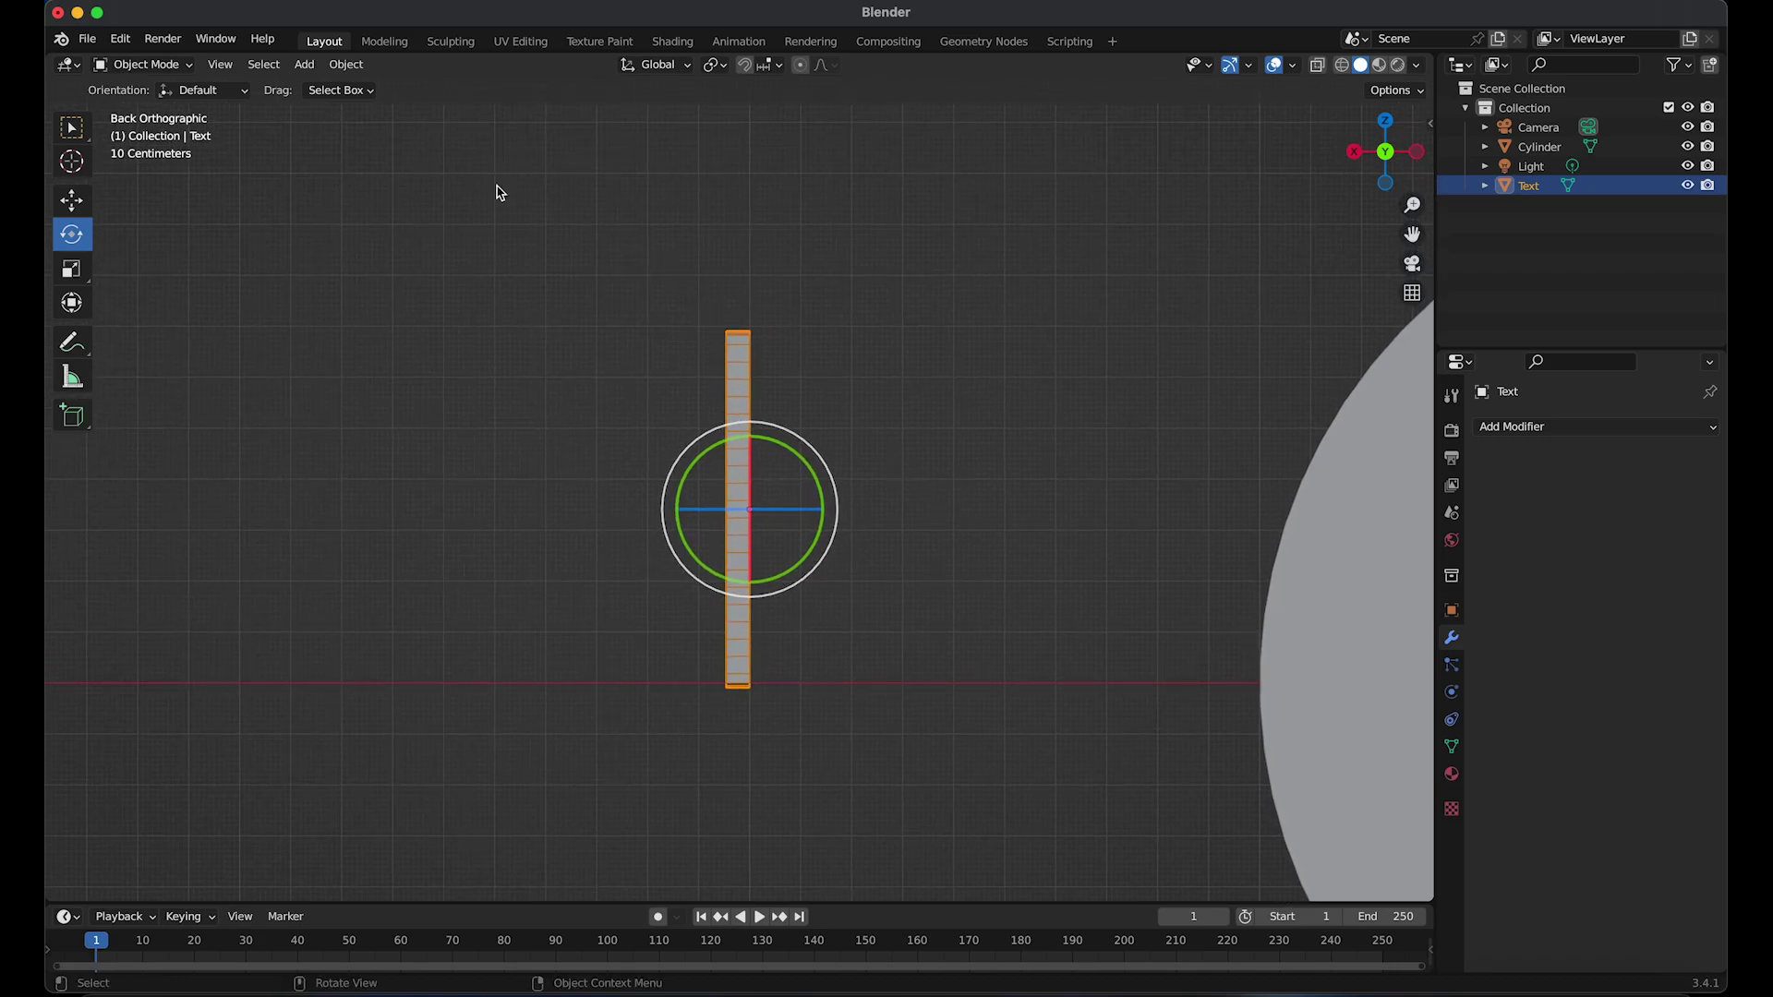
key(Tab)
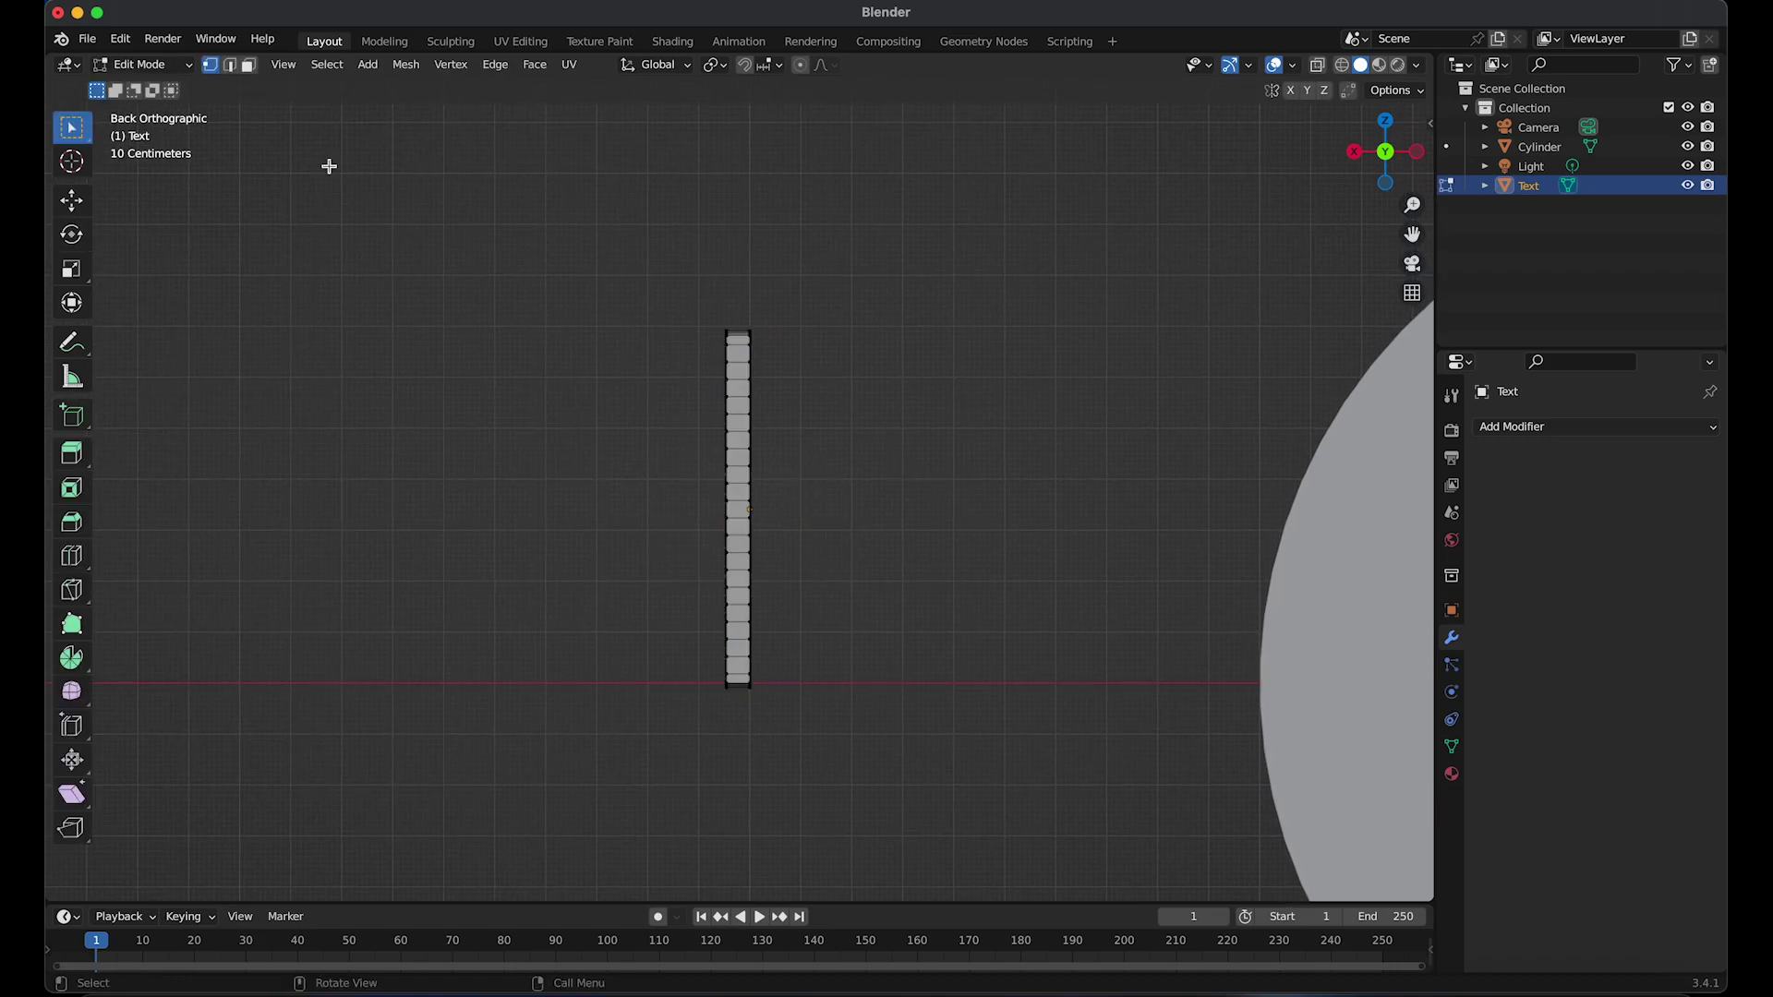
click(250, 68)
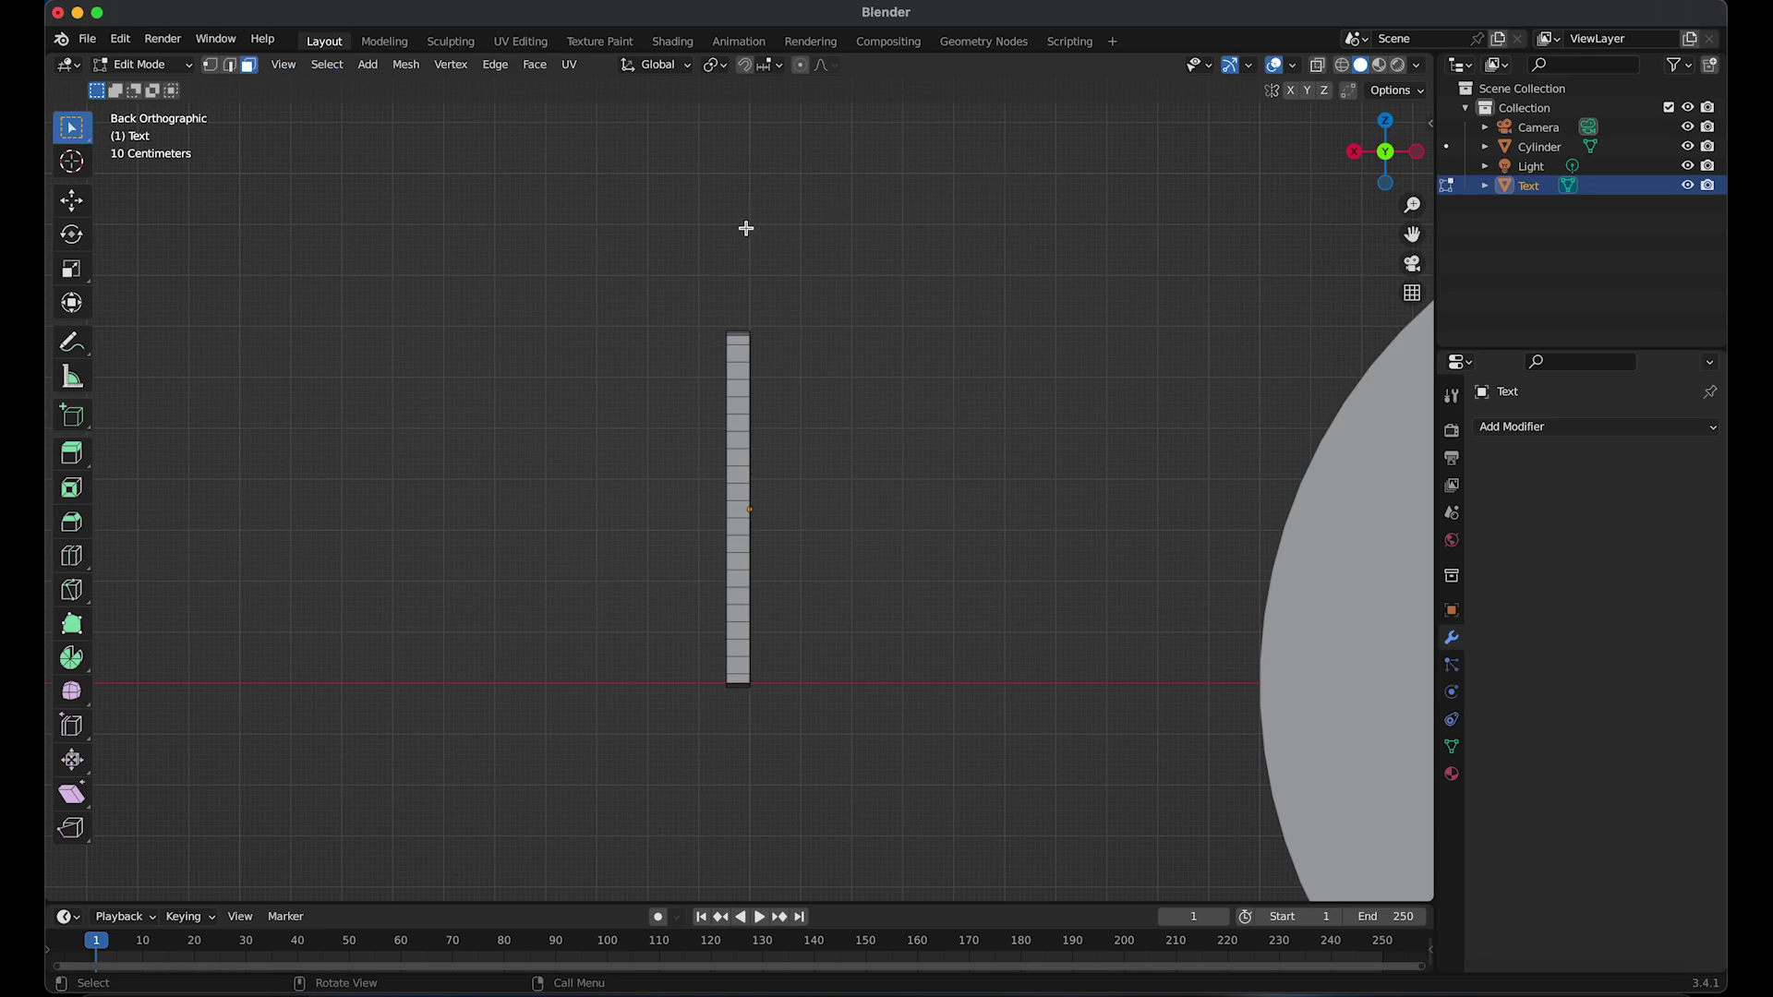
click(1318, 64)
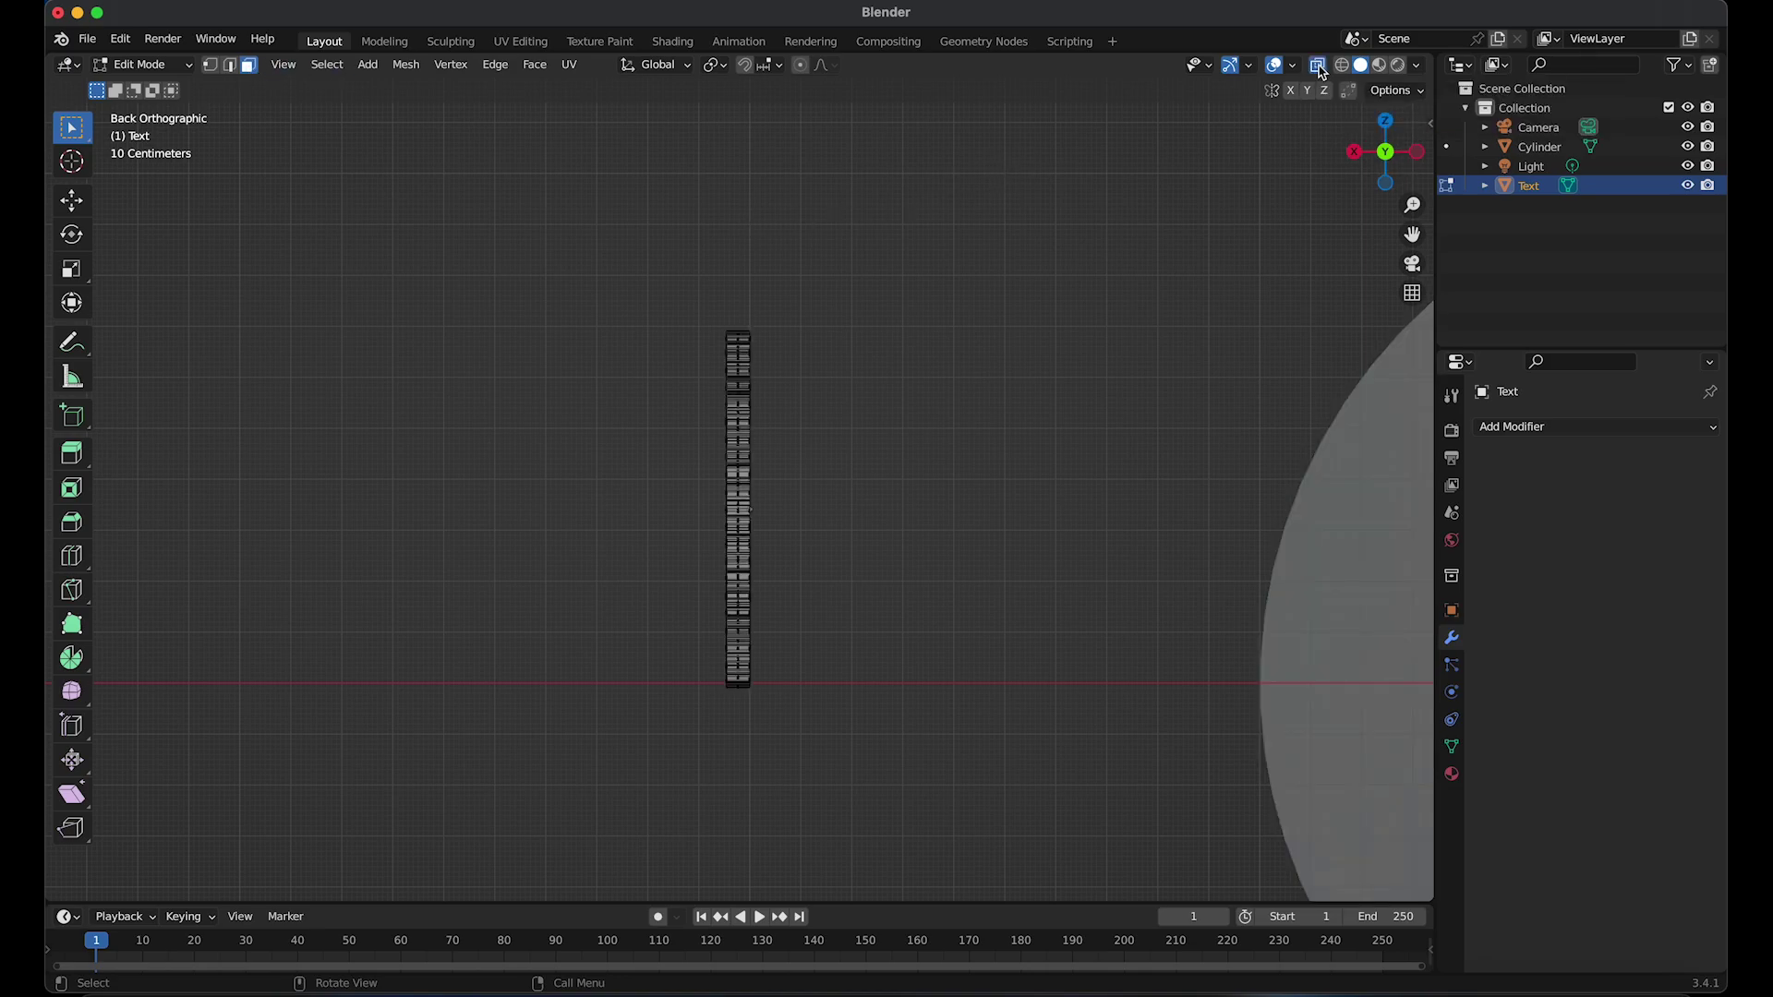
Delete the text's front and side faces, keeping only the flat layer nearest the cylinder, turn off X-ray and return to Object Mode
drag(523, 221, 743, 707)
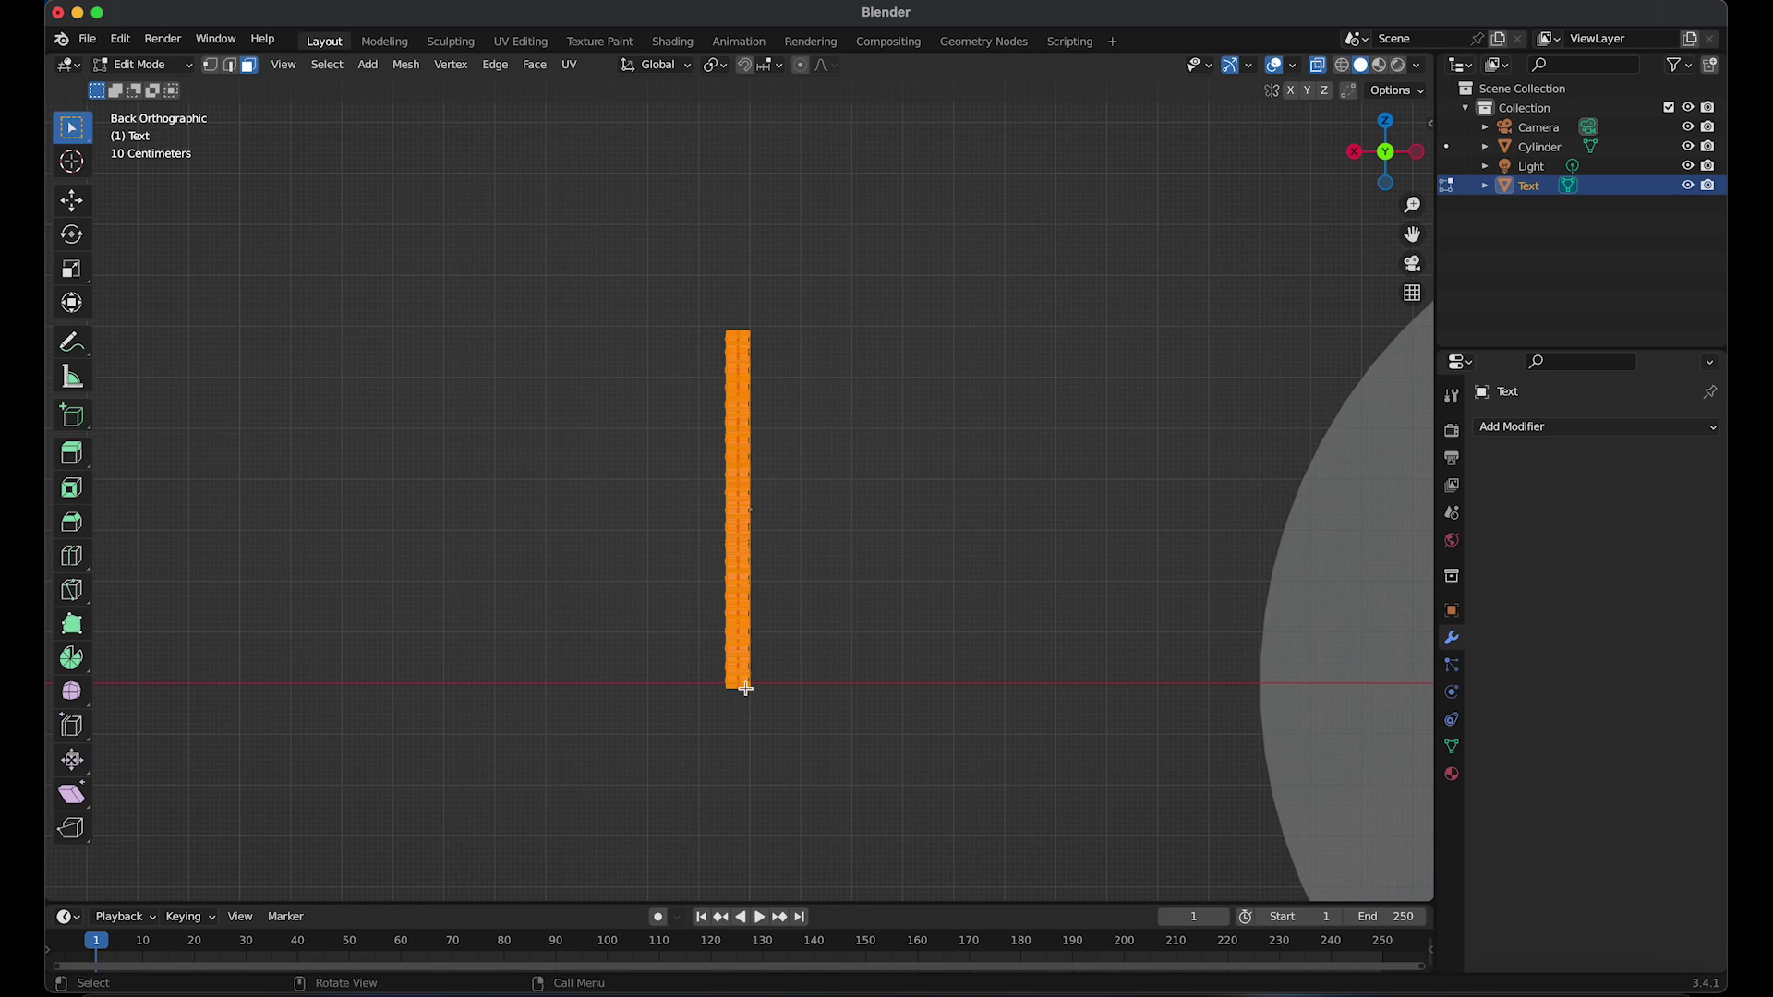
key(x)
click(697, 709)
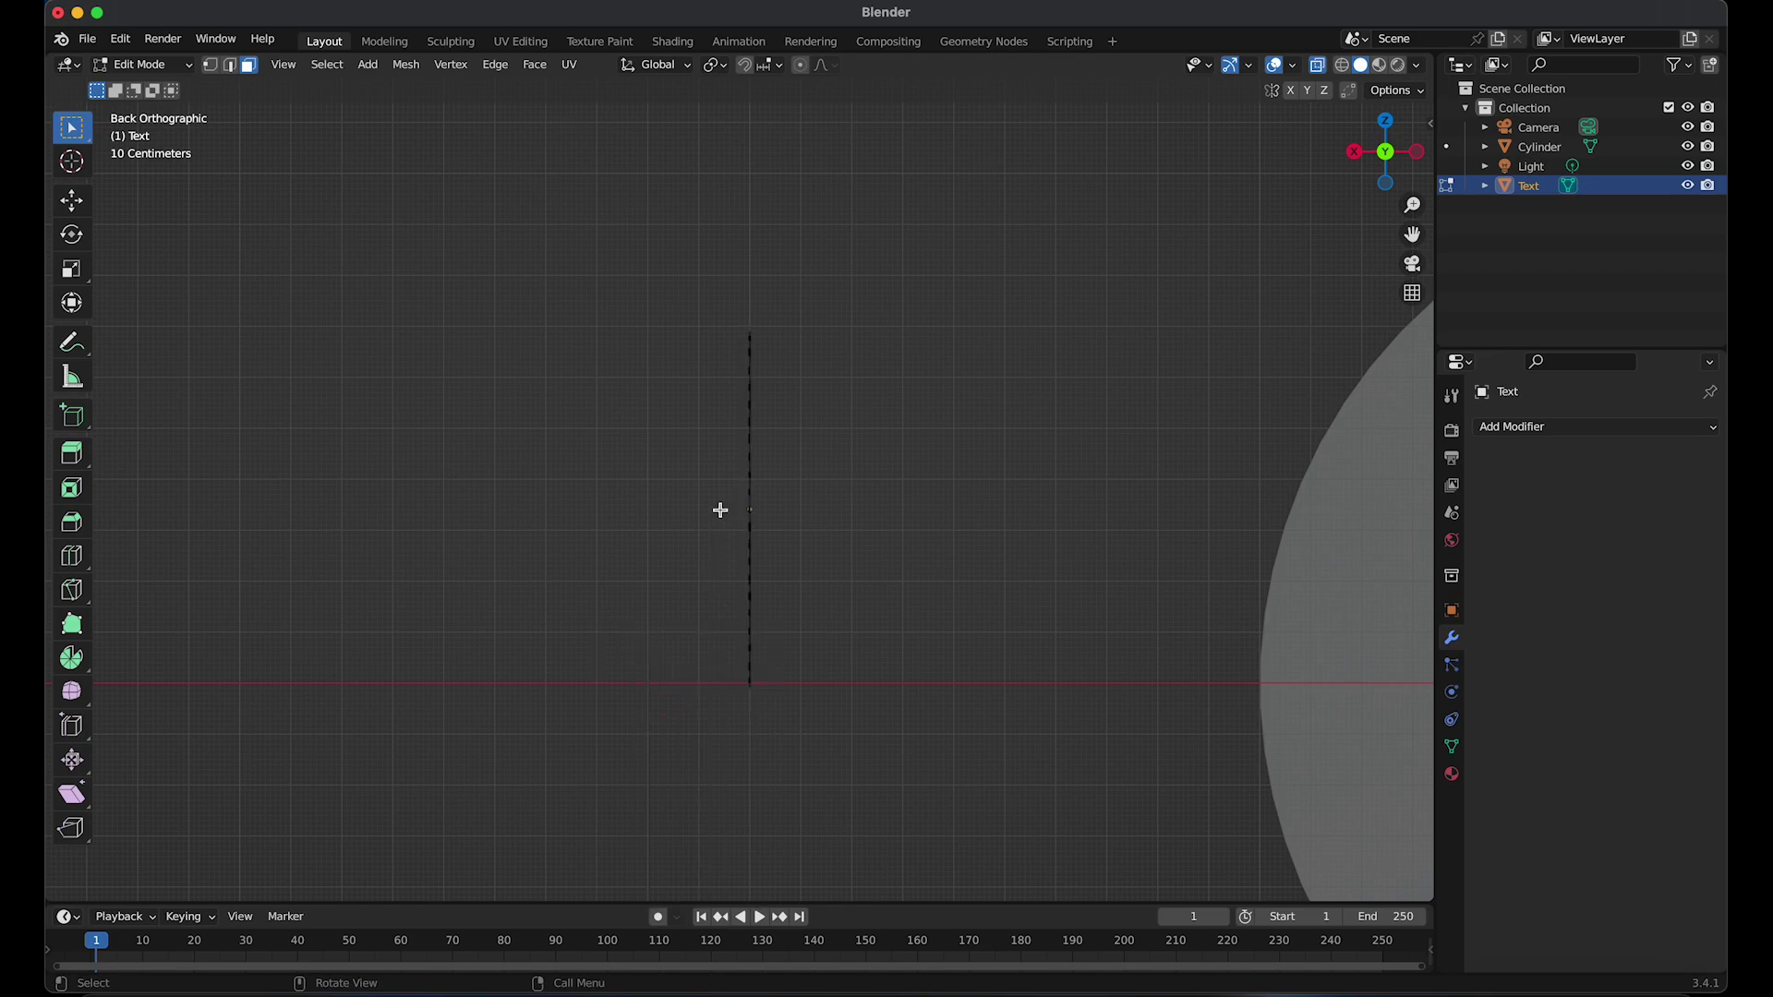
middle_drag(673, 443, 891, 467)
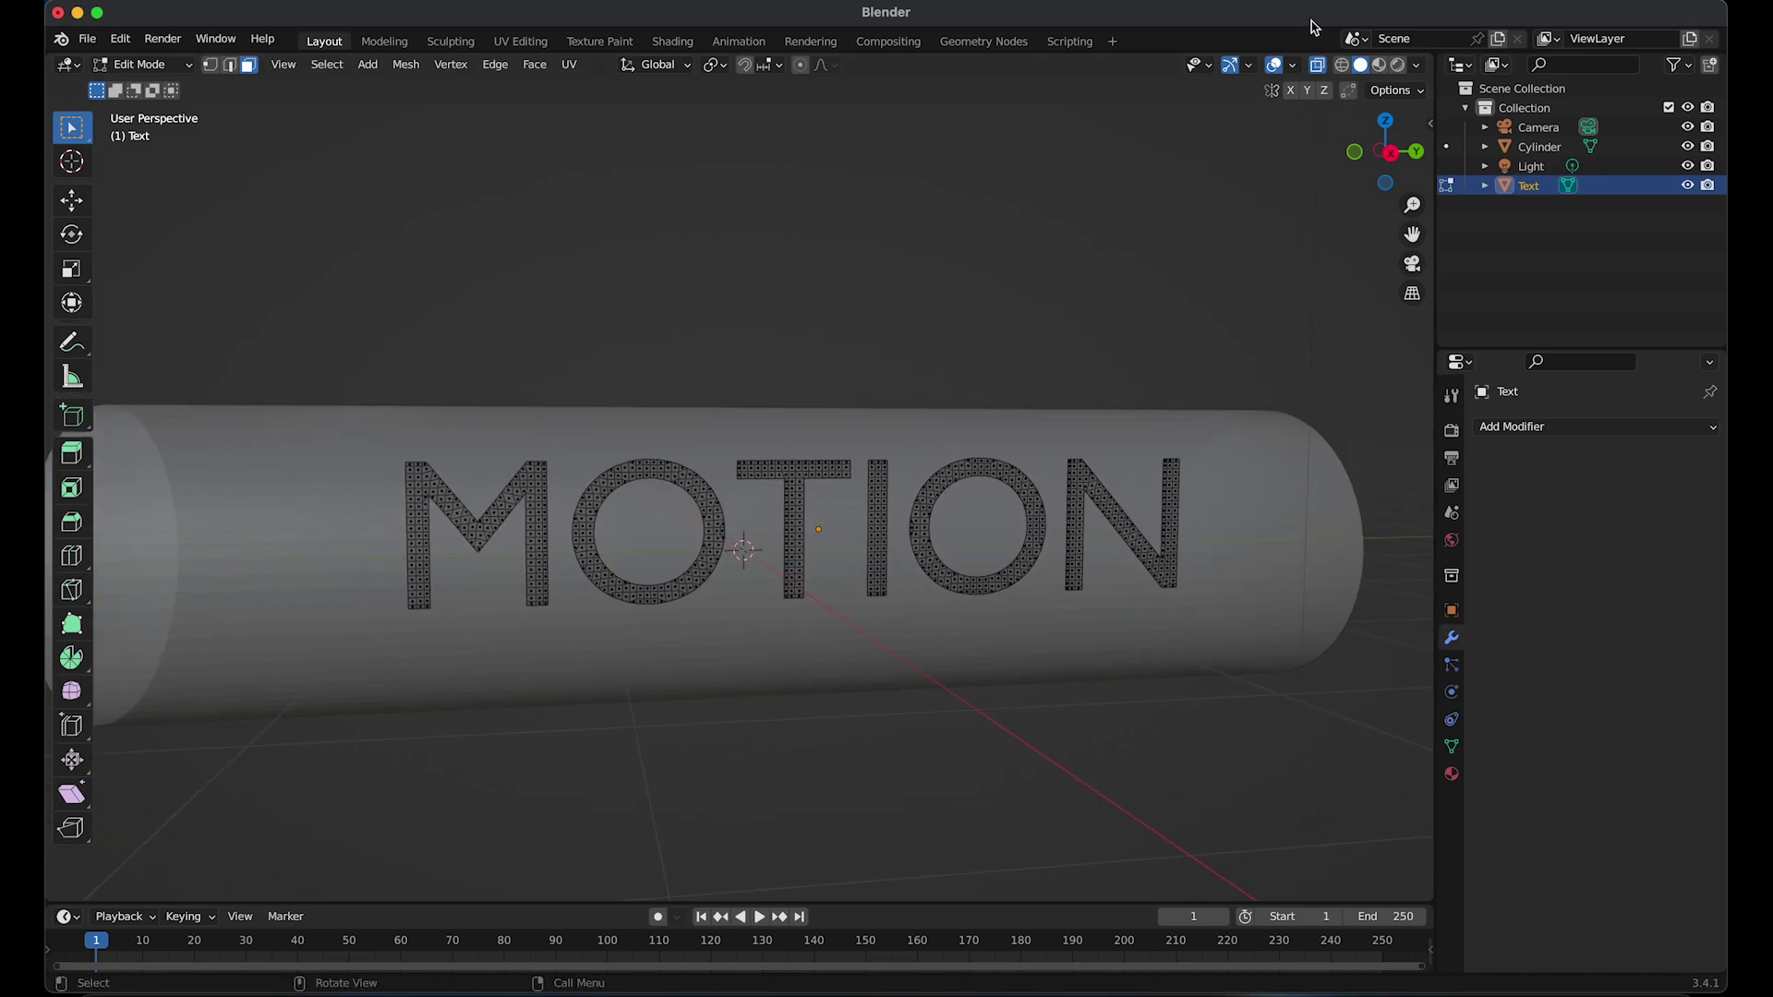
click(1318, 65)
middle_drag(874, 363, 609, 407)
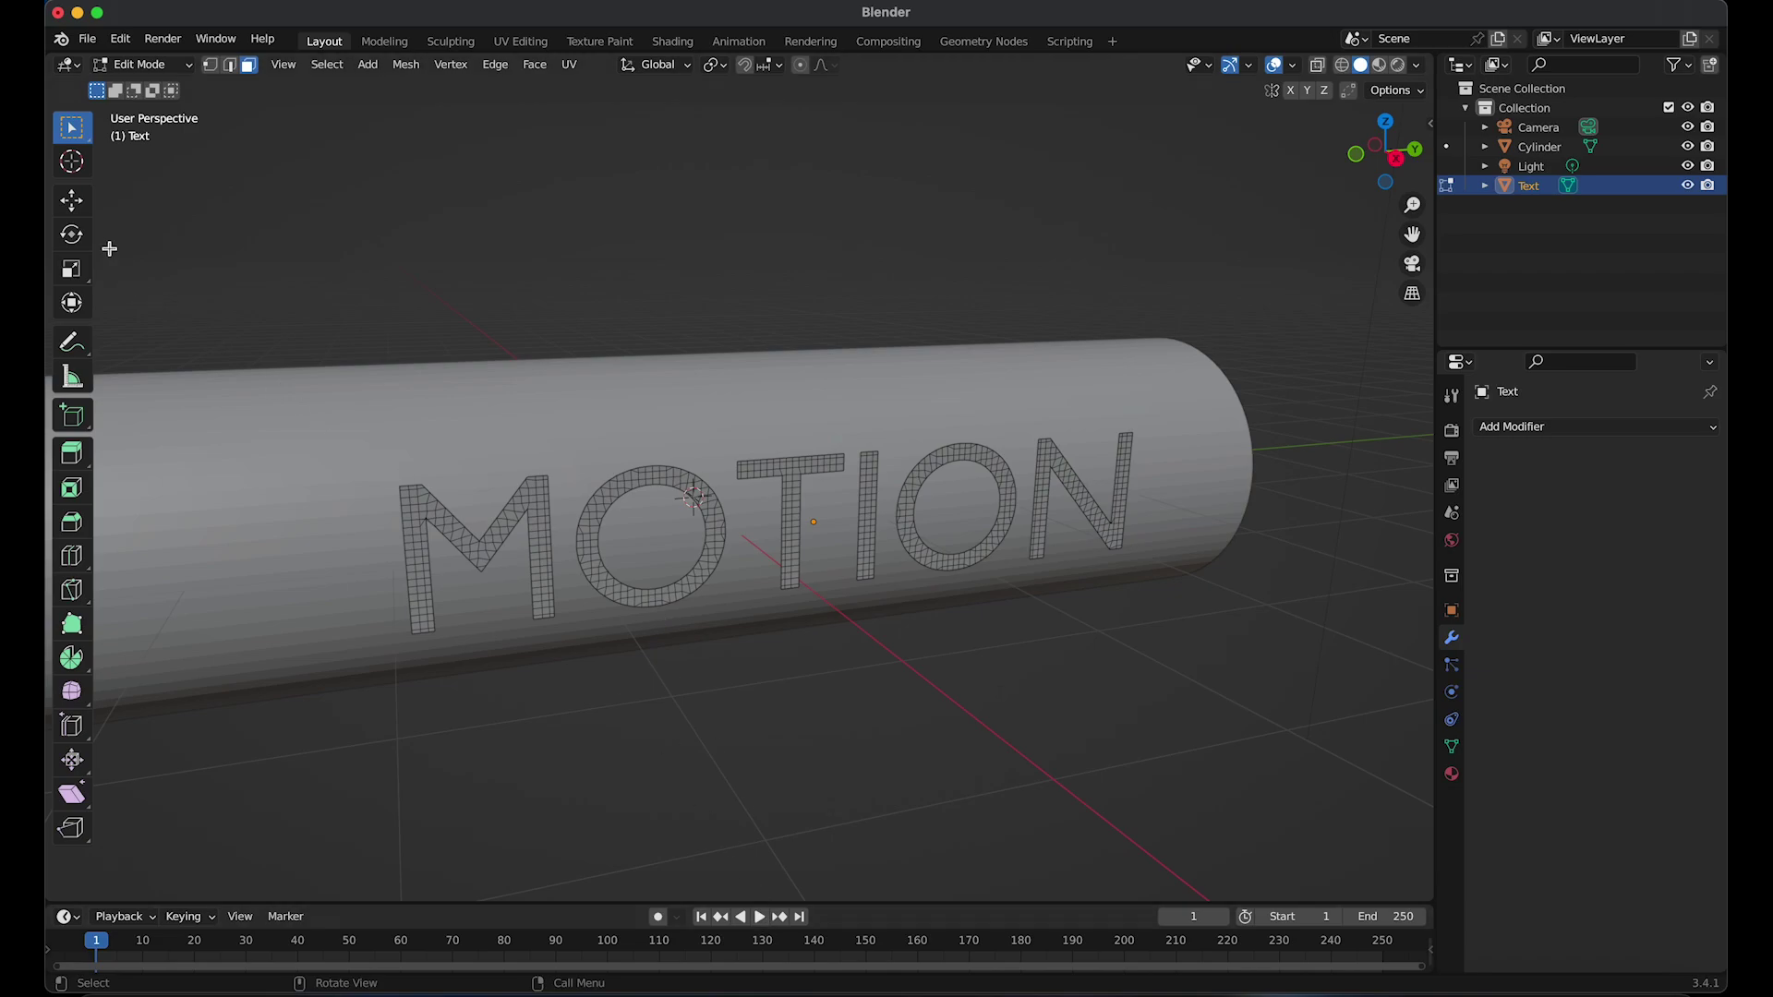
click(72, 201)
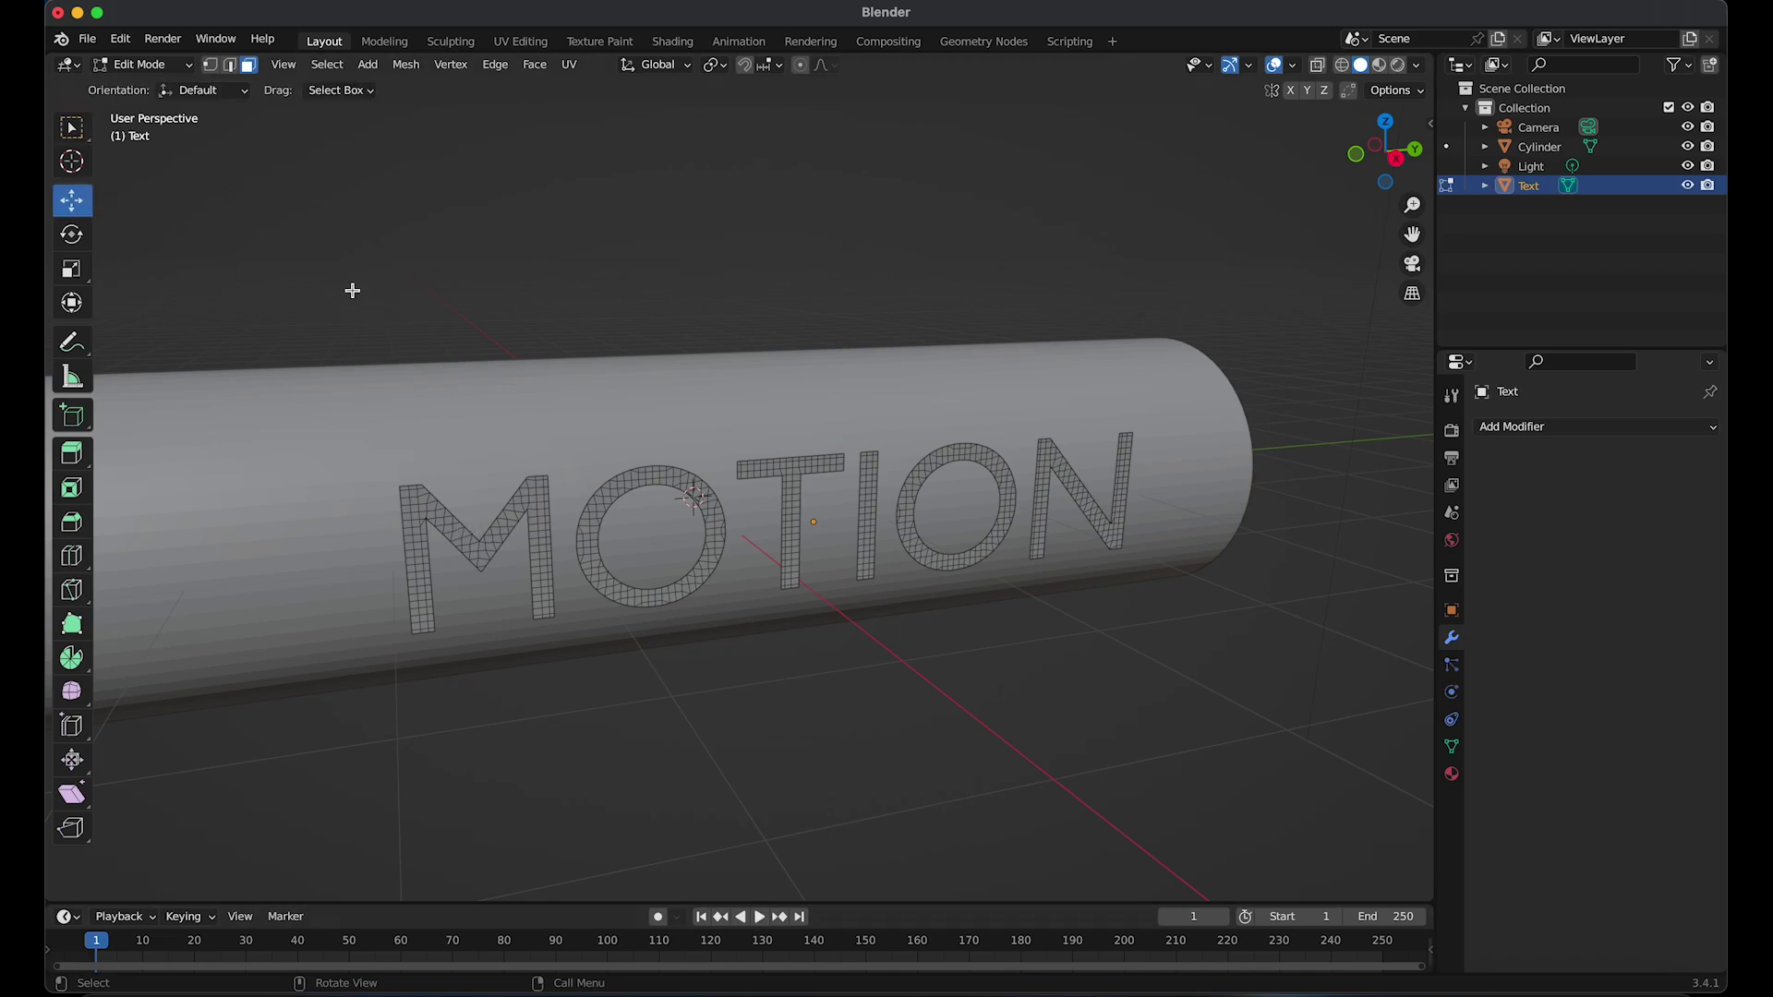
key(Tab)
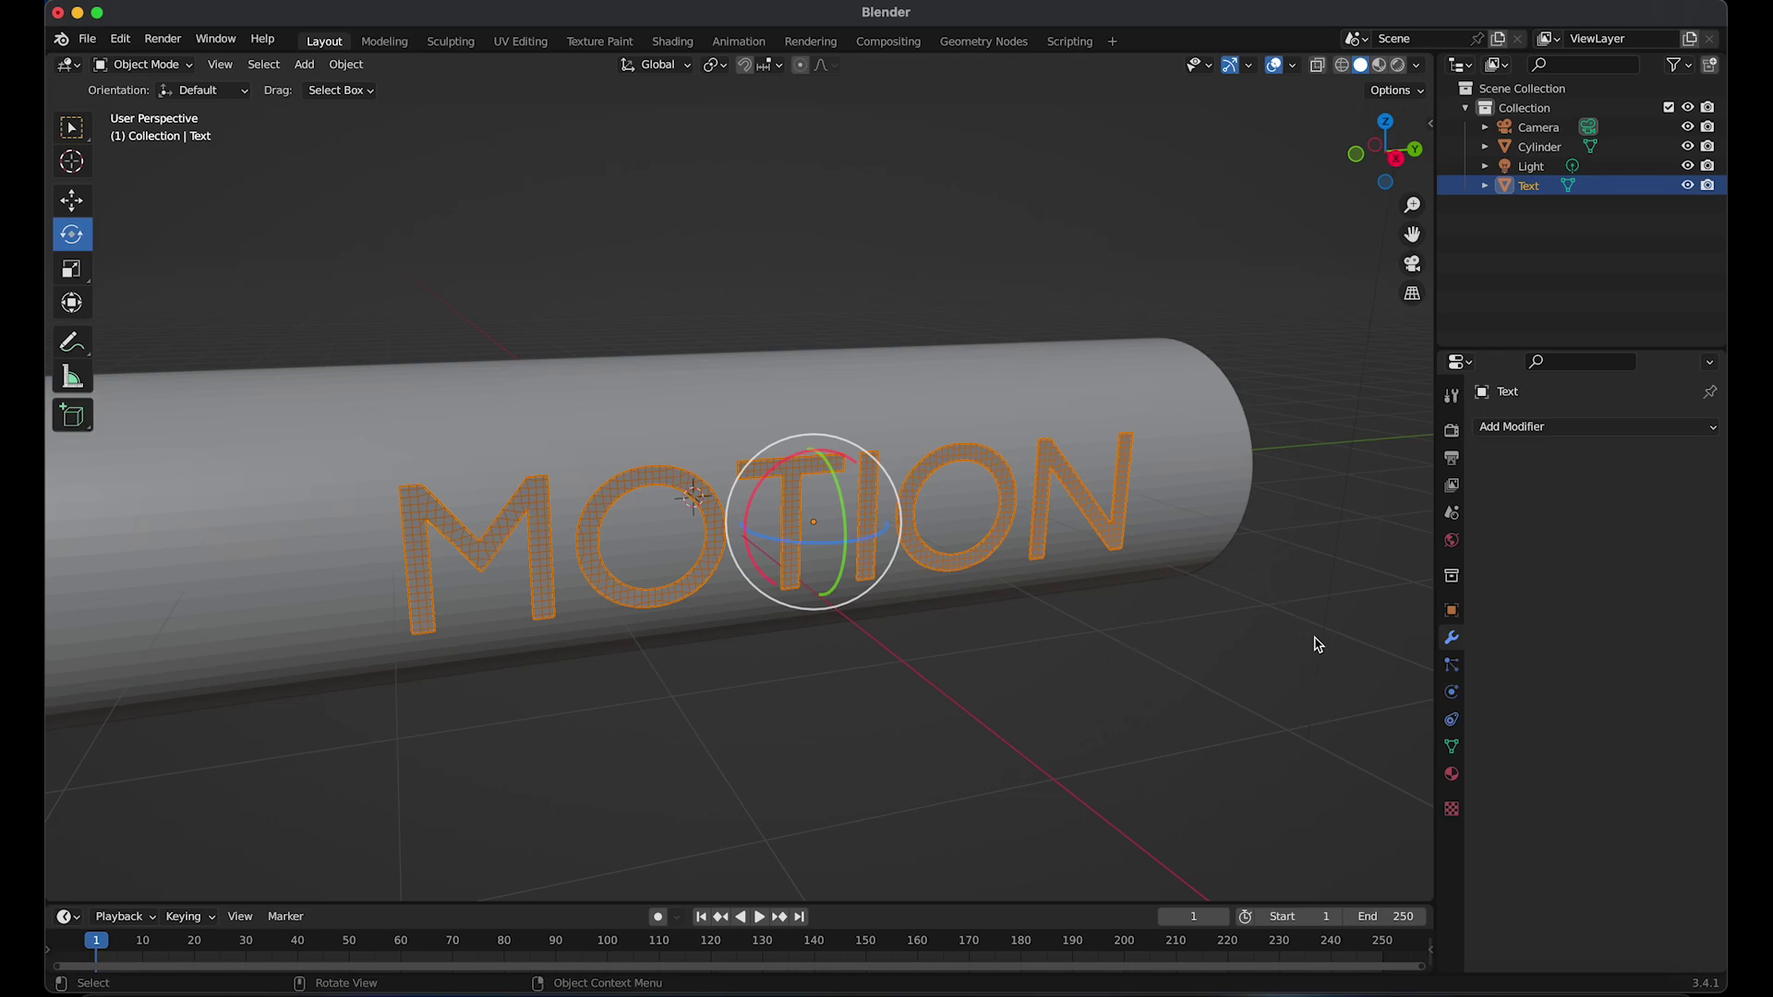
Add a Shrinkwrap modifier to the text with the cylinder as its target
click(1538, 429)
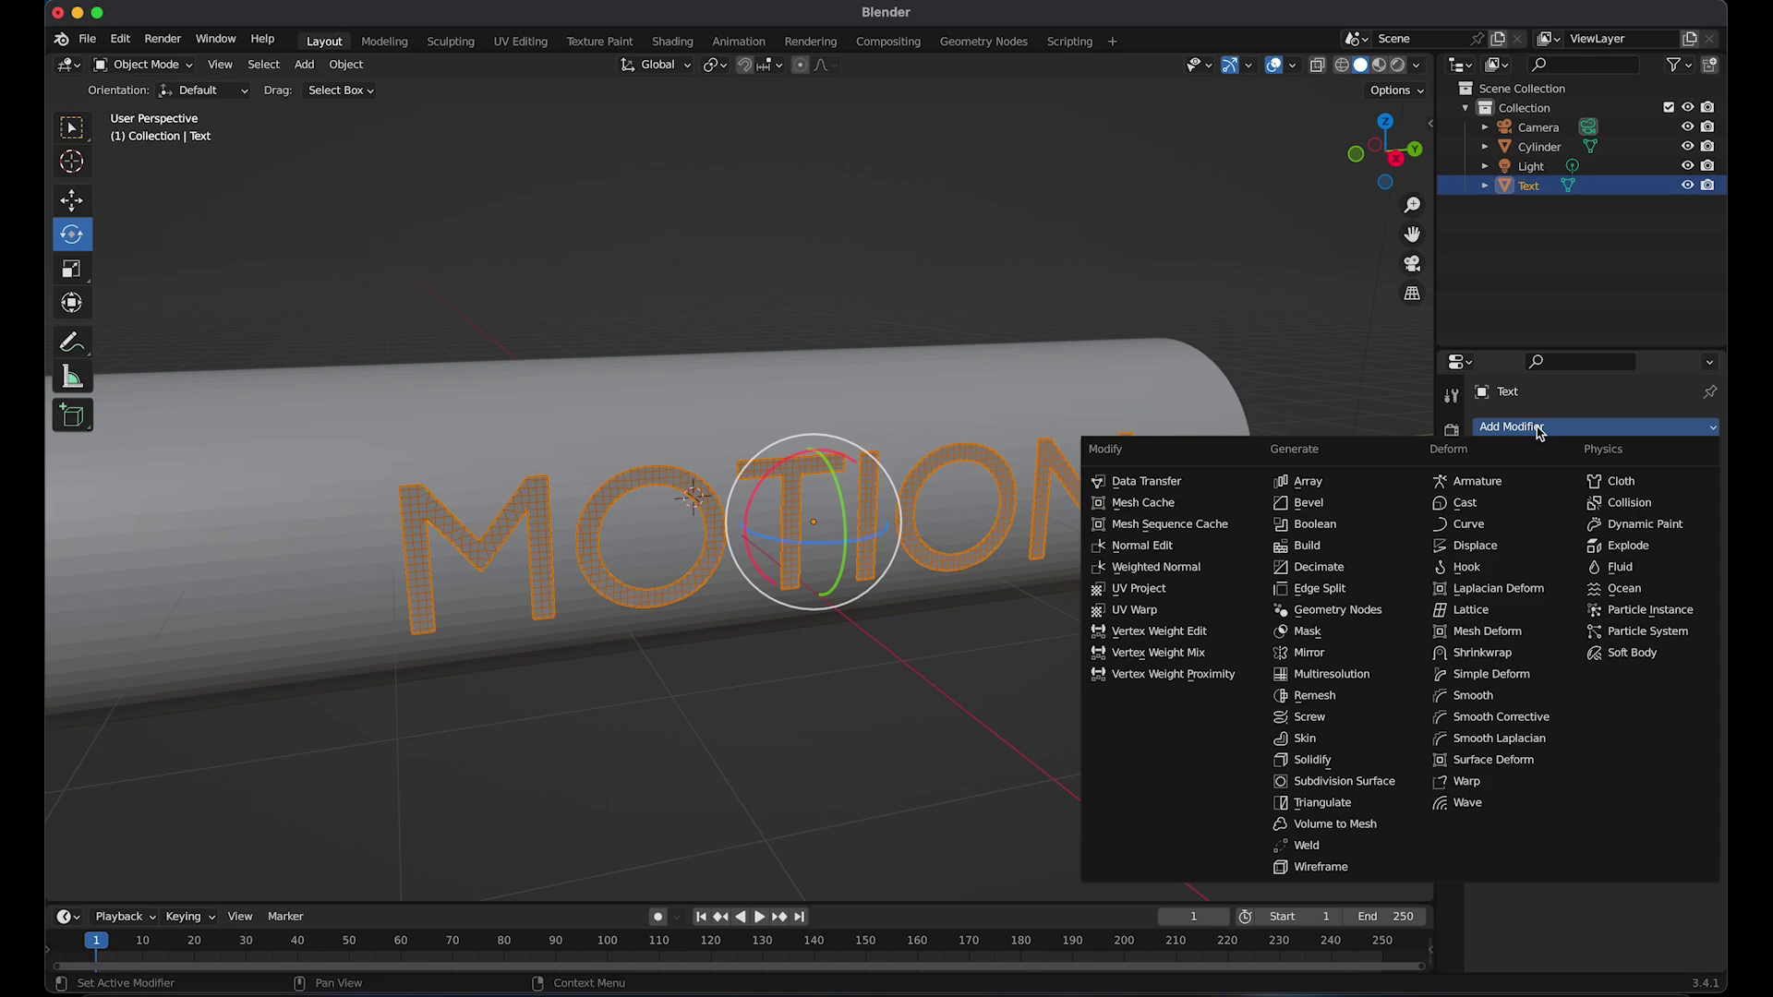
click(1479, 653)
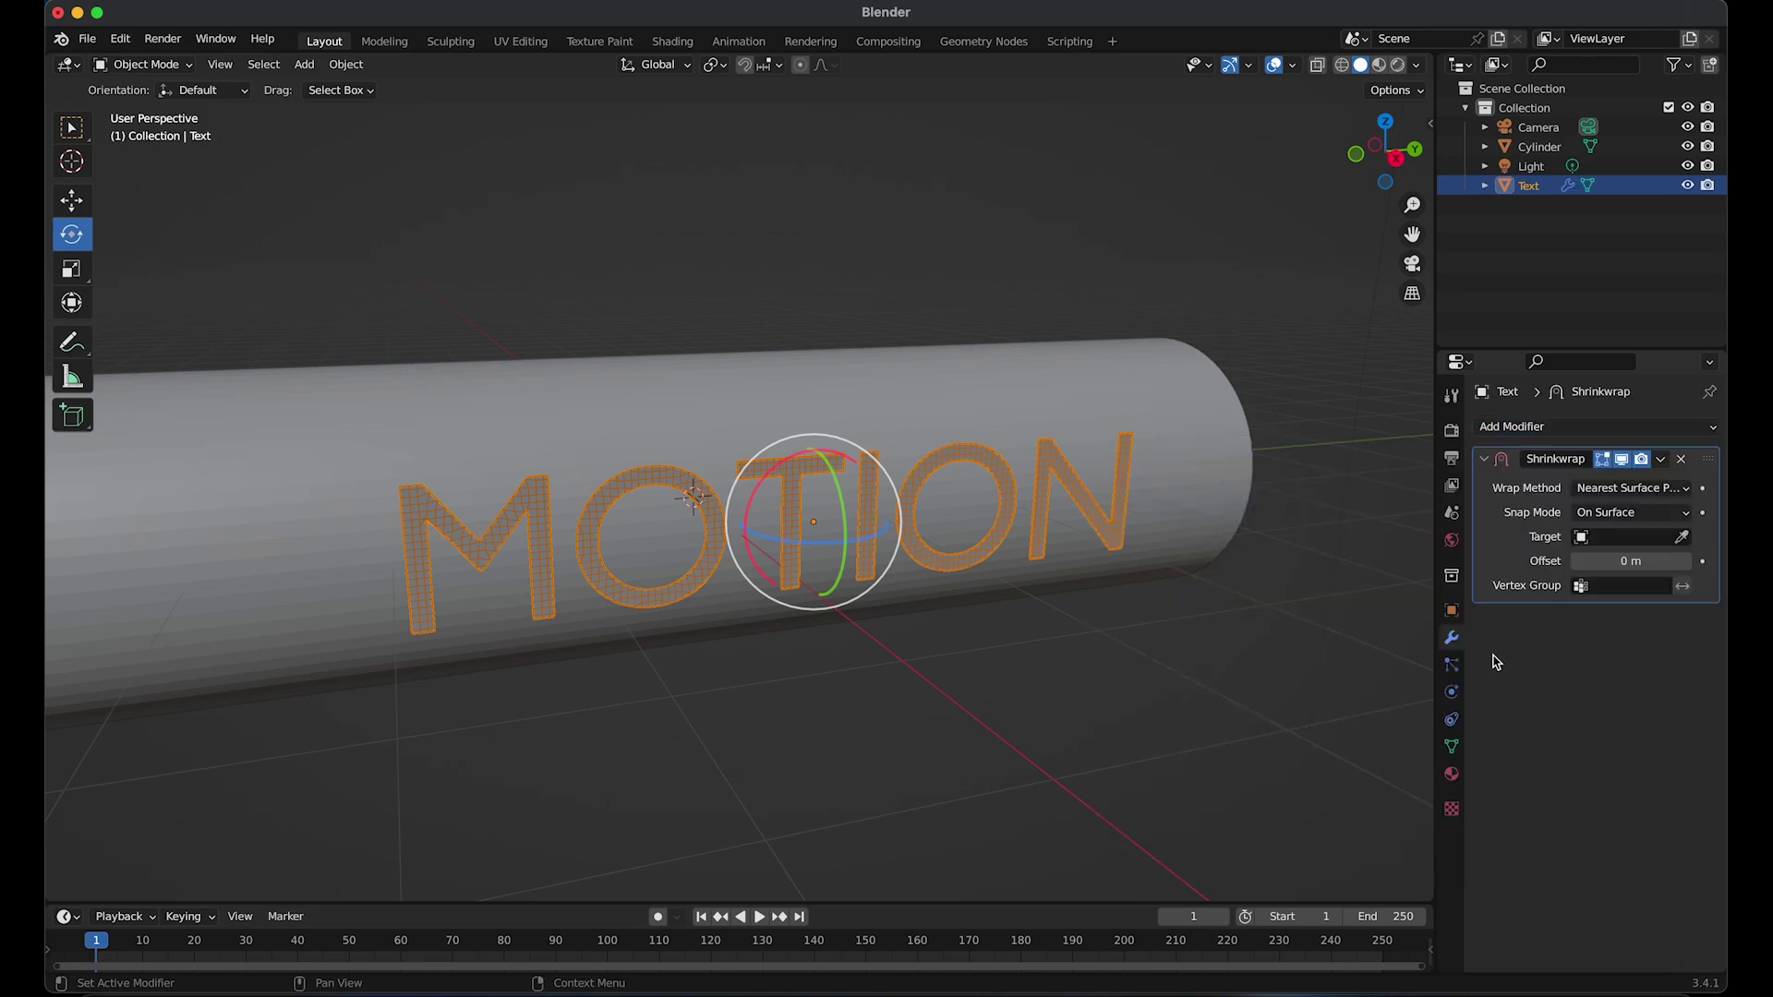
click(1682, 538)
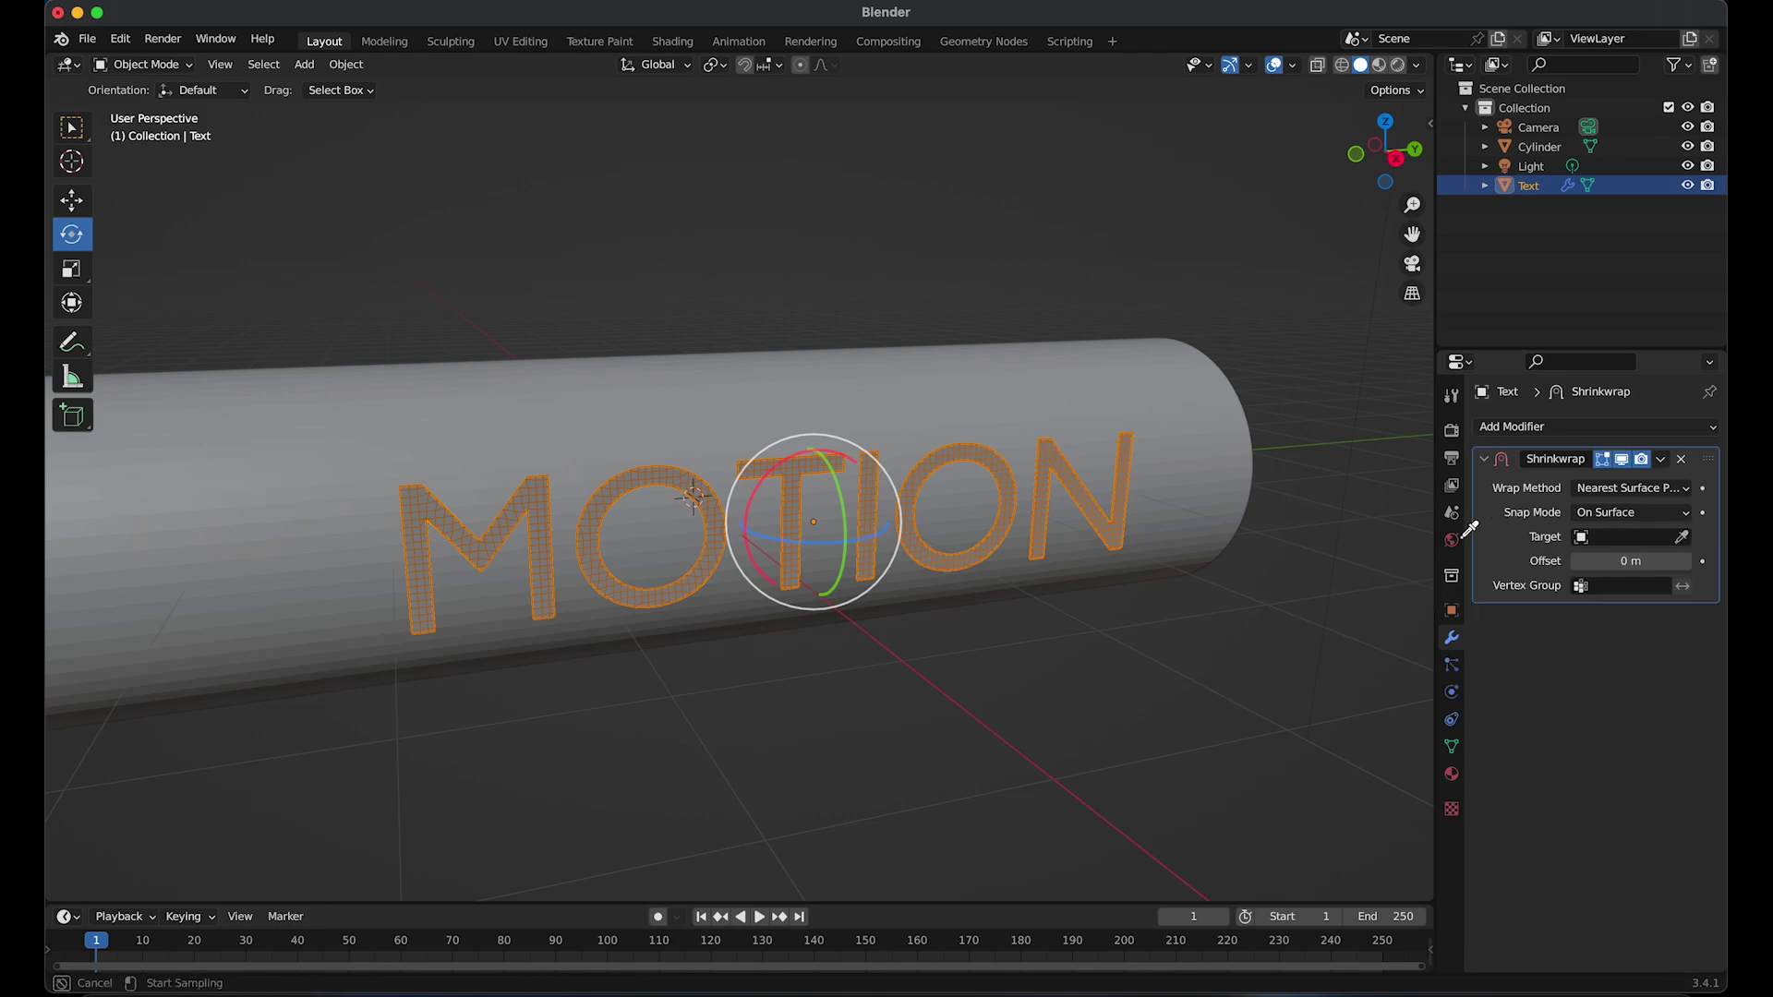
click(722, 423)
middle_drag(696, 447, 824, 519)
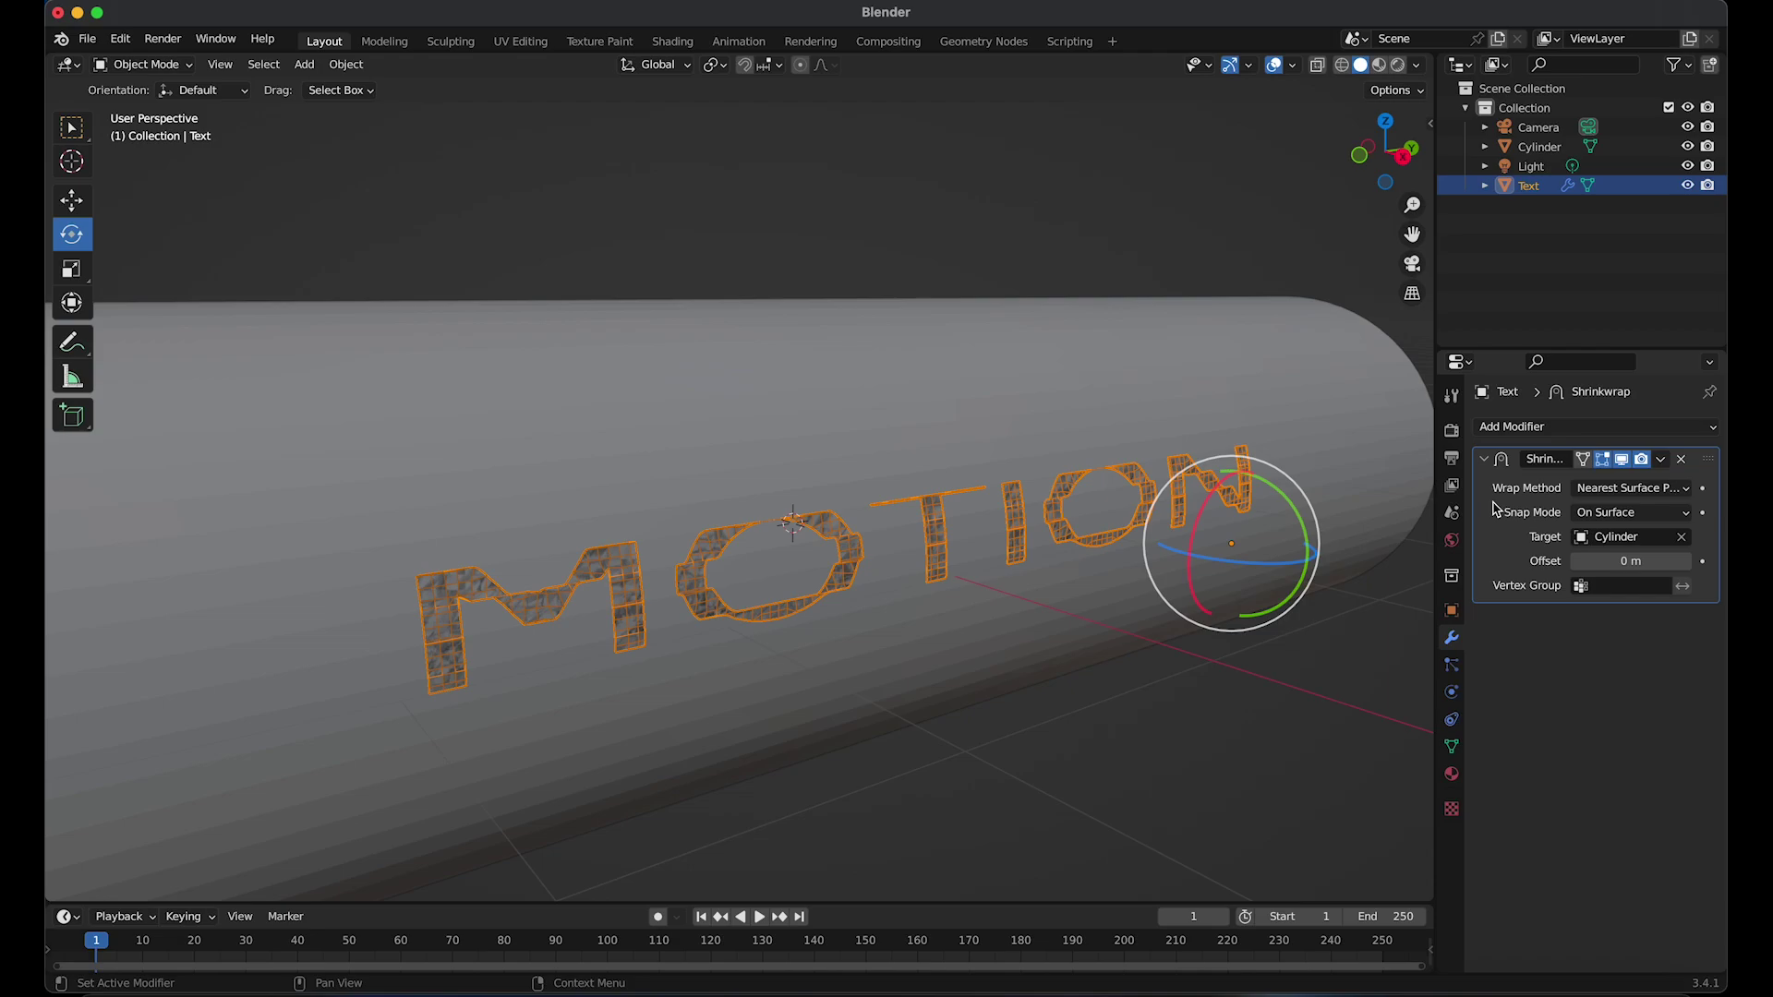
Set the Shrinkwrap wrap method to Project and its snap mode to Above Surface
click(1590, 494)
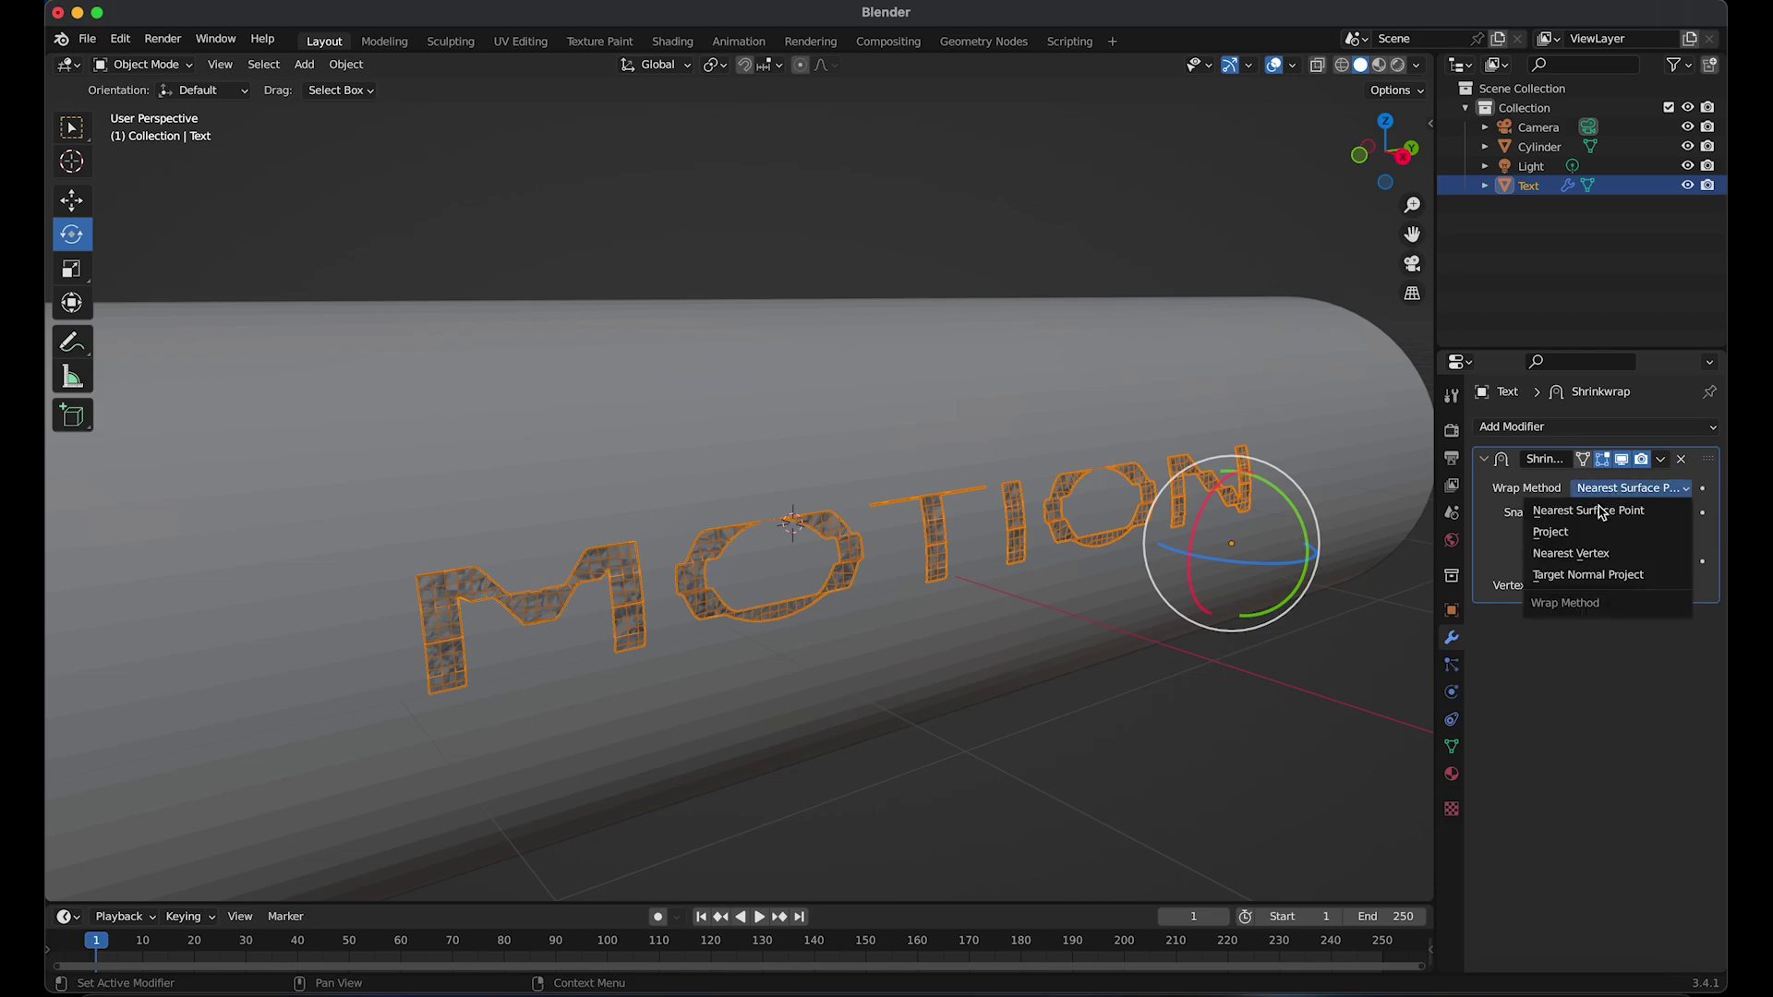
click(1569, 537)
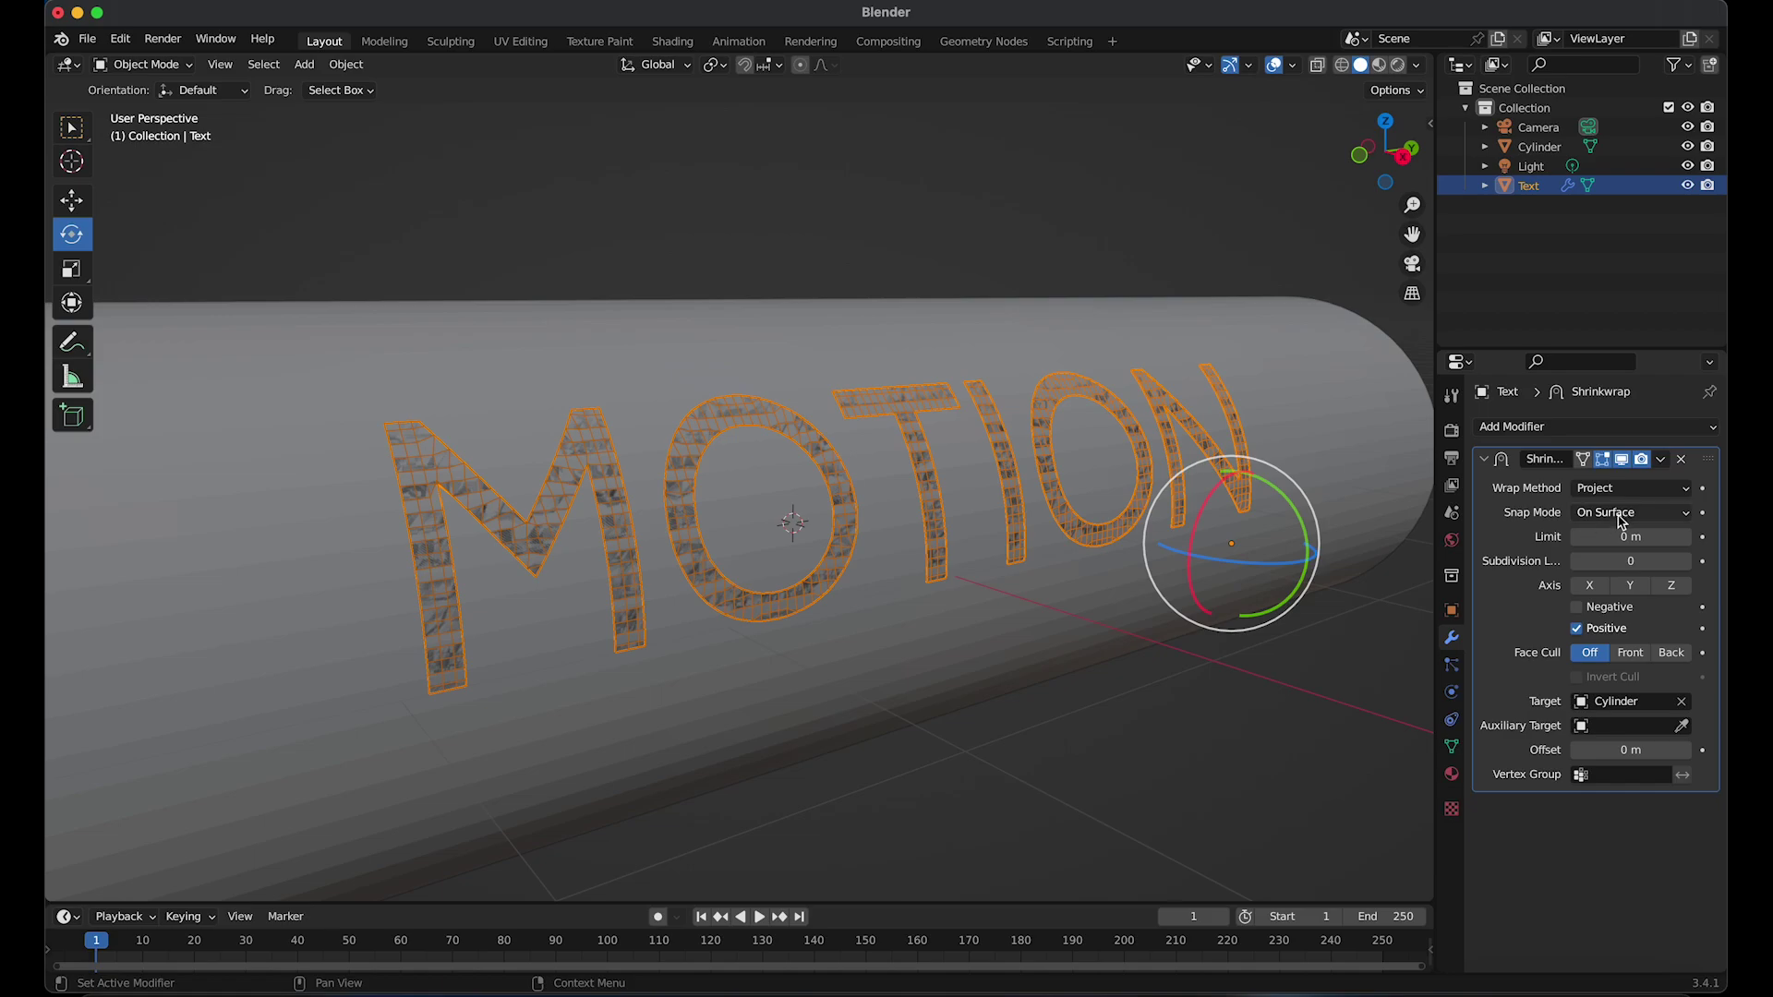
click(1618, 519)
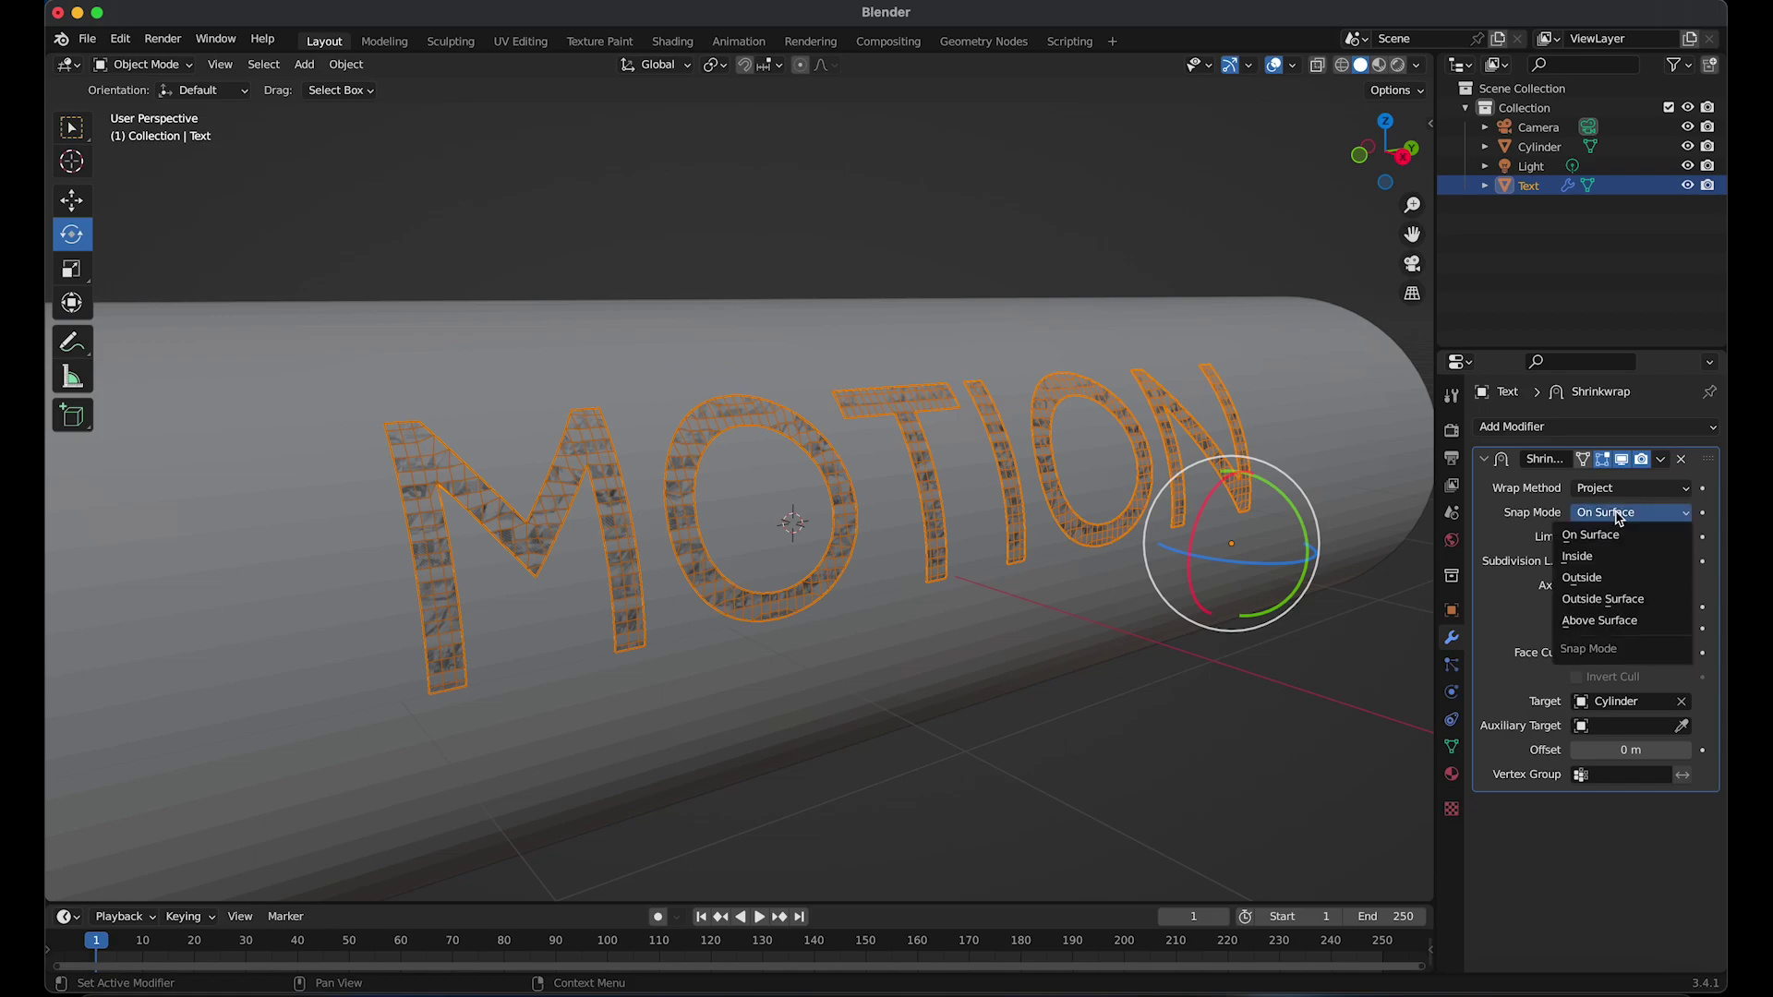
click(1599, 620)
middle_drag(926, 528, 756, 558)
scroll(806, 556, down, 4)
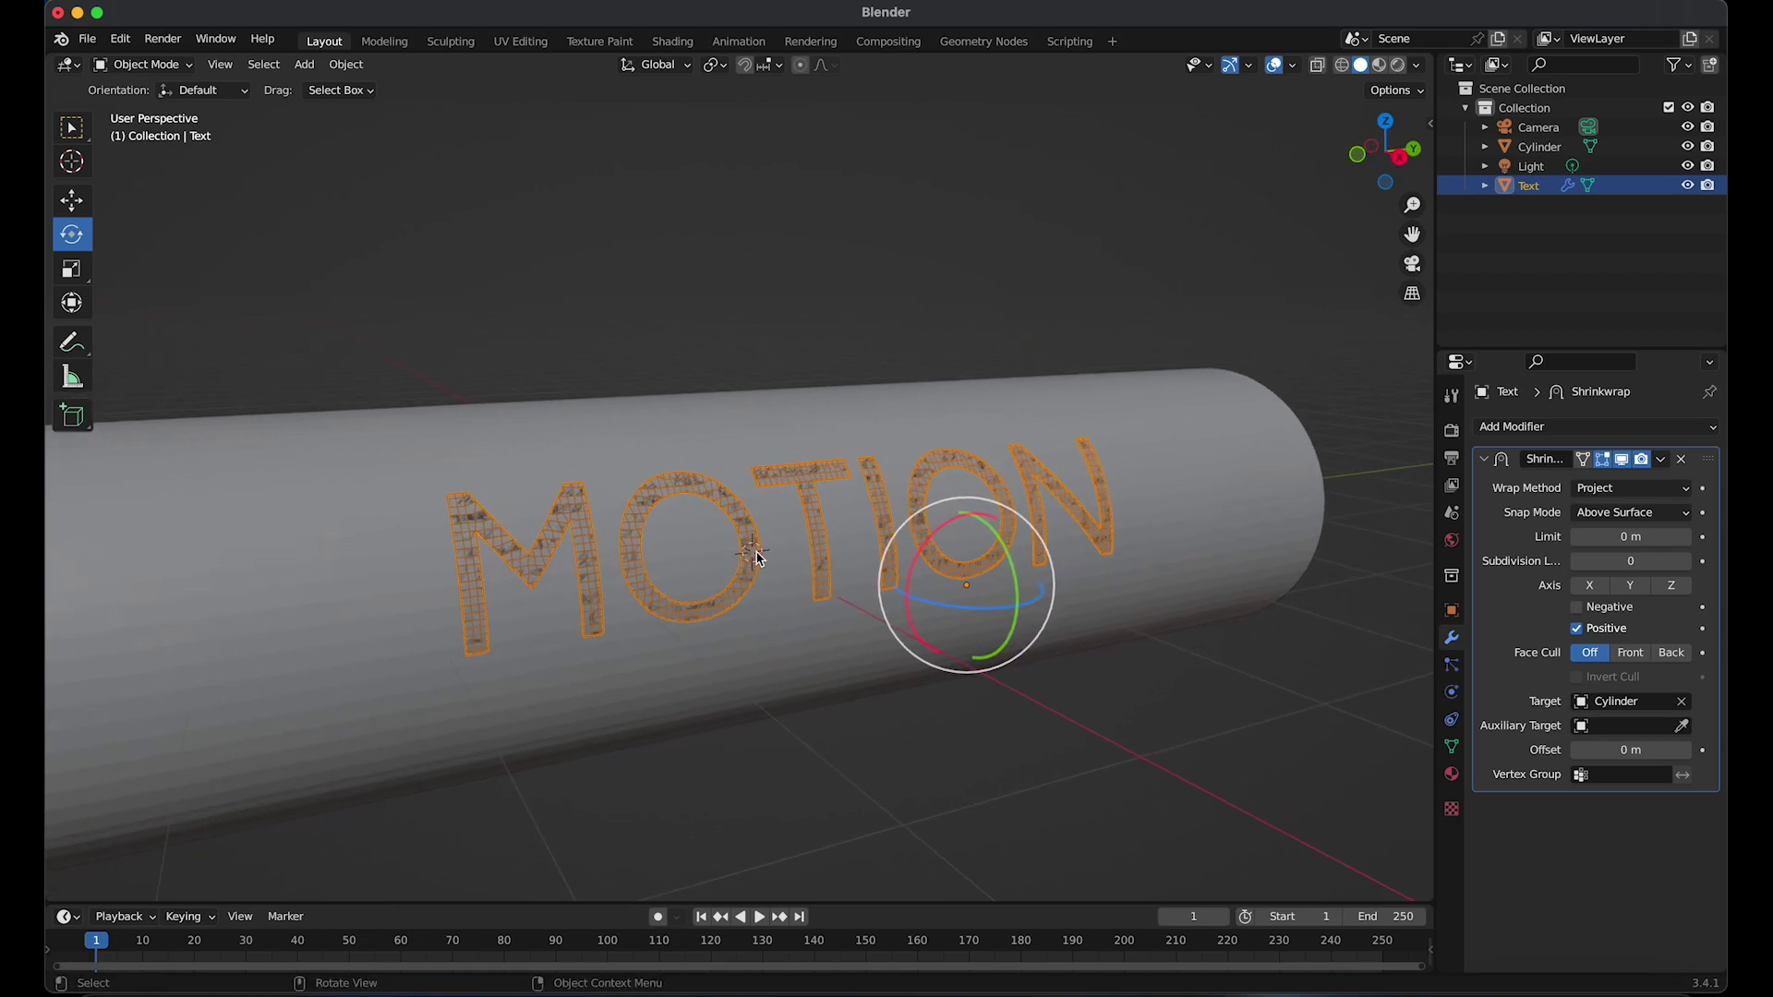
Add a Solidify modifier to the text after the Shrinkwrap modifier
middle_drag(902, 518, 923, 526)
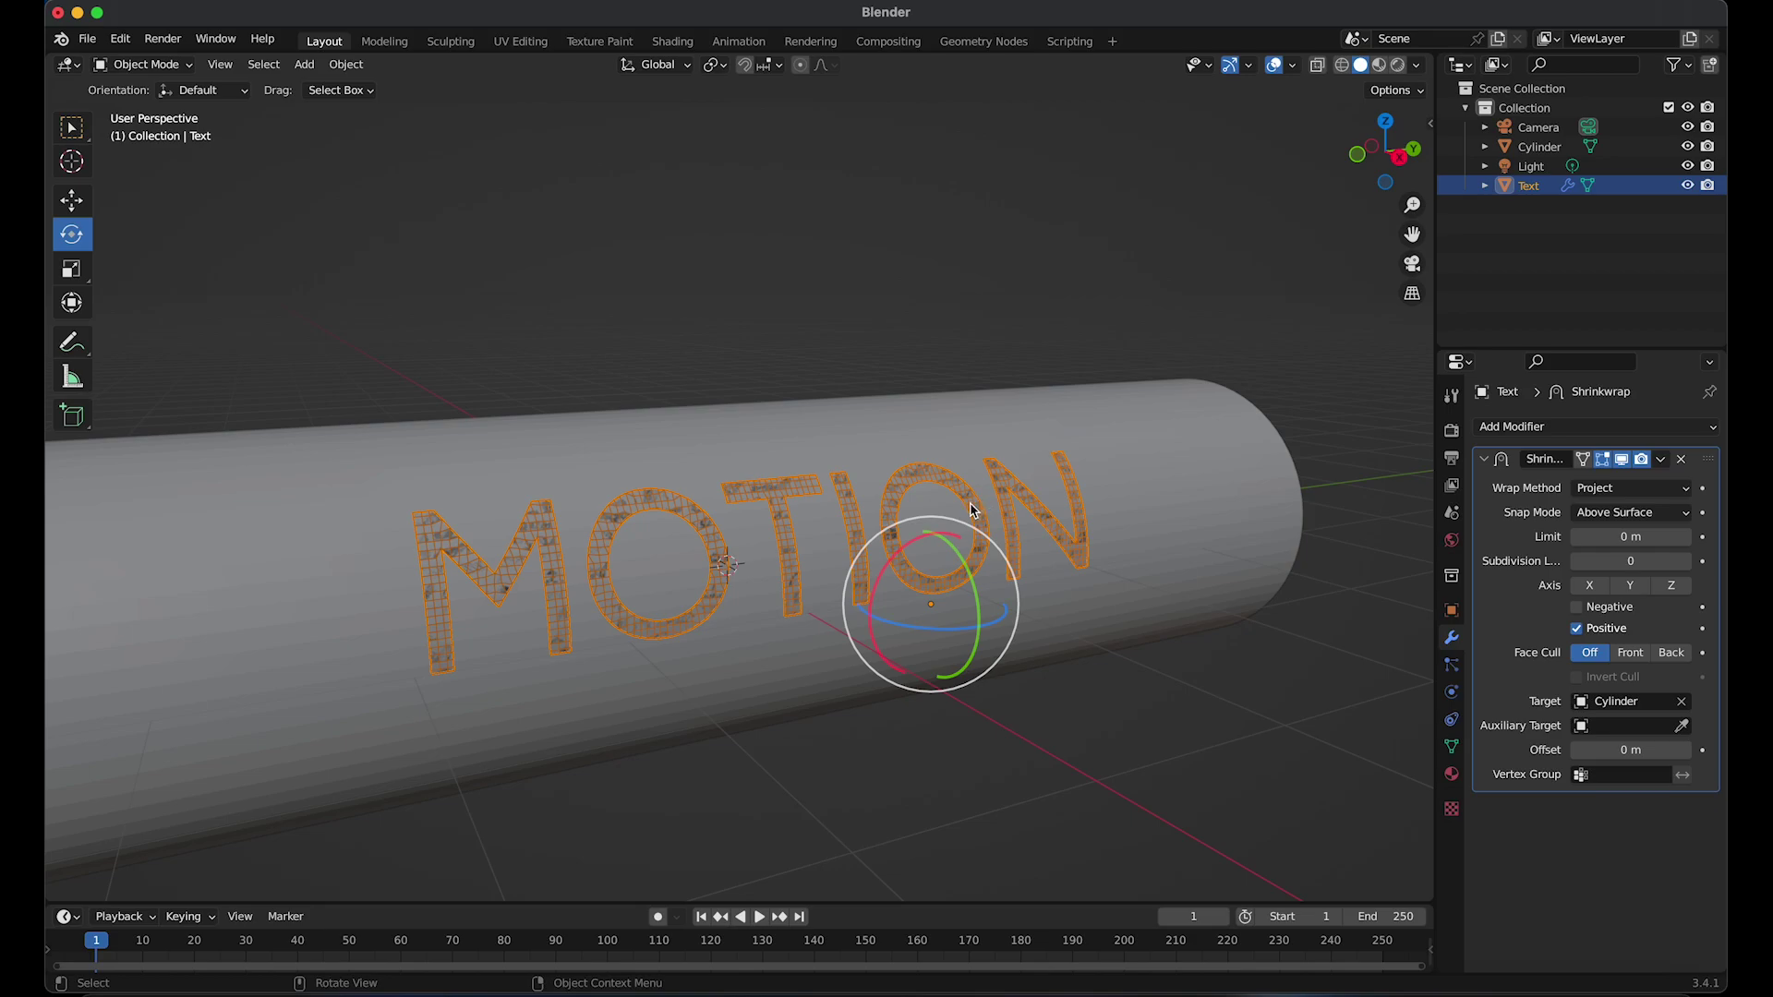
click(1498, 427)
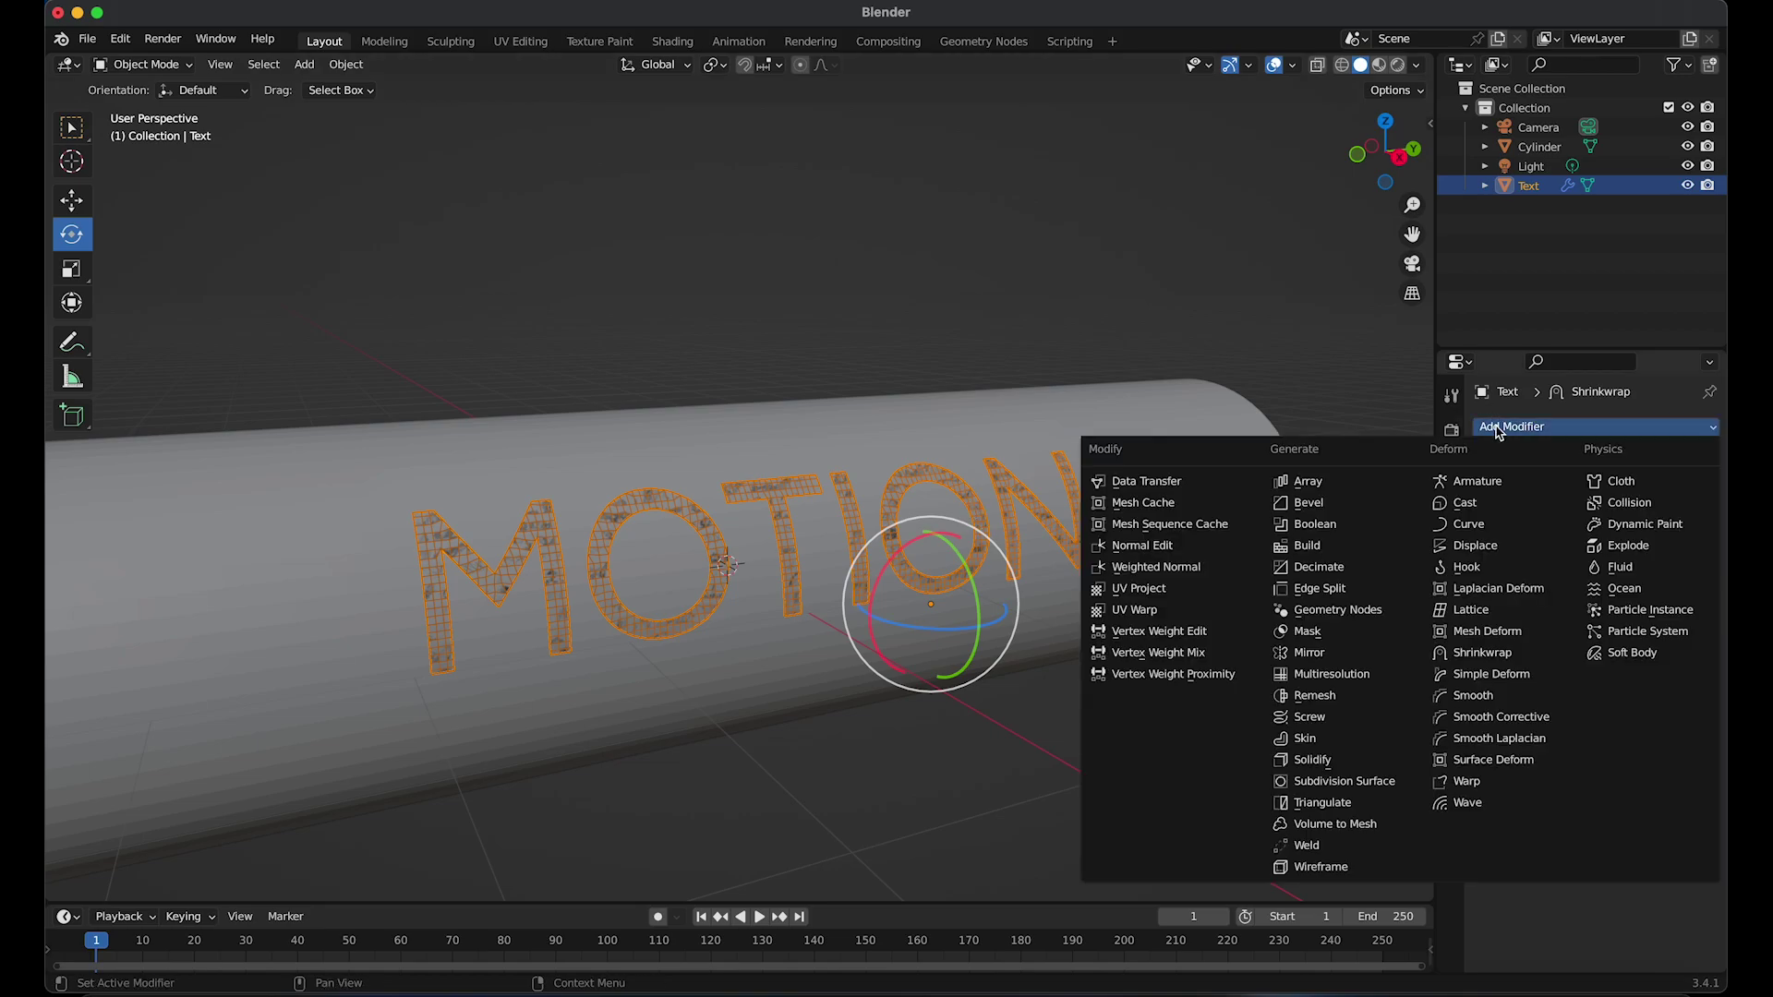
click(1321, 763)
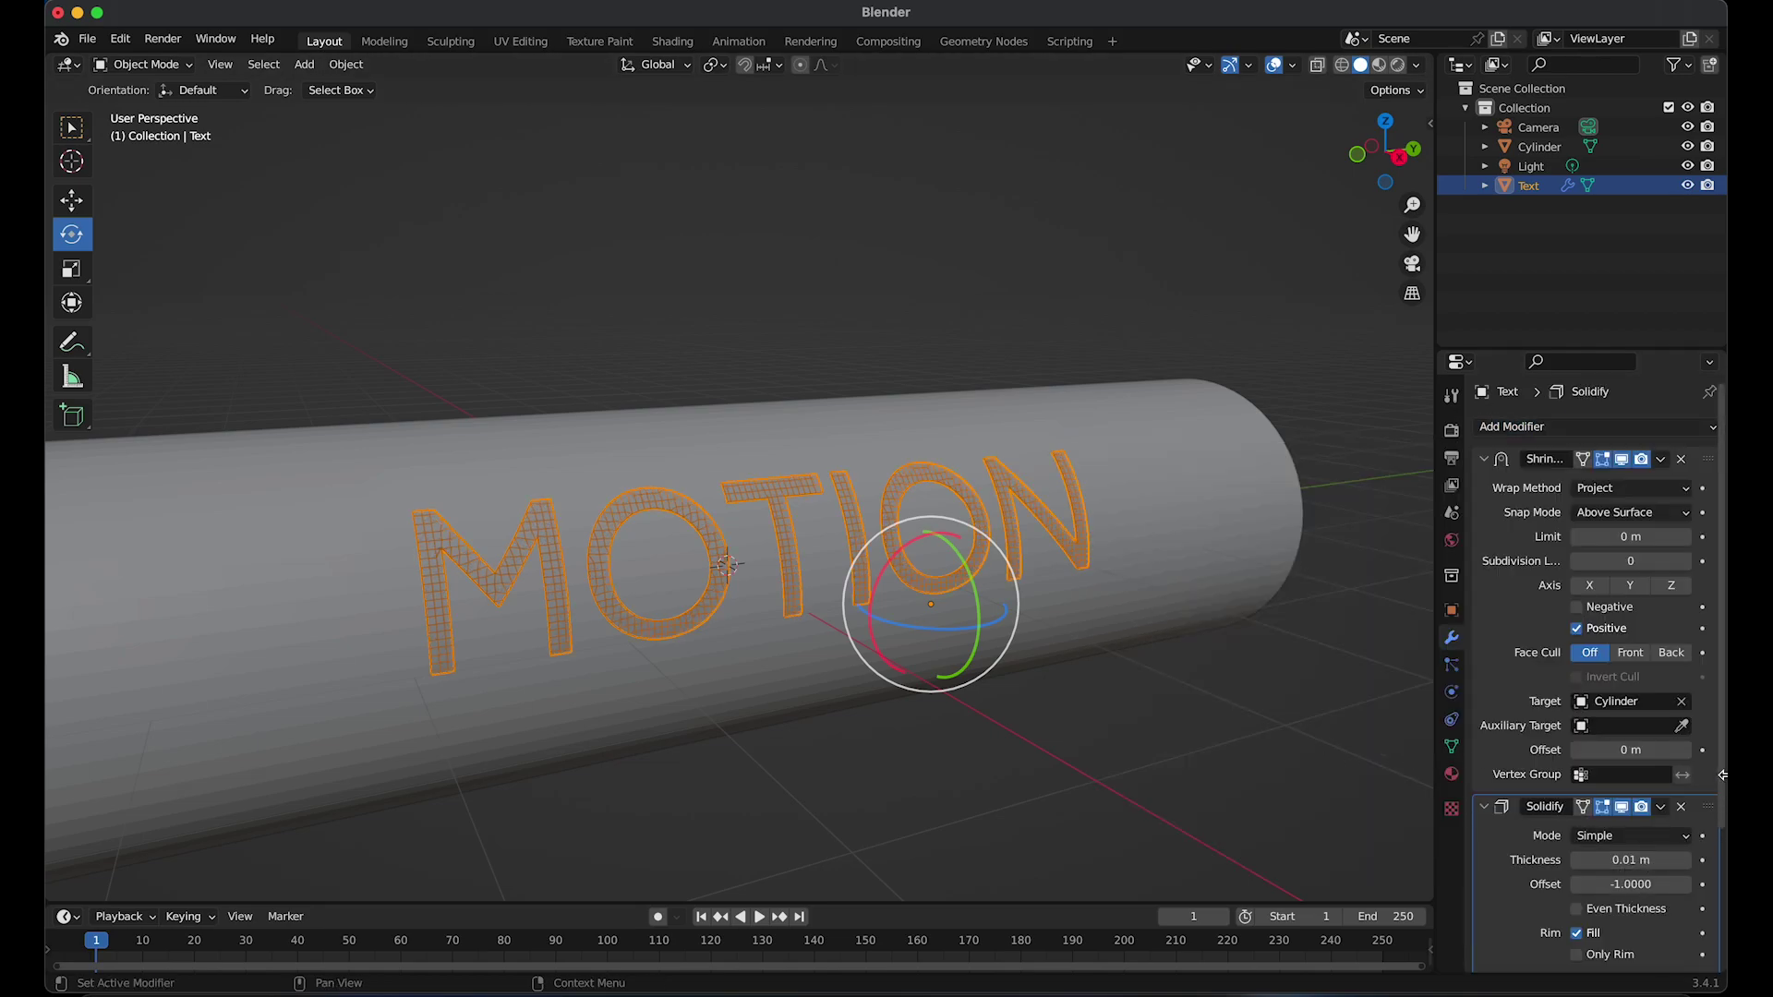
Set the text's Solidify thickness to 0.11 m
scroll(1634, 730, down, 4)
click(1635, 719)
click(1596, 726)
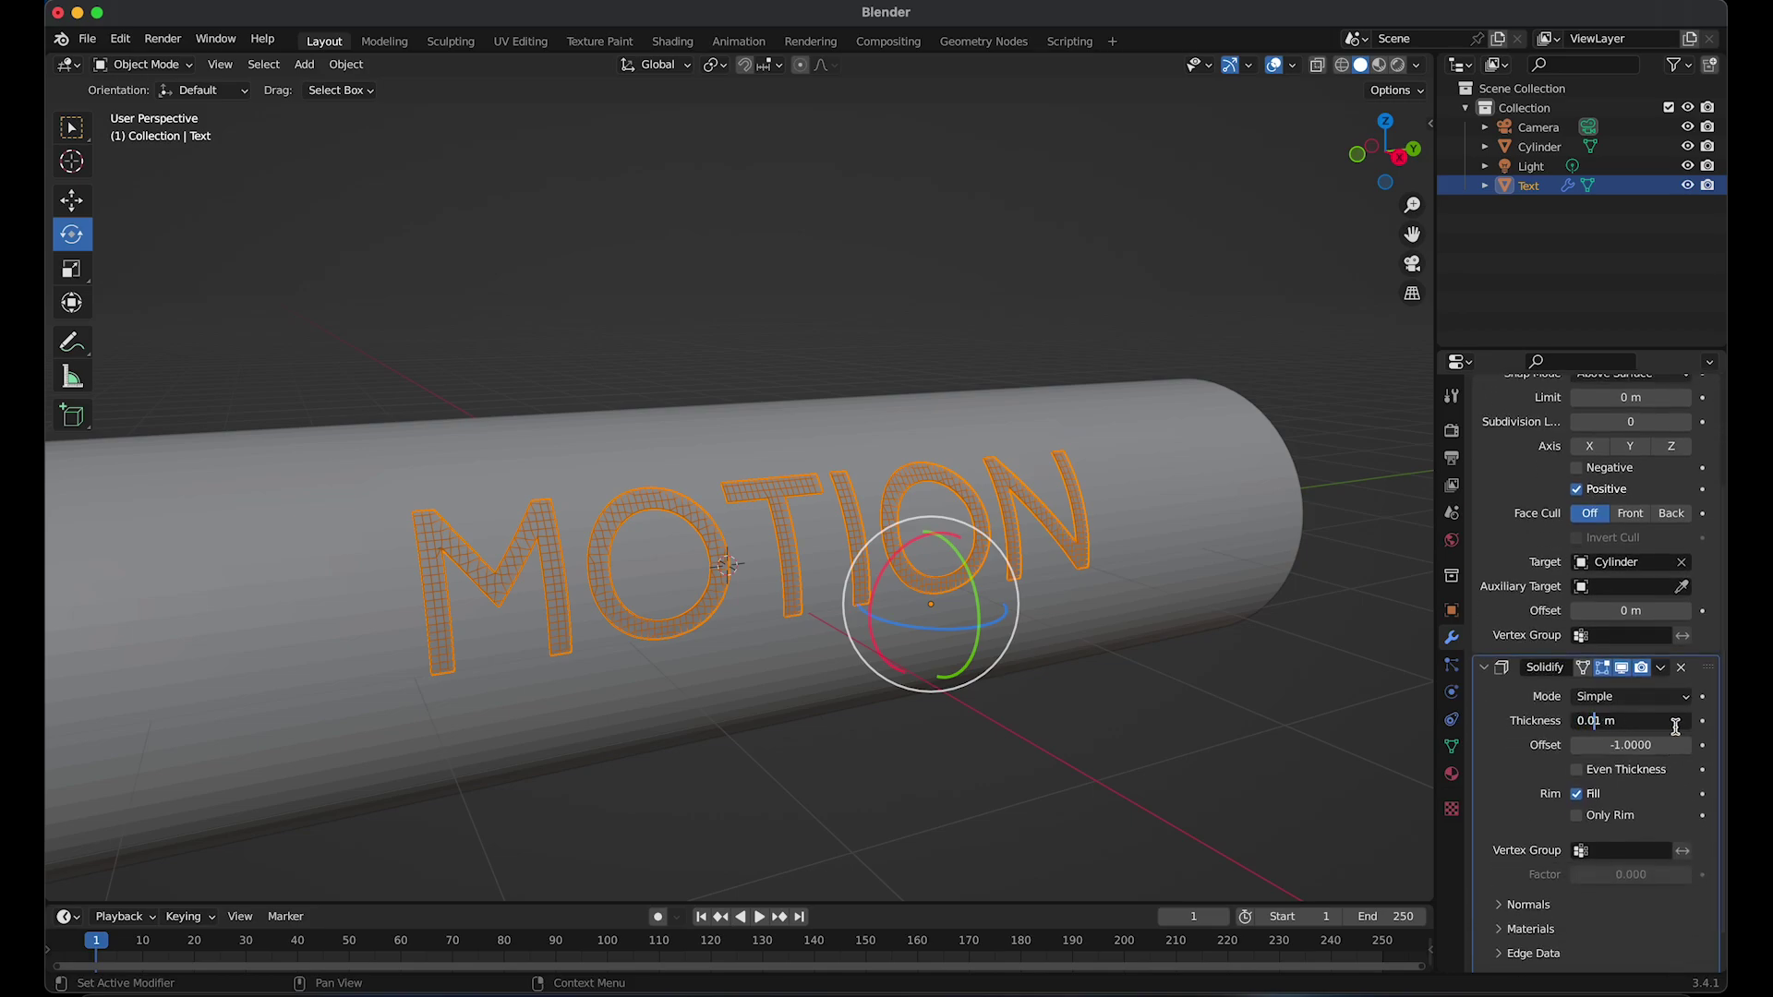
key(BackSpace)
key(Return)
middle_drag(847, 562, 694, 700)
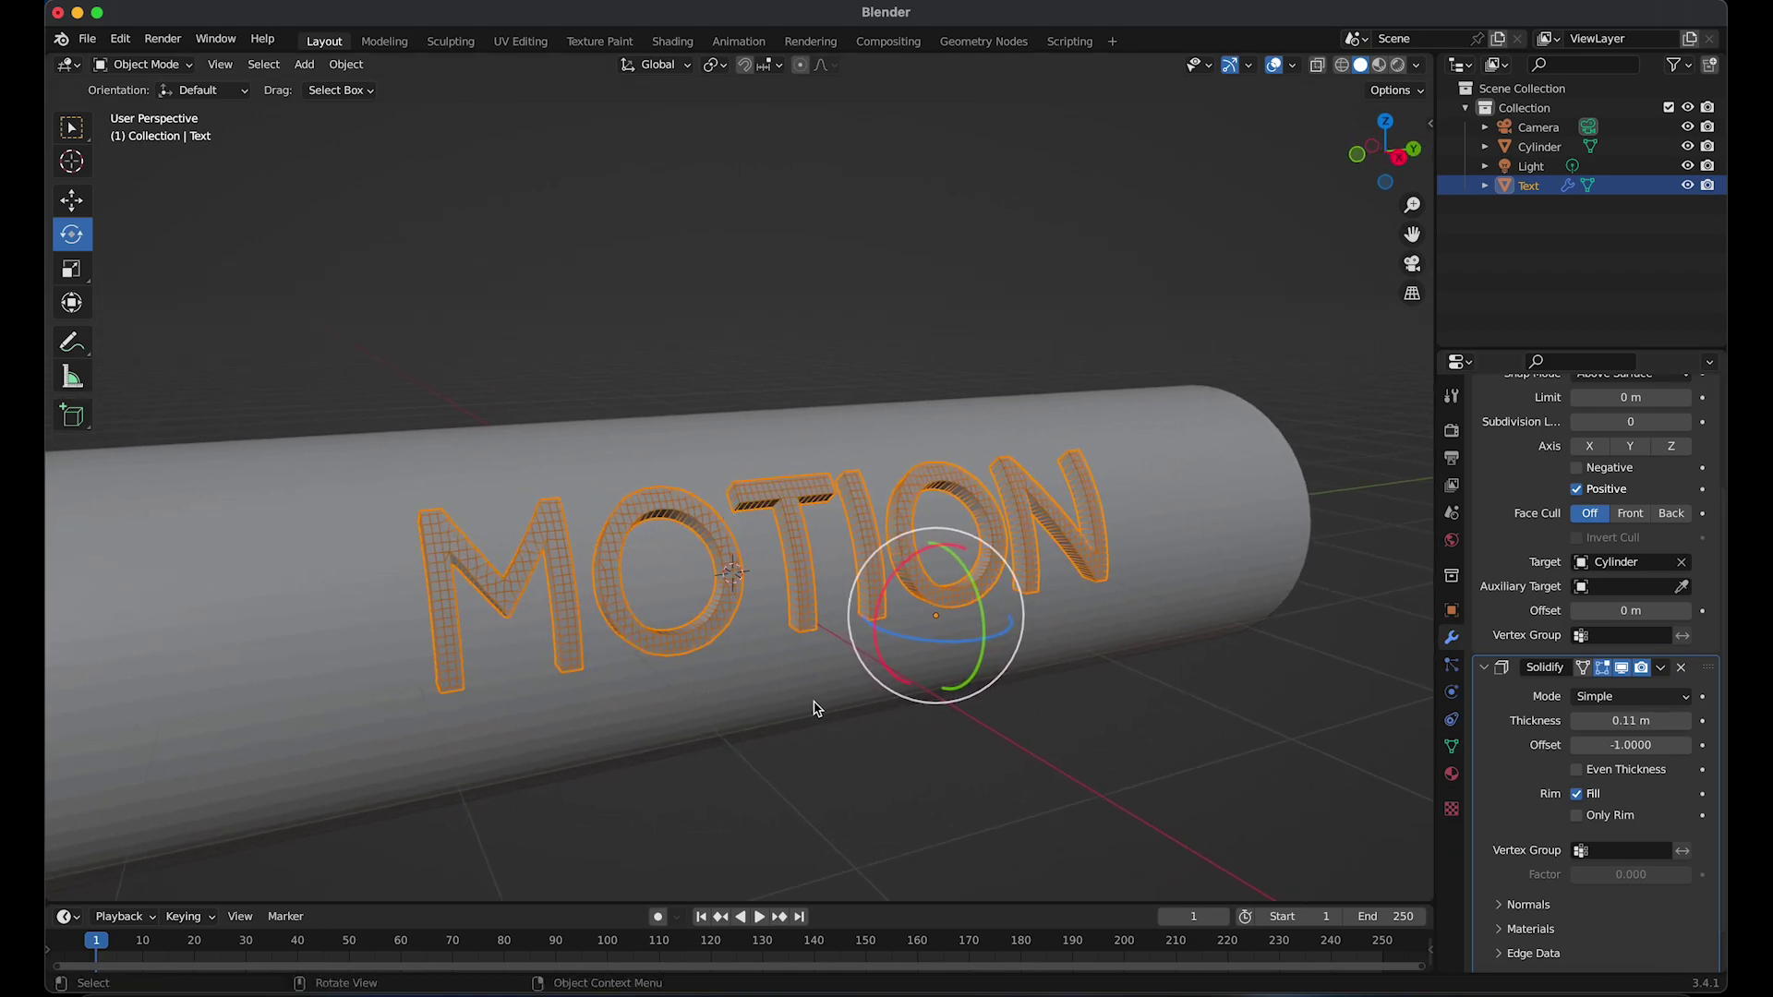
Add a Remesh modifier to the text after Solidify and switch it to Blocks mode
scroll(1498, 504, down, 2)
scroll(1498, 504, up, 5)
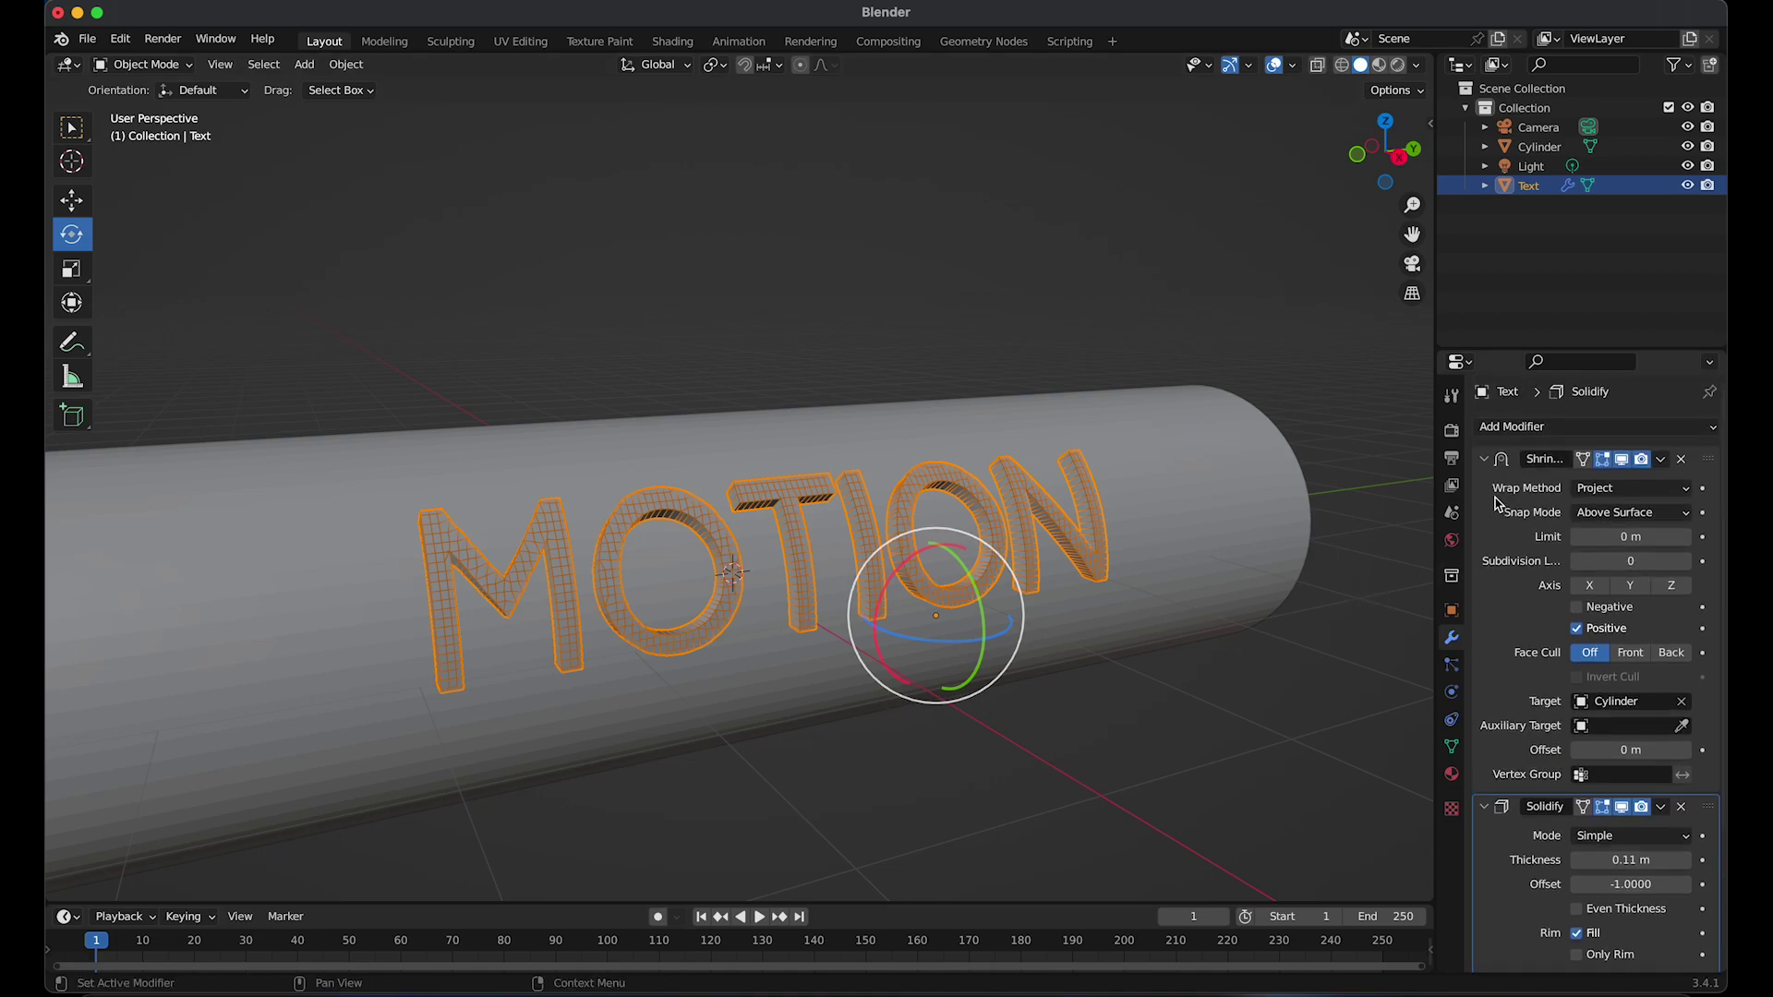
click(1538, 430)
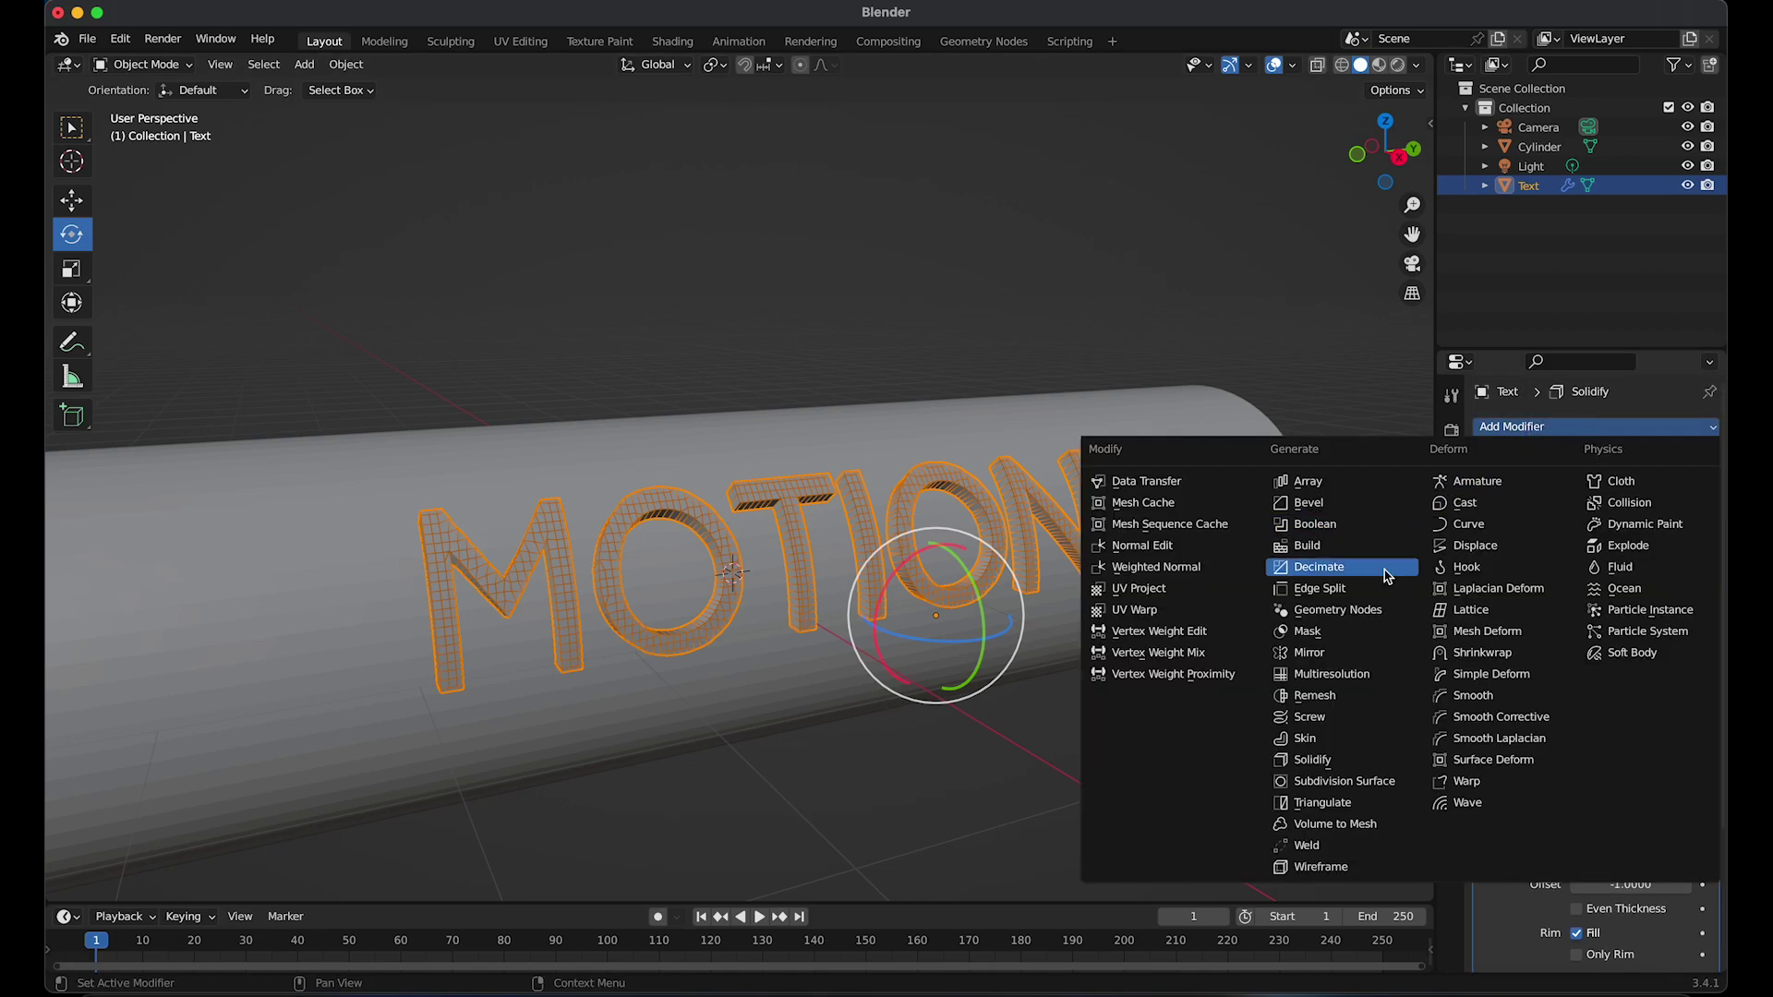
click(1324, 705)
drag(1720, 528, 1719, 787)
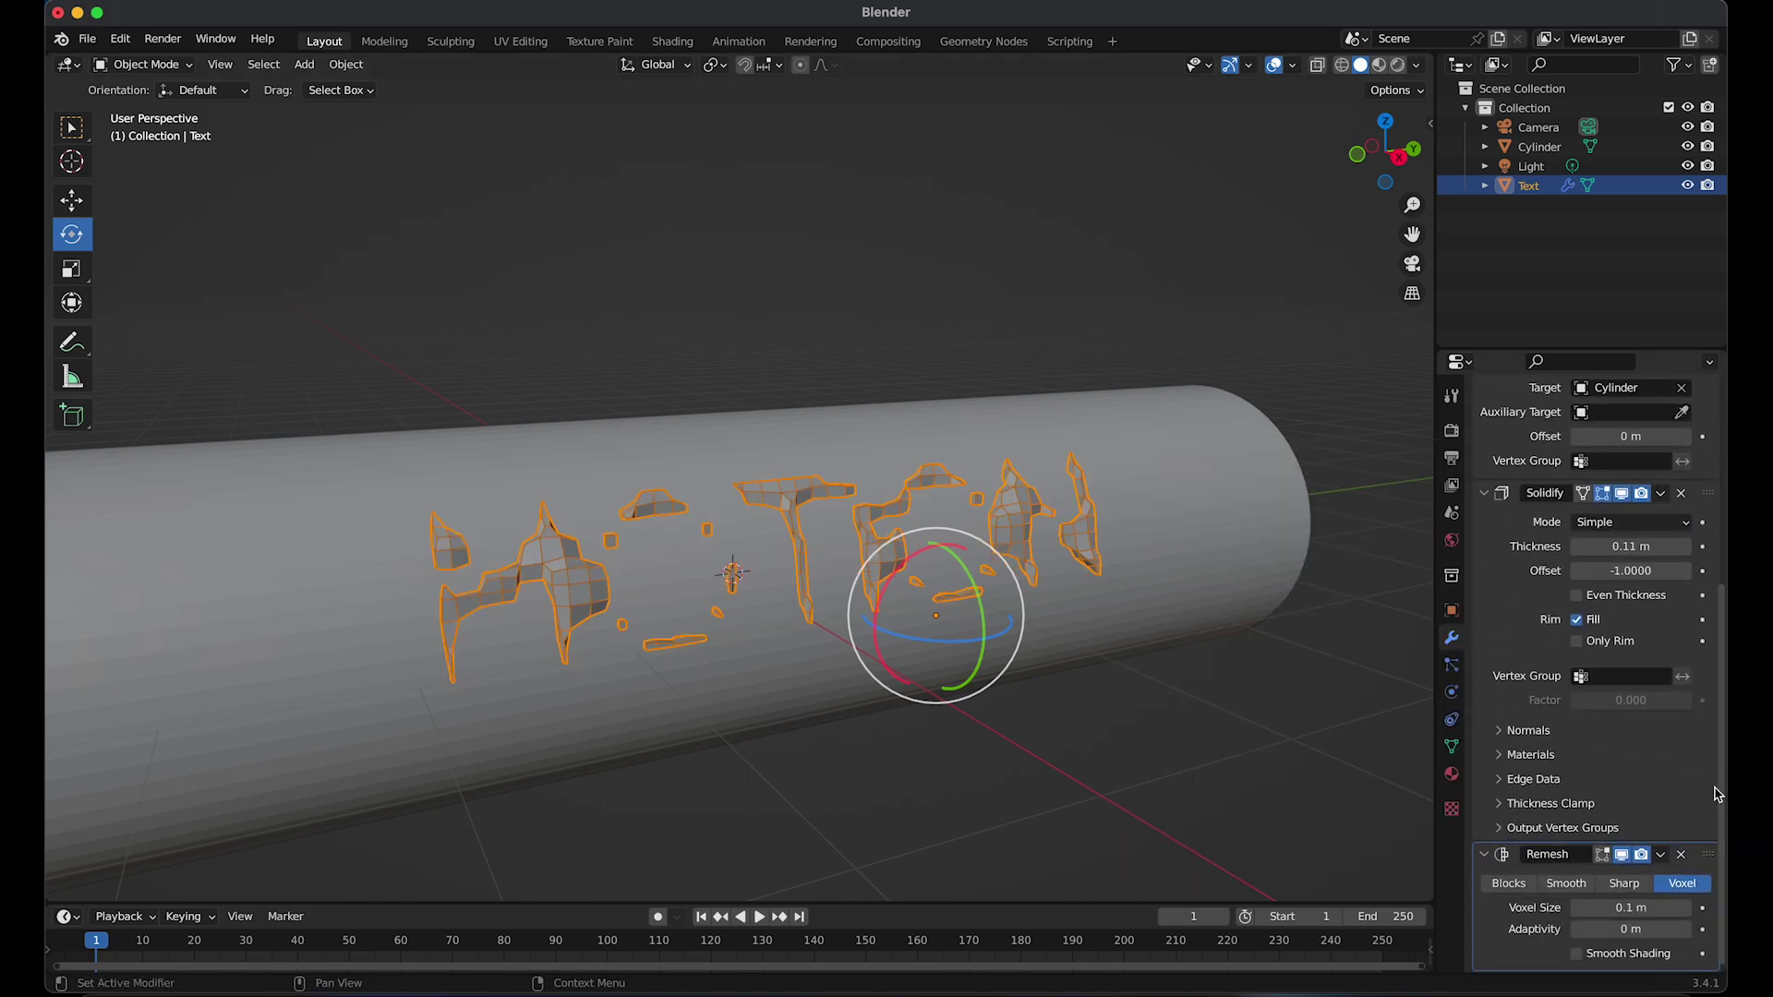
click(1511, 884)
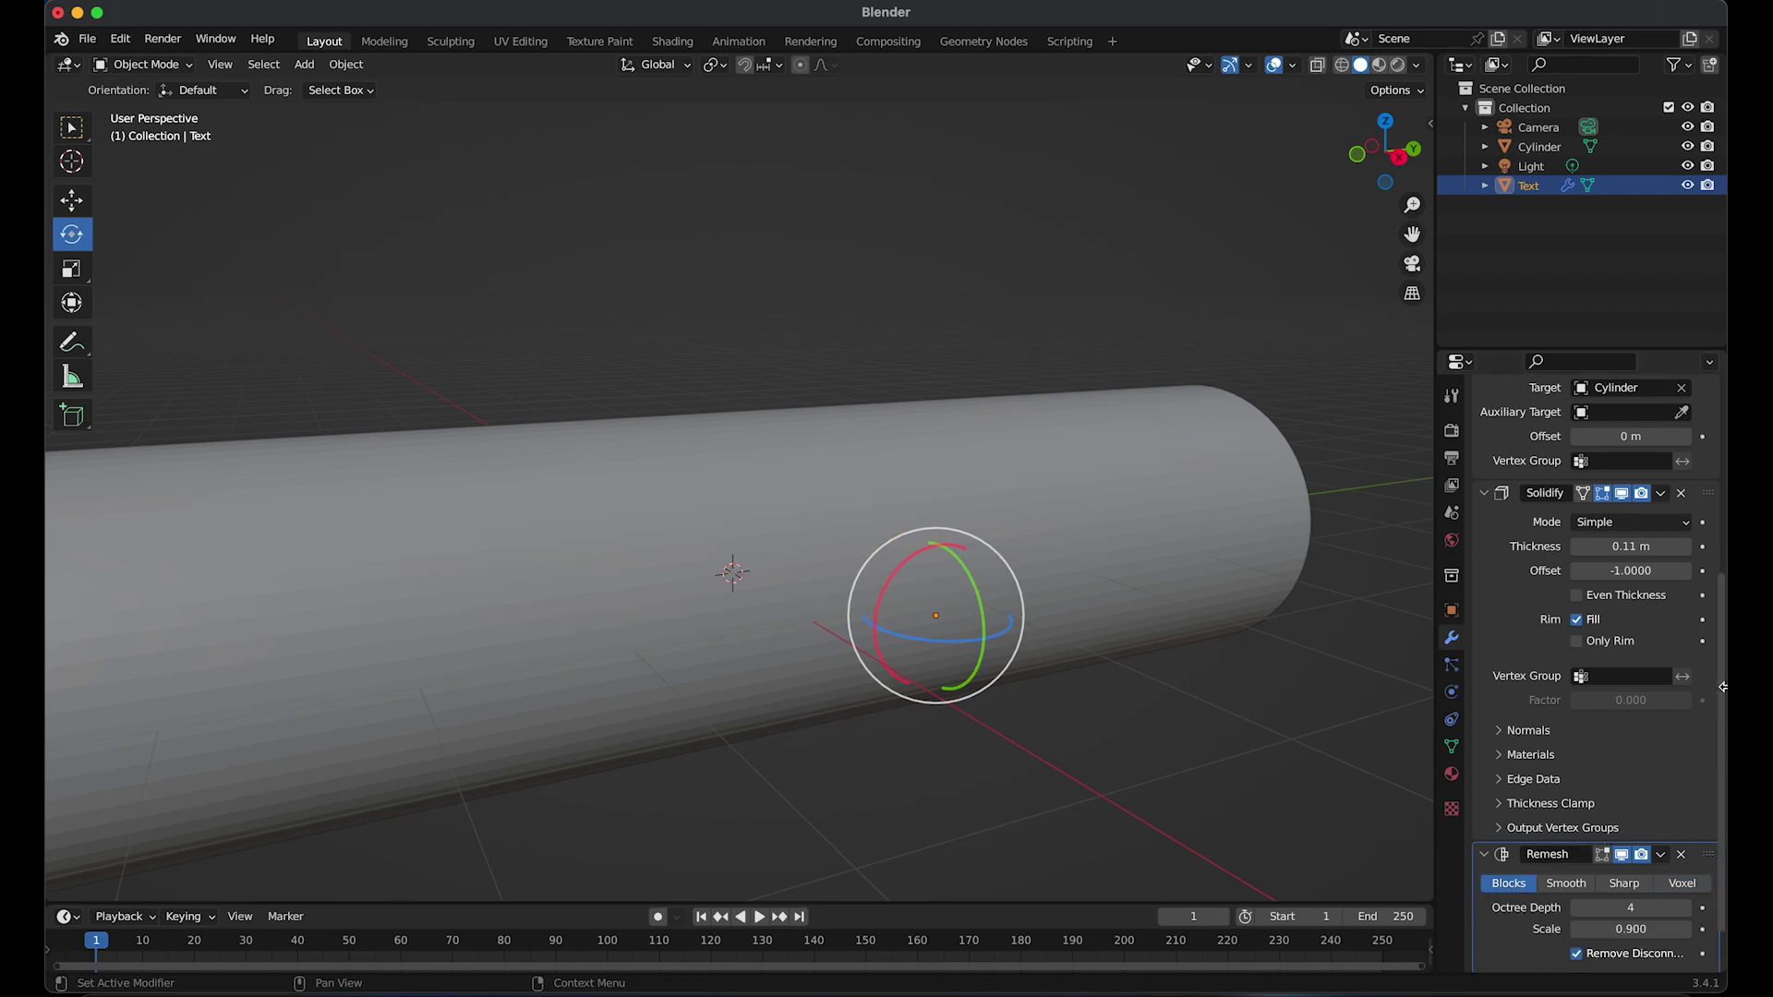
Set the Remesh octree depth to 7 and turn off Remove Disconnected
scroll(1723, 687, down, 2)
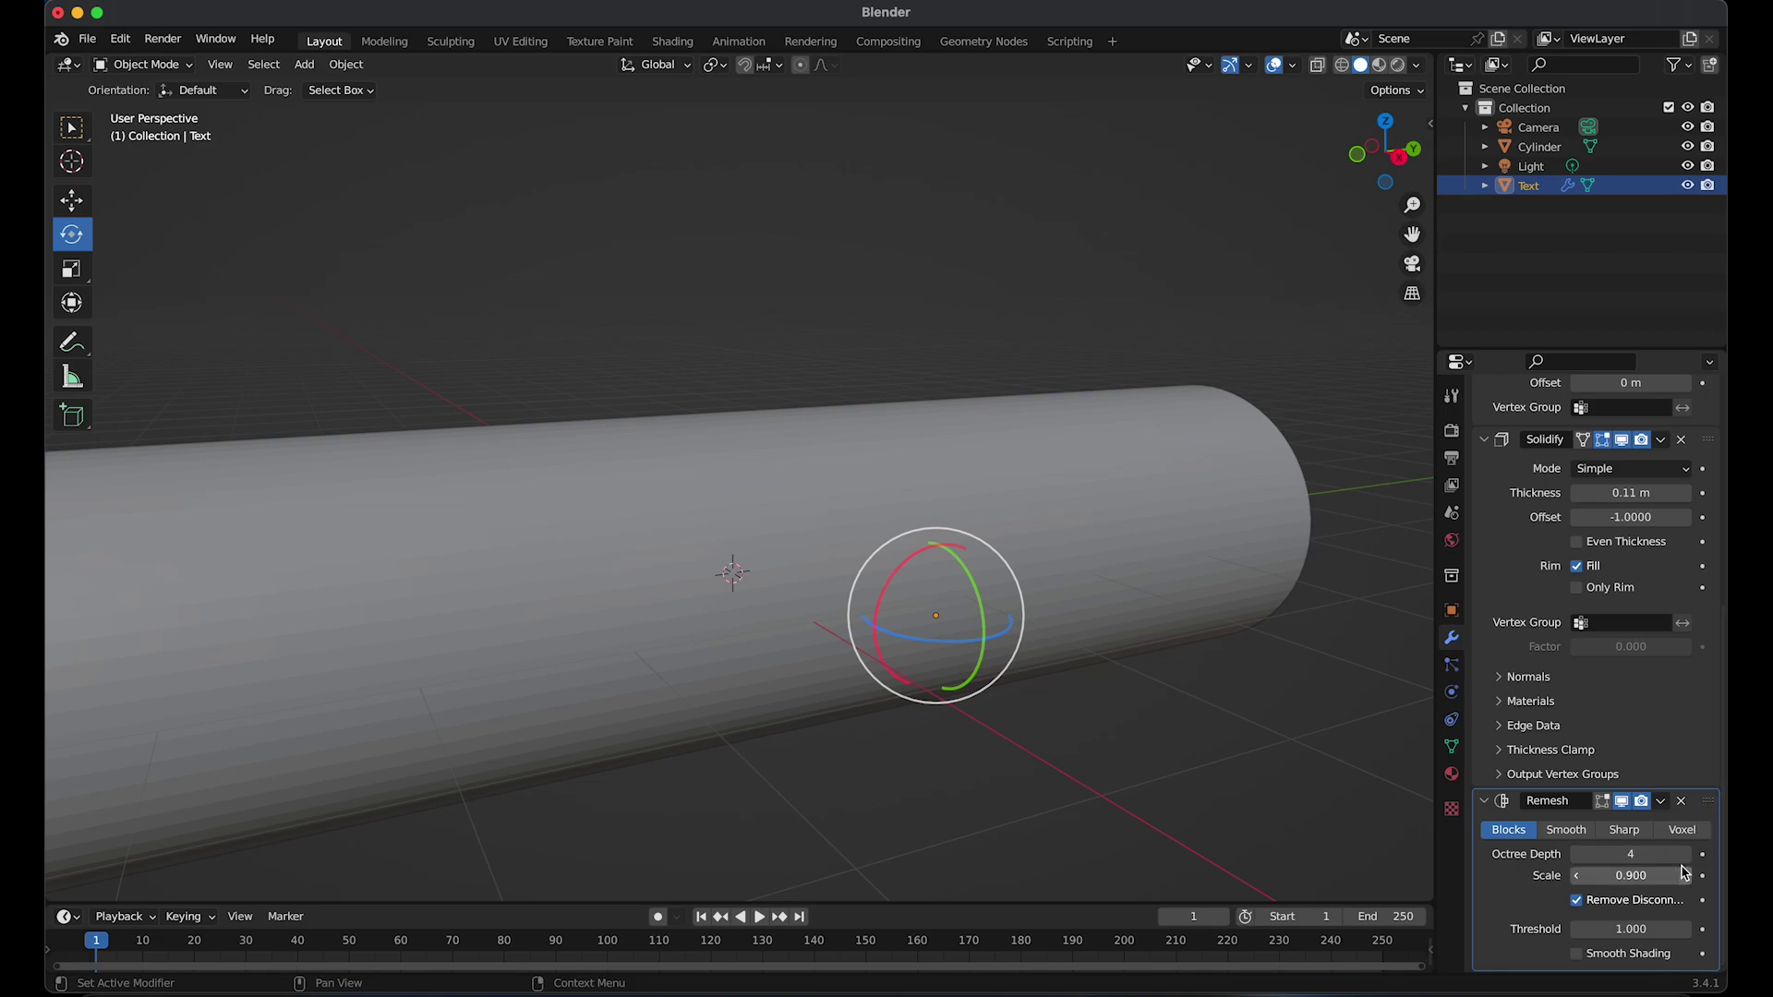
click(1685, 856)
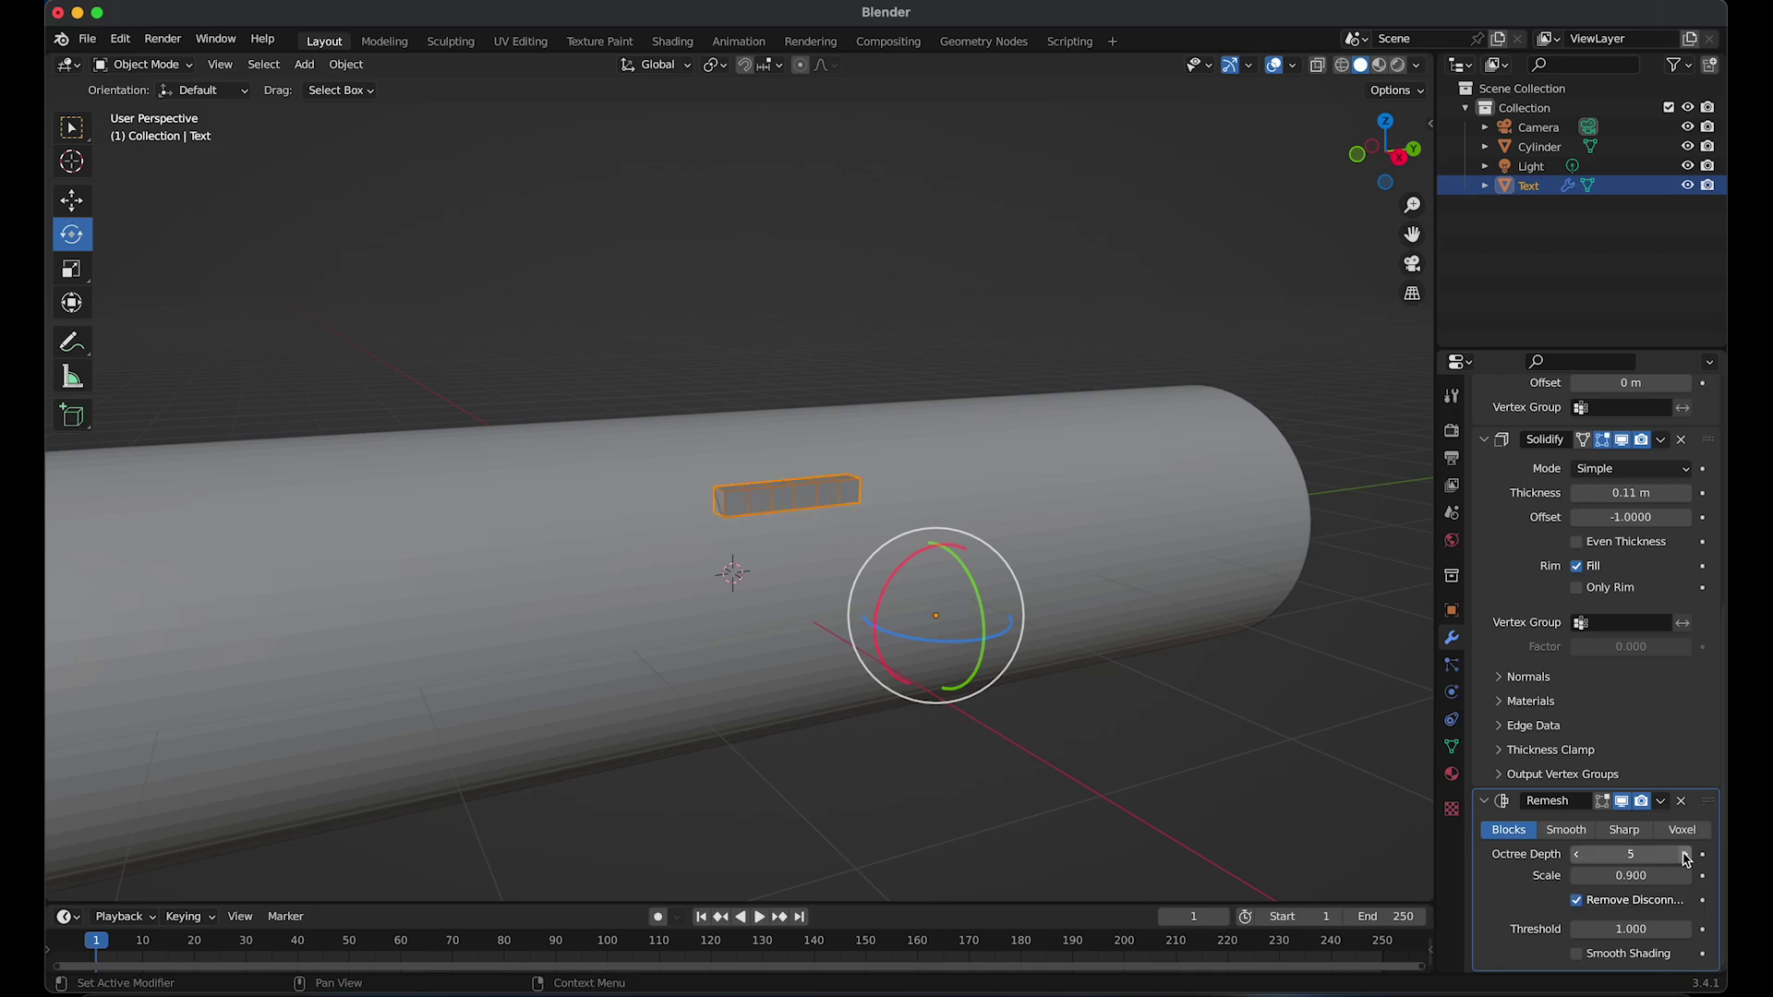
click(1685, 856)
click(1685, 855)
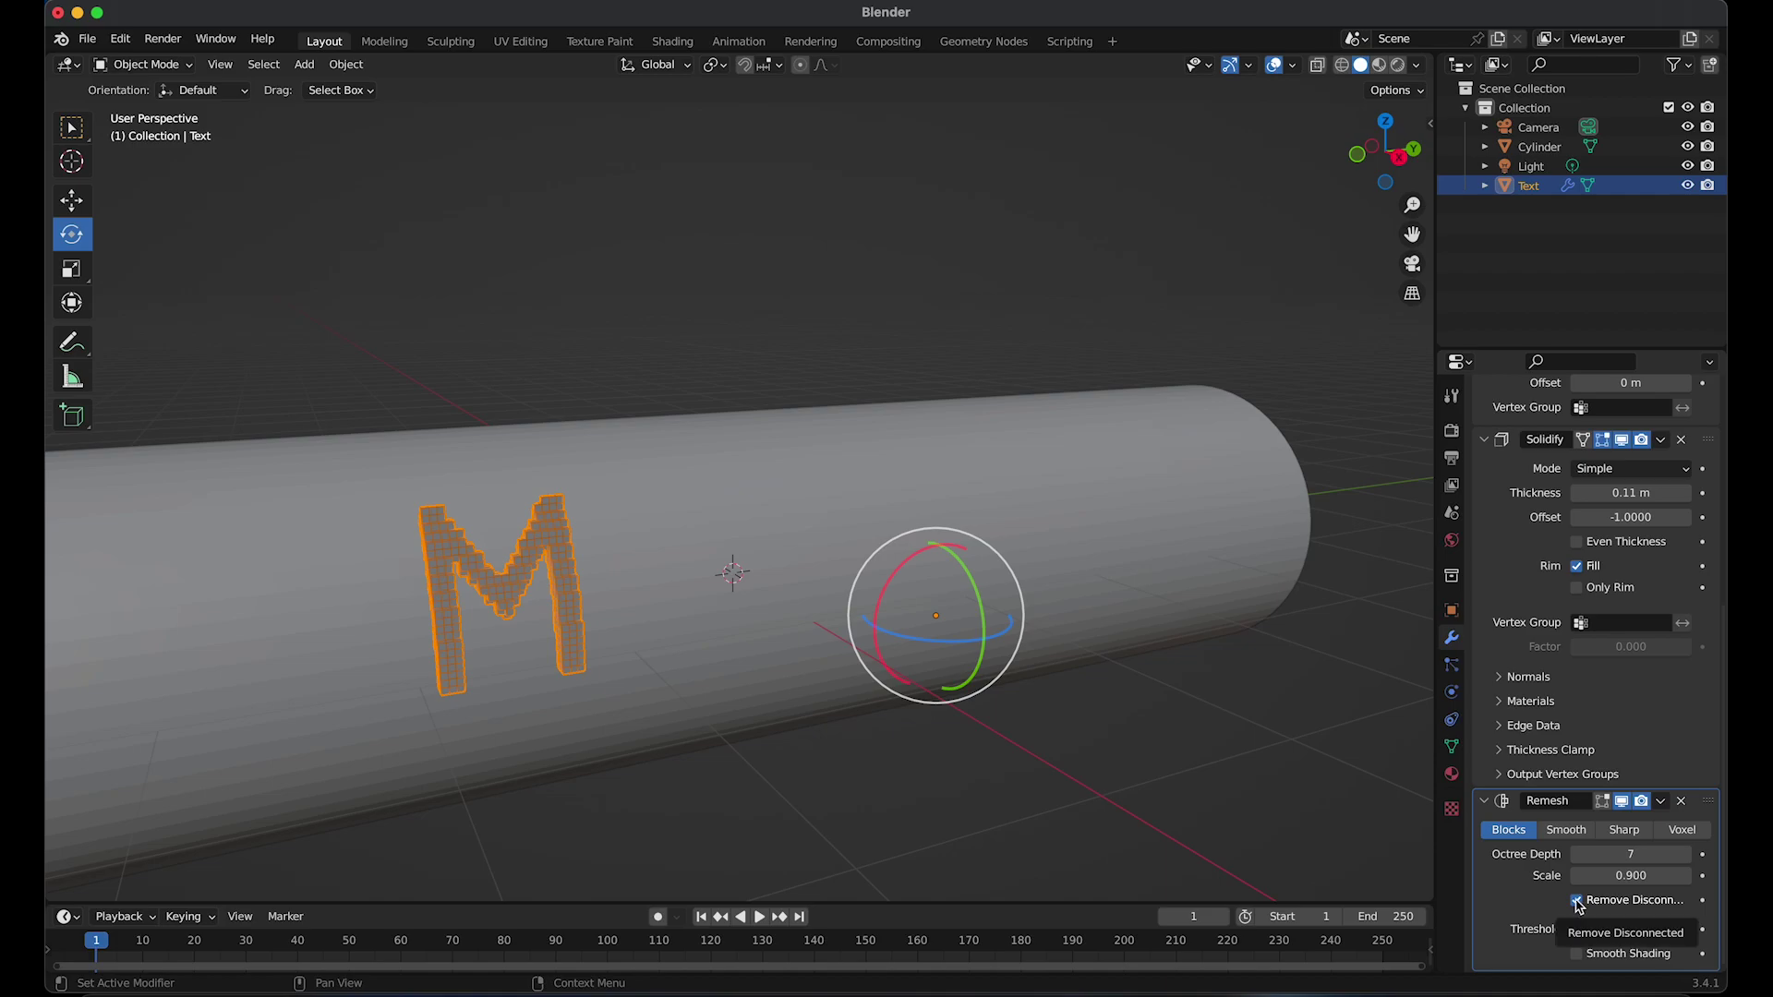
click(1577, 901)
shift+middle_drag(776, 322, 836, 268)
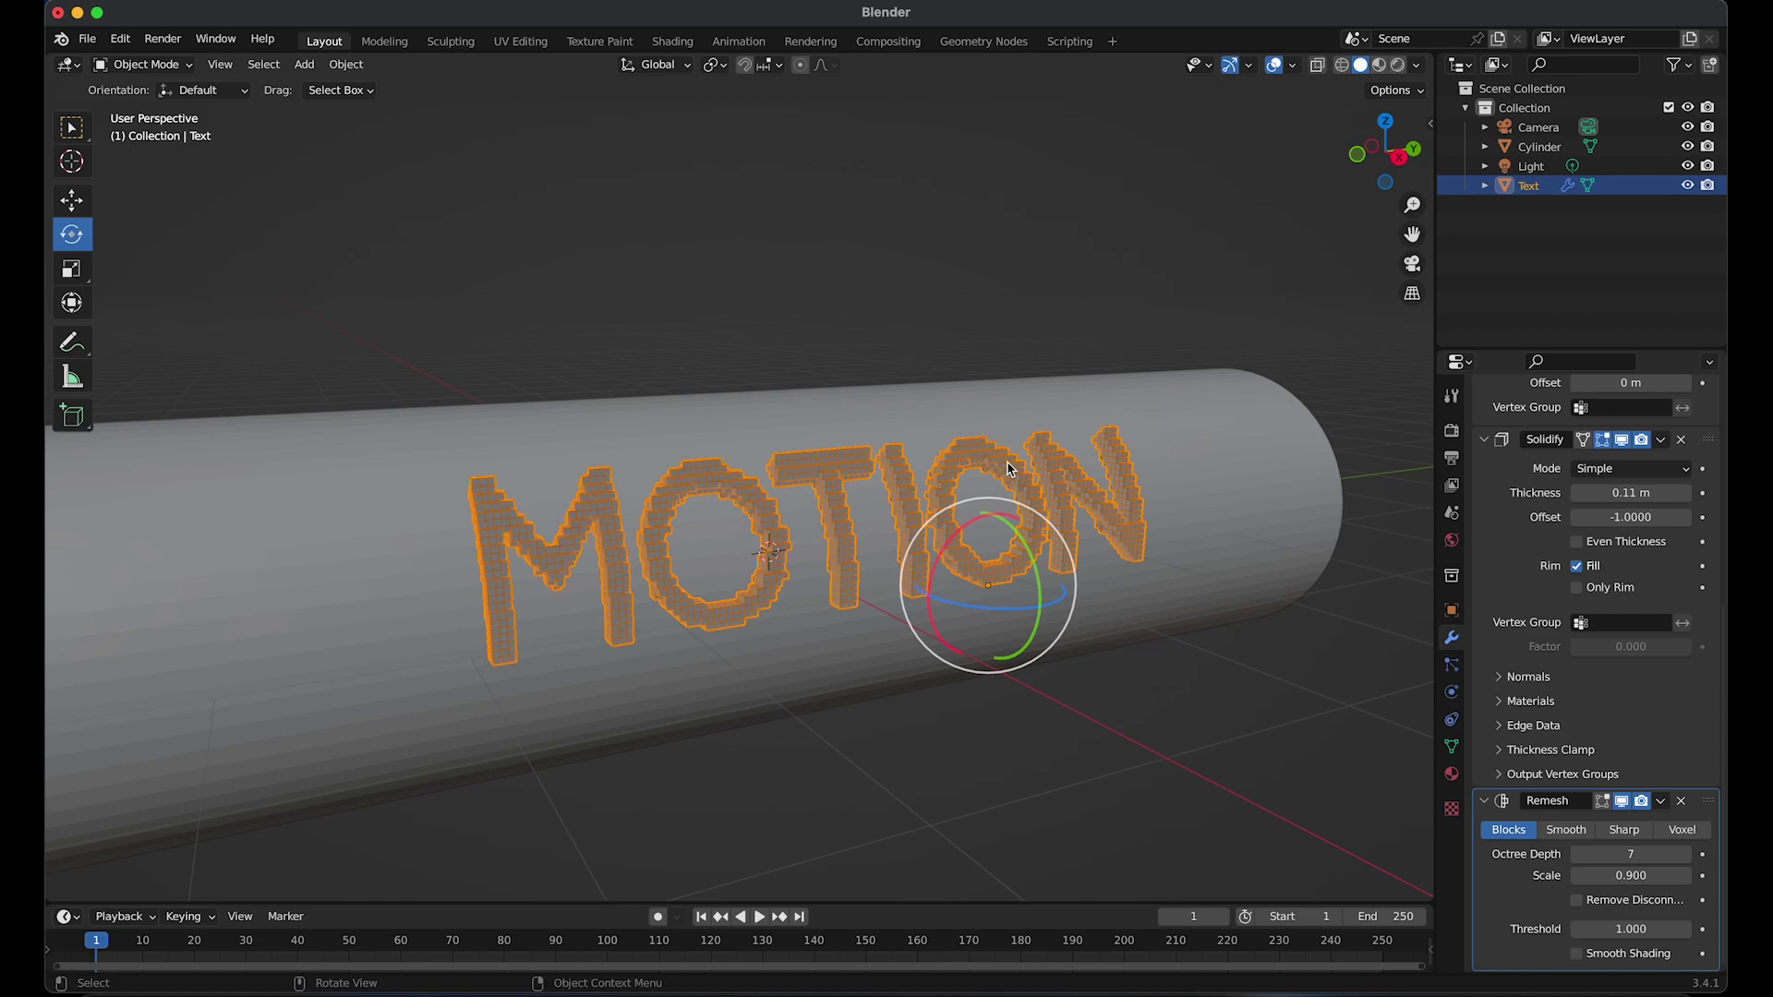
Deselect the text and turn off its wireframe in the viewport display
key(alt+a)
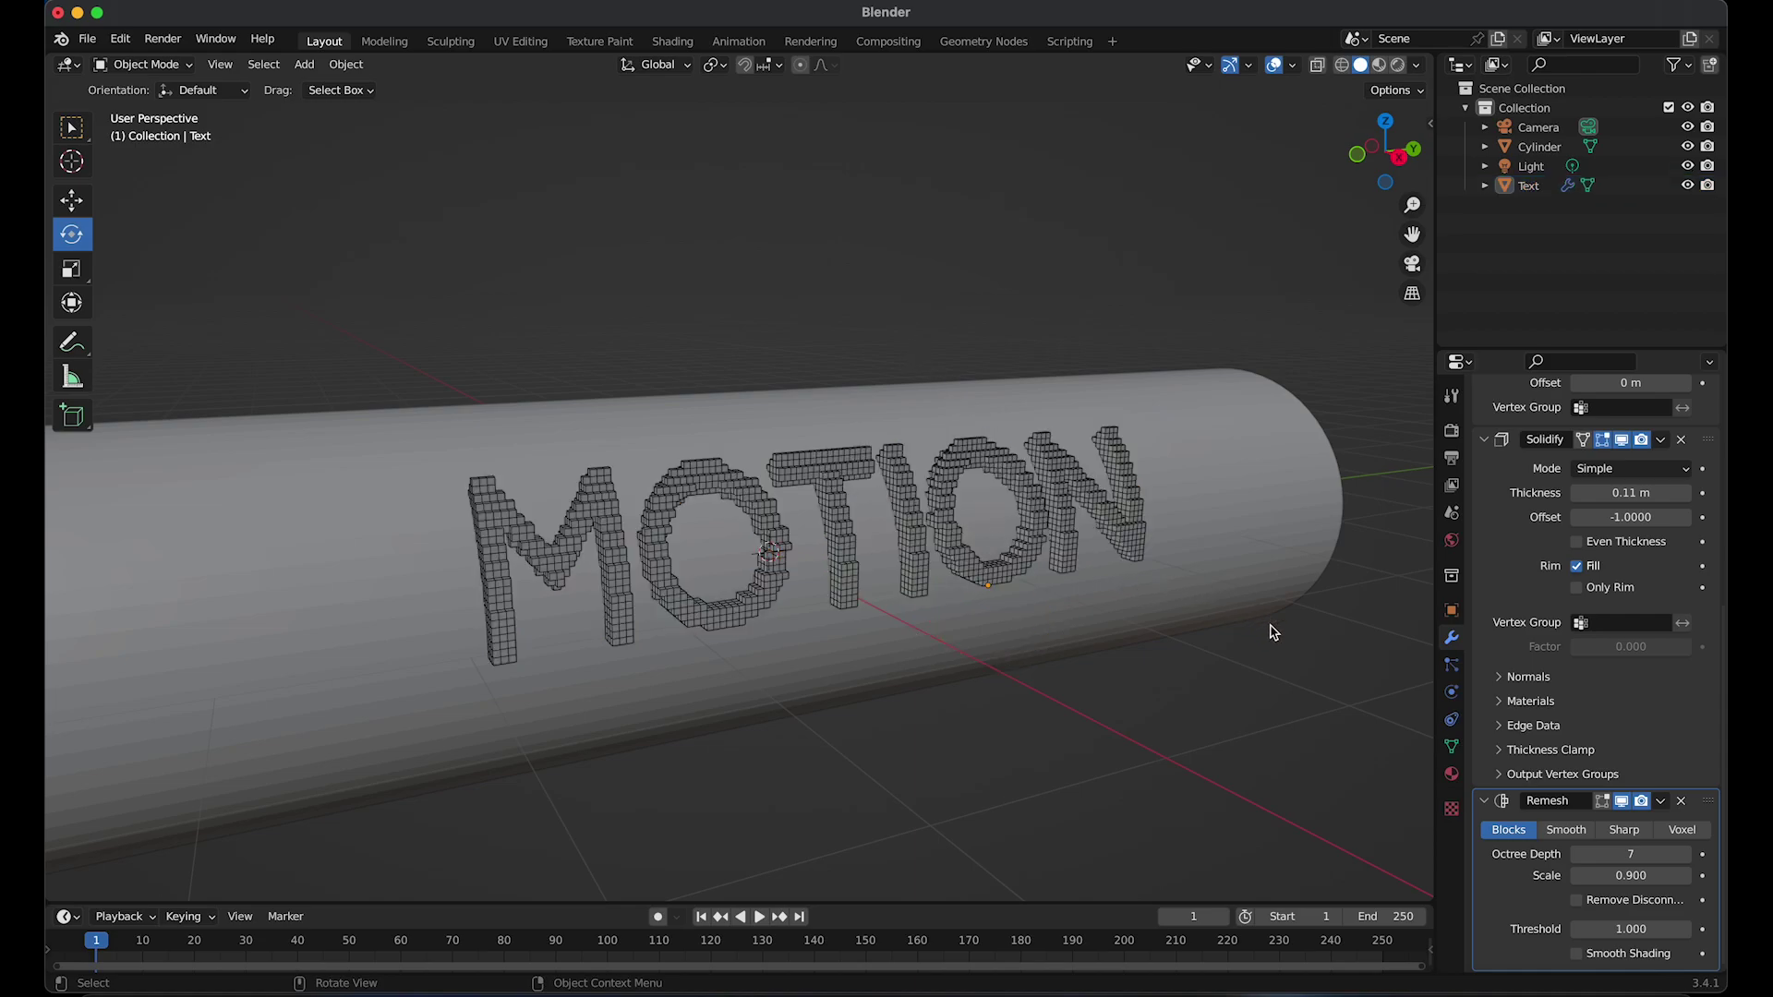
click(1453, 613)
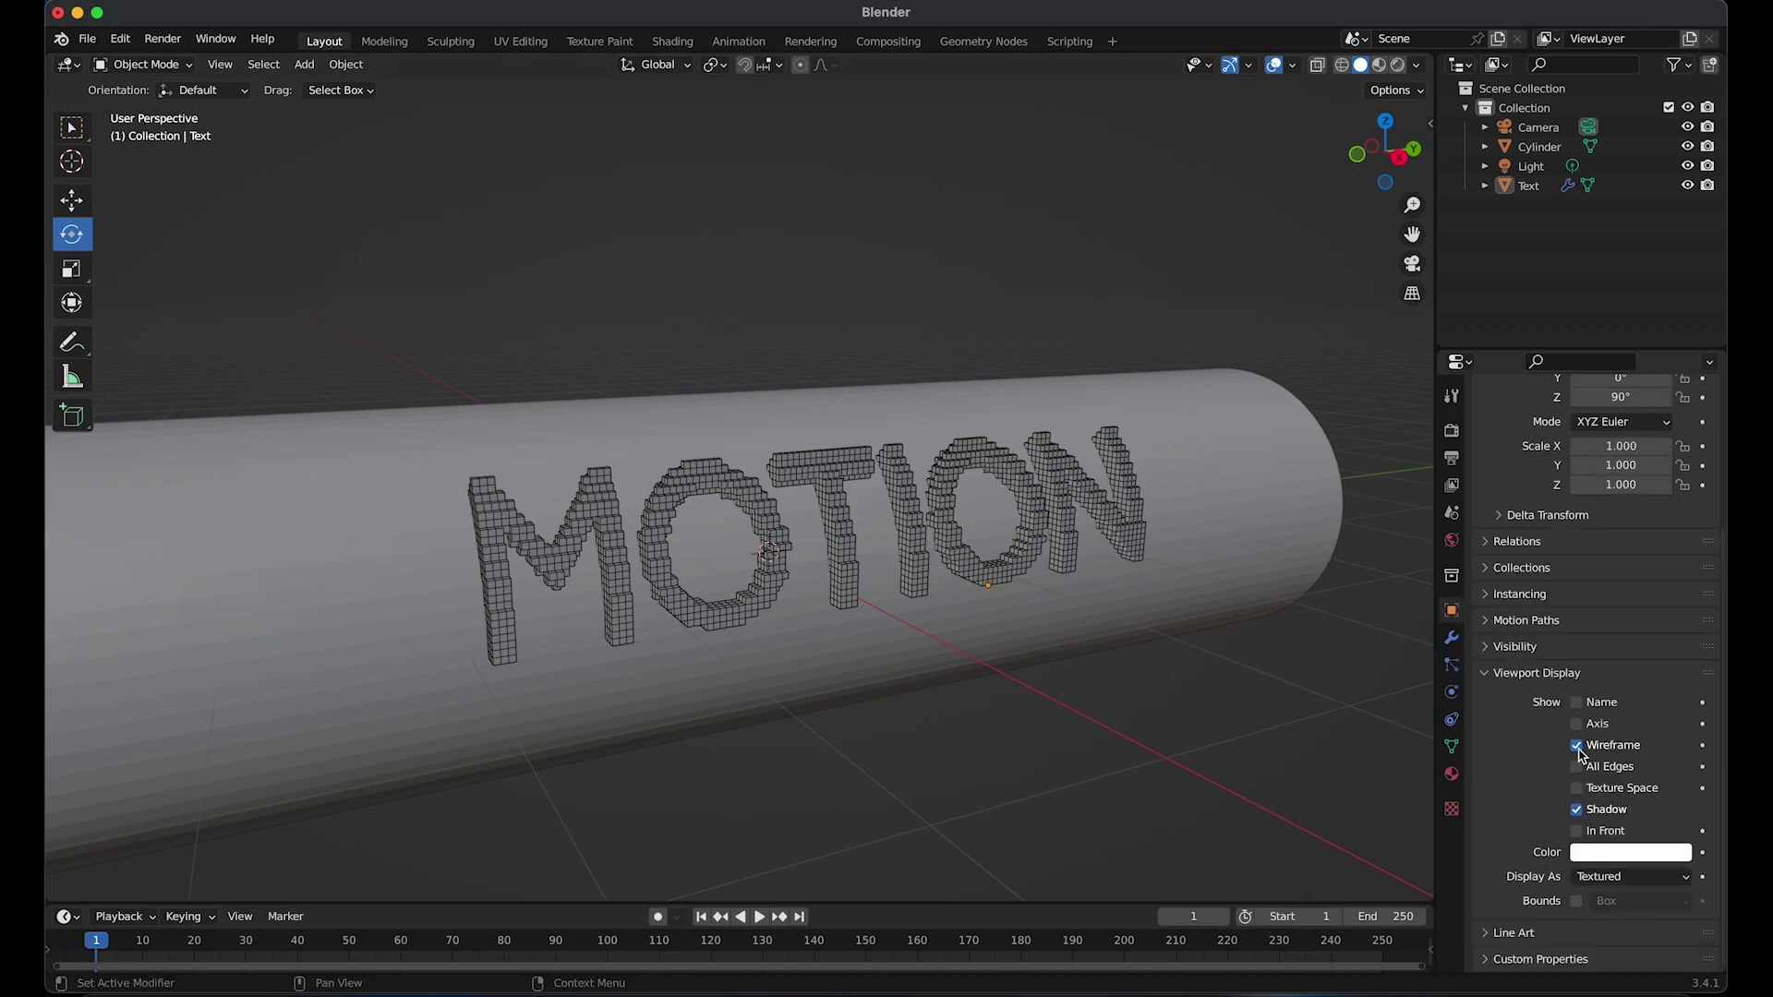
click(1577, 746)
middle_drag(827, 434, 799, 412)
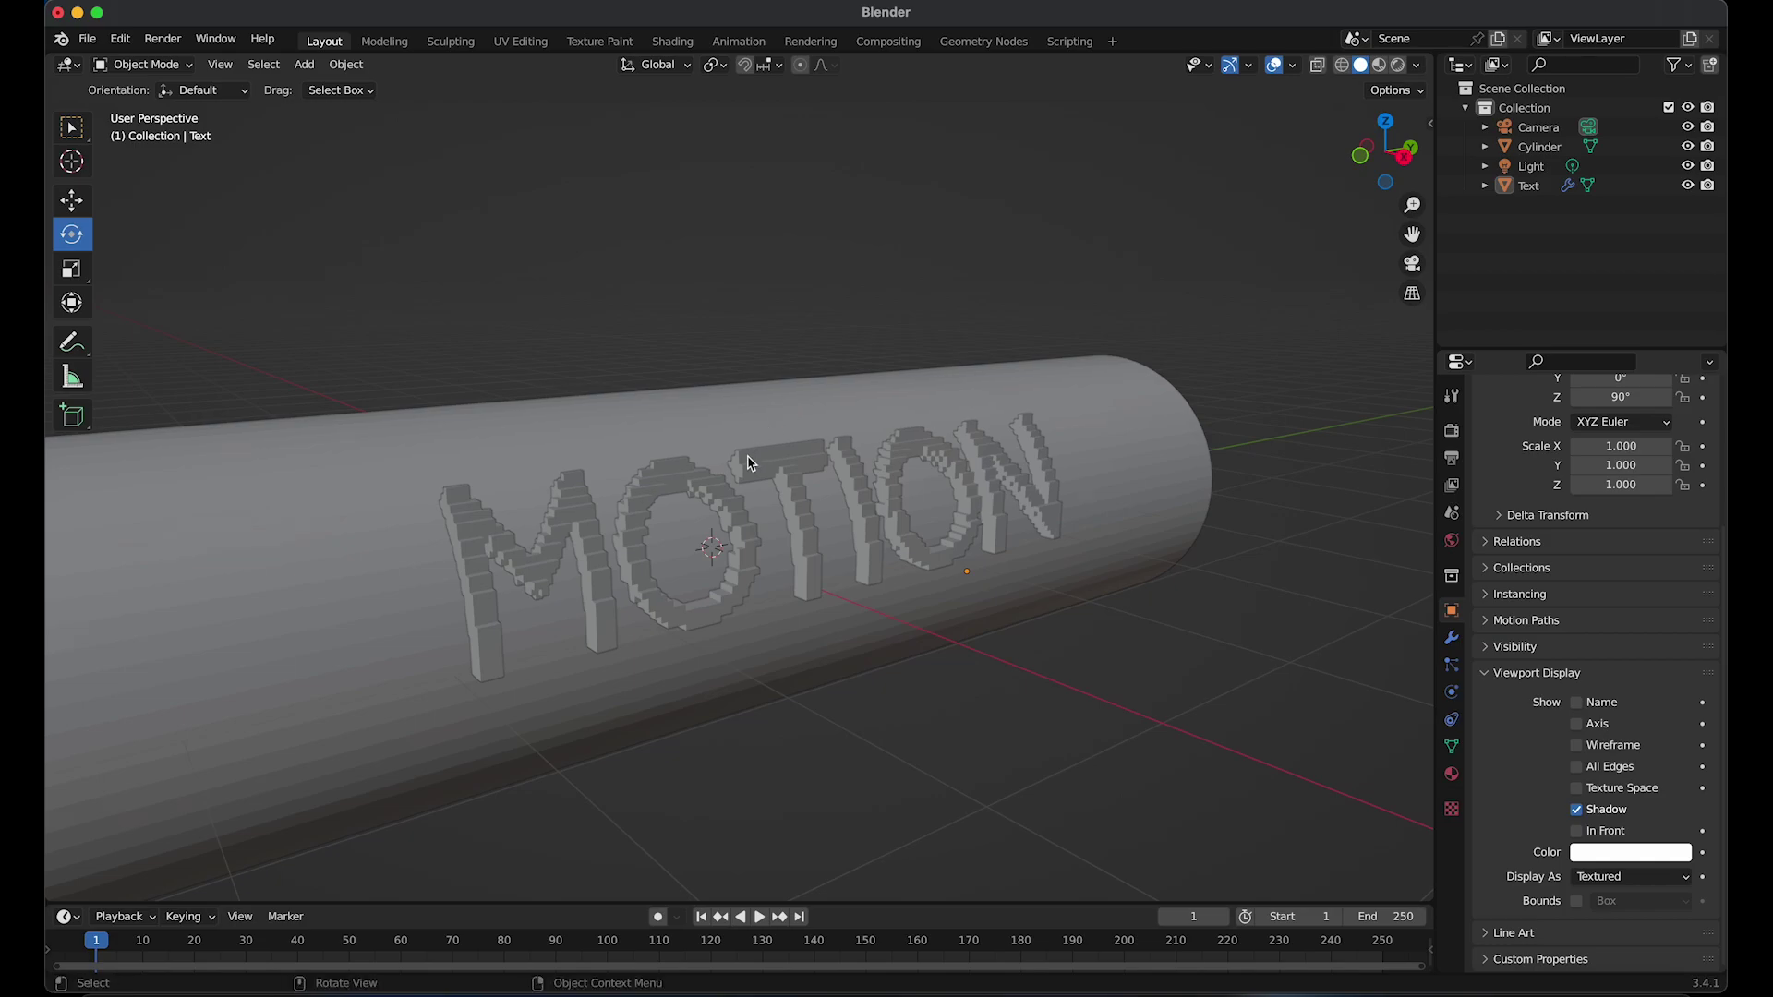
middle_drag(749, 467, 740, 476)
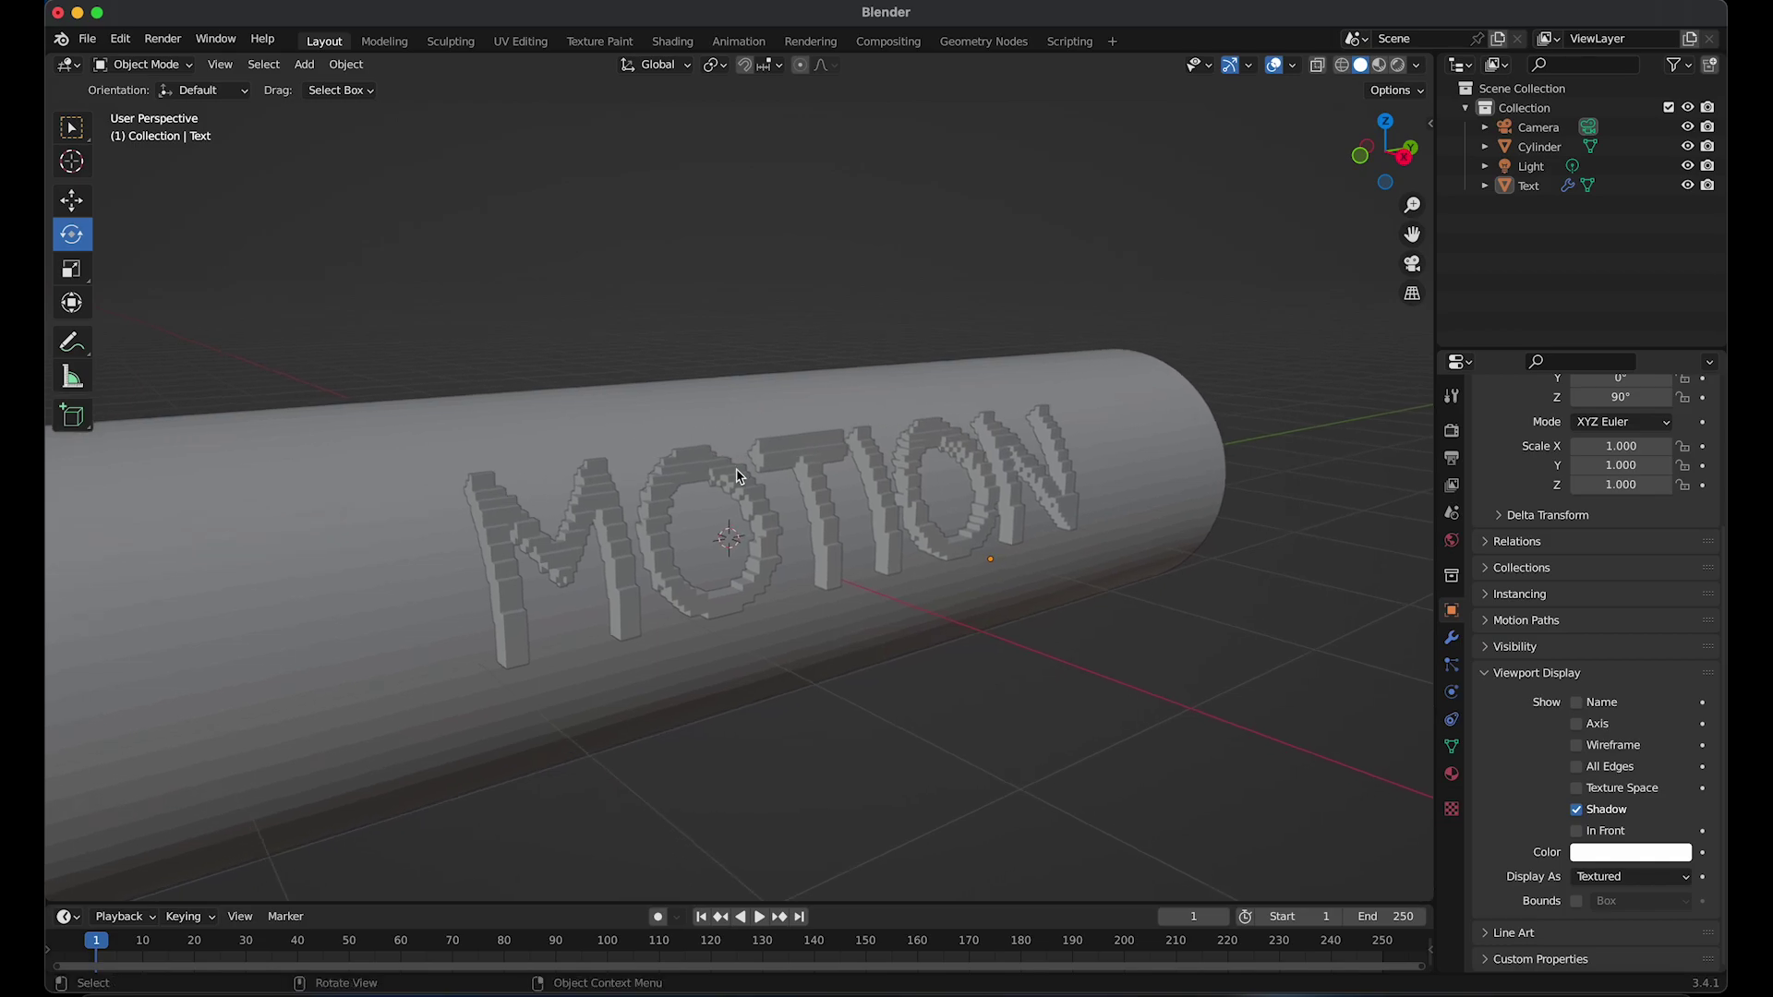
Duplicate the MOTION text, raise the copy and move it about -1.92 m along X onto the cylinder's upper side
click(802, 451)
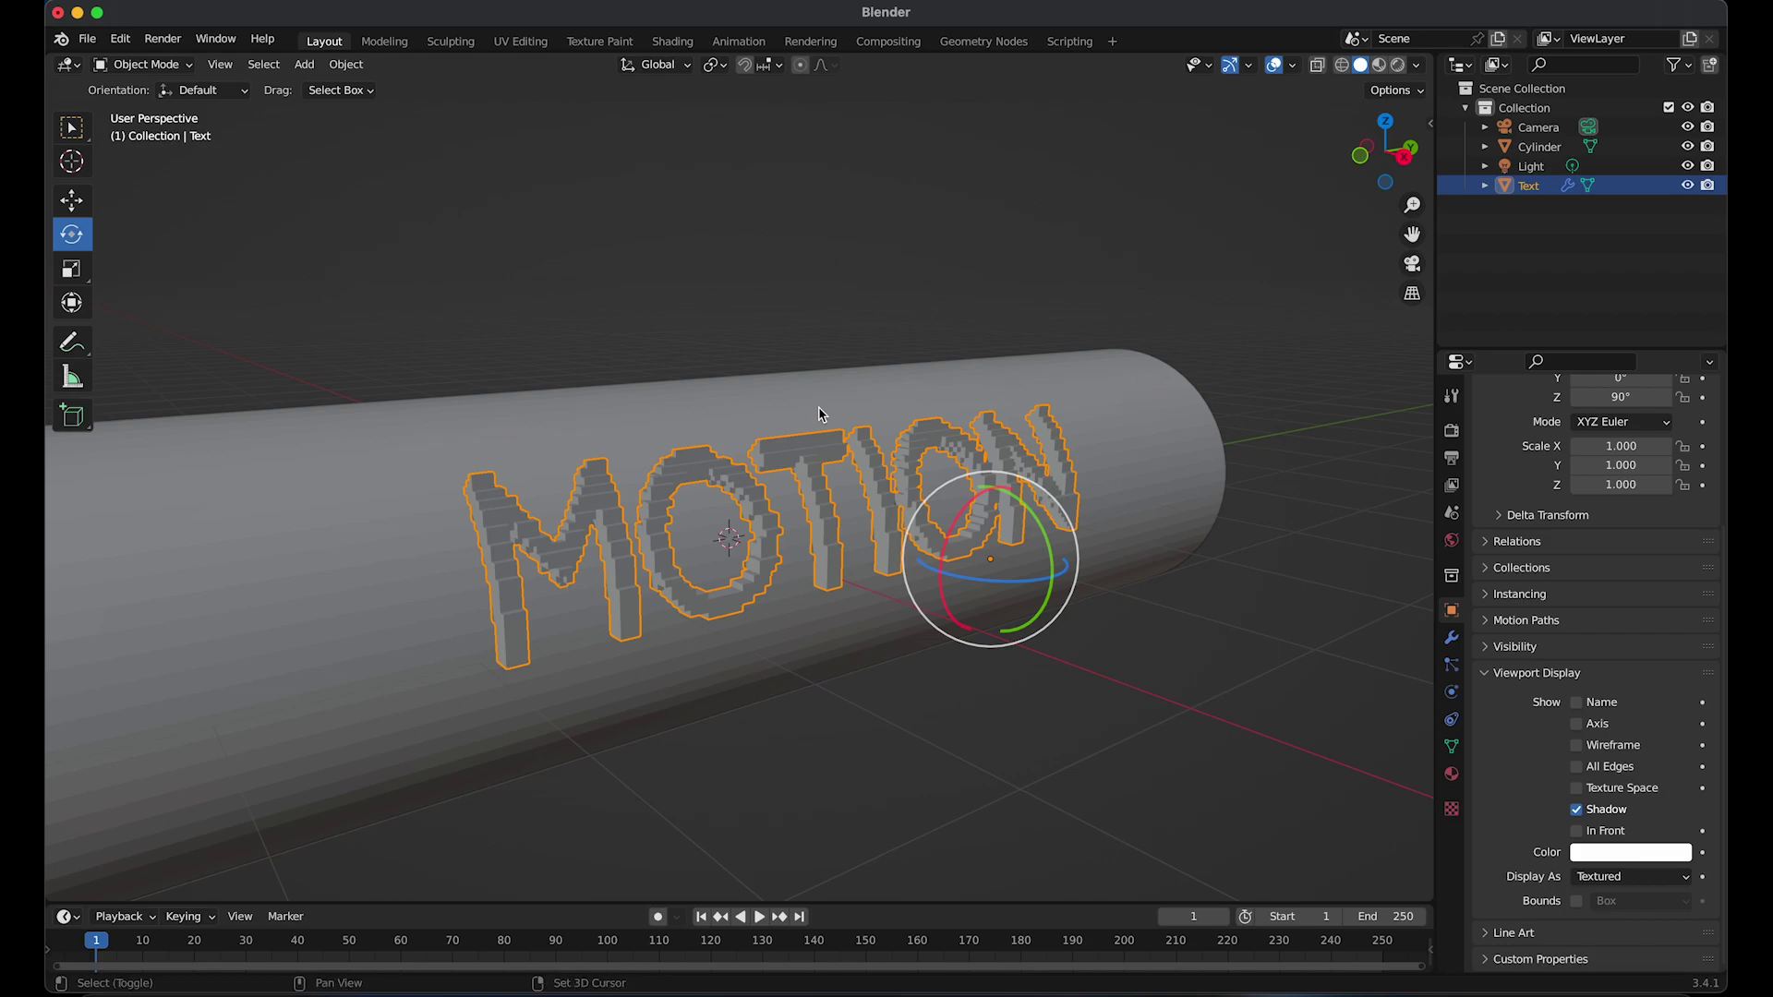
key(shift+d)
right_click(819, 407)
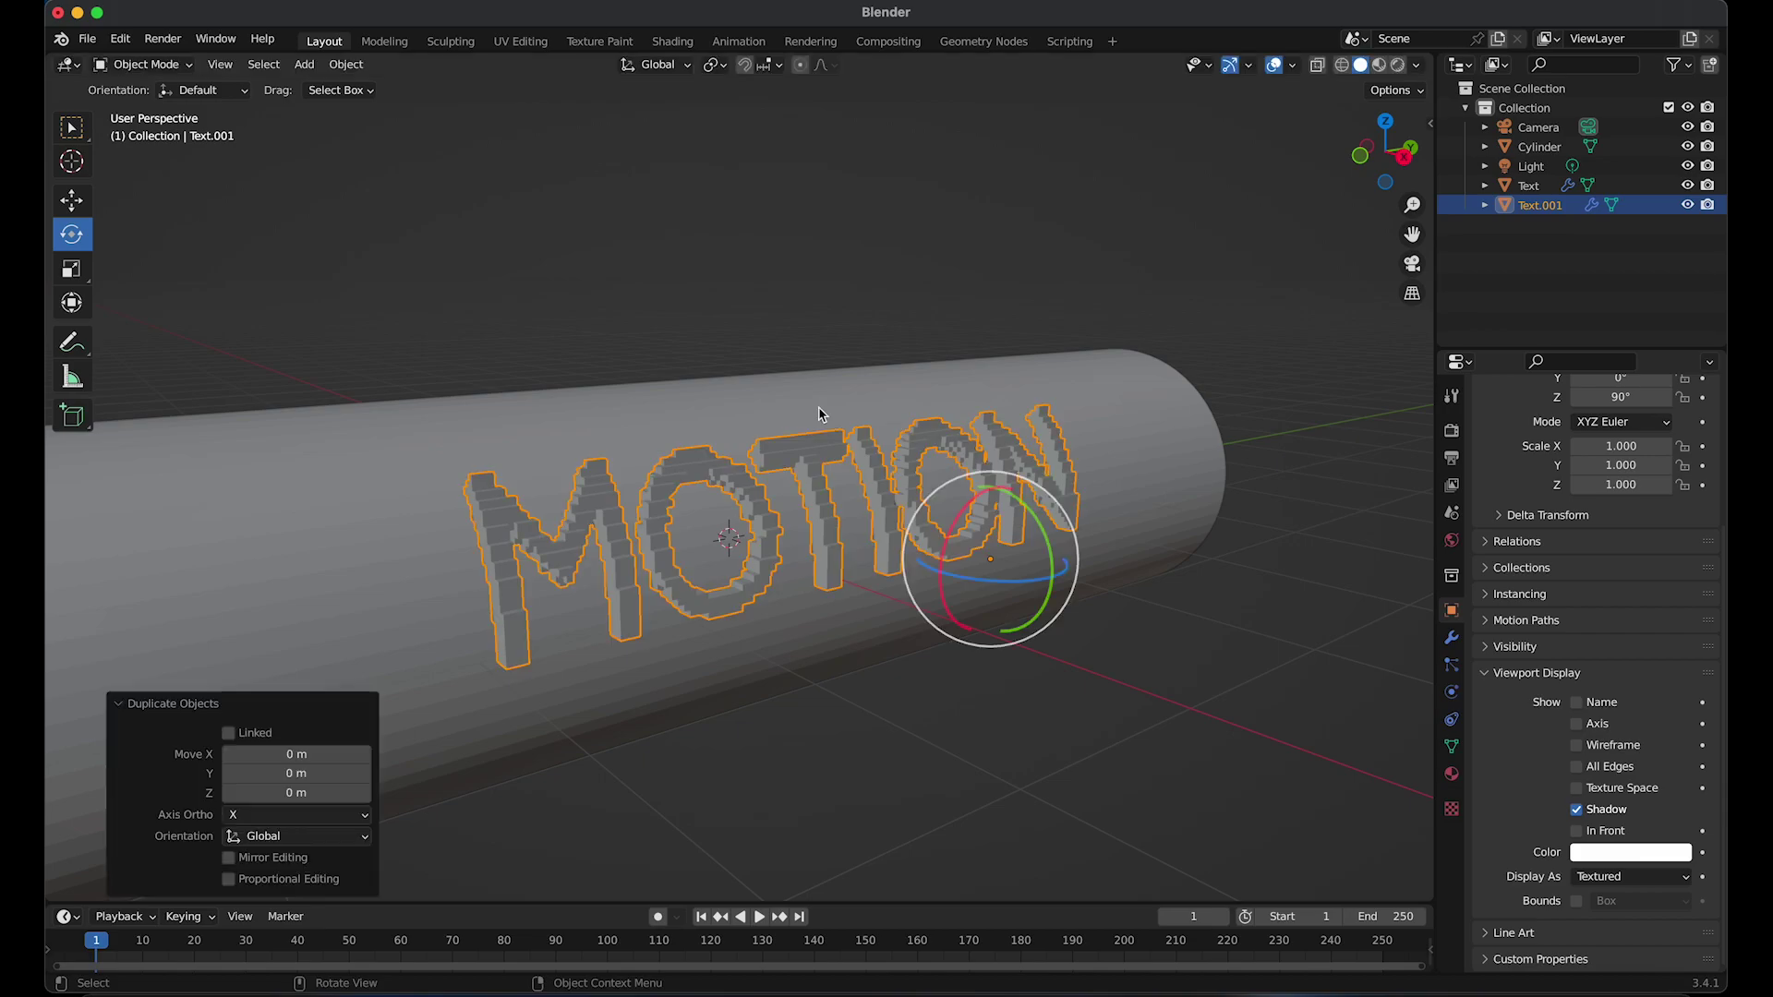
click(80, 207)
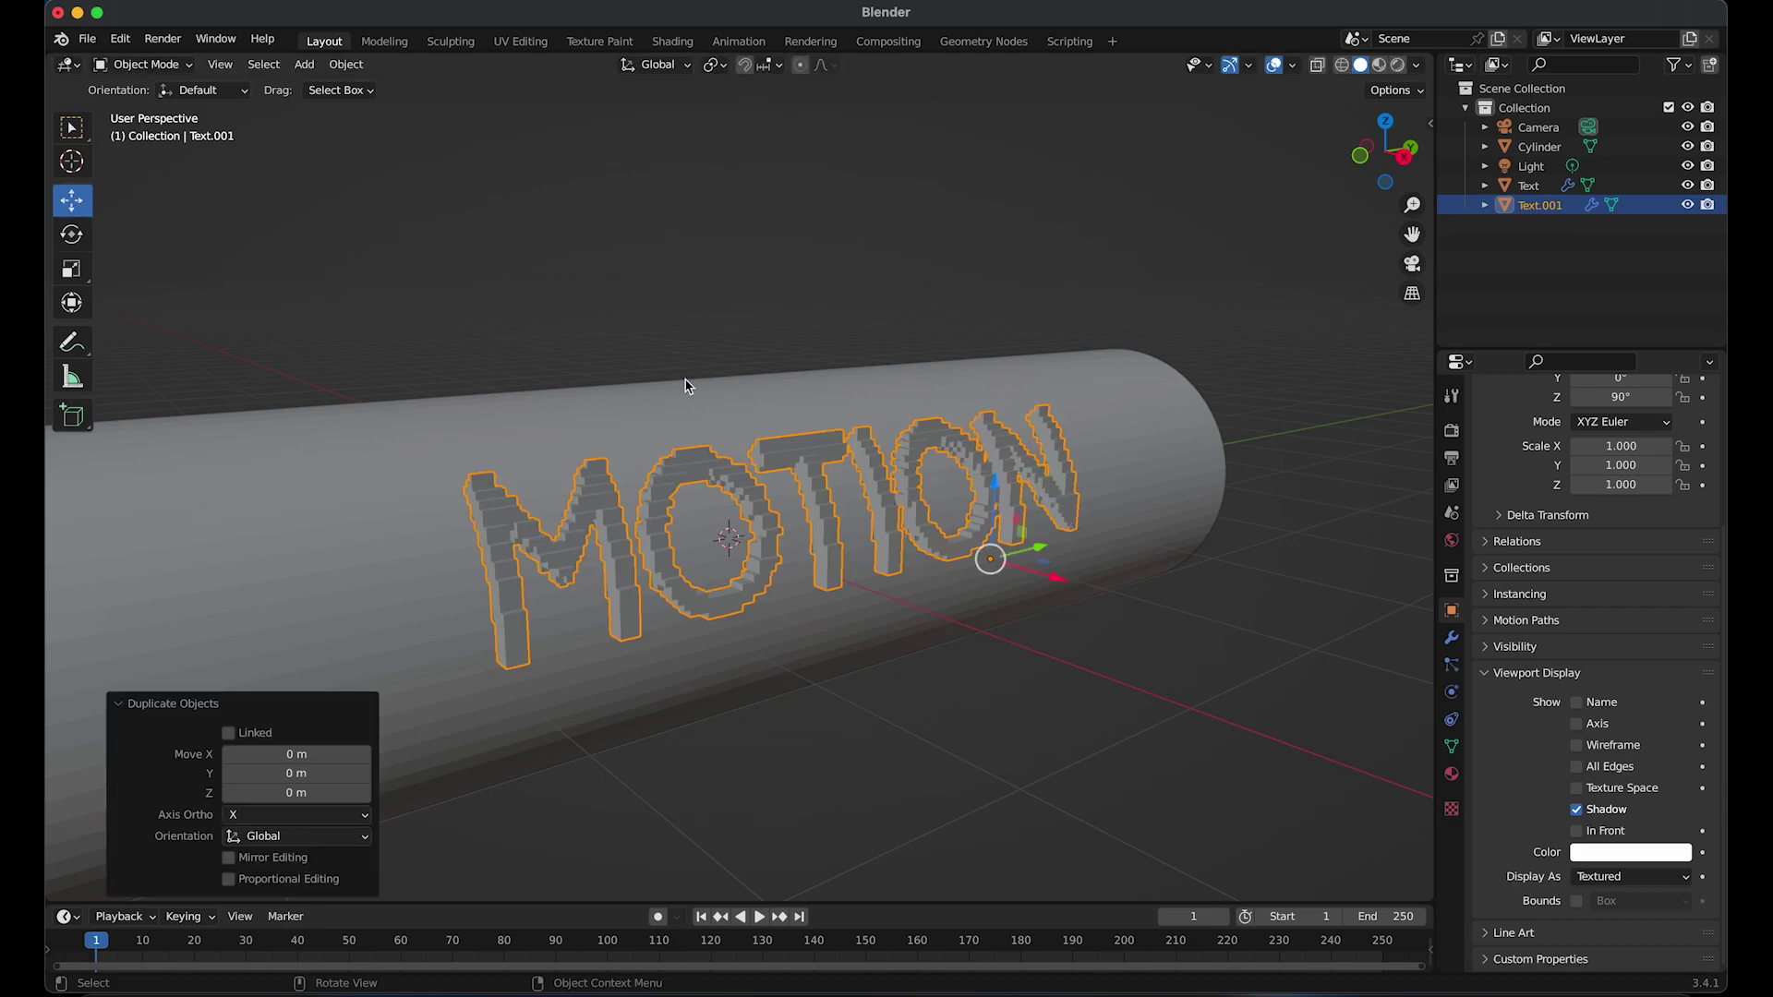
drag(998, 488, 995, 371)
middle_drag(994, 371, 811, 481)
drag(909, 439, 542, 434)
middle_drag(542, 434, 672, 489)
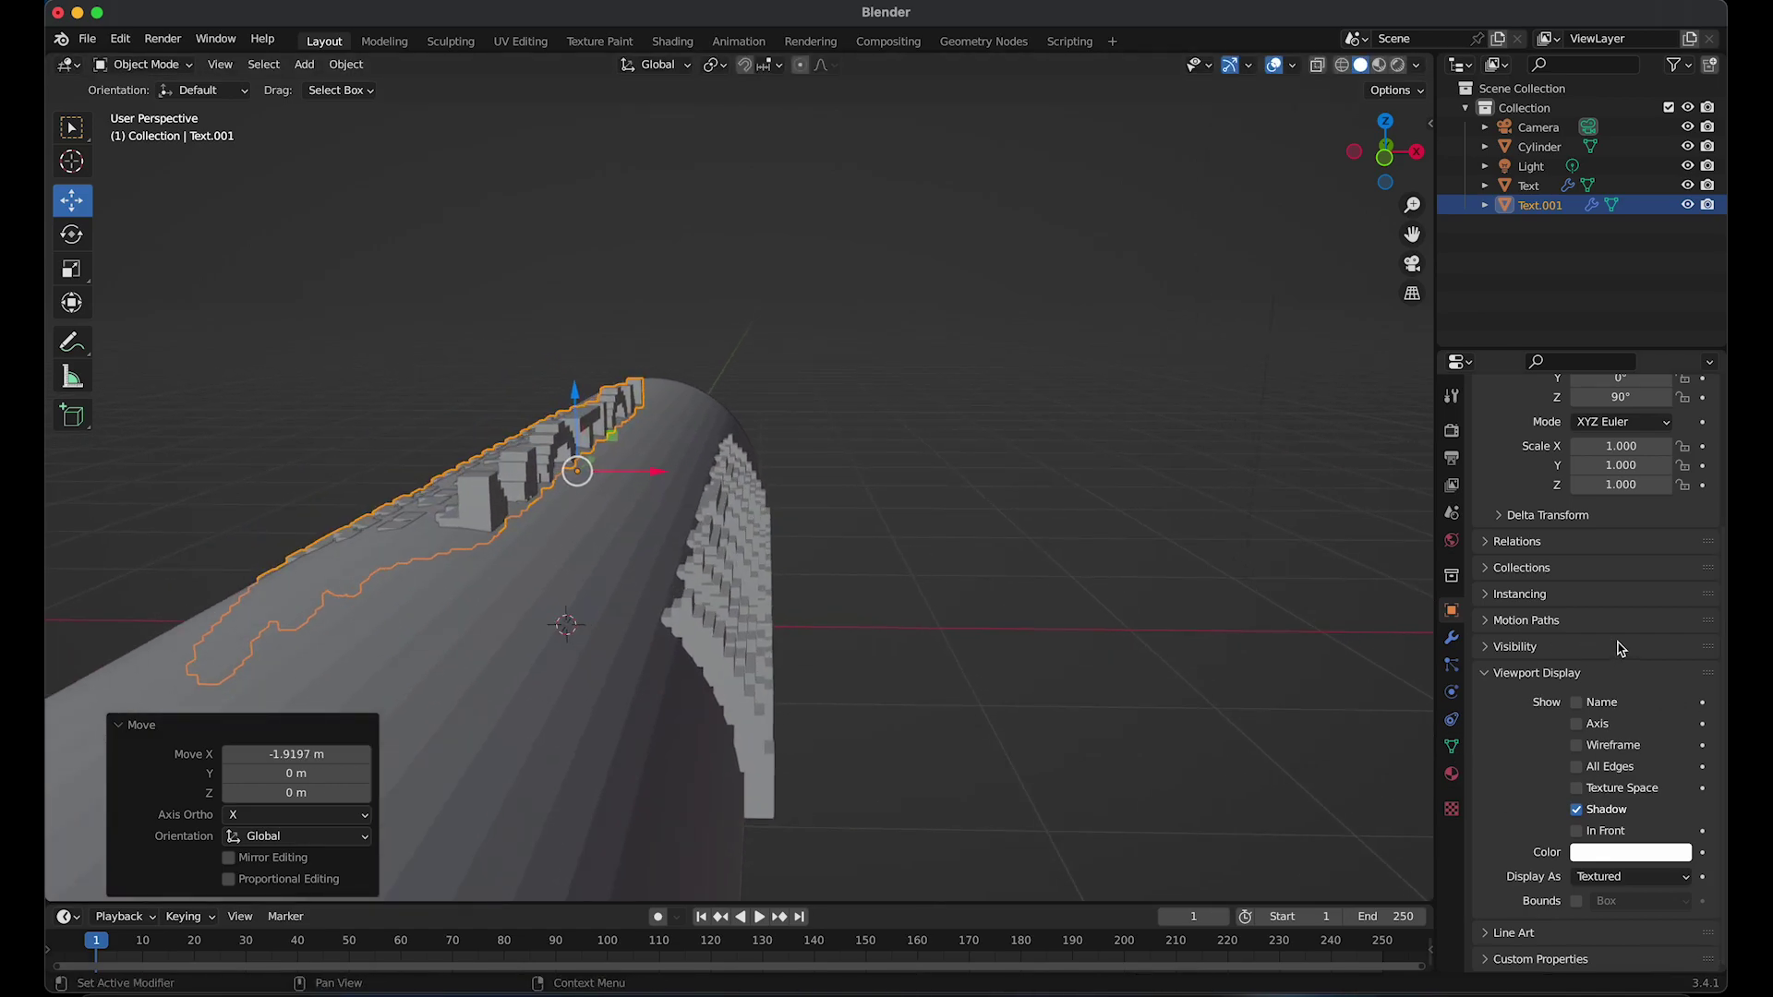
Rotate the upper text copy to 5.8° around X and fine-tune its location to about X 0.30 m, Z 1.13 m
scroll(1617, 649, up, 5)
drag(1666, 555, 1570, 558)
drag(579, 398, 582, 359)
drag(648, 434, 687, 463)
middle_drag(688, 464, 647, 484)
mouse_move(688, 330)
mouse_down()
mouse_move(689, 356)
mouse_move(687, 310)
mouse_up()
drag(1639, 551, 1625, 552)
mouse_move(604, 441)
middle_down()
mouse_move(561, 522)
mouse_move(528, 501)
mouse_move(605, 462)
middle_up()
mouse_move(768, 367)
mouse_down()
mouse_move(746, 363)
mouse_move(770, 368)
mouse_up()
middle_drag(770, 368, 753, 453)
click(665, 325)
click(754, 452)
middle_drag(914, 522, 804, 505)
scroll(899, 519, down, 3)
scroll(679, 502, up, 1)
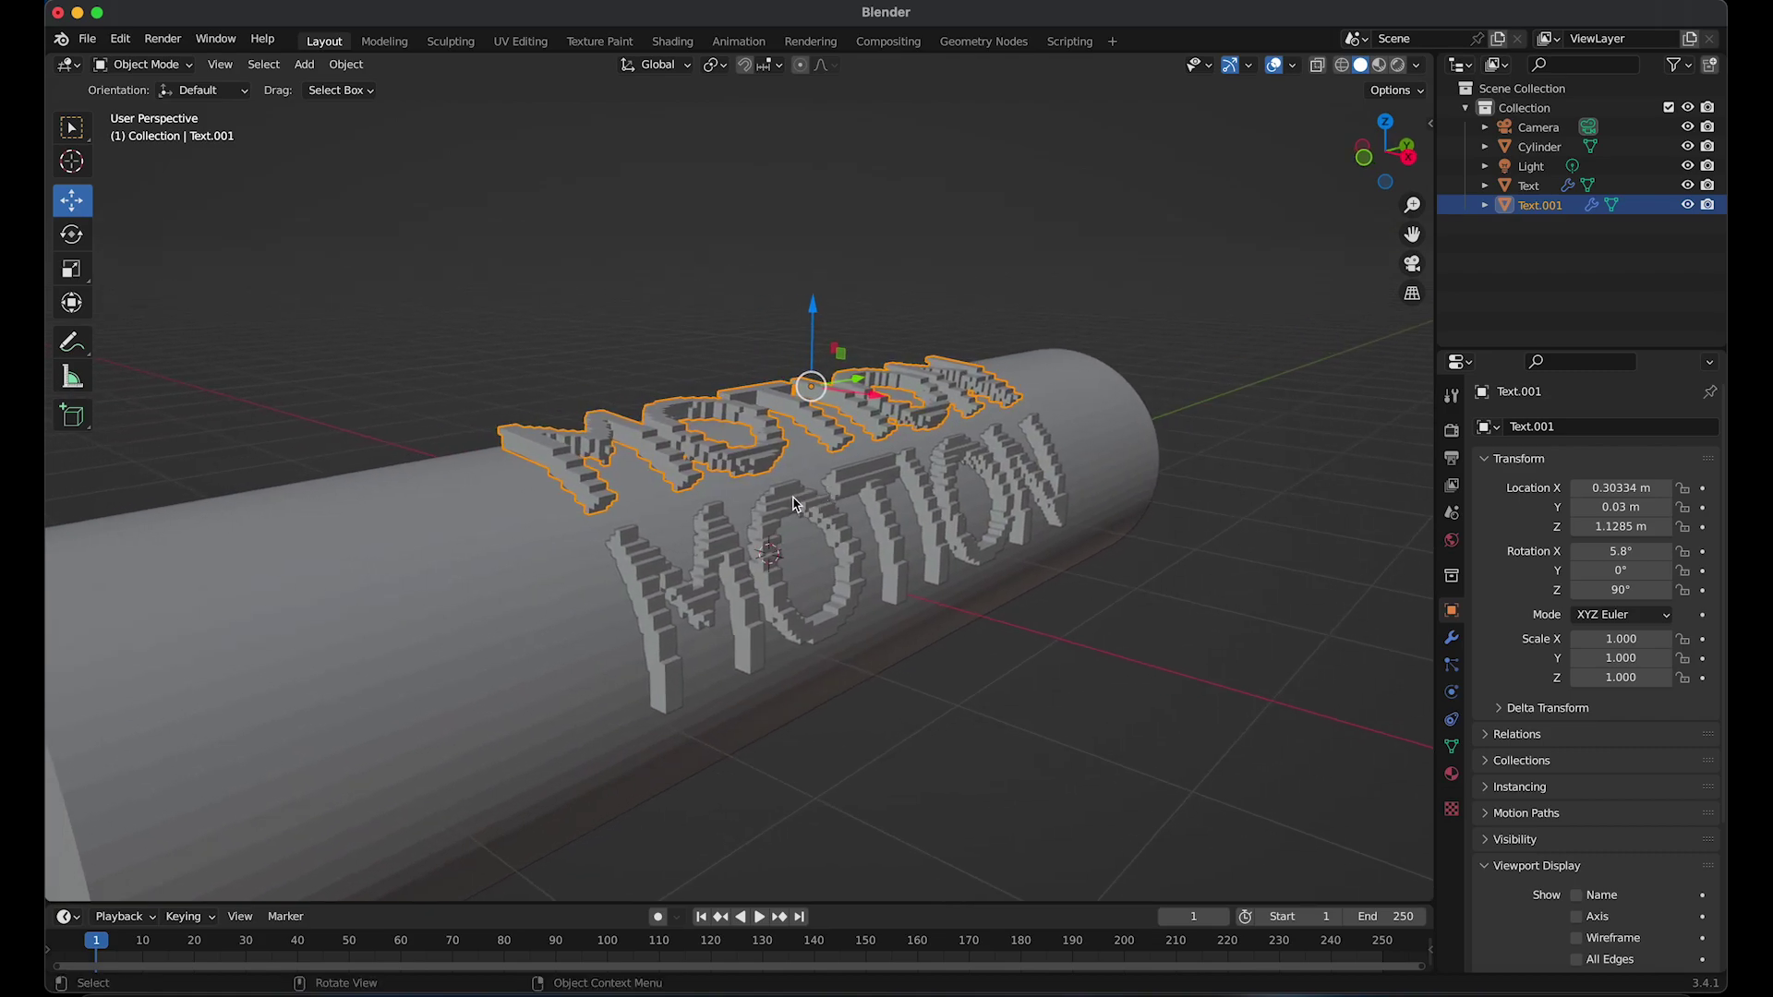
Give the original front text a new material with a red base color of hue 0.997 and saturation 0.959
click(802, 503)
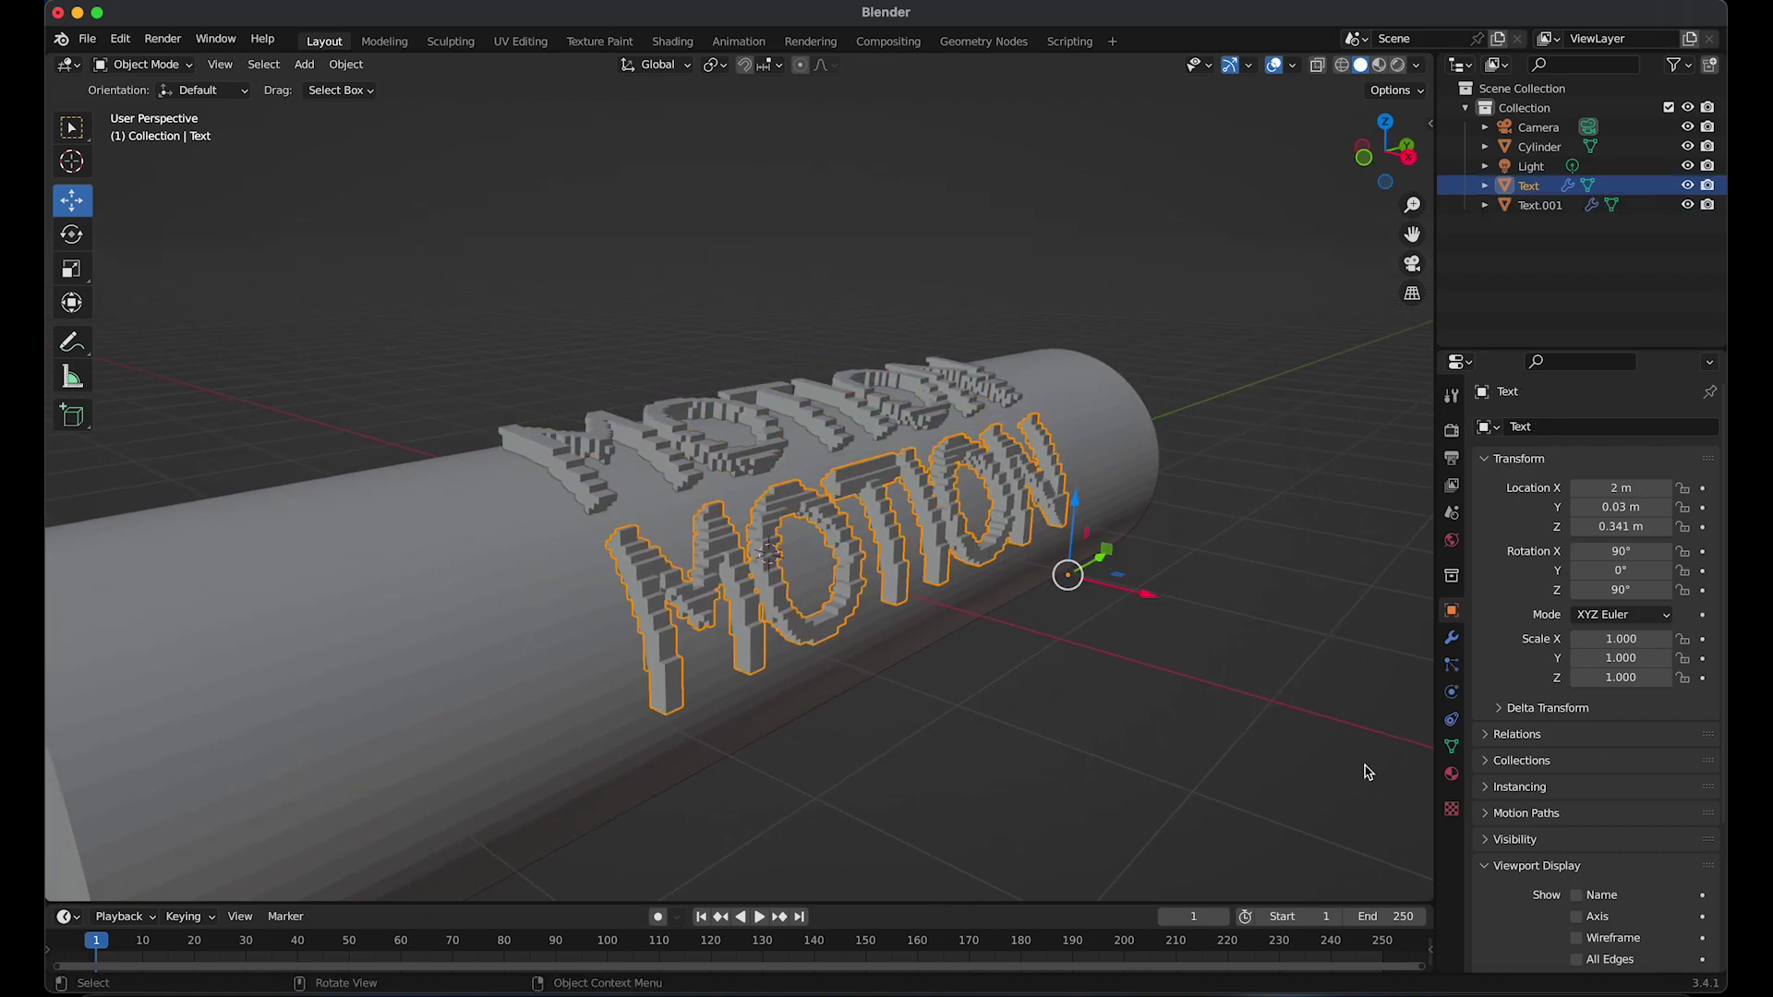
click(1452, 777)
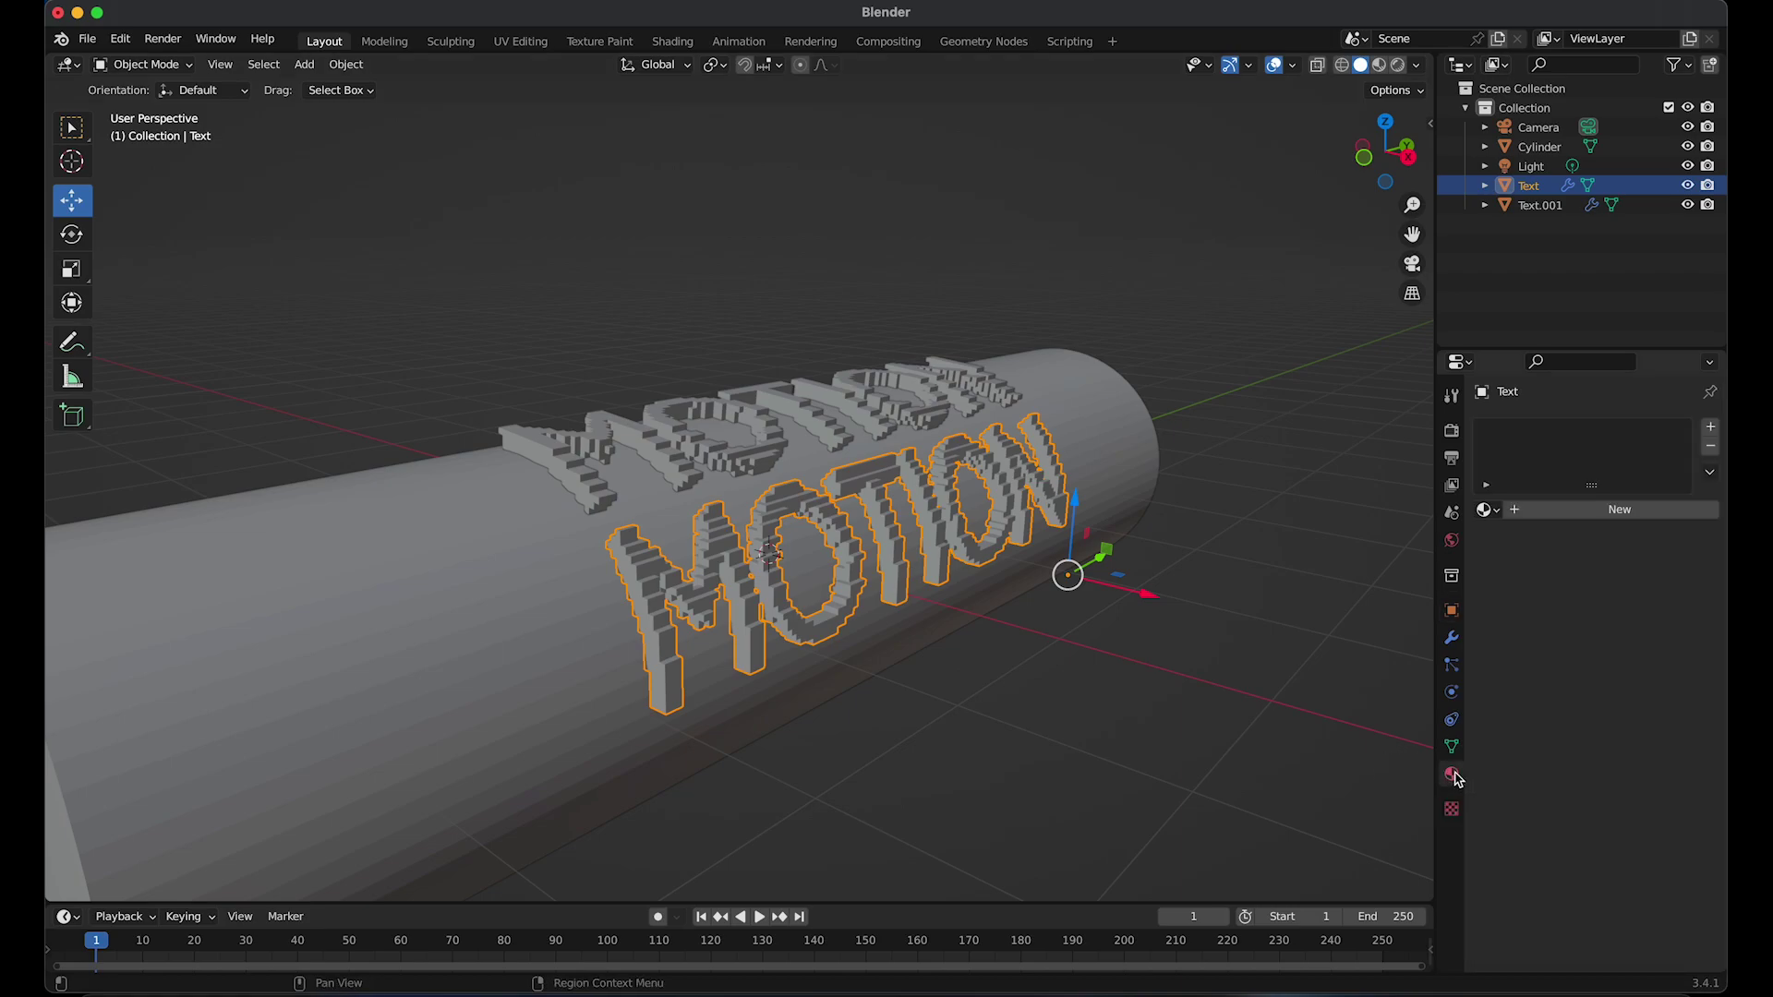
click(1552, 520)
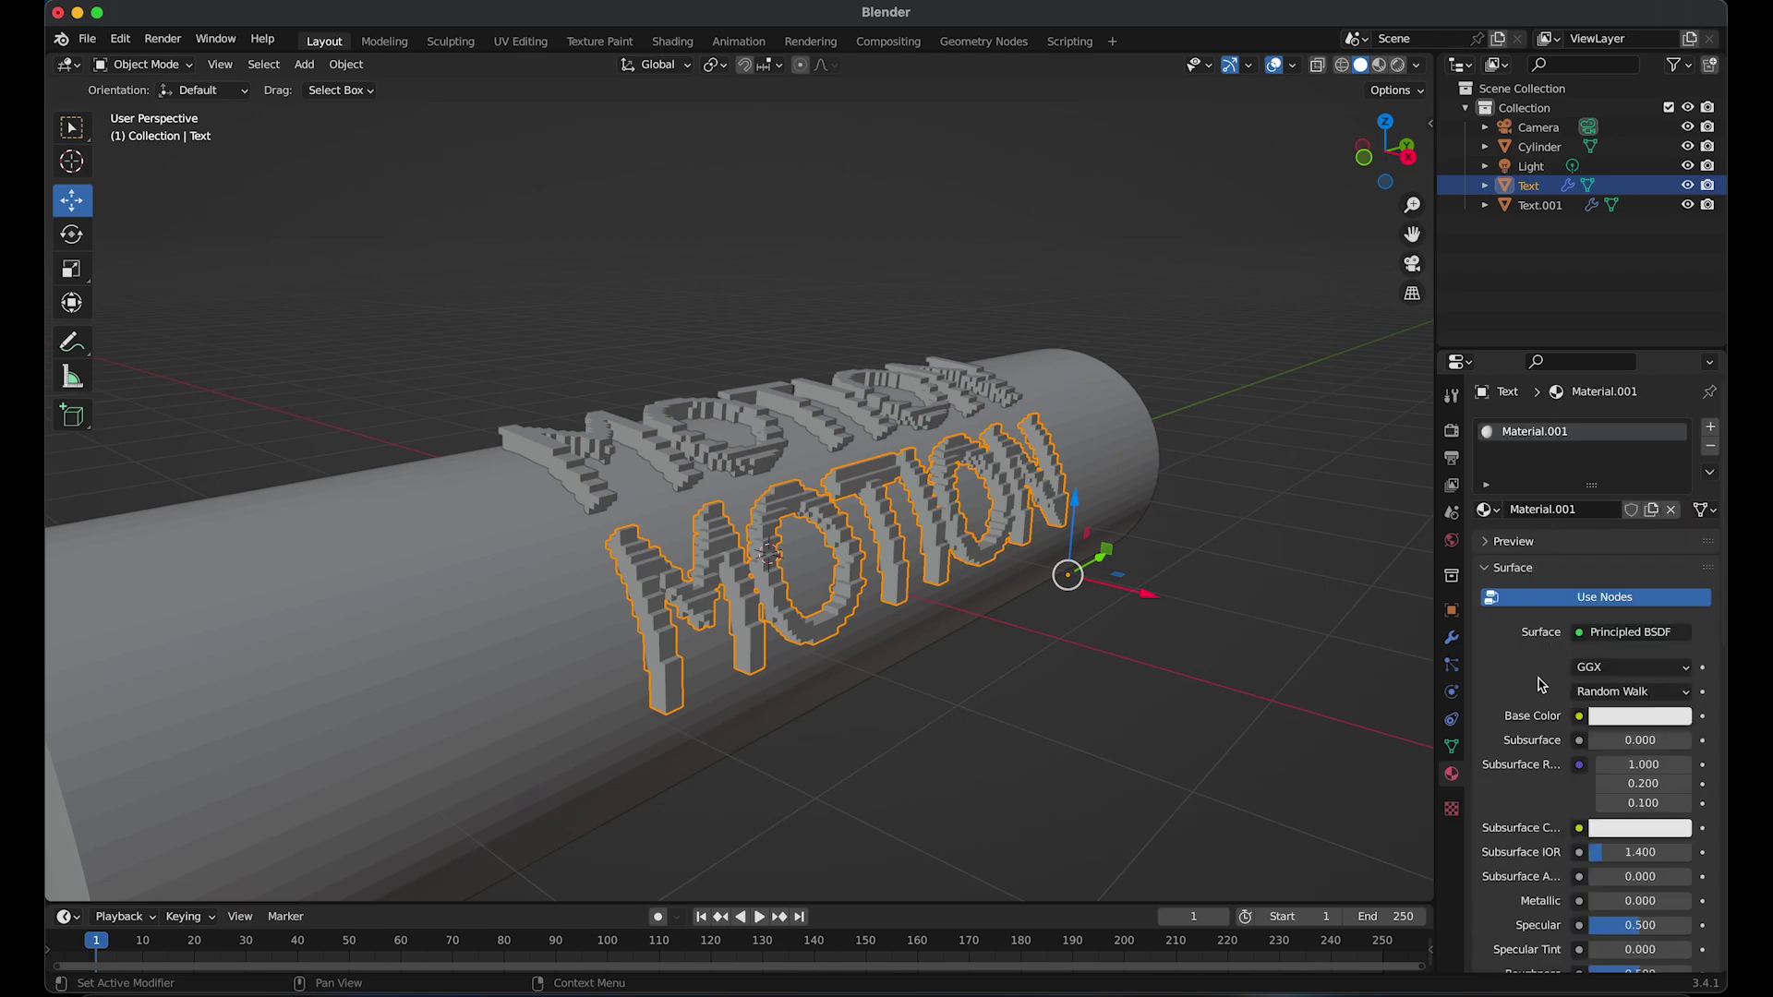
click(1637, 722)
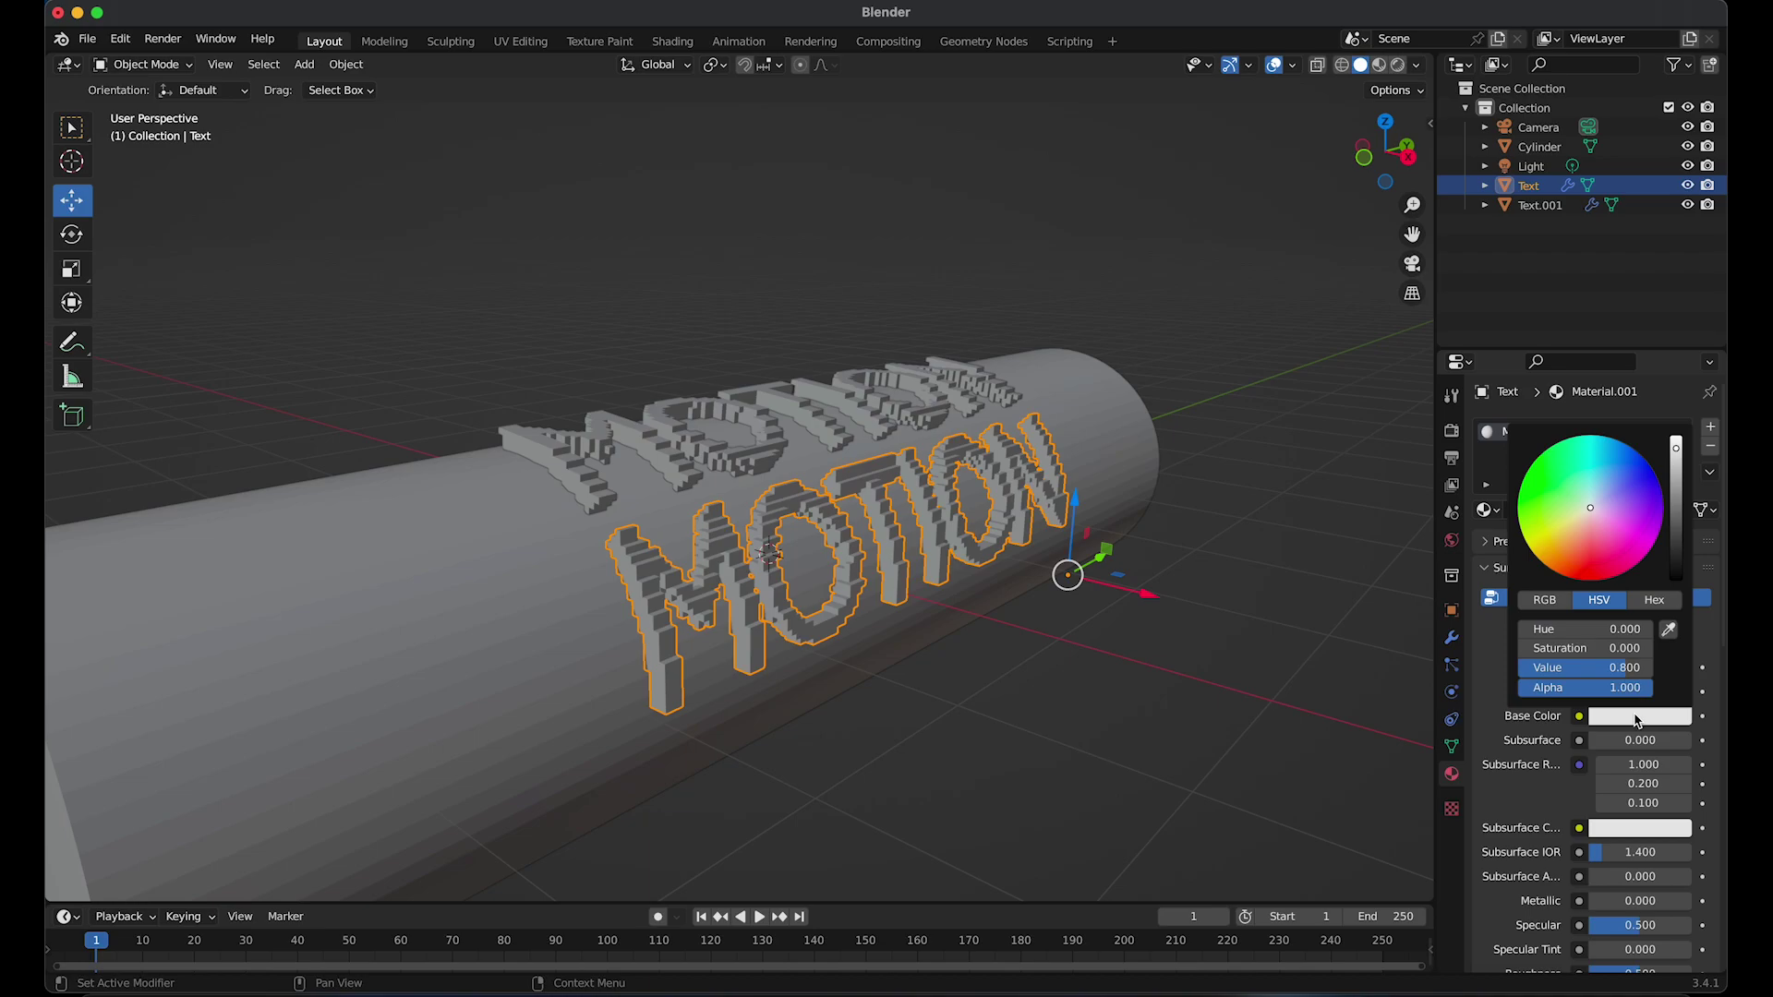
click(1606, 629)
text(0.997)
key(Tab)
text(0.)
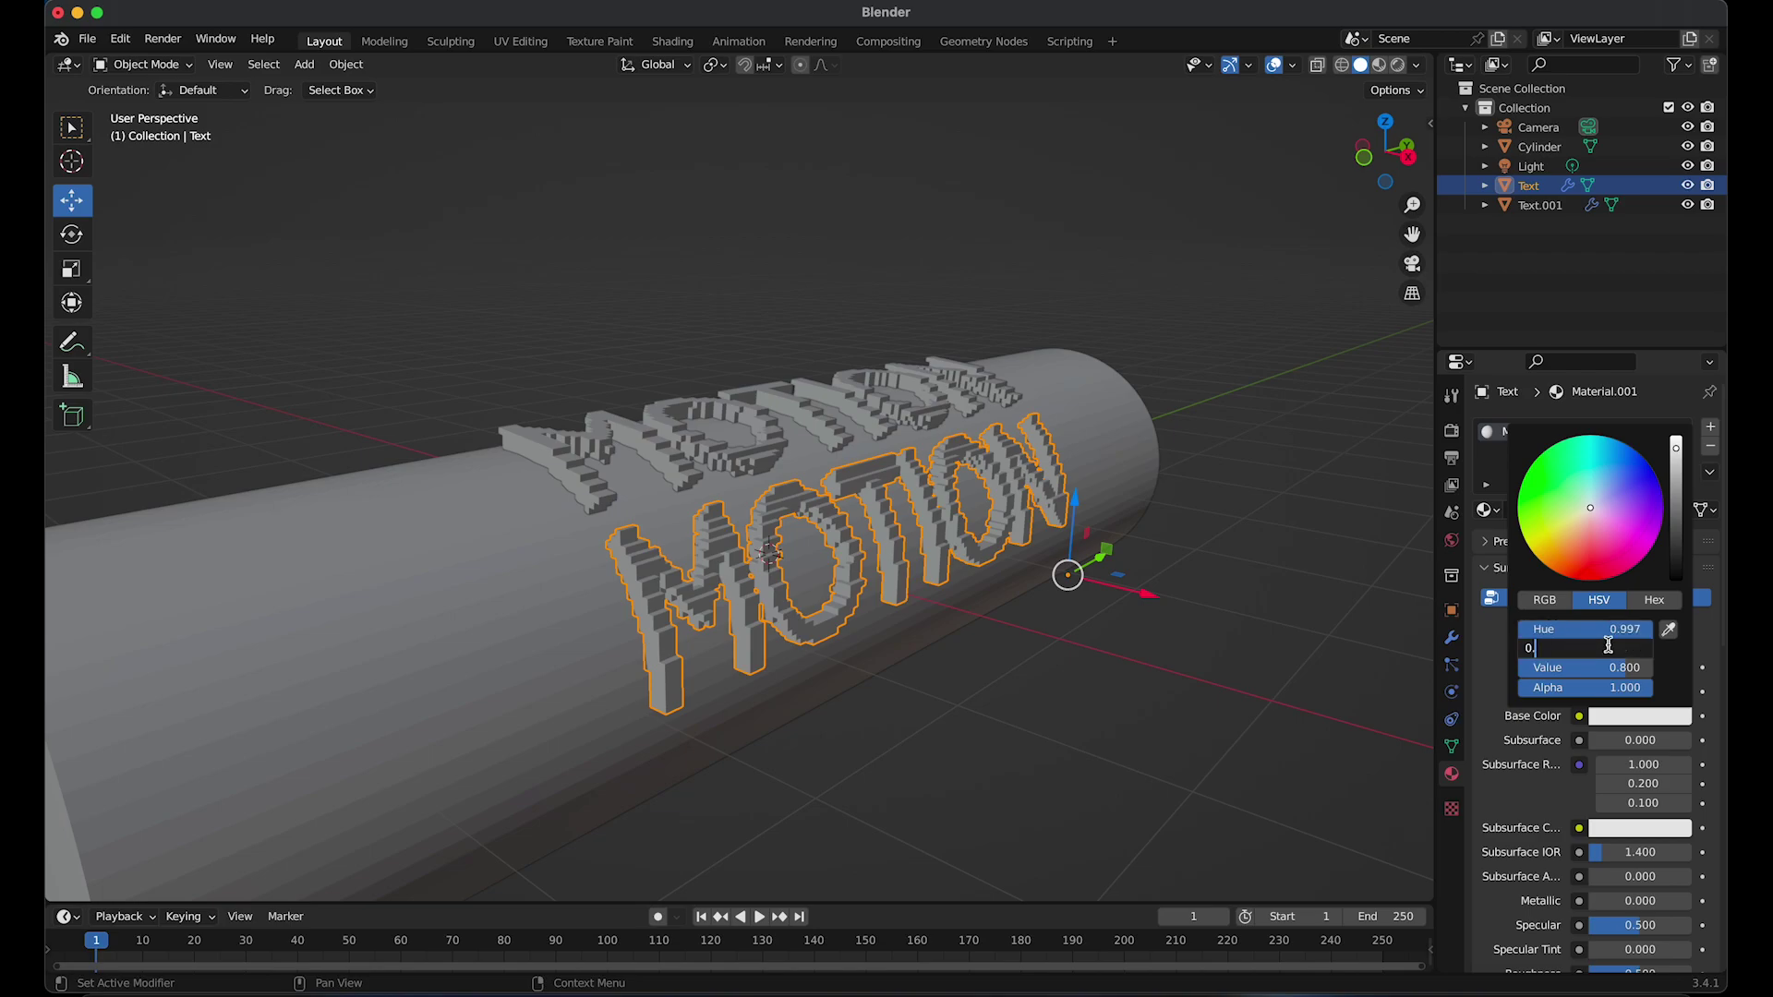
text(959)
key(Return)
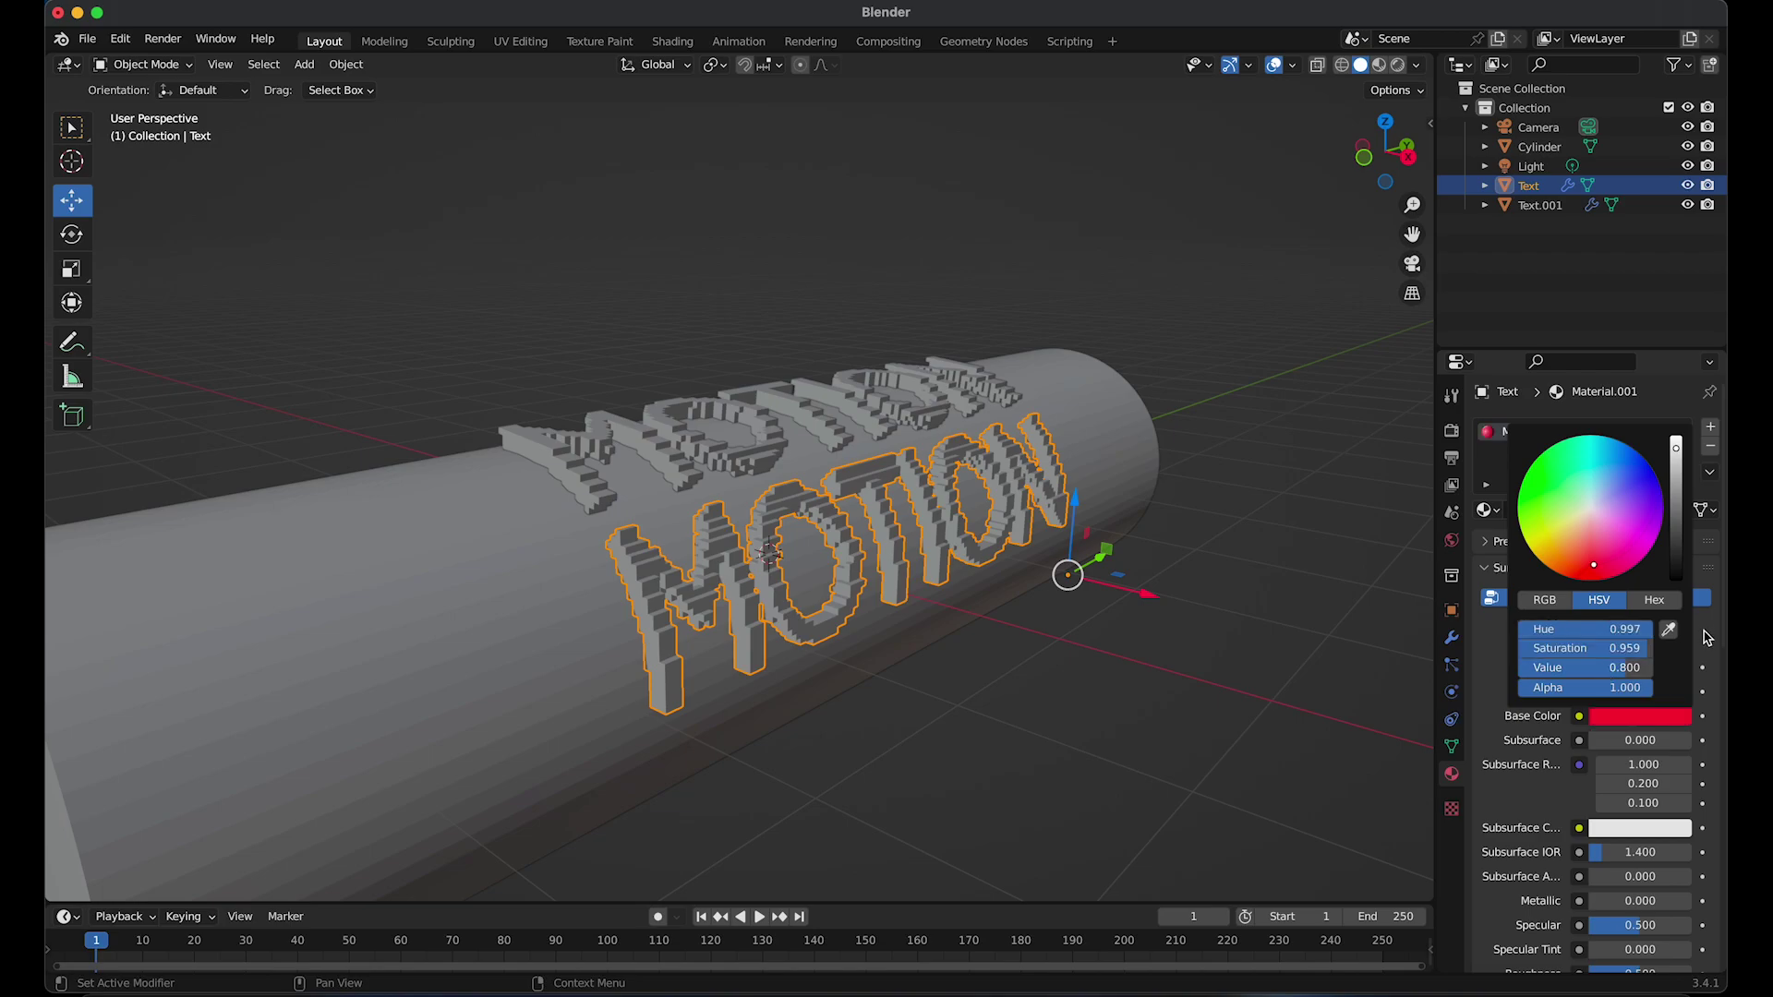
Deselect the text, check its material color in Material Preview shading and return to Solid shading
click(1315, 309)
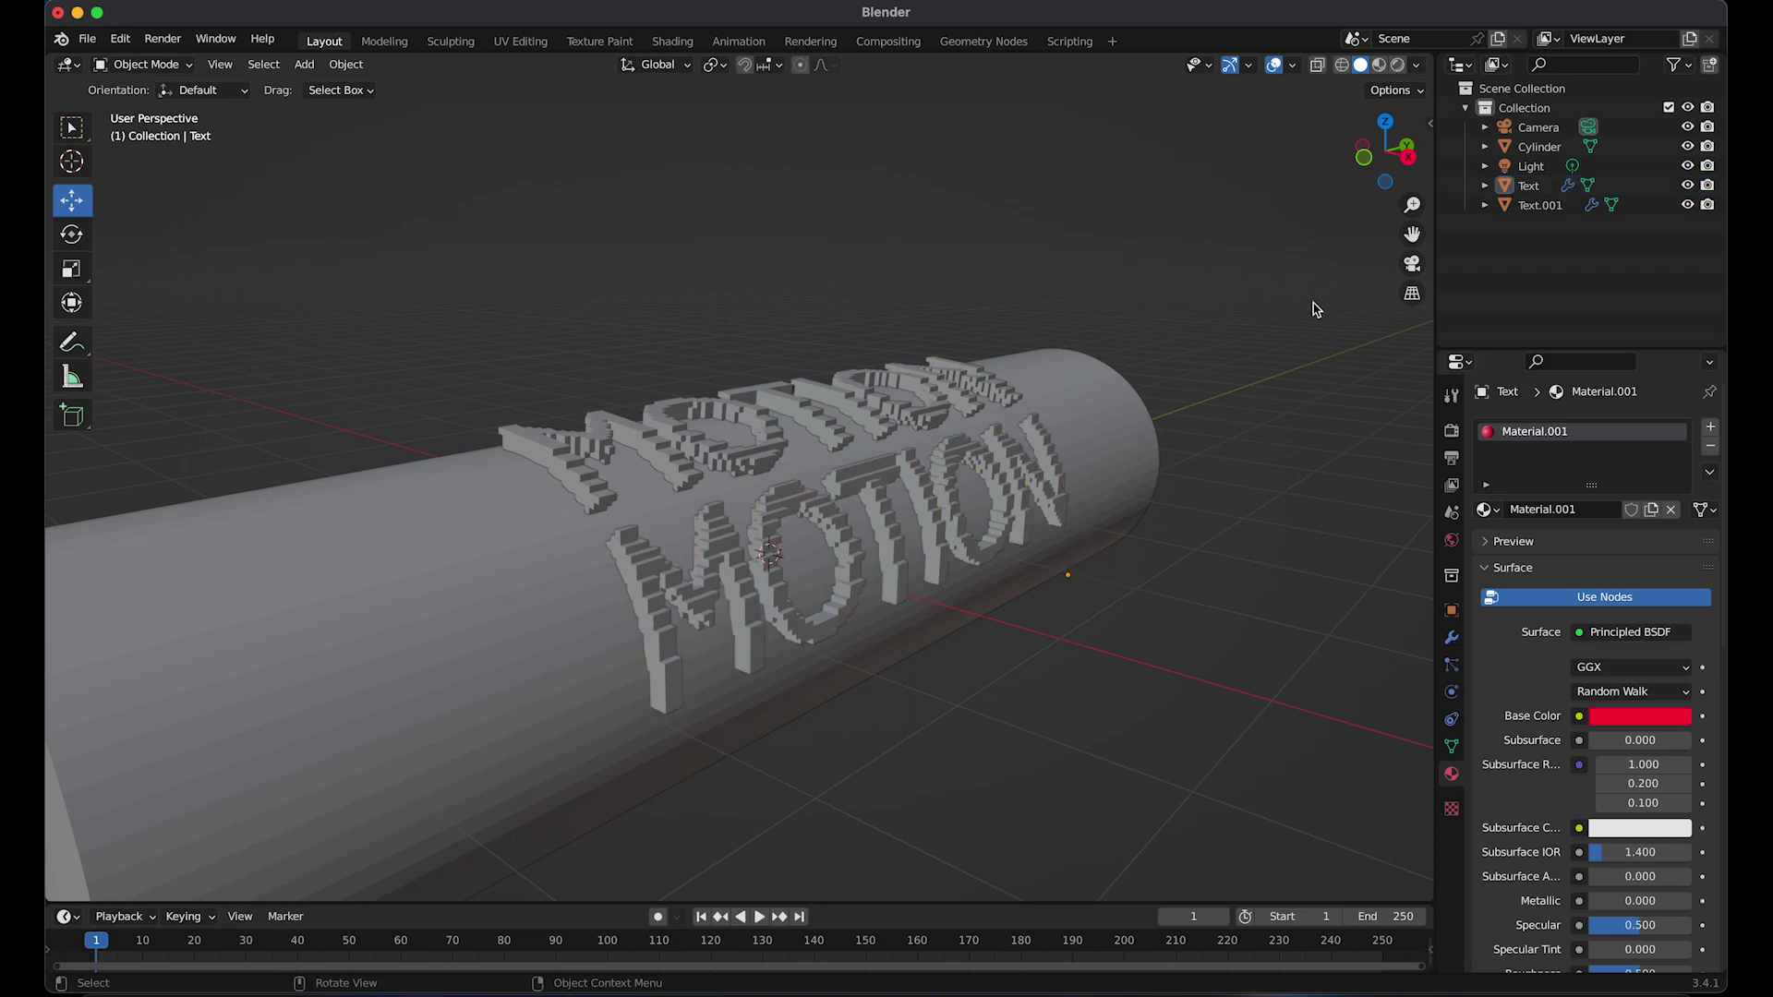
click(1380, 68)
middle_drag(946, 522, 946, 521)
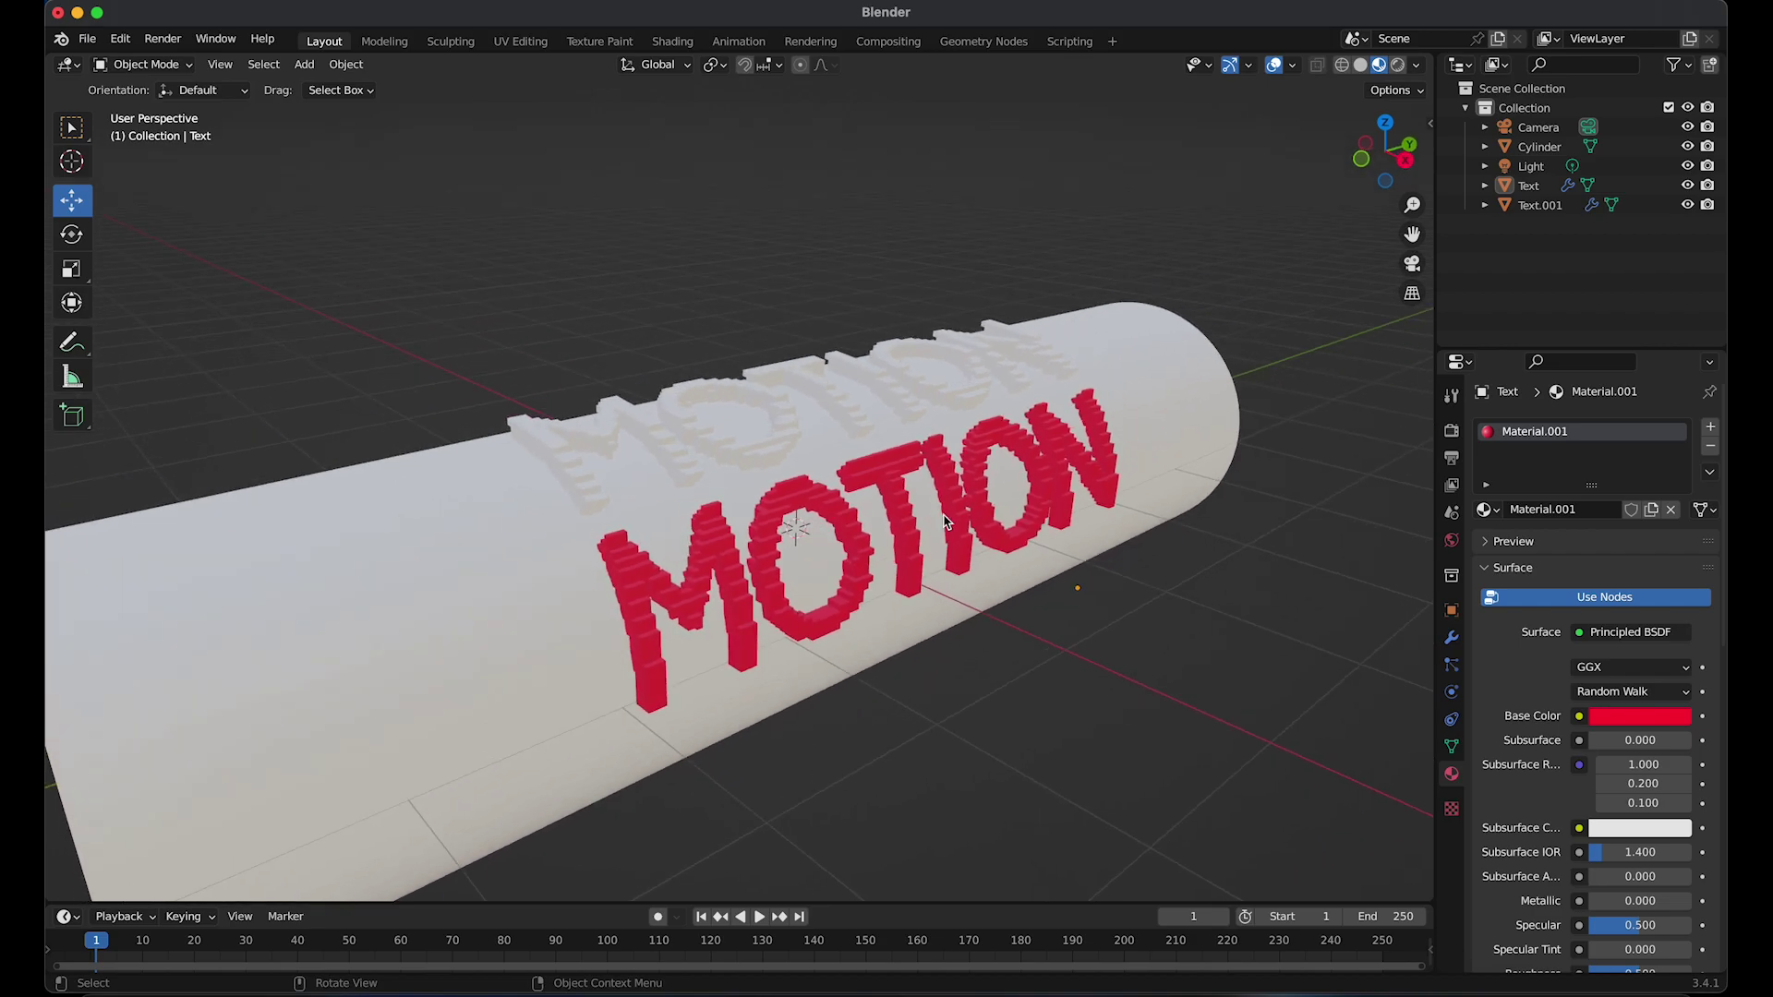
click(1363, 71)
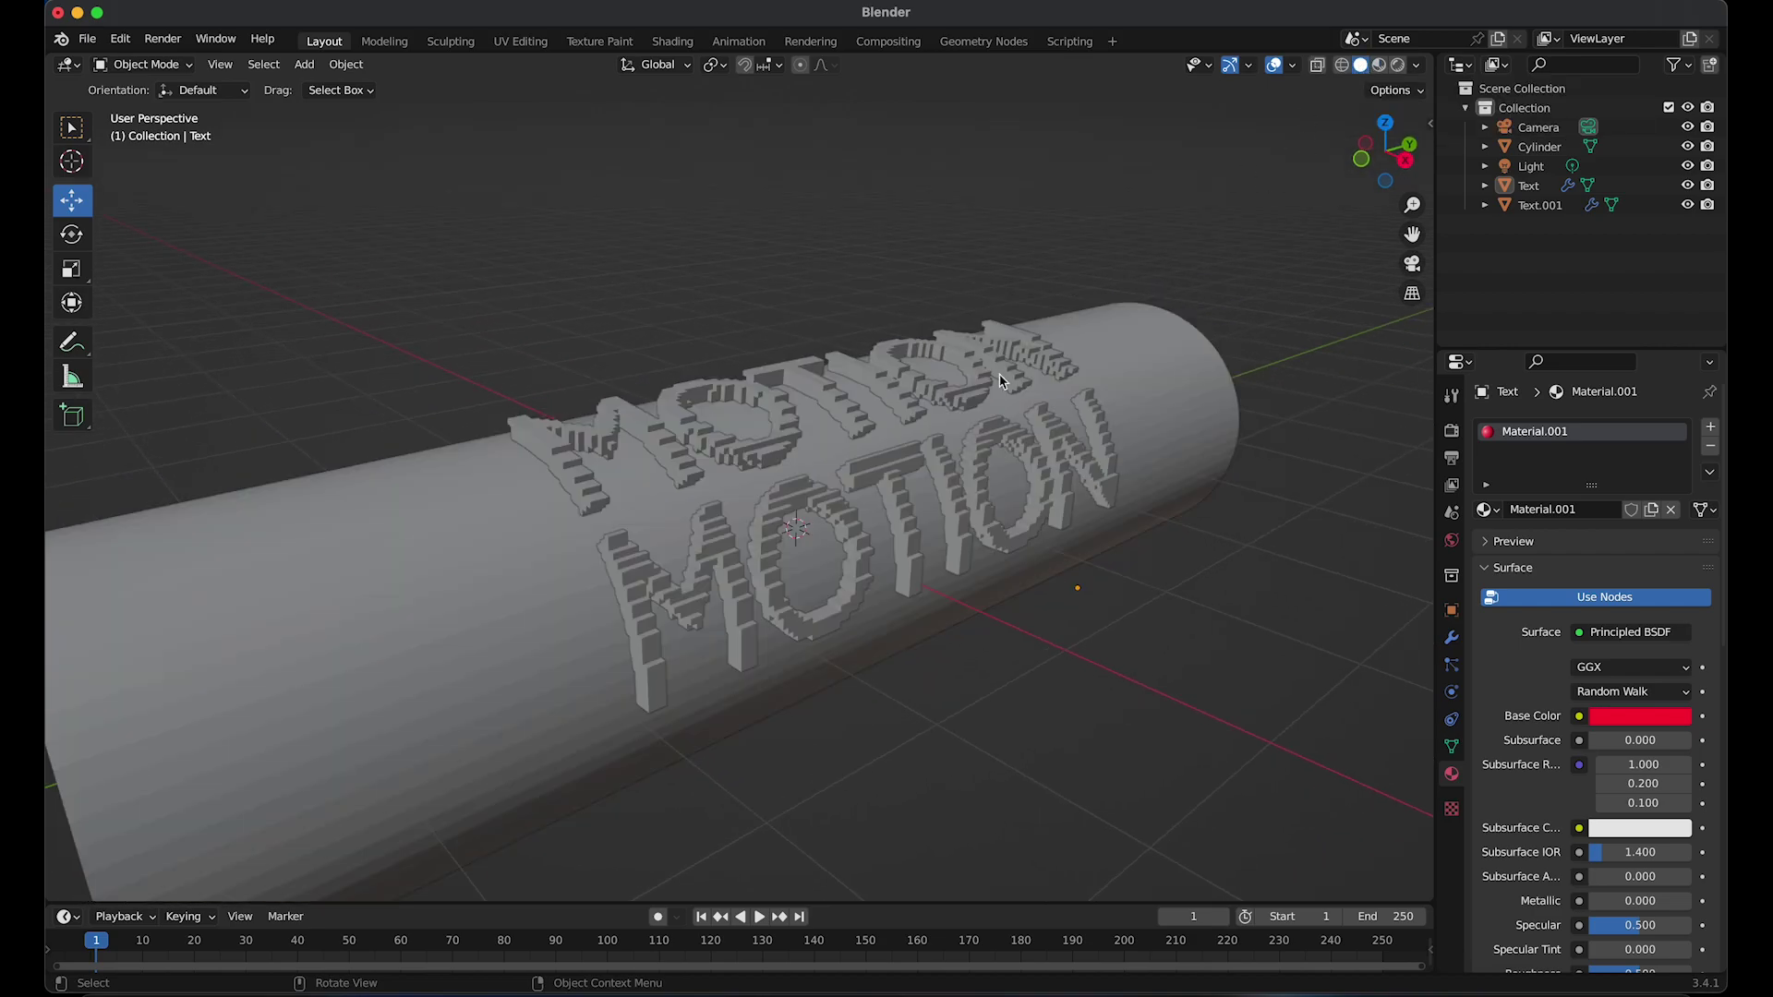
Duplicate the upper MOTION text and move the copy along X to about -0.55 m, across the cylinder's top
click(751, 404)
middle_drag(862, 452, 822, 467)
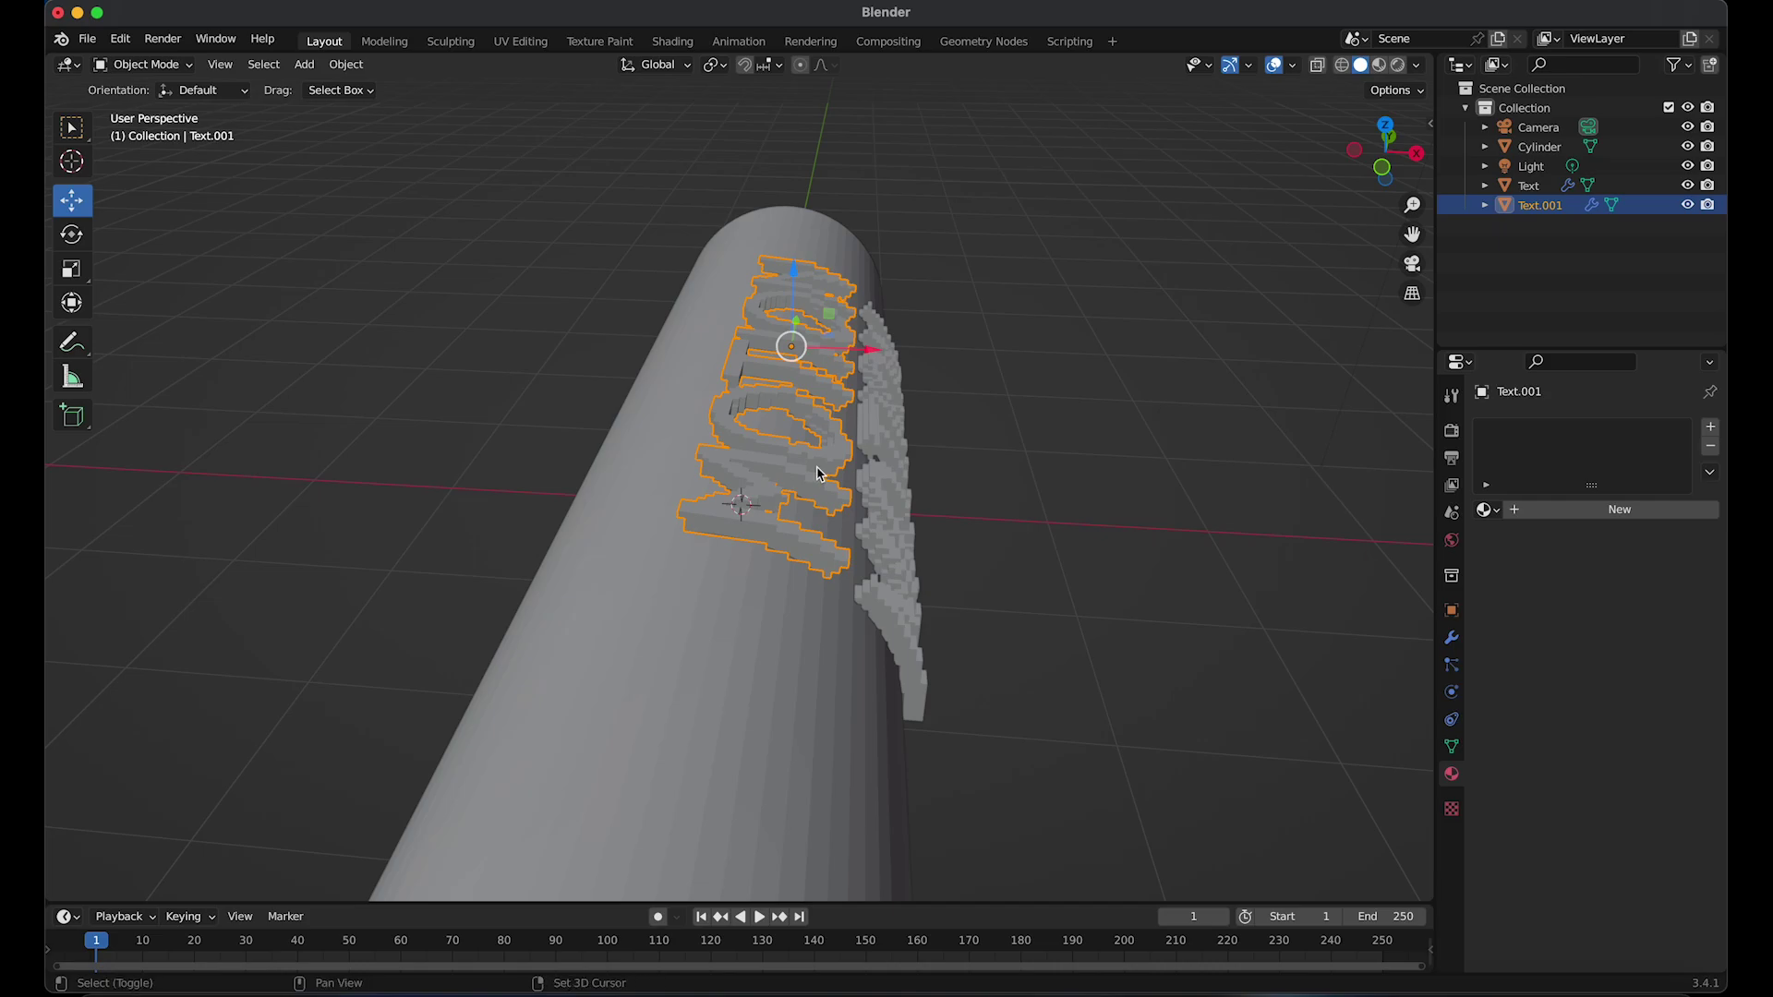
key(shift+d)
right_click(817, 467)
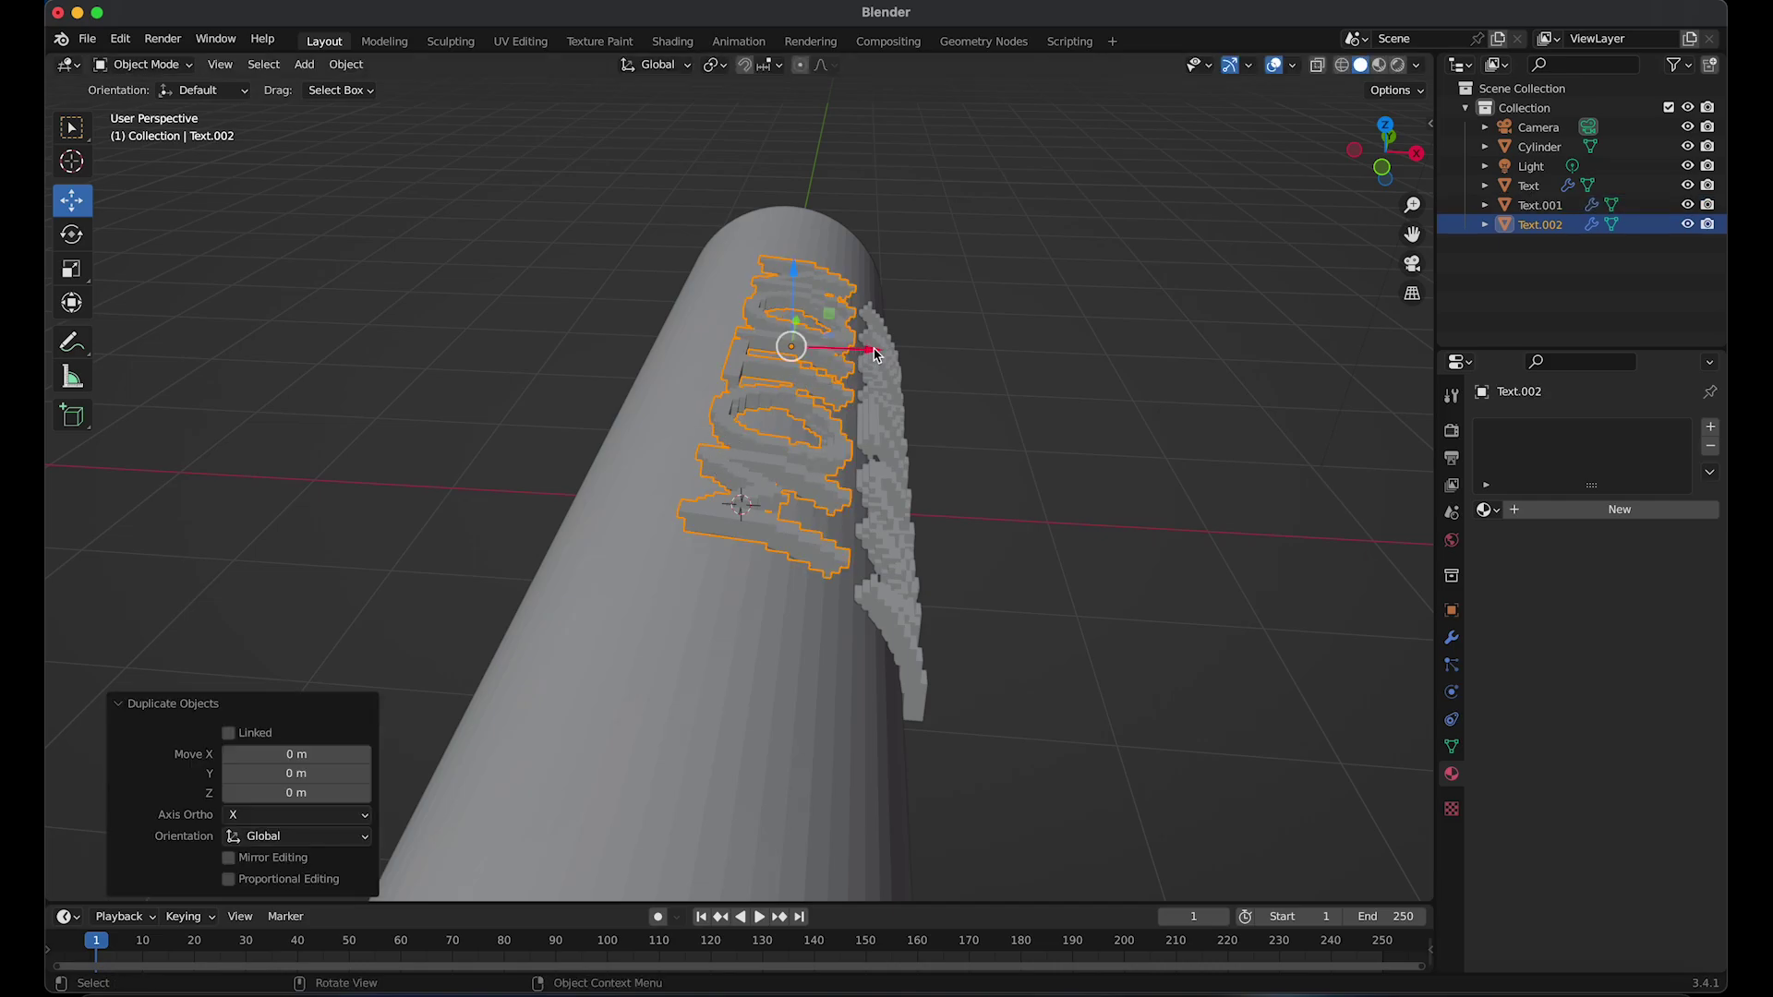
key(g)
key(x)
click(760, 357)
middle_drag(760, 357, 697, 395)
scroll(787, 358, down, 2)
scroll(837, 343, up, 4)
drag(810, 301, 782, 301)
Rotate the second text copy to 1.6° around X and fine-tune its X location to about -0.55 m
click(1452, 611)
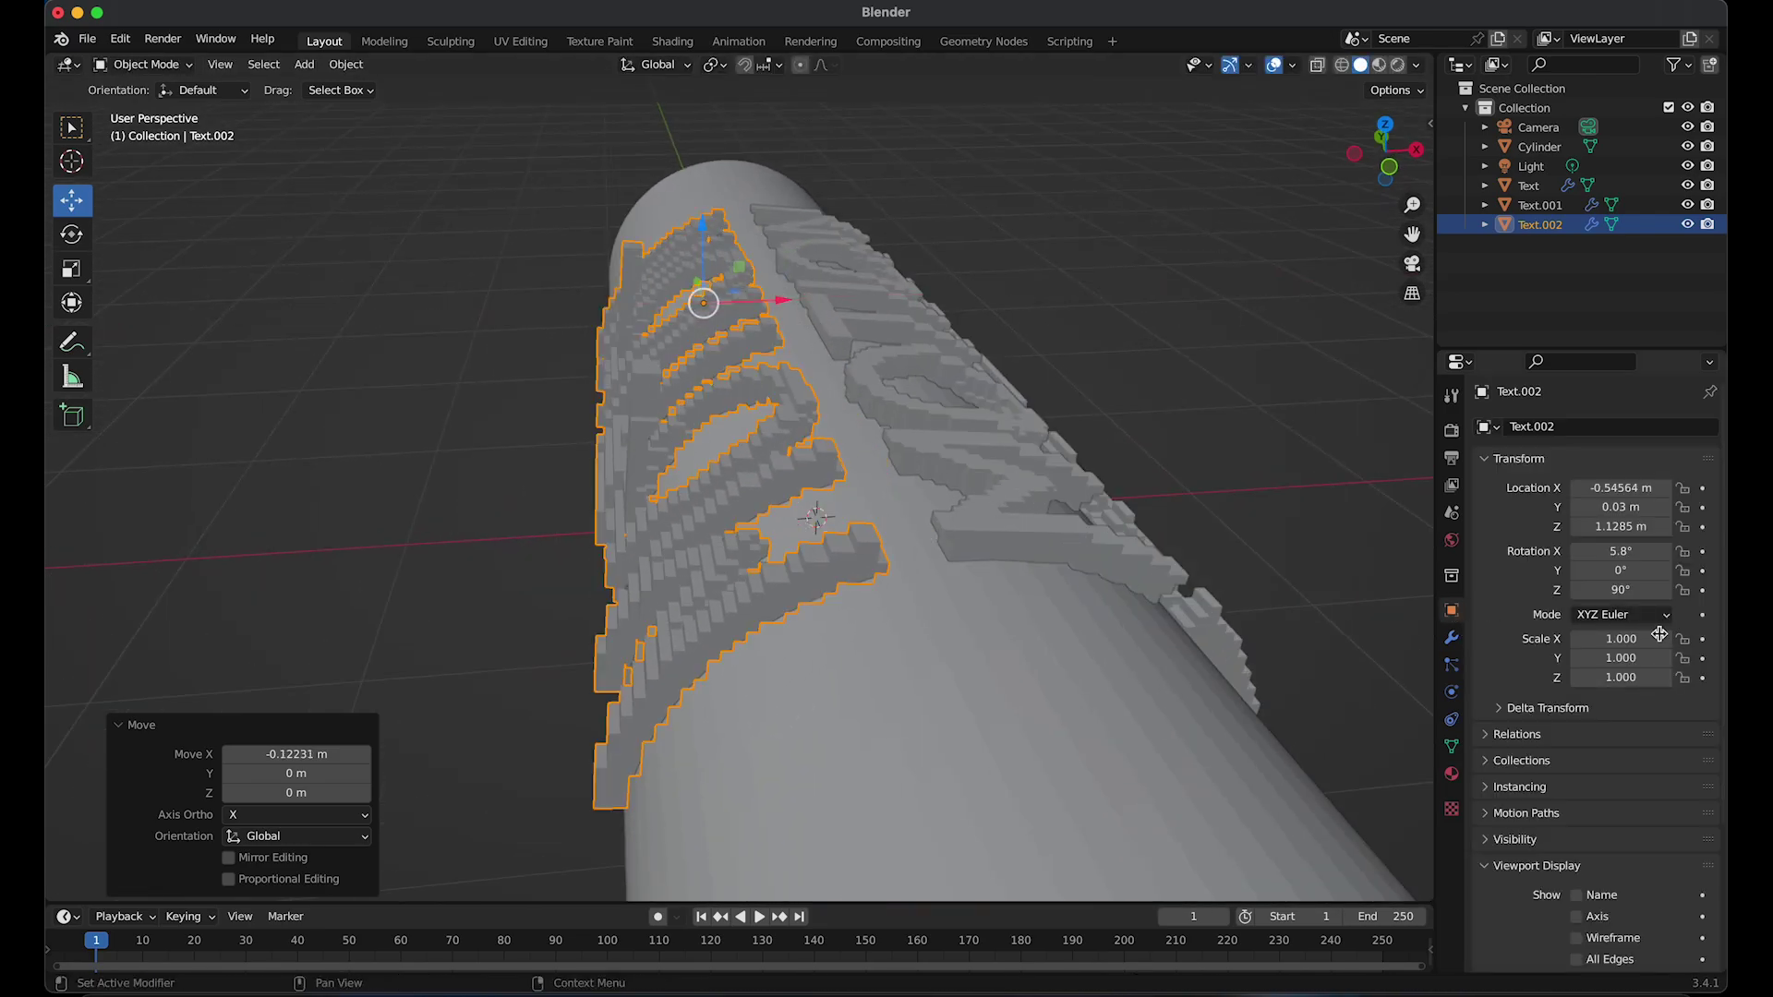
drag(1612, 552, 1573, 551)
middle_drag(835, 480, 866, 442)
drag(860, 382, 854, 383)
middle_drag(858, 403, 918, 391)
drag(810, 395, 814, 396)
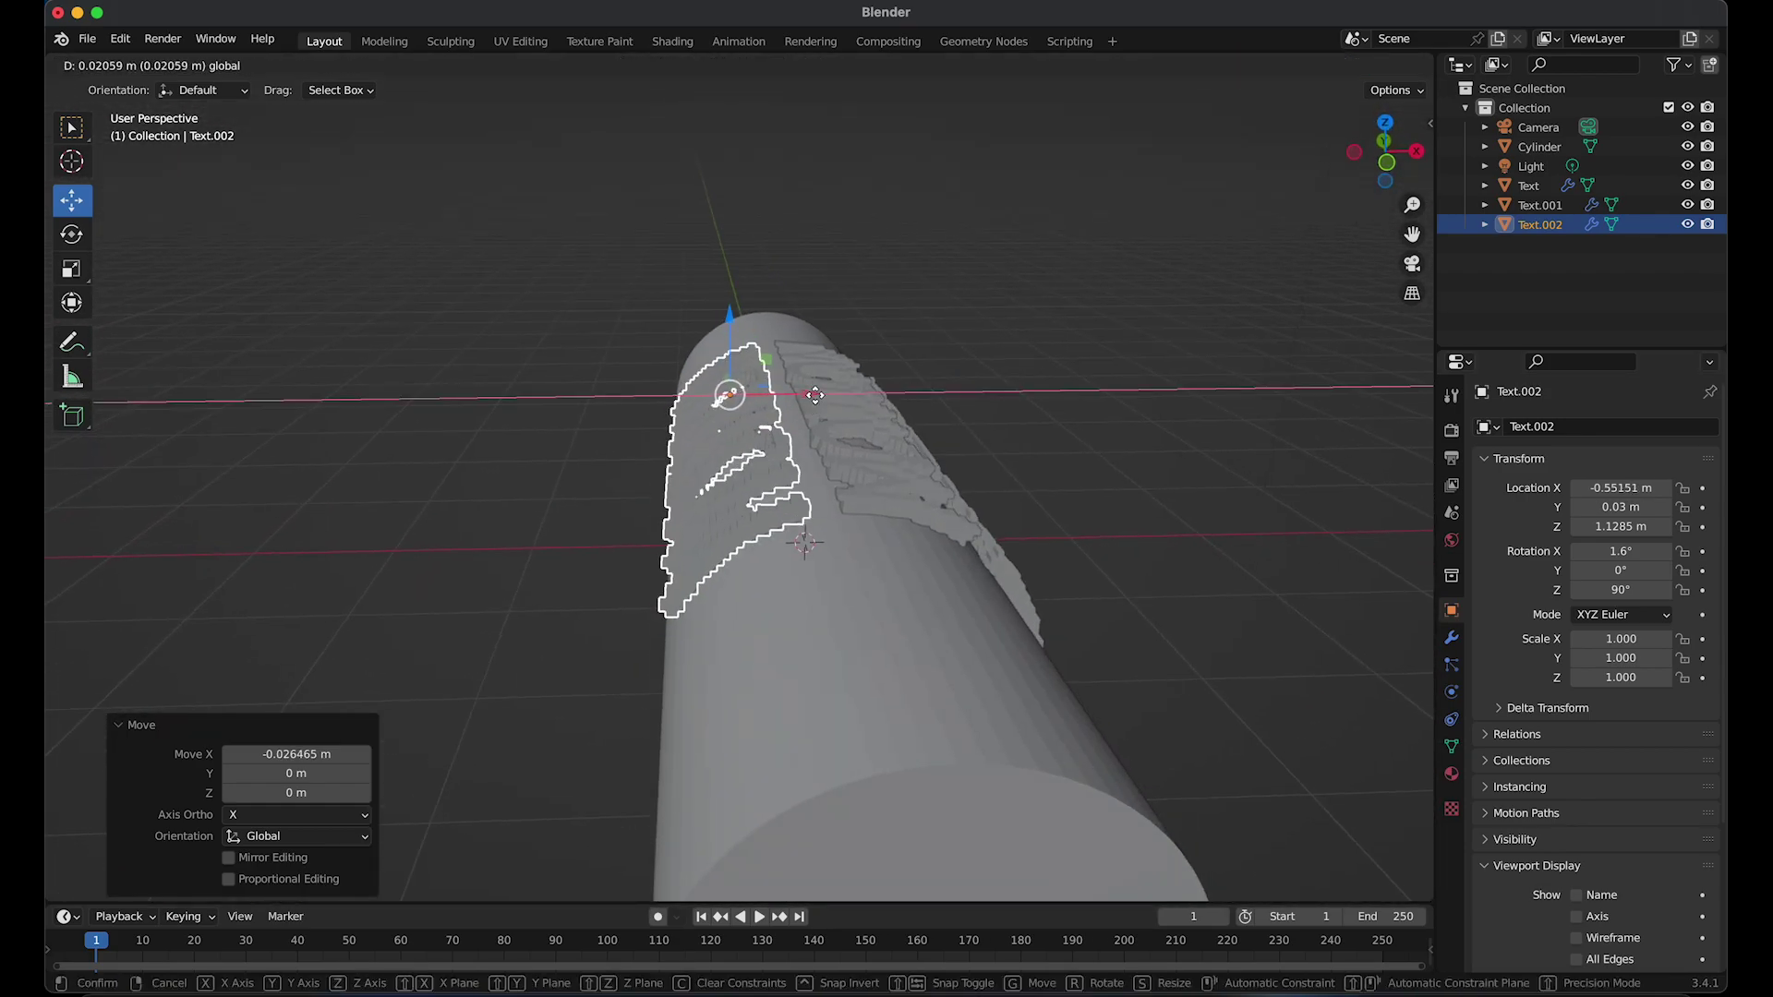
Duplicate the second text copy, move the duplicate about -0.105 m along X and rotate it to -5.2° around X
middle_drag(796, 430, 850, 435)
key(shift+d)
right_click(845, 434)
drag(711, 424, 698, 425)
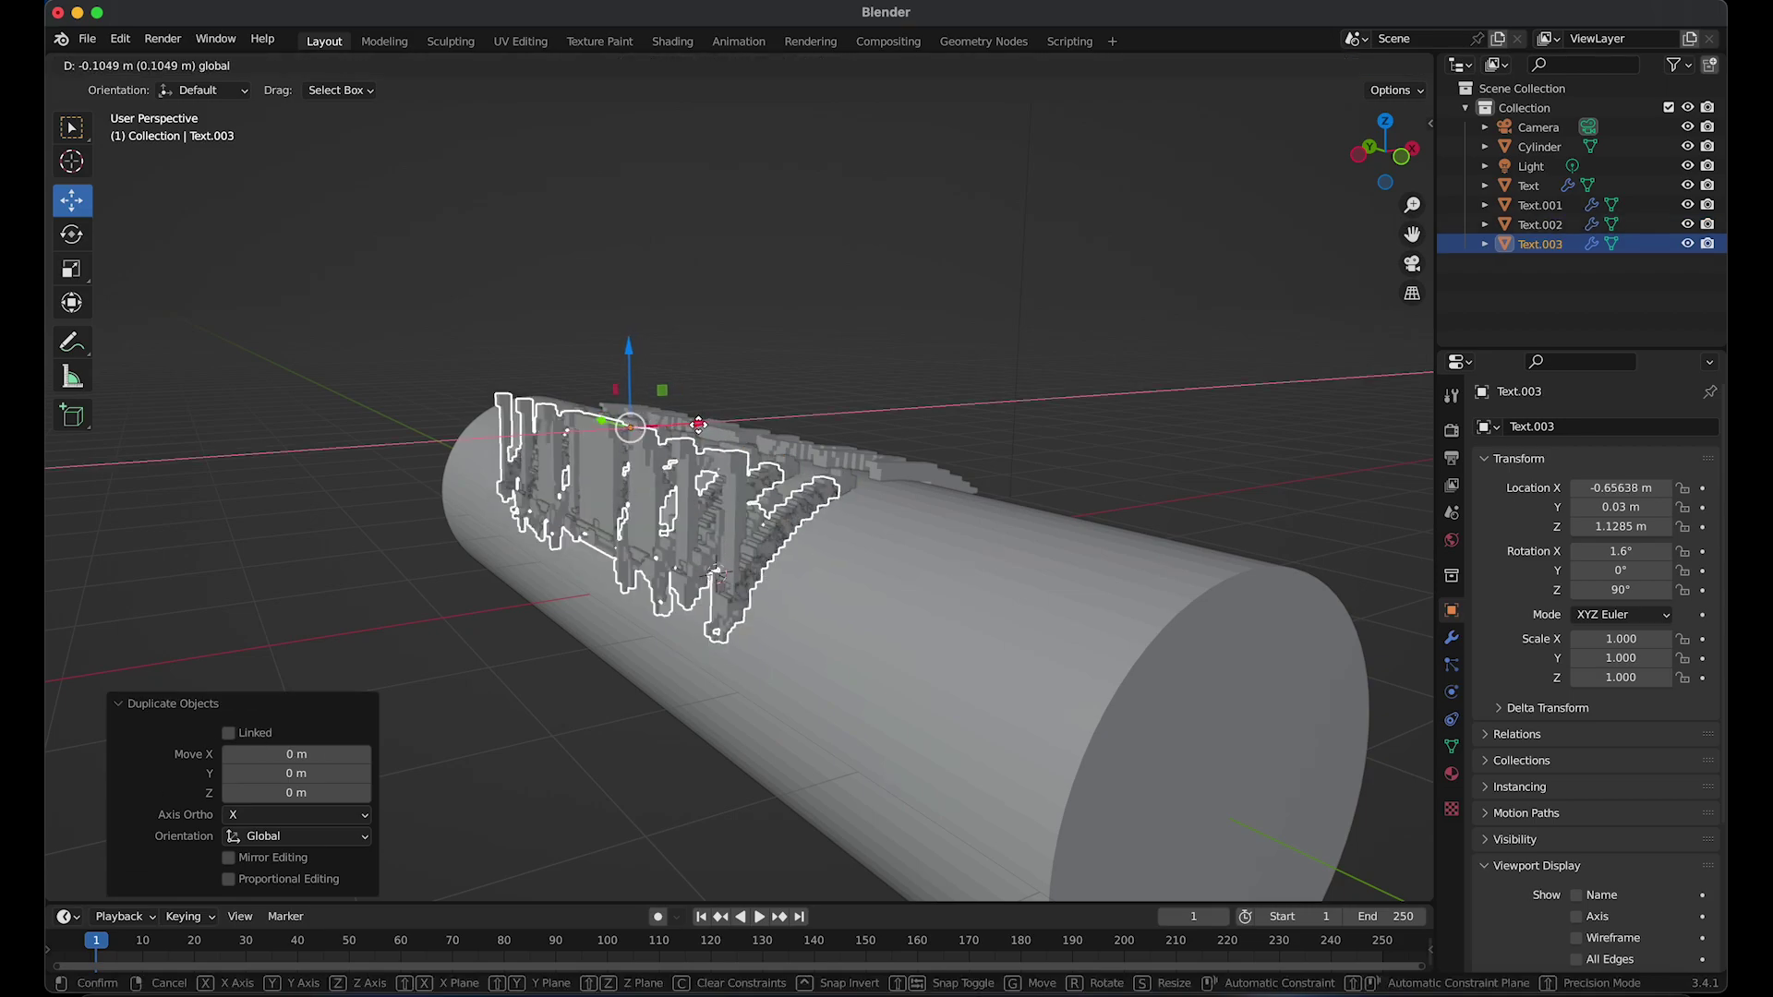
drag(1599, 552, 1552, 552)
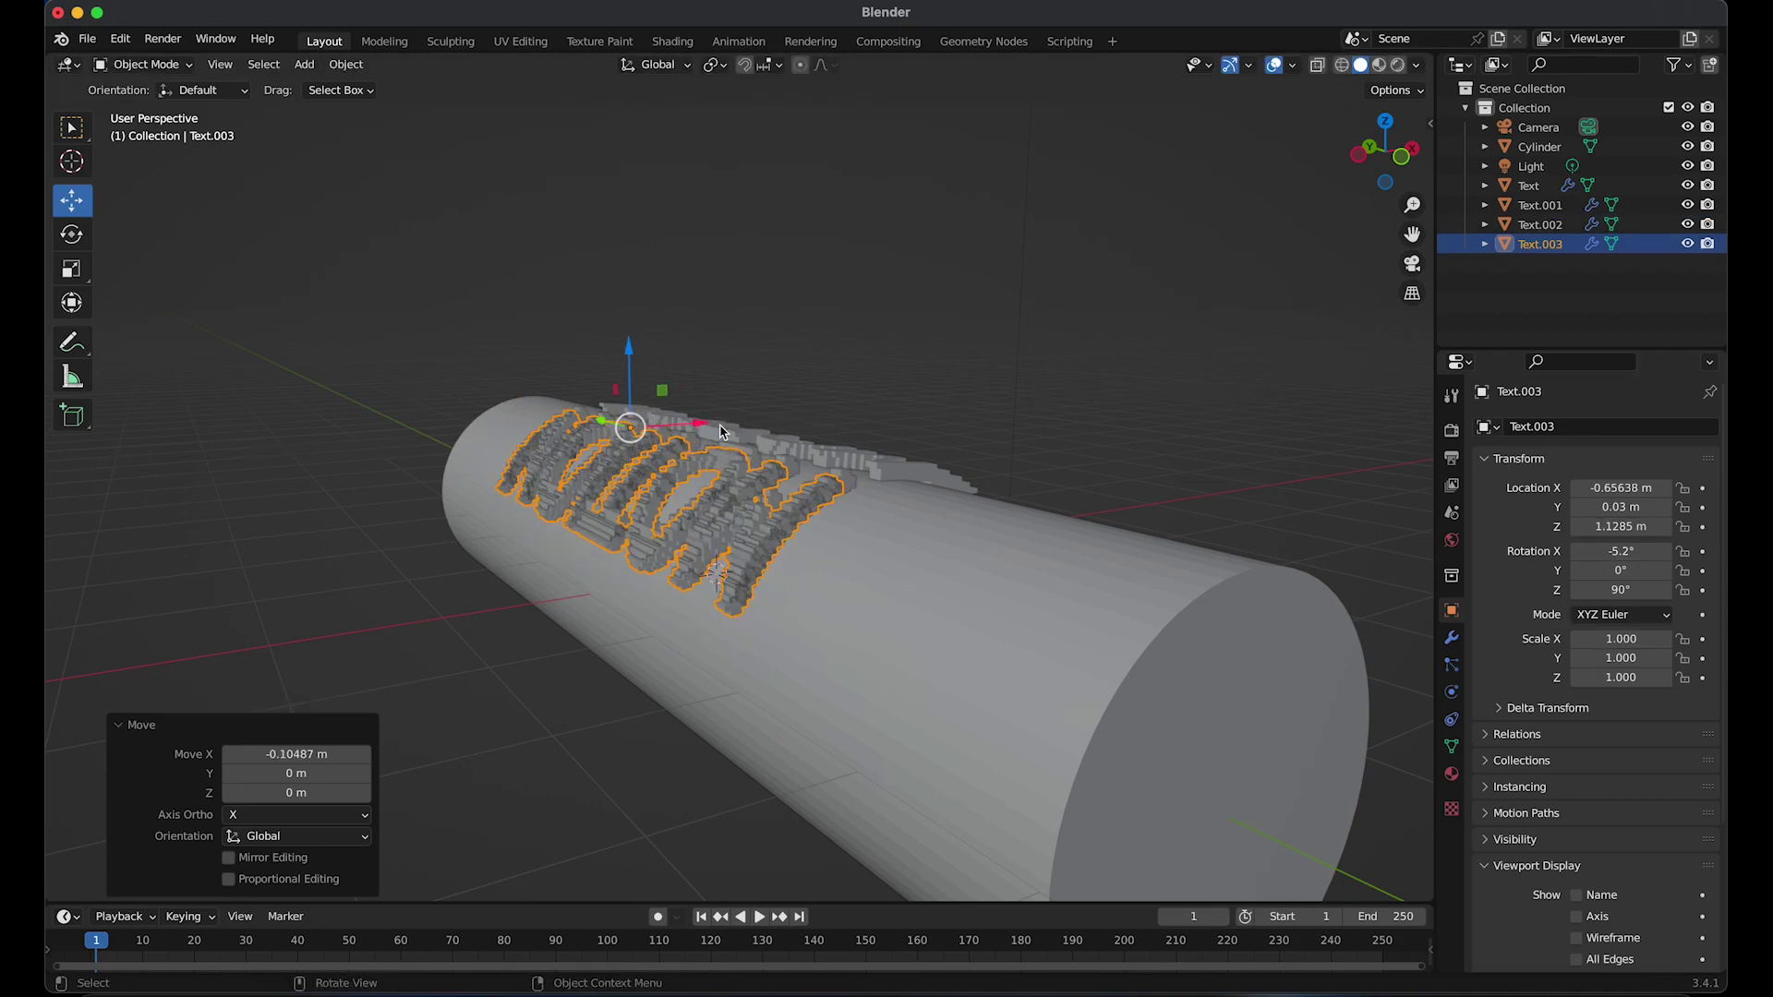
Move the third text copy down the cylinder's back side to about X -1.15 m, Z -0.06 m
middle_drag(722, 433, 687, 450)
drag(789, 395, 721, 398)
drag(634, 329, 636, 502)
middle_drag(684, 504, 677, 449)
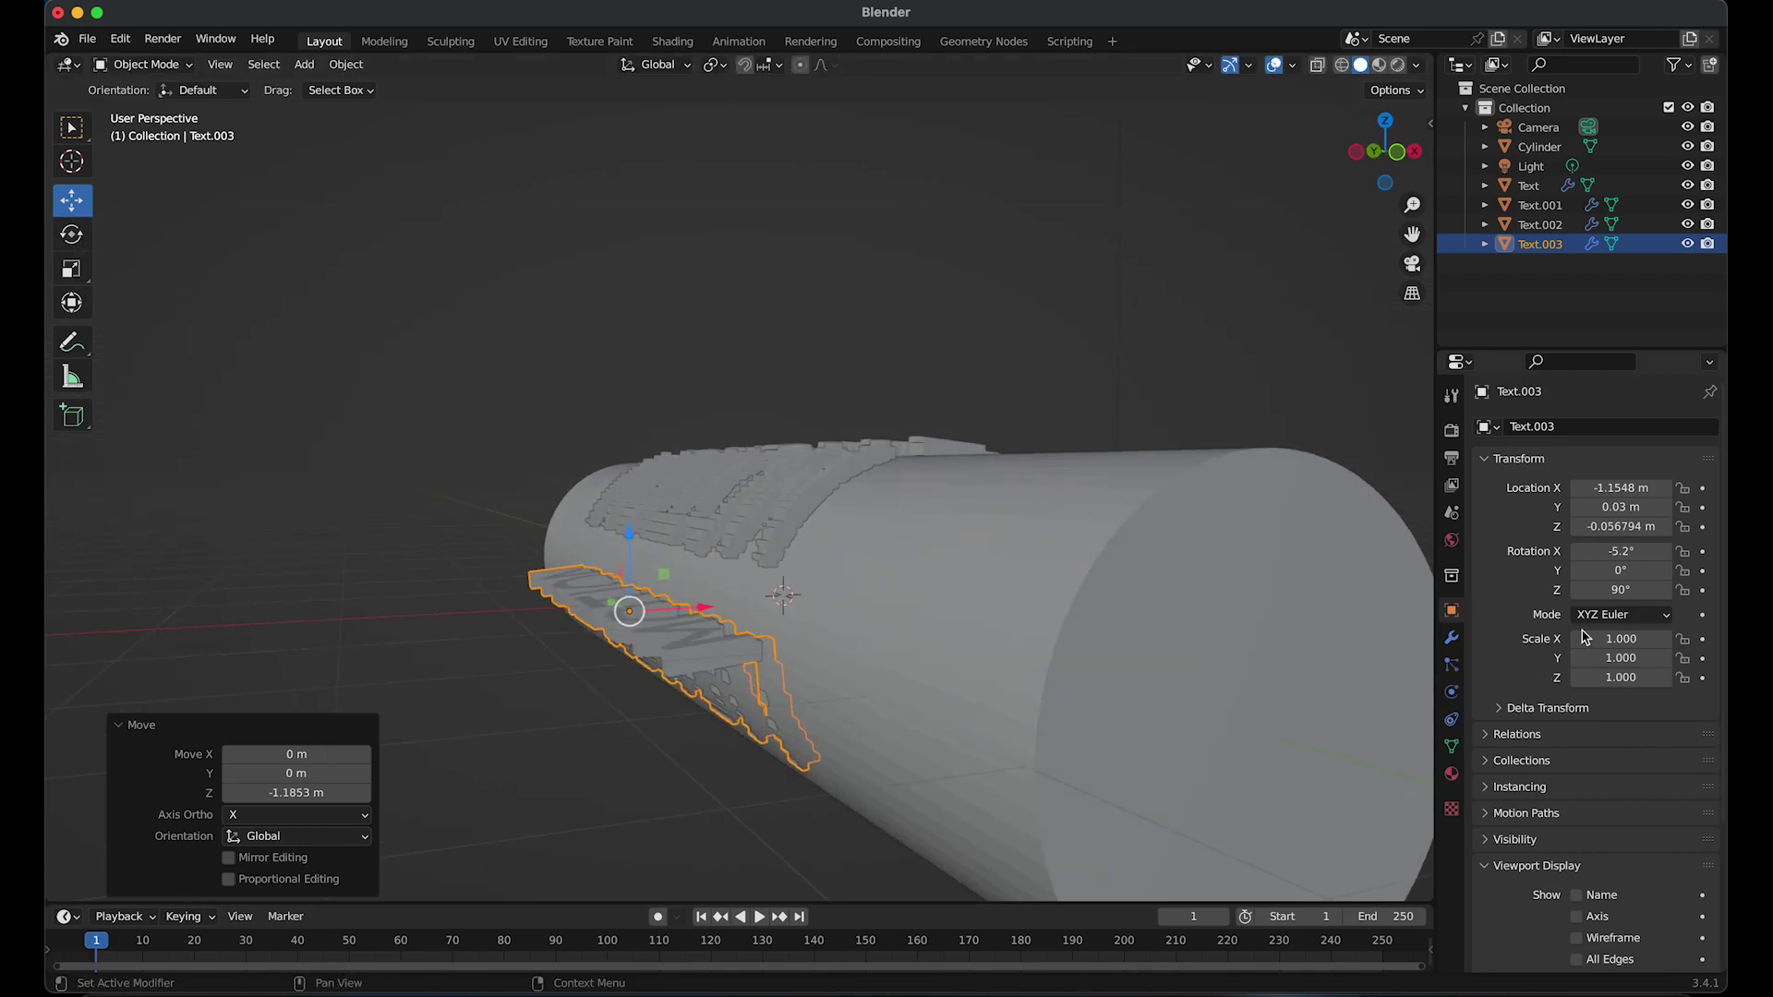
Rotate the third text copy to -70.8° around X and fine-tune its position against the cylinder's back side
drag(1620, 552, 1530, 552)
middle_drag(812, 571, 914, 416)
drag(636, 429, 636, 435)
middle_drag(1112, 485, 981, 466)
Duplicate the original front MOTION text and move the copy down the cylinder's front to about Z -0.47 m
click(1048, 471)
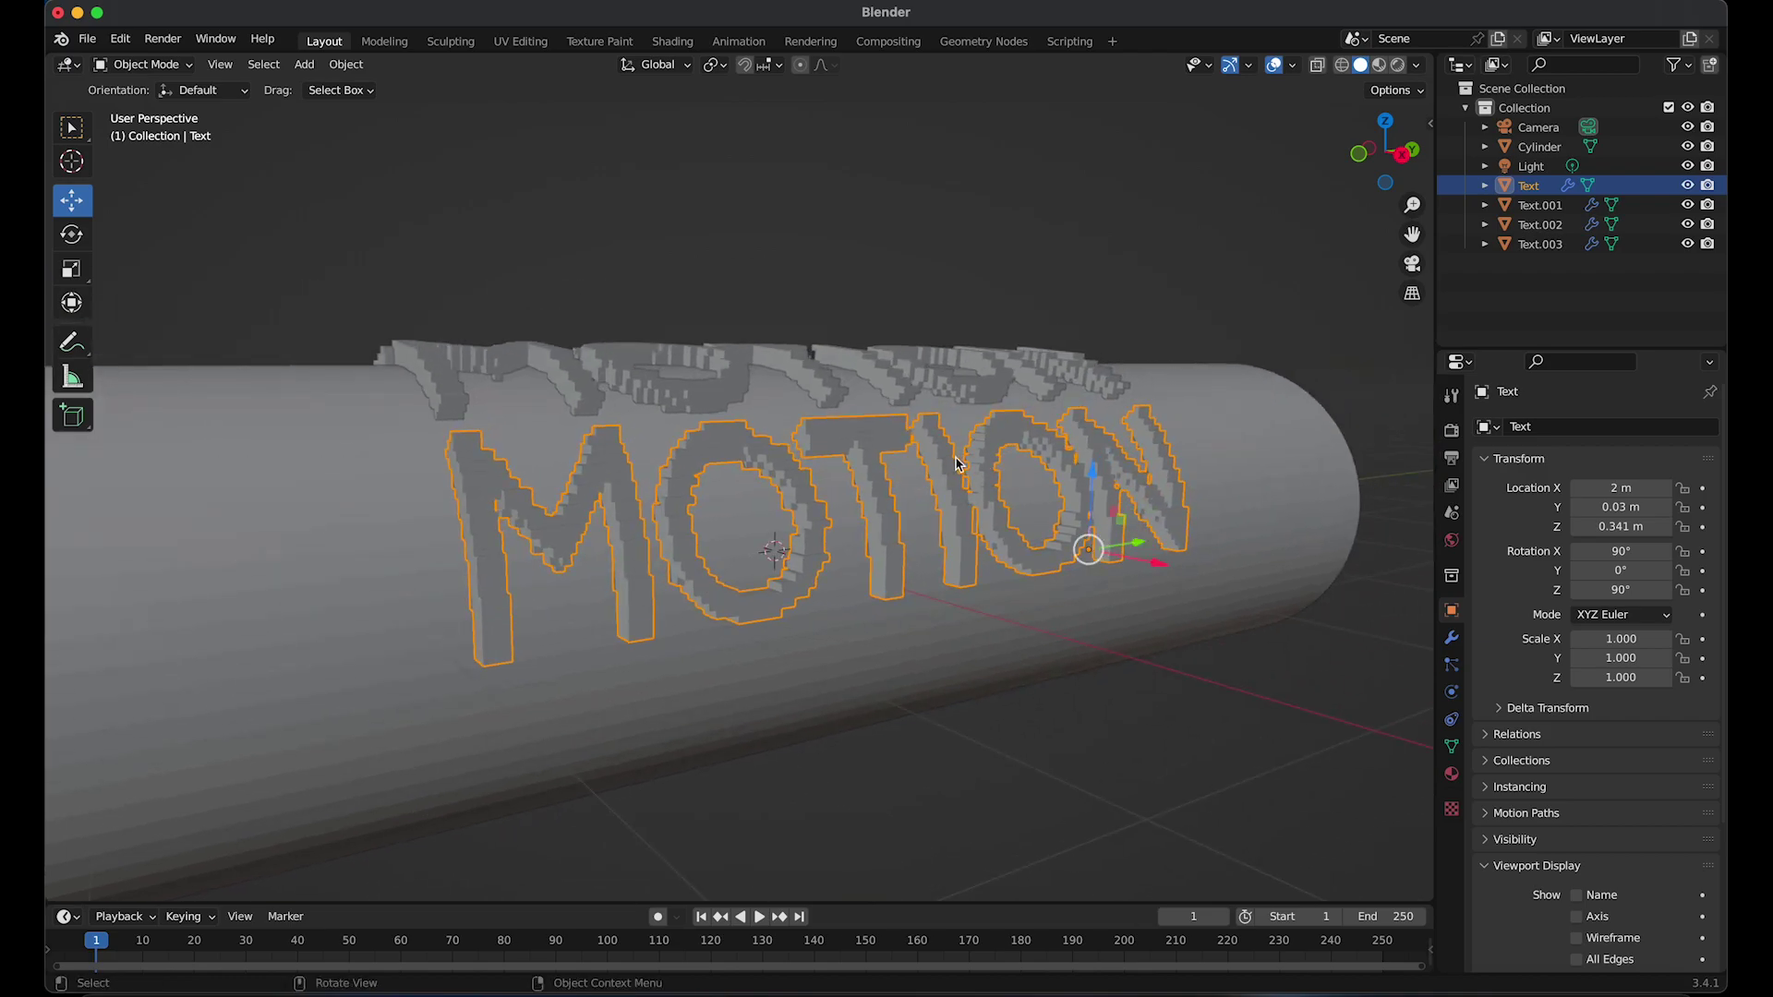
key(shift+d)
key(Escape)
key(g)
key(z)
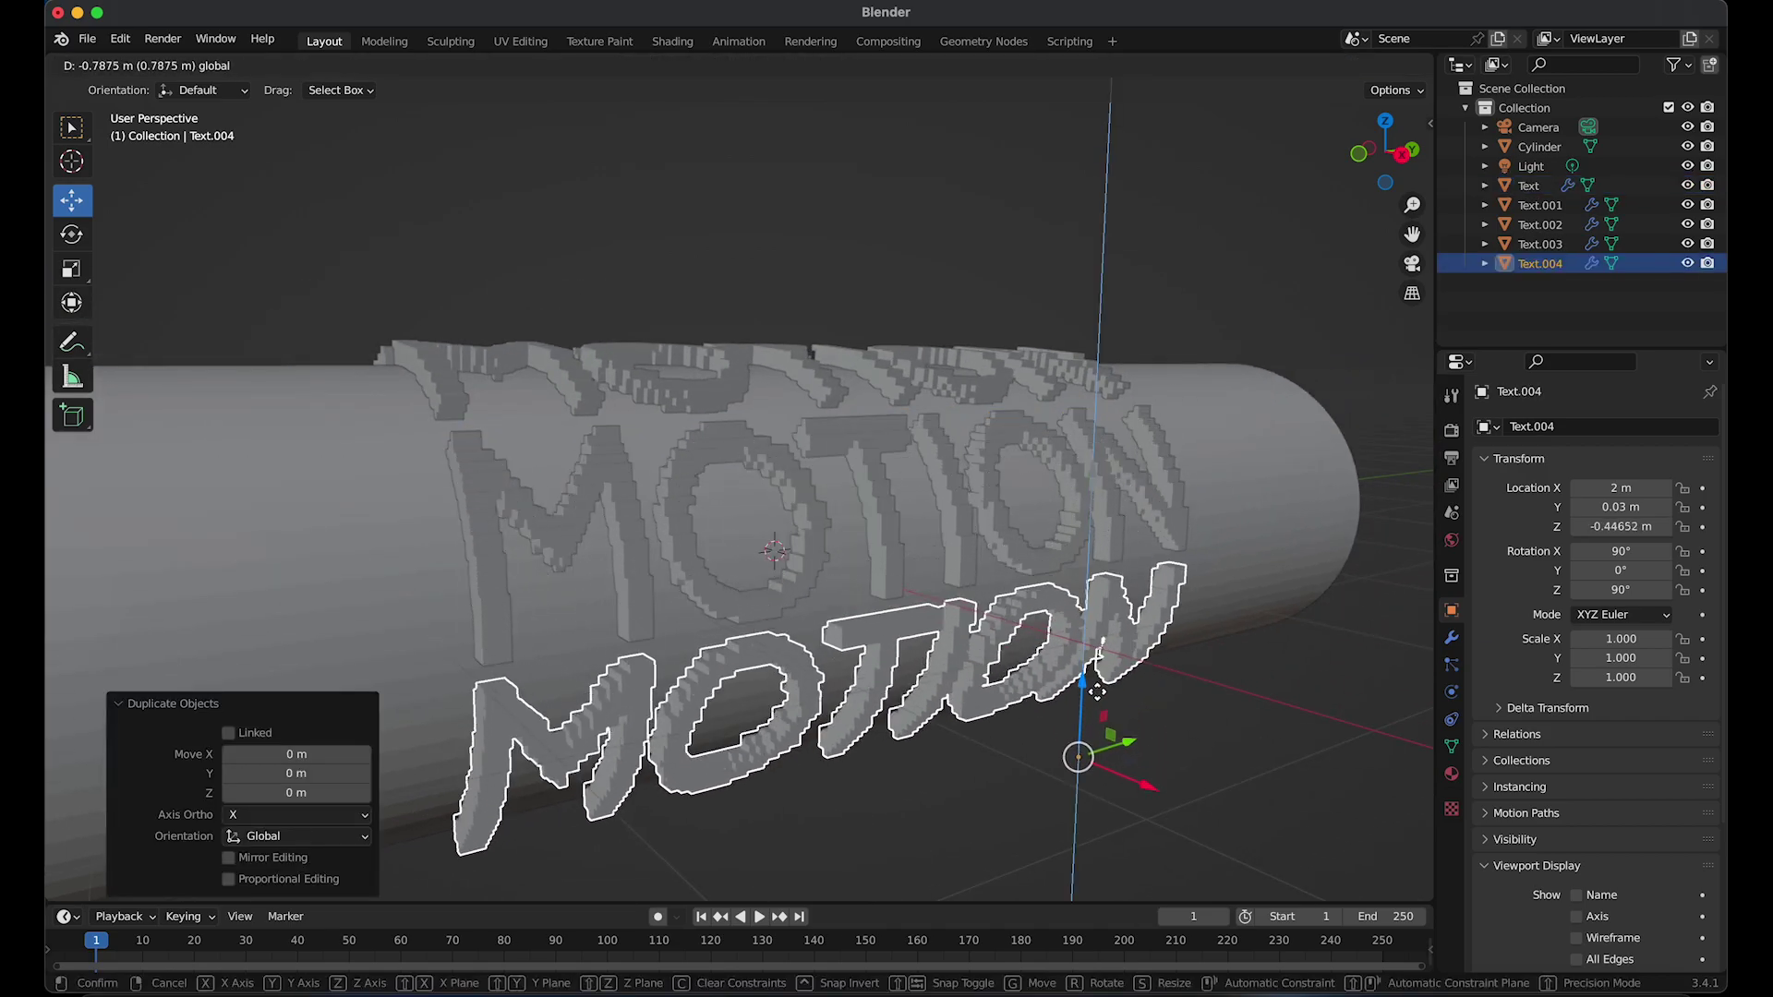
click(1097, 729)
middle_drag(1097, 729, 1043, 490)
key(g)
key(z)
drag(1044, 491, 1047, 482)
middle_drag(651, 541, 796, 547)
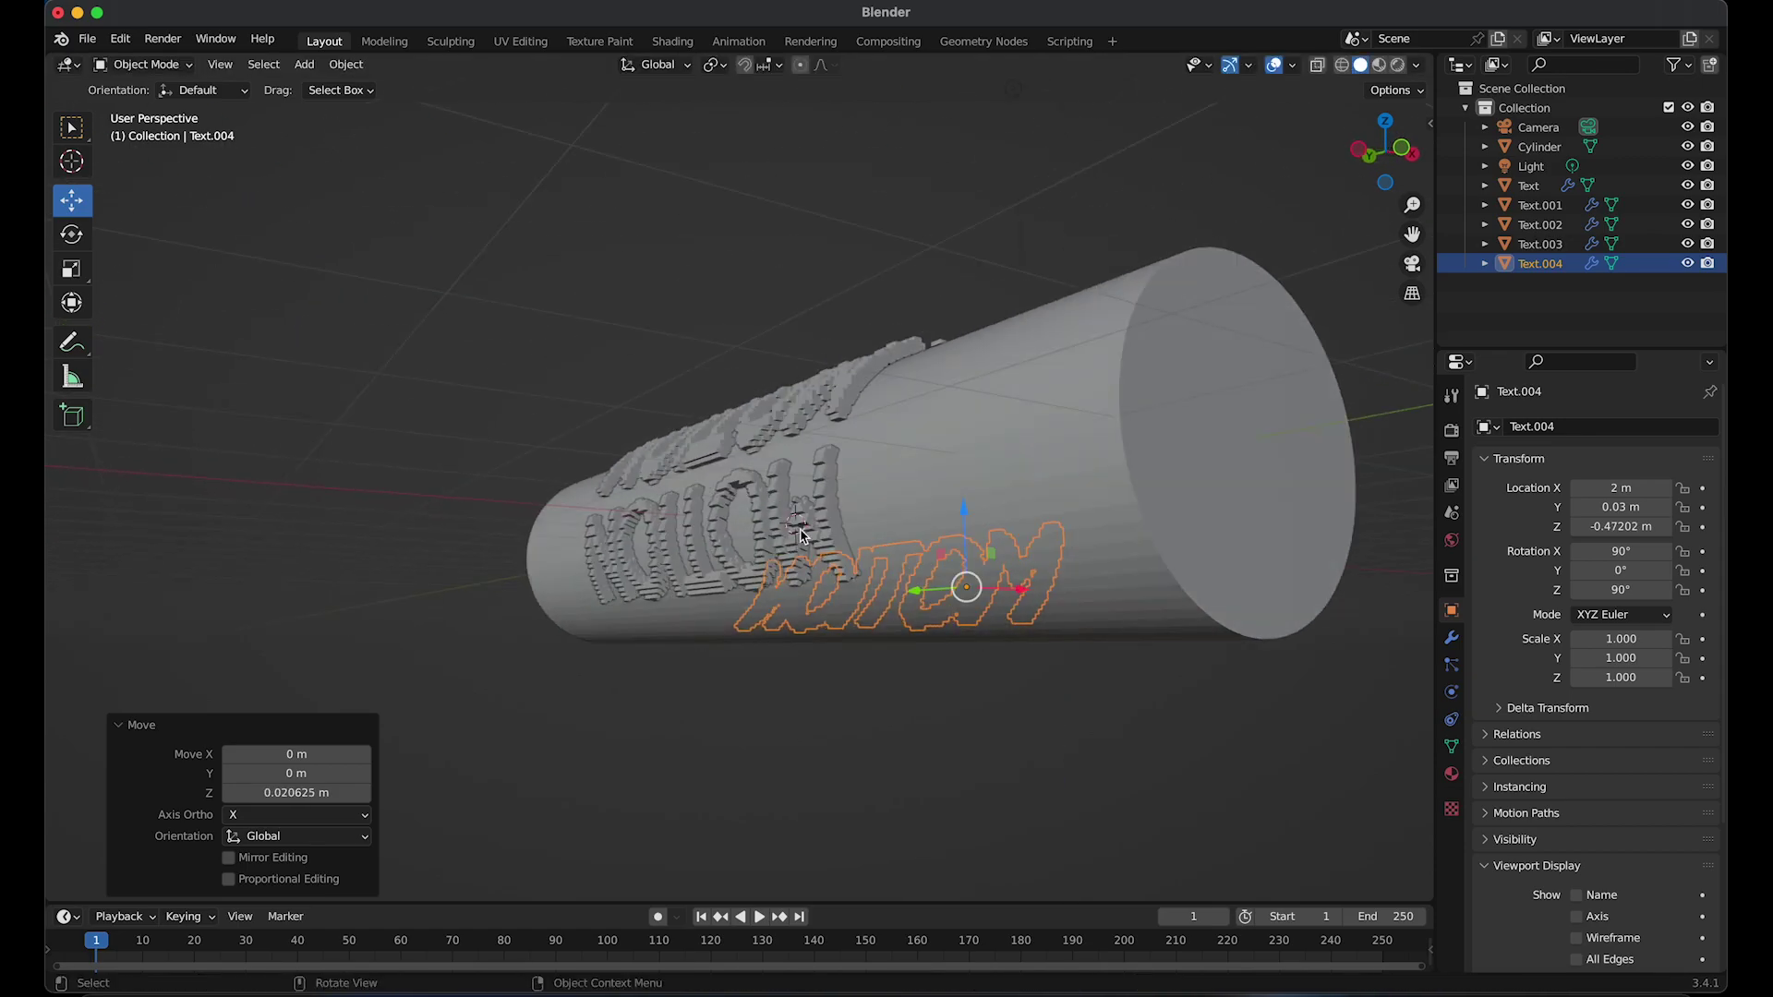
Duplicate the text copy on the cylinder's back side and move the duplicate down to about Z -1.14 m
click(796, 547)
key(shift+d)
key(Escape)
key(g)
key(z)
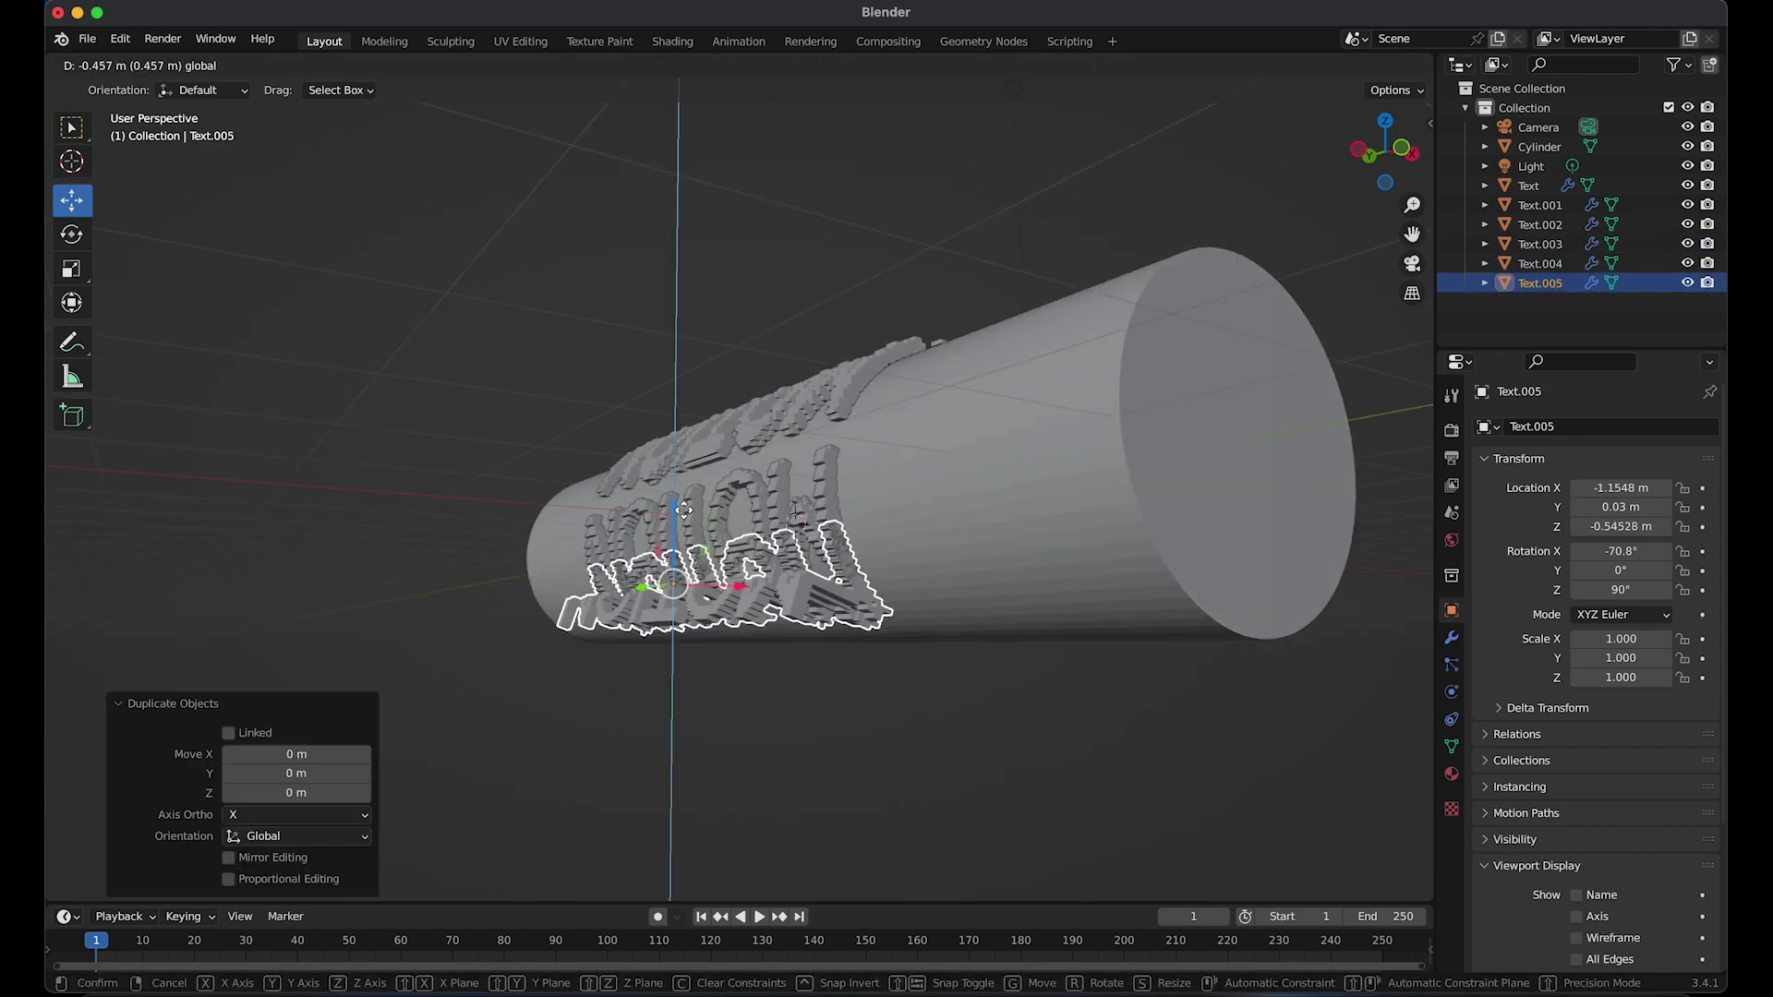
click(681, 651)
middle_drag(681, 650, 683, 665)
Rotate the lower back text copy to -113° around X, shift it to about X -1.09 m, and deselect it
click(81, 241)
middle_drag(887, 550, 750, 542)
drag(730, 687, 746, 642)
middle_drag(746, 641, 701, 637)
click(72, 200)
drag(656, 645, 674, 645)
drag(1665, 554, 1657, 554)
middle_drag(919, 526, 1182, 631)
click(1183, 631)
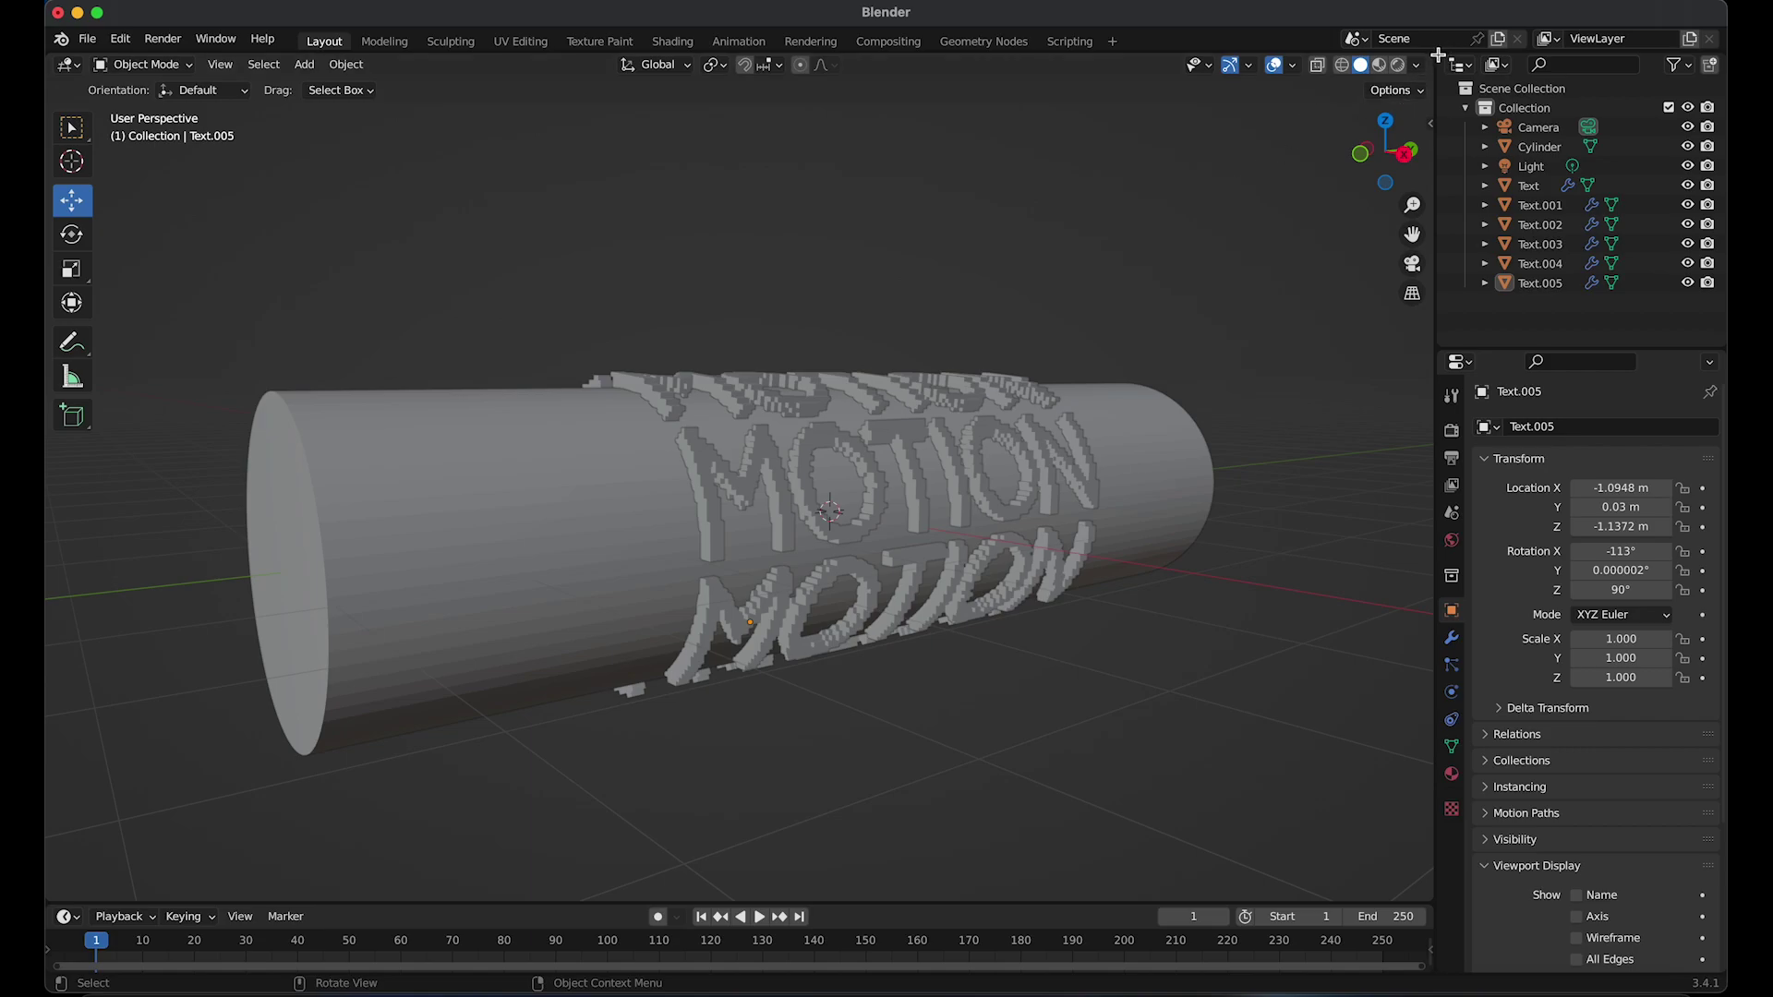
Split the 3D viewport vertically and turn the new area into a Shader Editor showing the World nodes
drag(1436, 55, 963, 81)
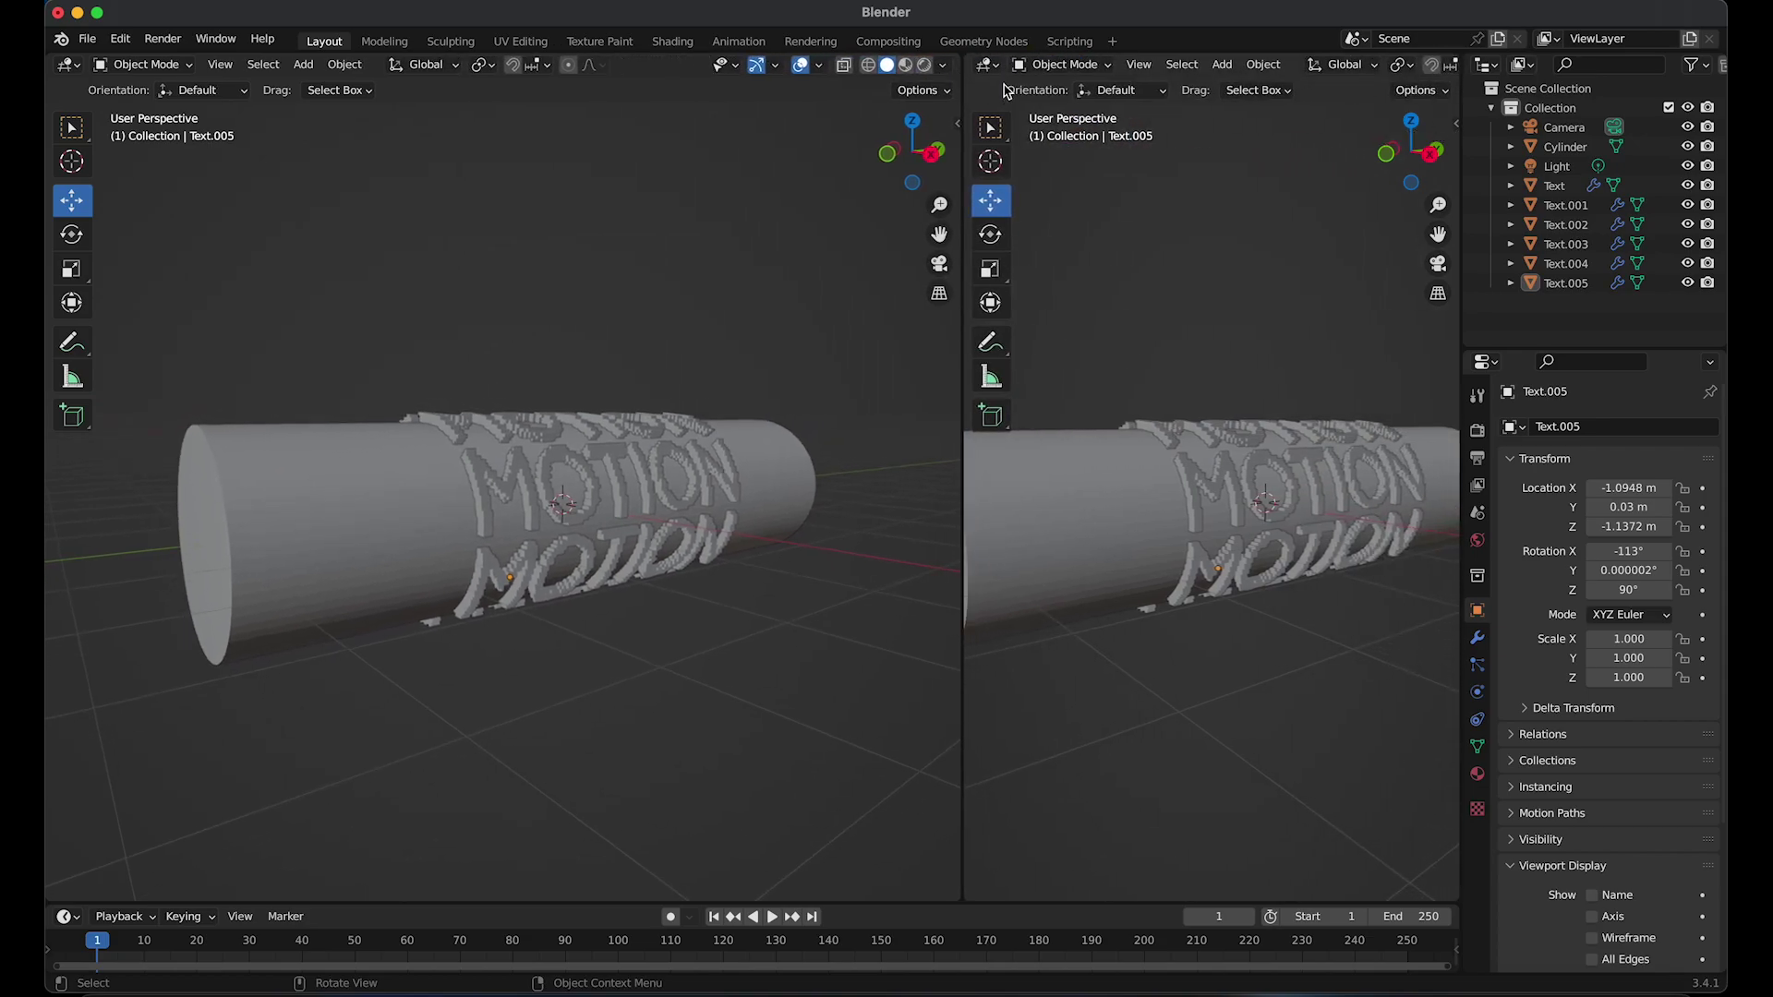
click(995, 69)
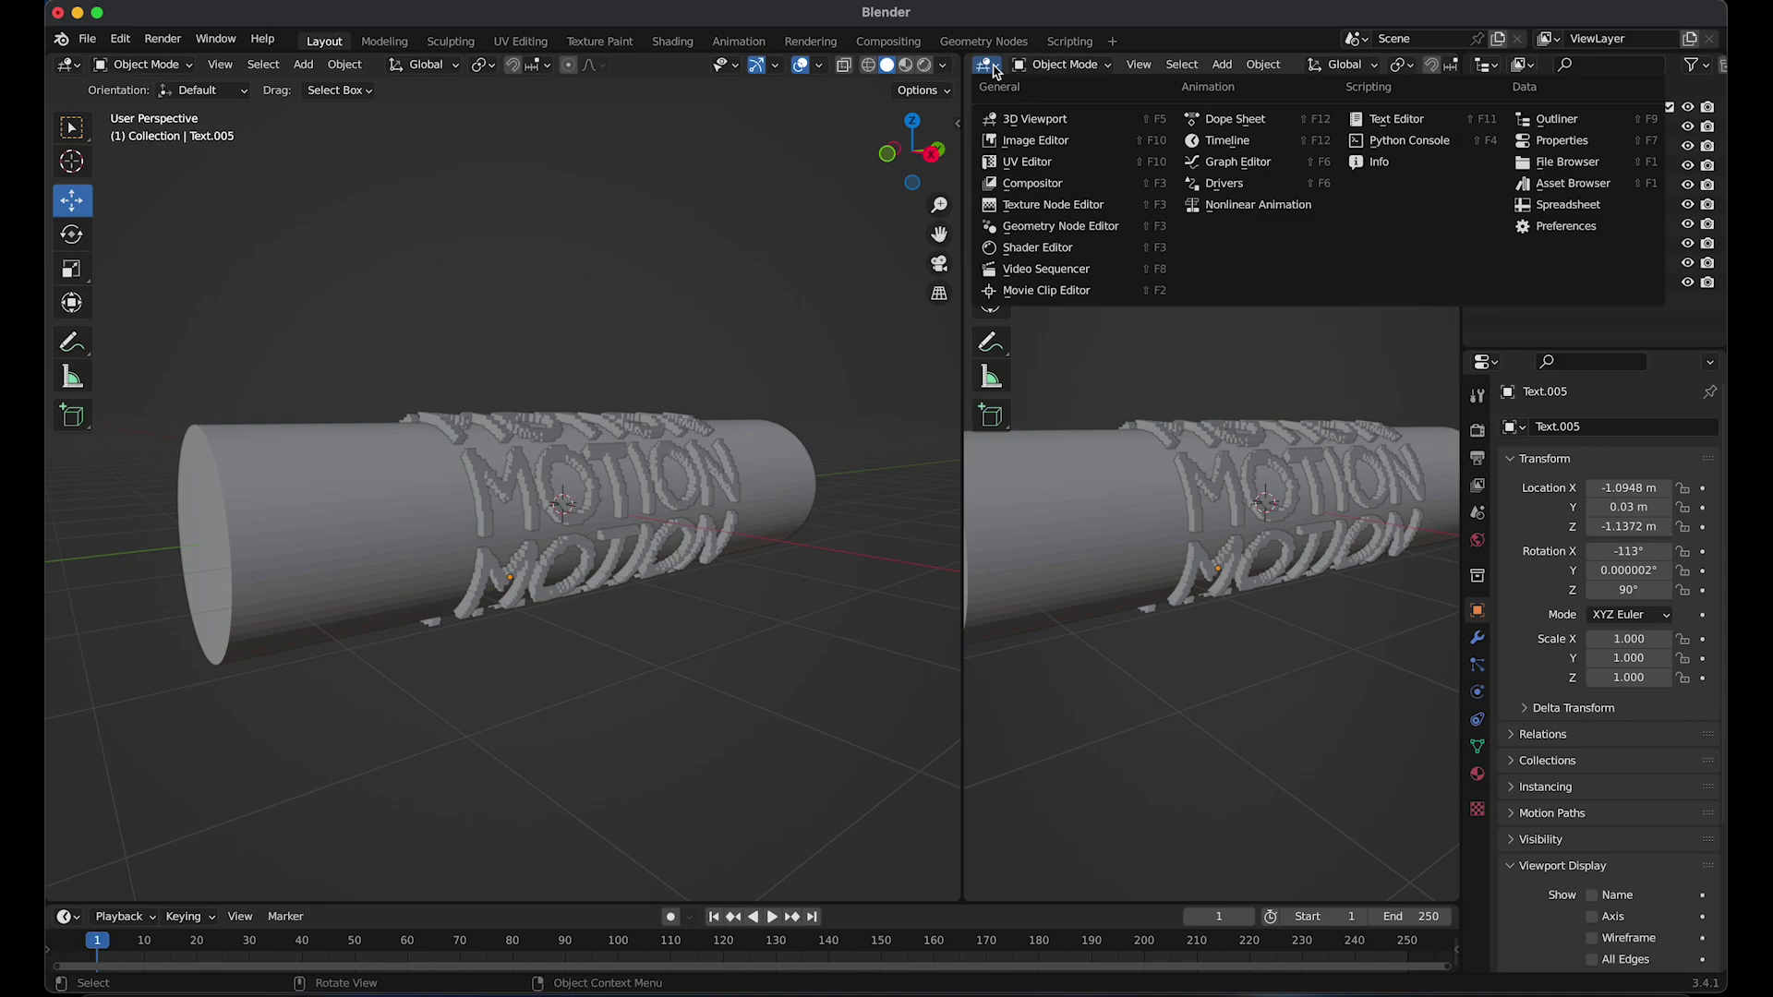
click(1039, 250)
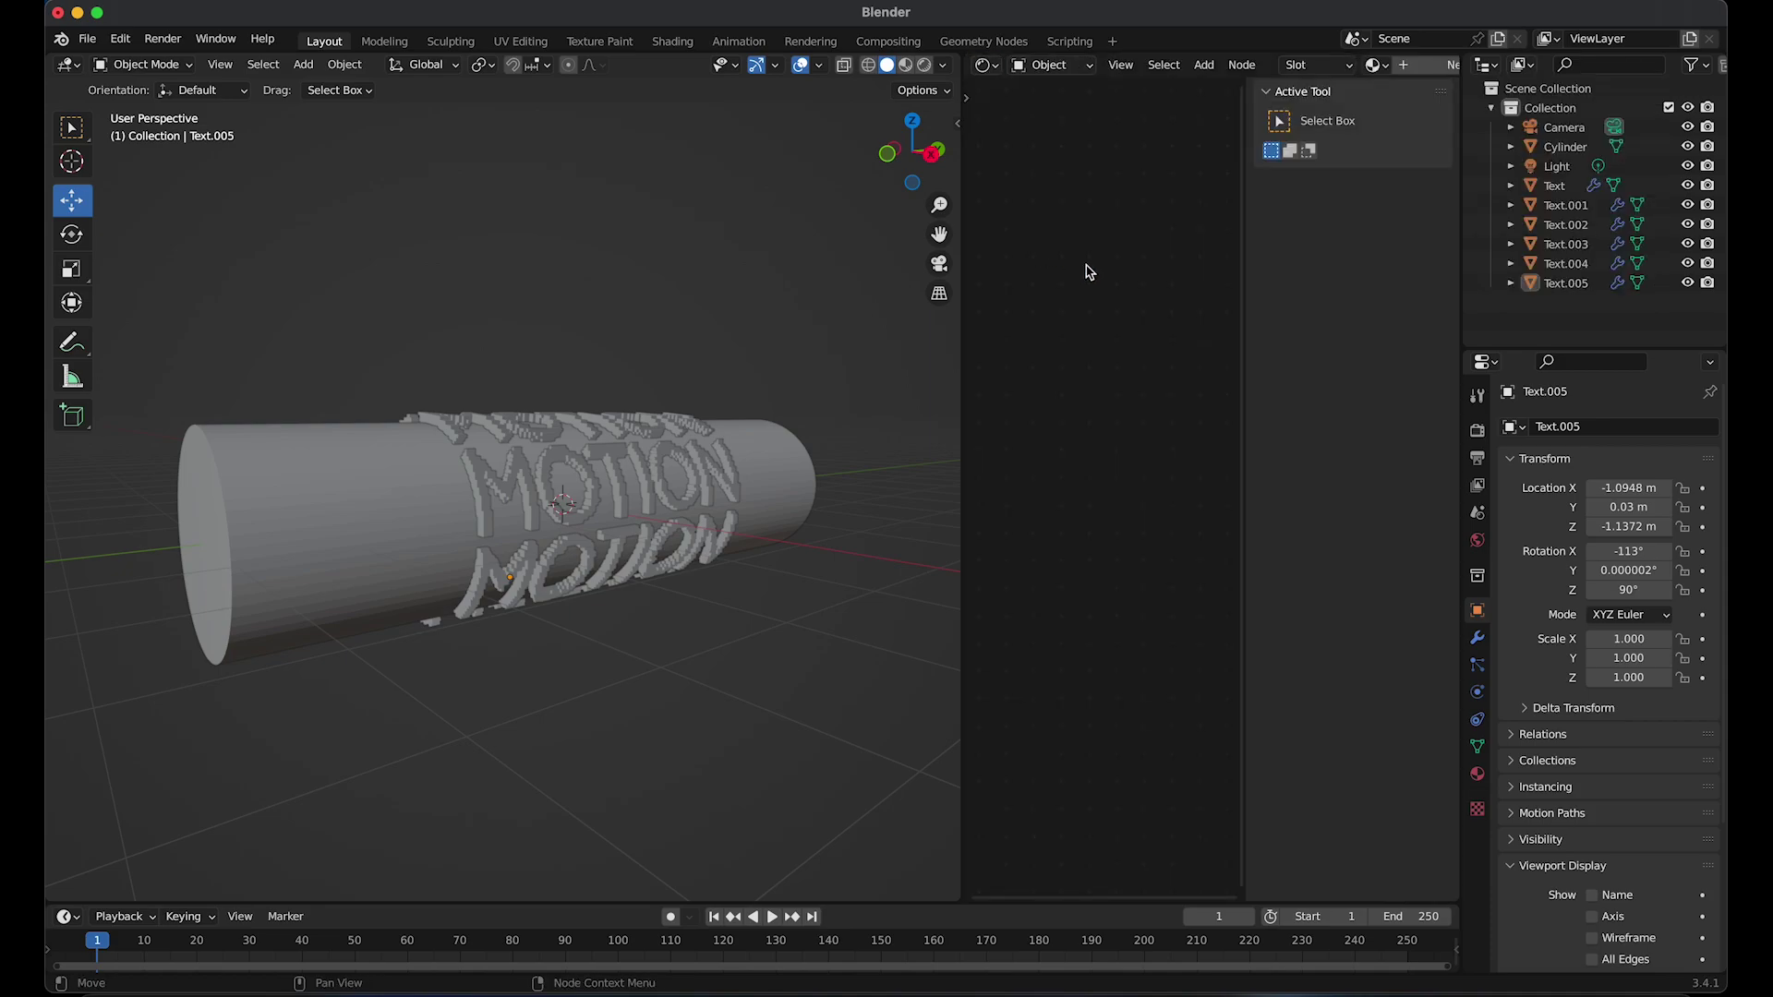
click(1057, 67)
click(1048, 109)
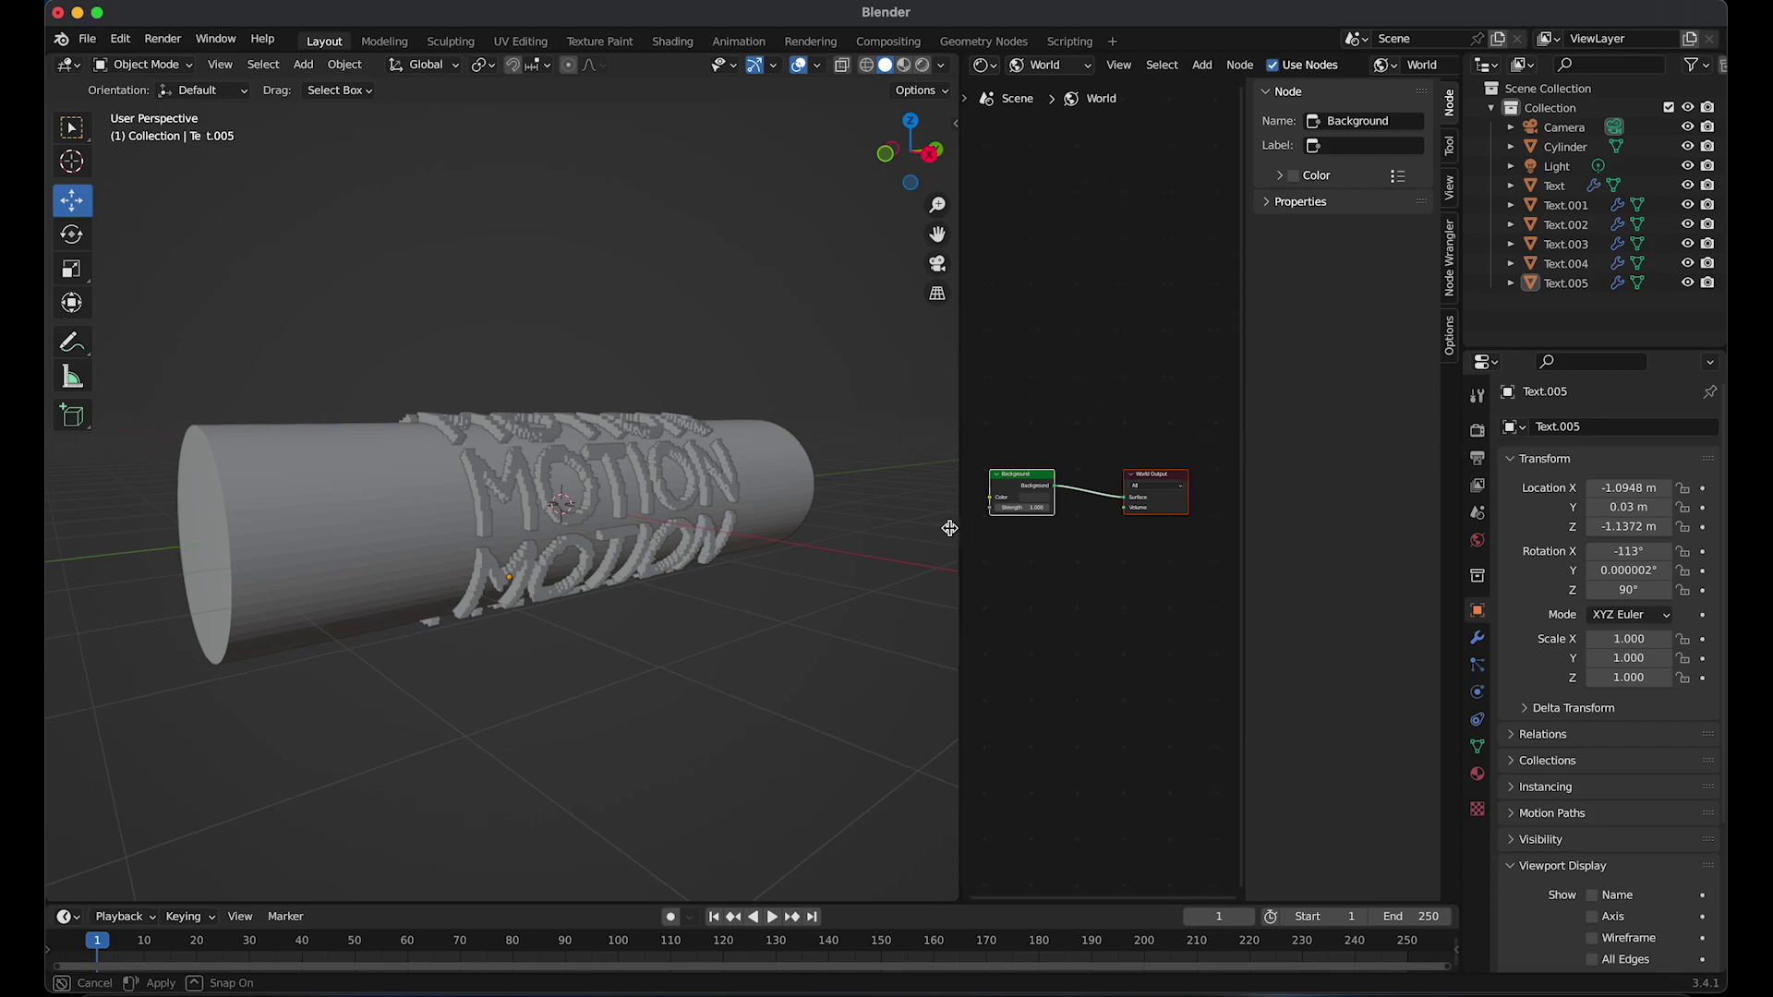
Widen the node editor and add Node Wrangler's Environment Texture, Mapping and Texture Coordinate setup to the Background node
drag(953, 522, 831, 526)
scroll(988, 494, up, 2)
scroll(986, 487, left, 4)
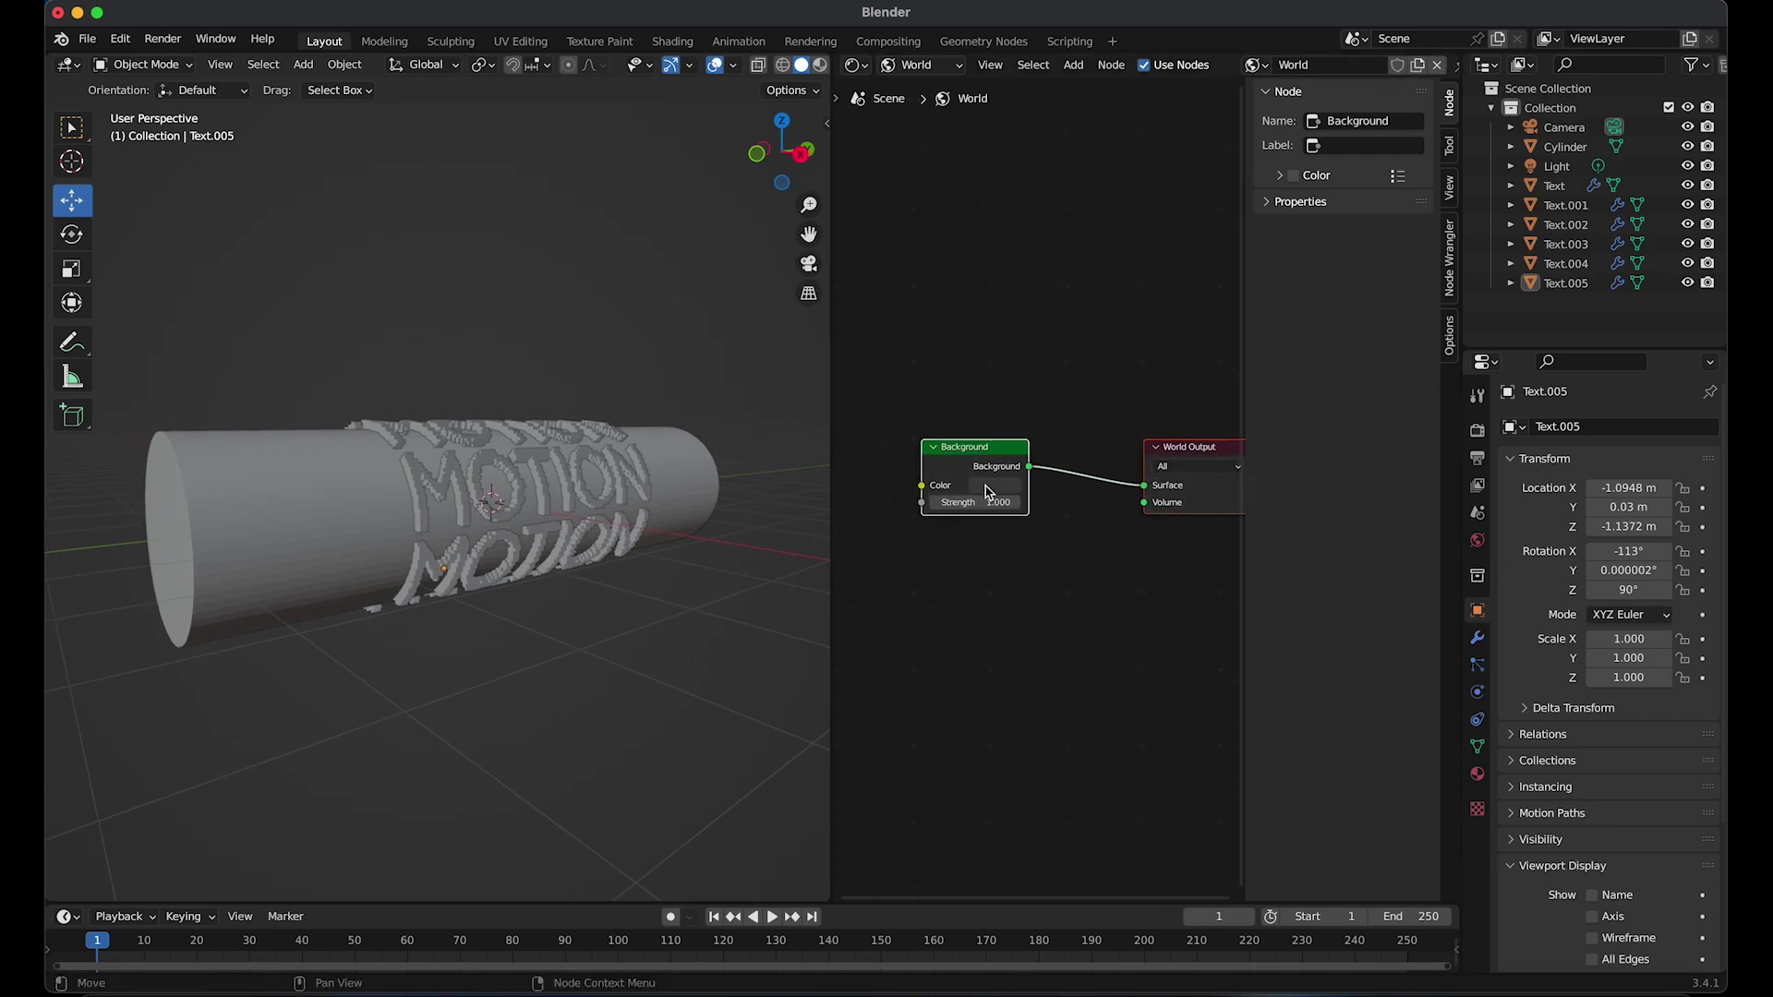
click(1021, 472)
scroll(1022, 469, left, 2)
scroll(1023, 475, right, 1)
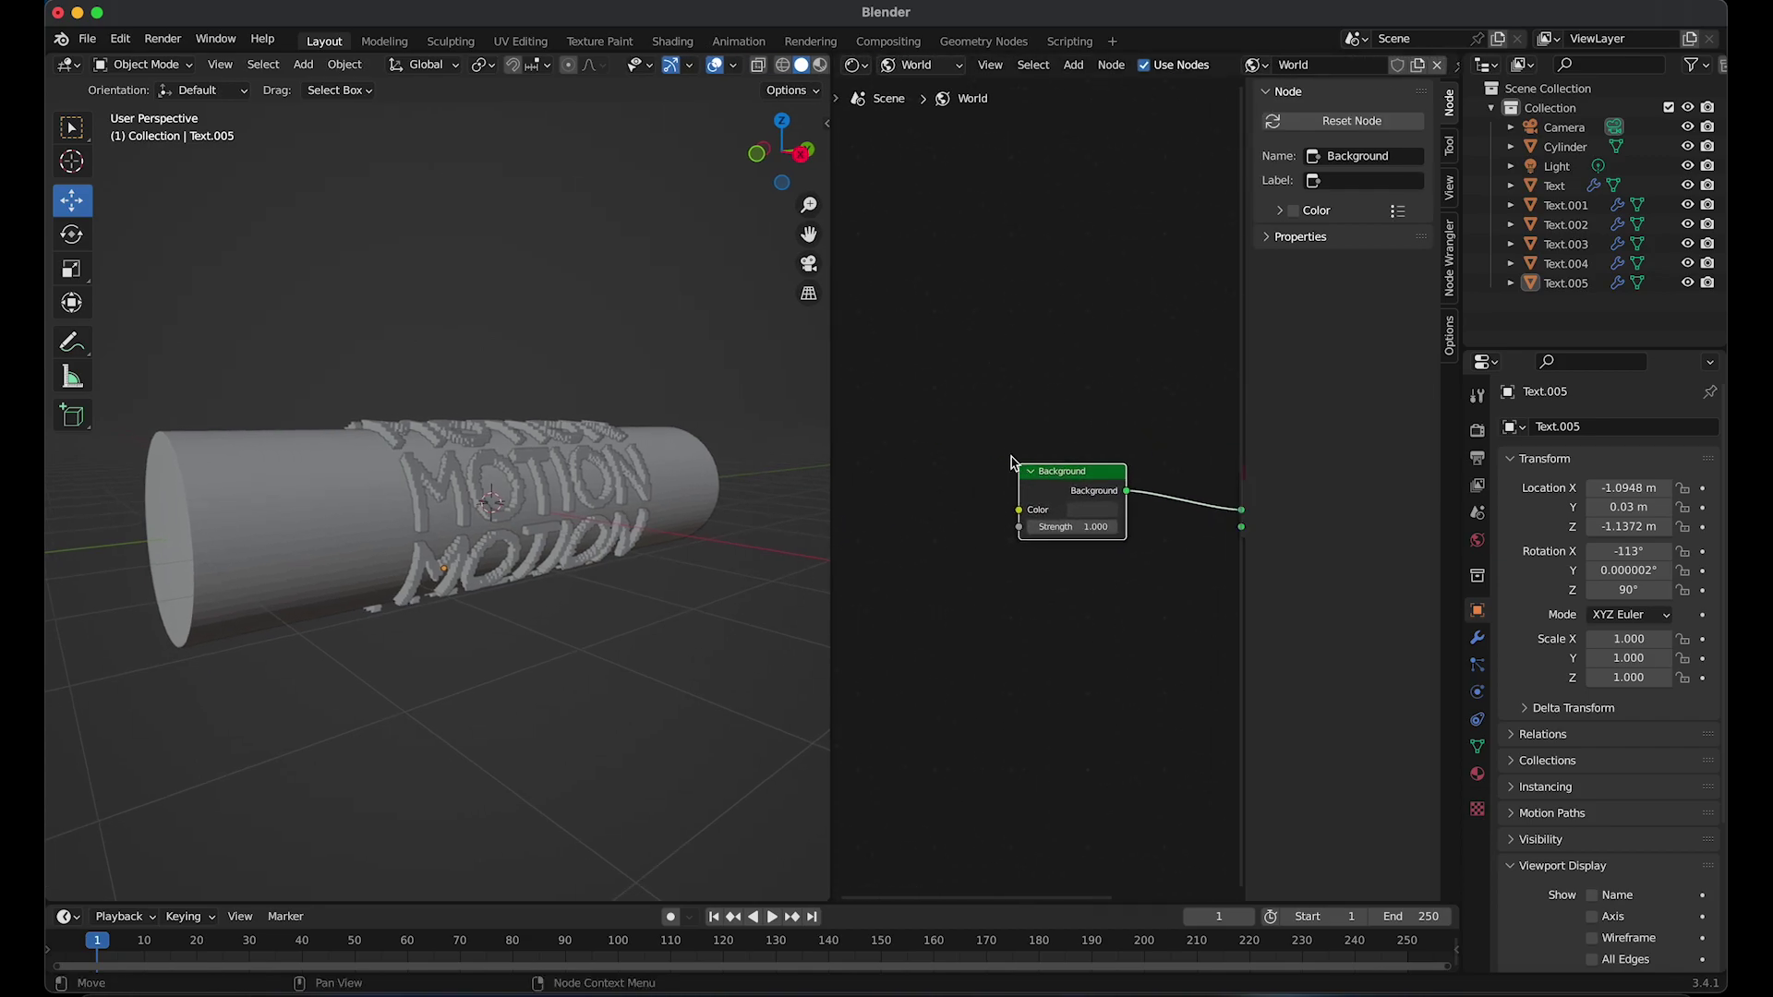
key(ctrl+t)
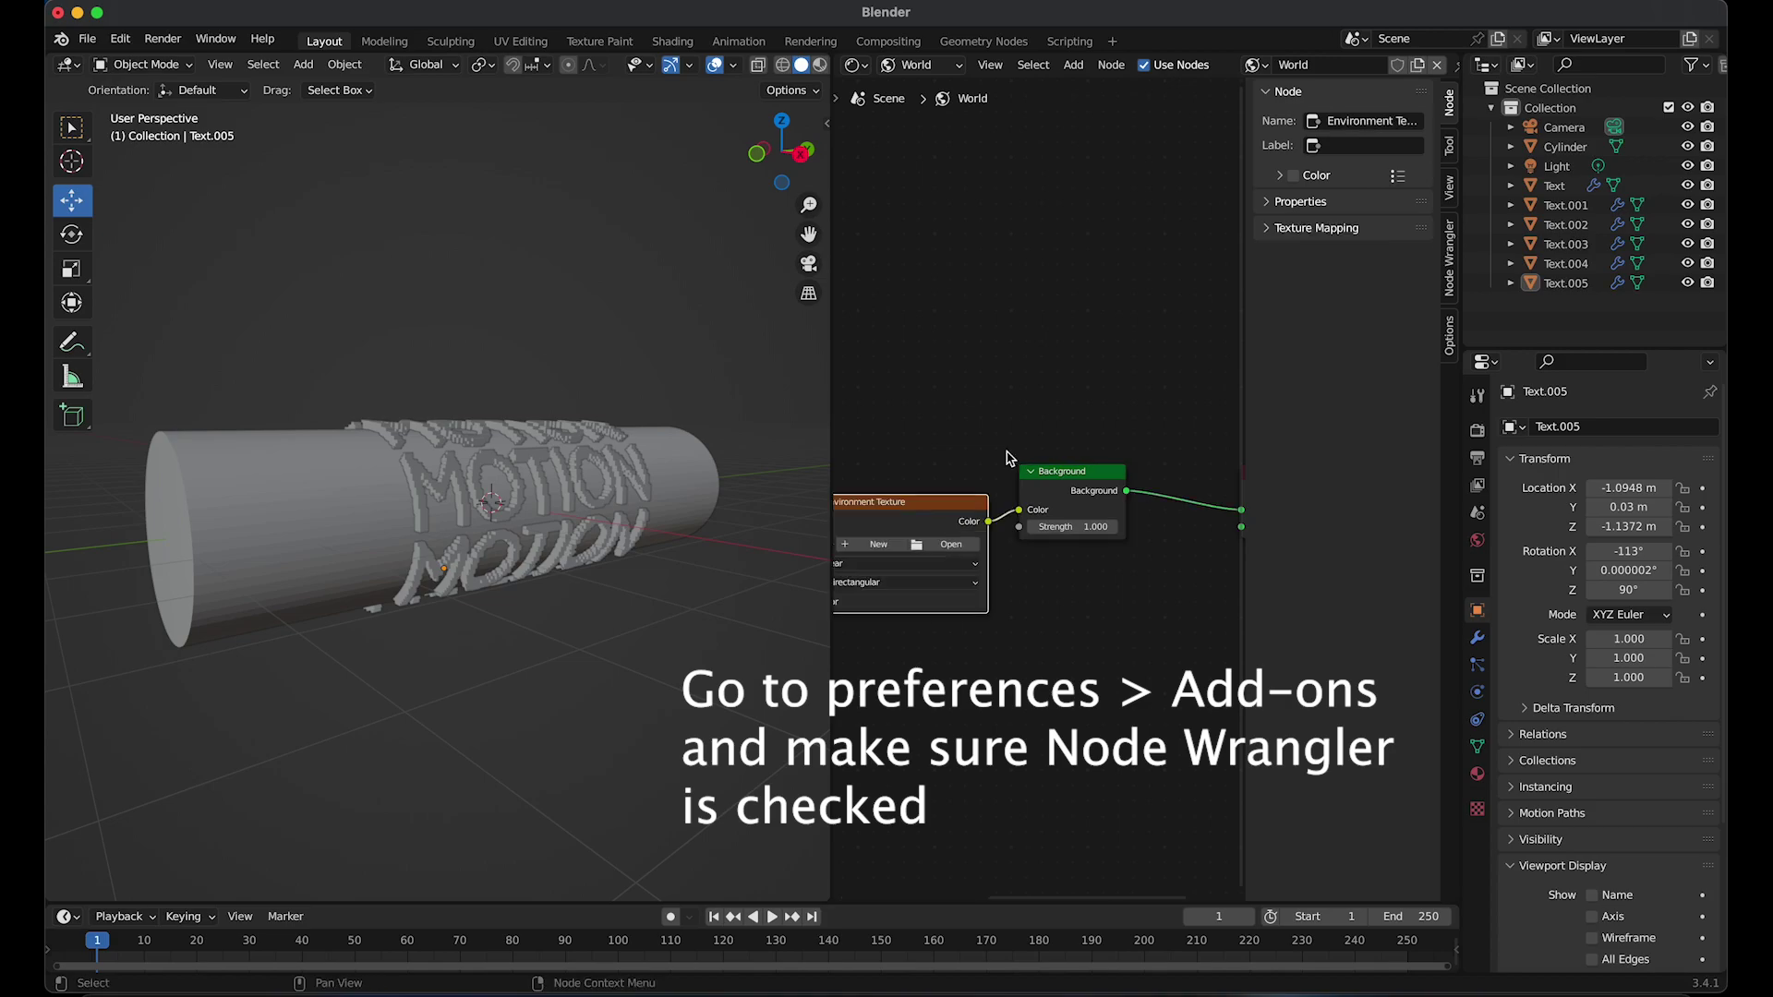
Load studio_small_07_4k.exr from the Desktop's MOTION TEST folder into the Environment Texture node
scroll(1014, 466, down, 2)
scroll(1014, 467, left, 4)
scroll(1014, 467, down, 2)
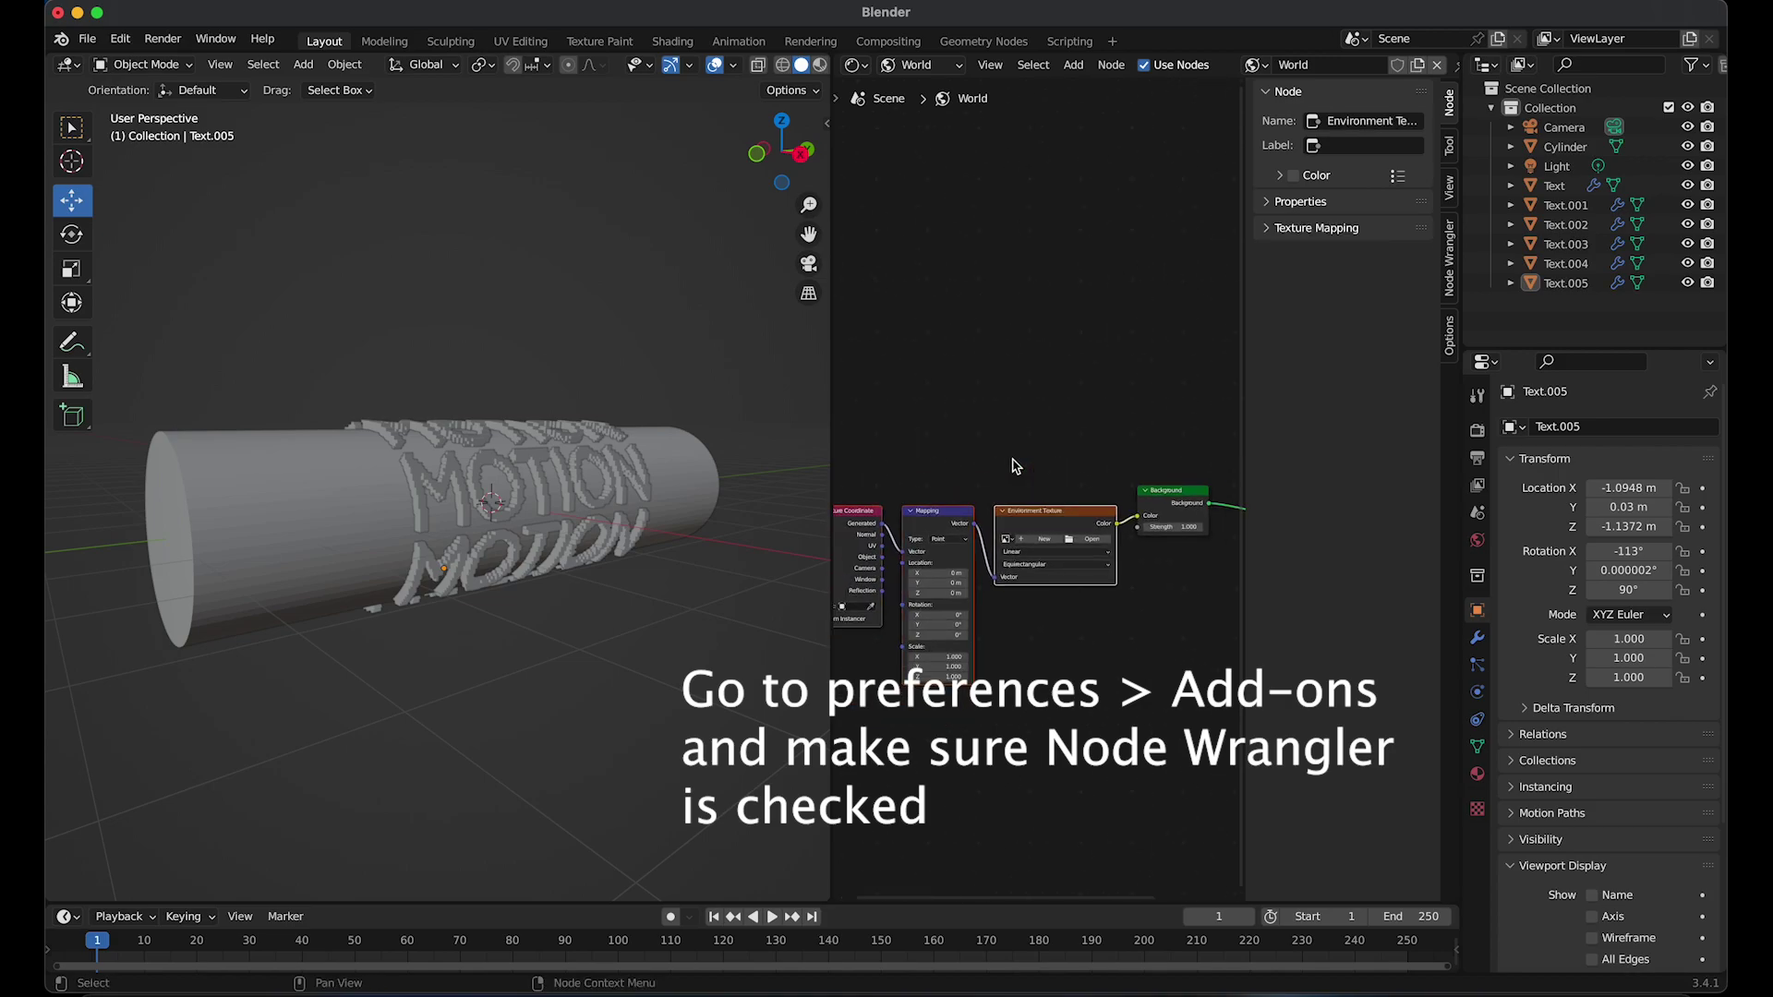
scroll(1014, 466, left, 2)
scroll(1015, 467, up, 1)
scroll(1016, 467, right, 1)
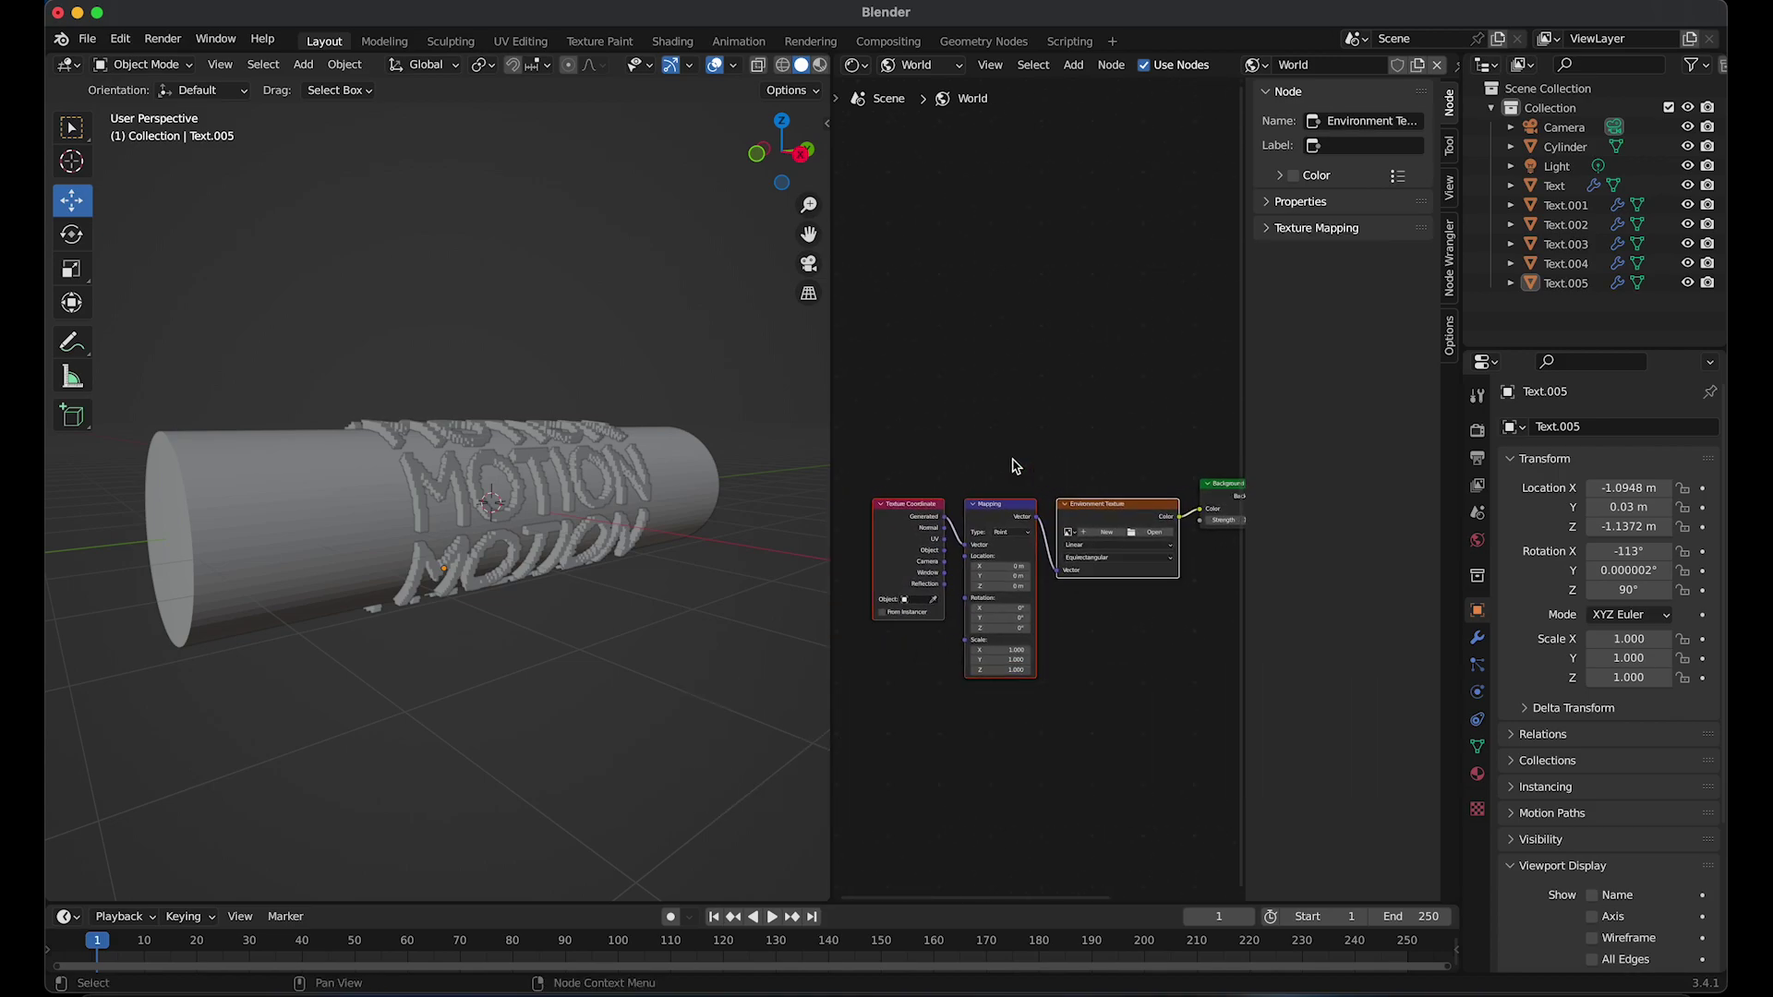
scroll(1015, 466, right, 3)
scroll(1016, 466, down, 1)
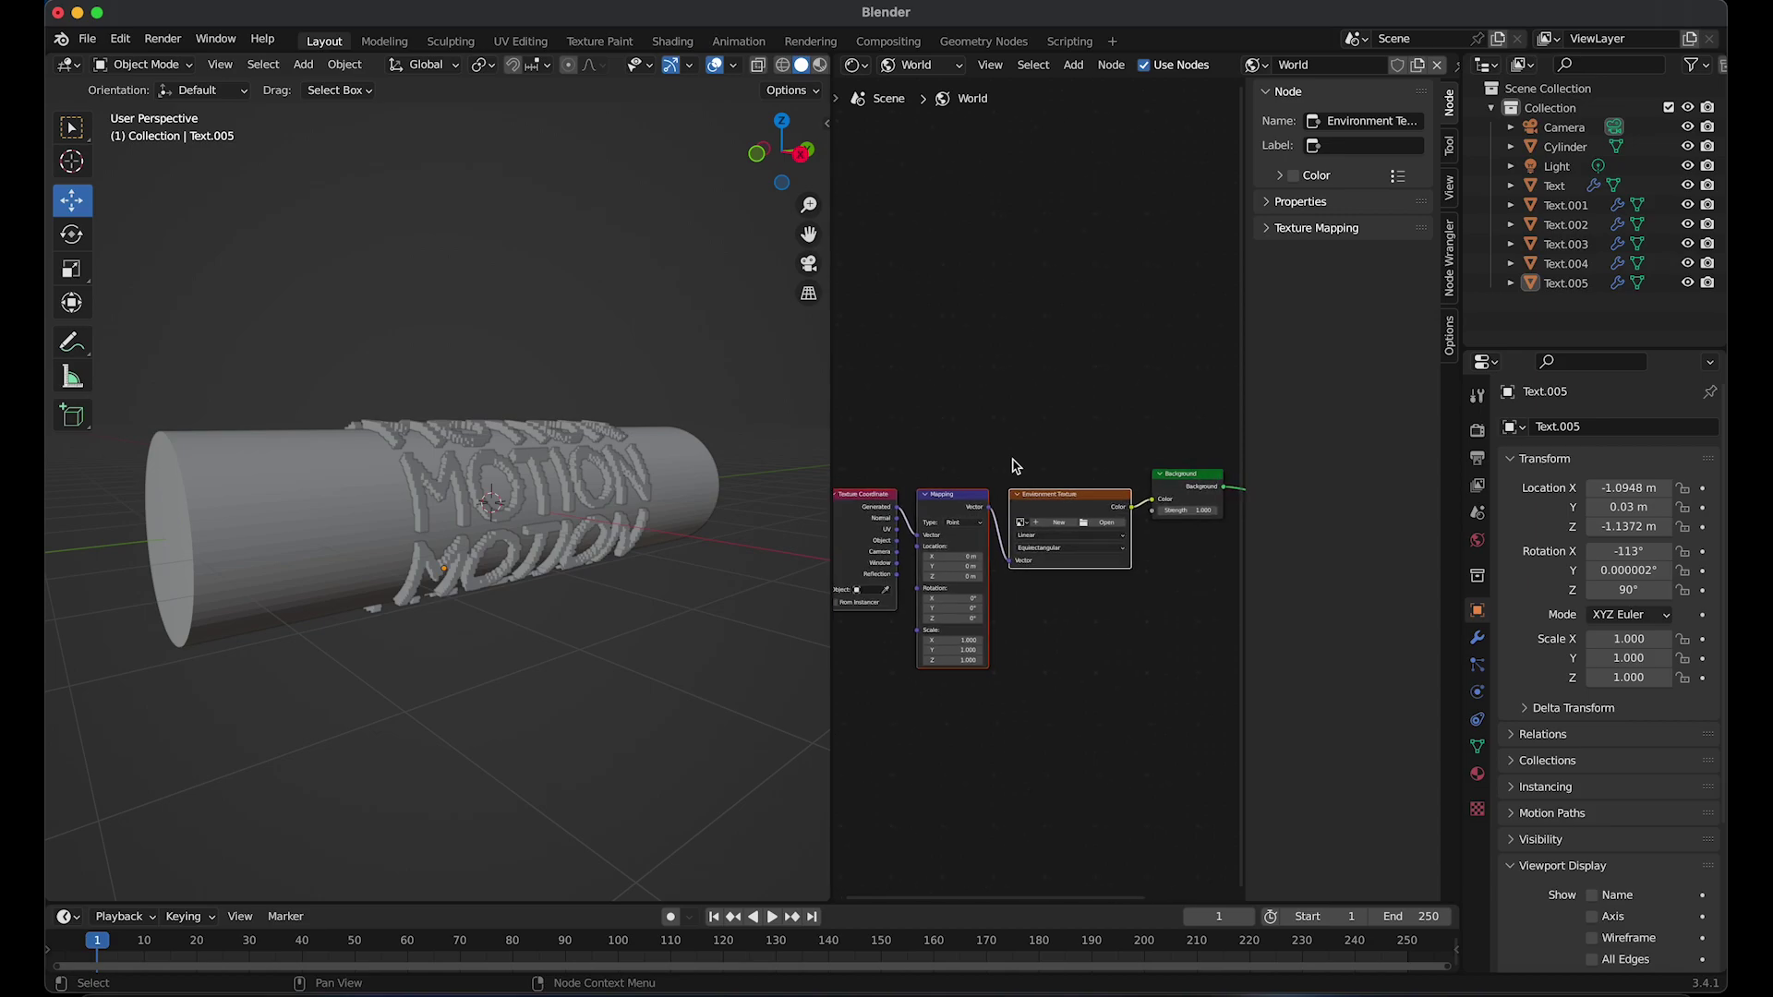
scroll(1018, 464, up, 3)
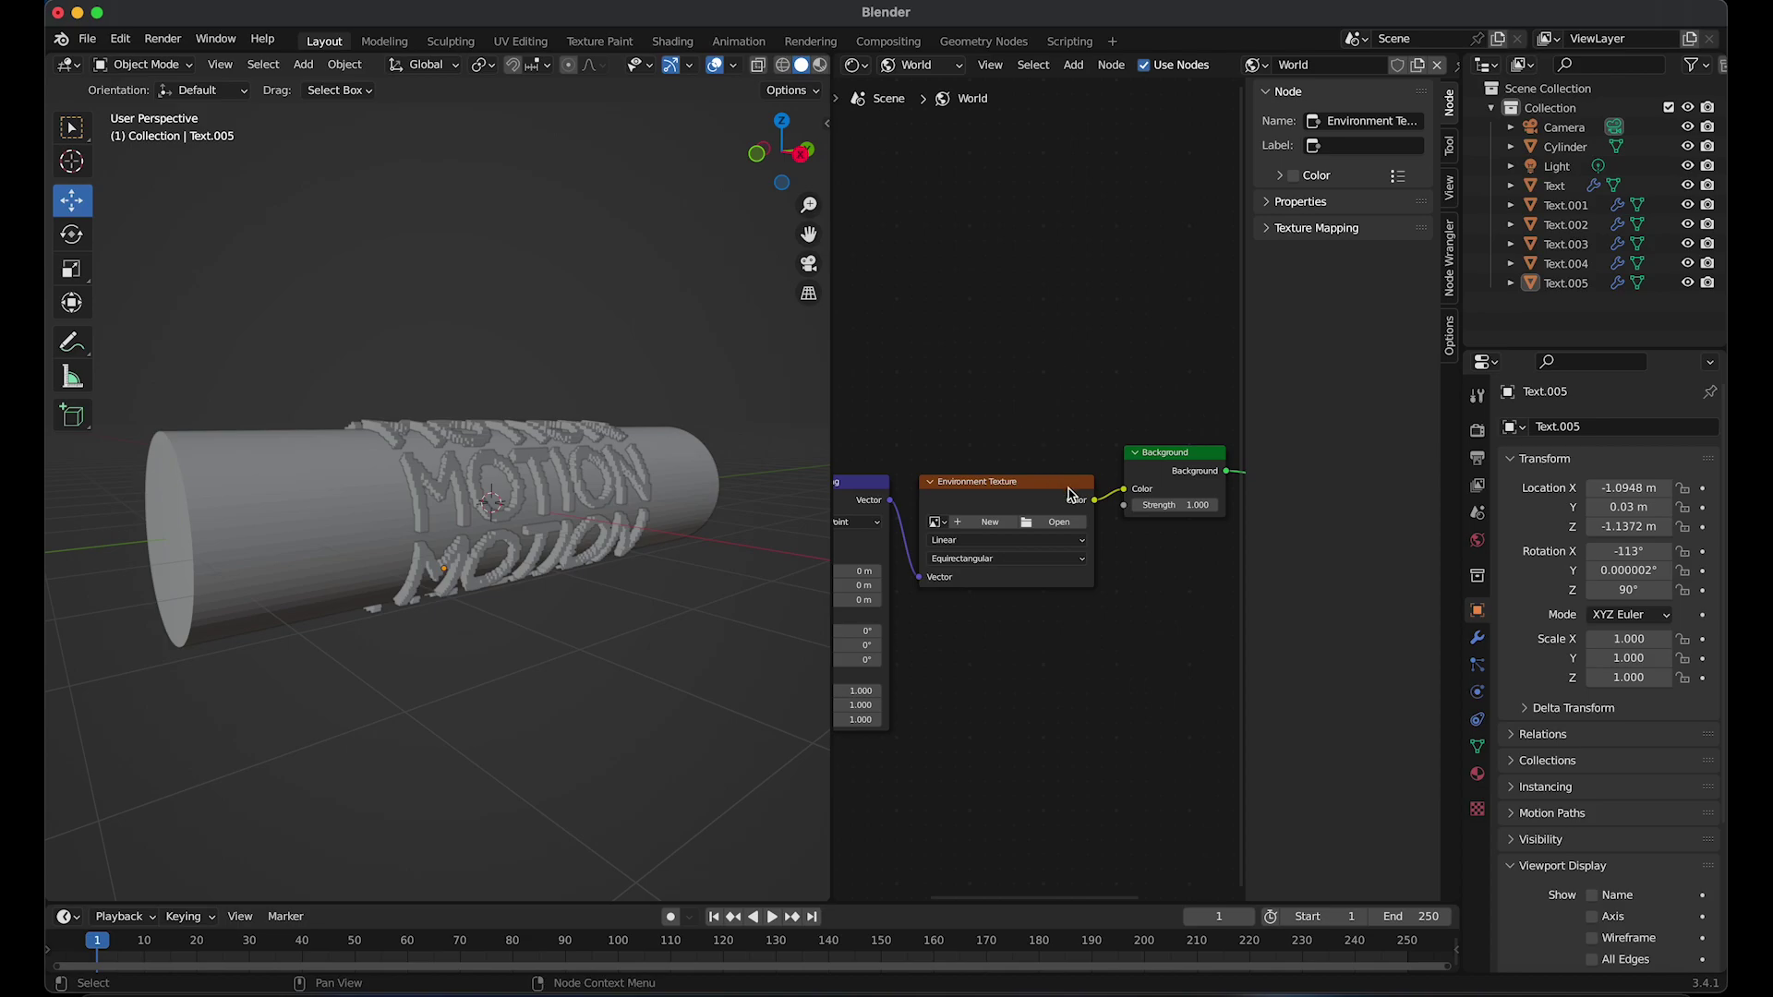
click(1053, 523)
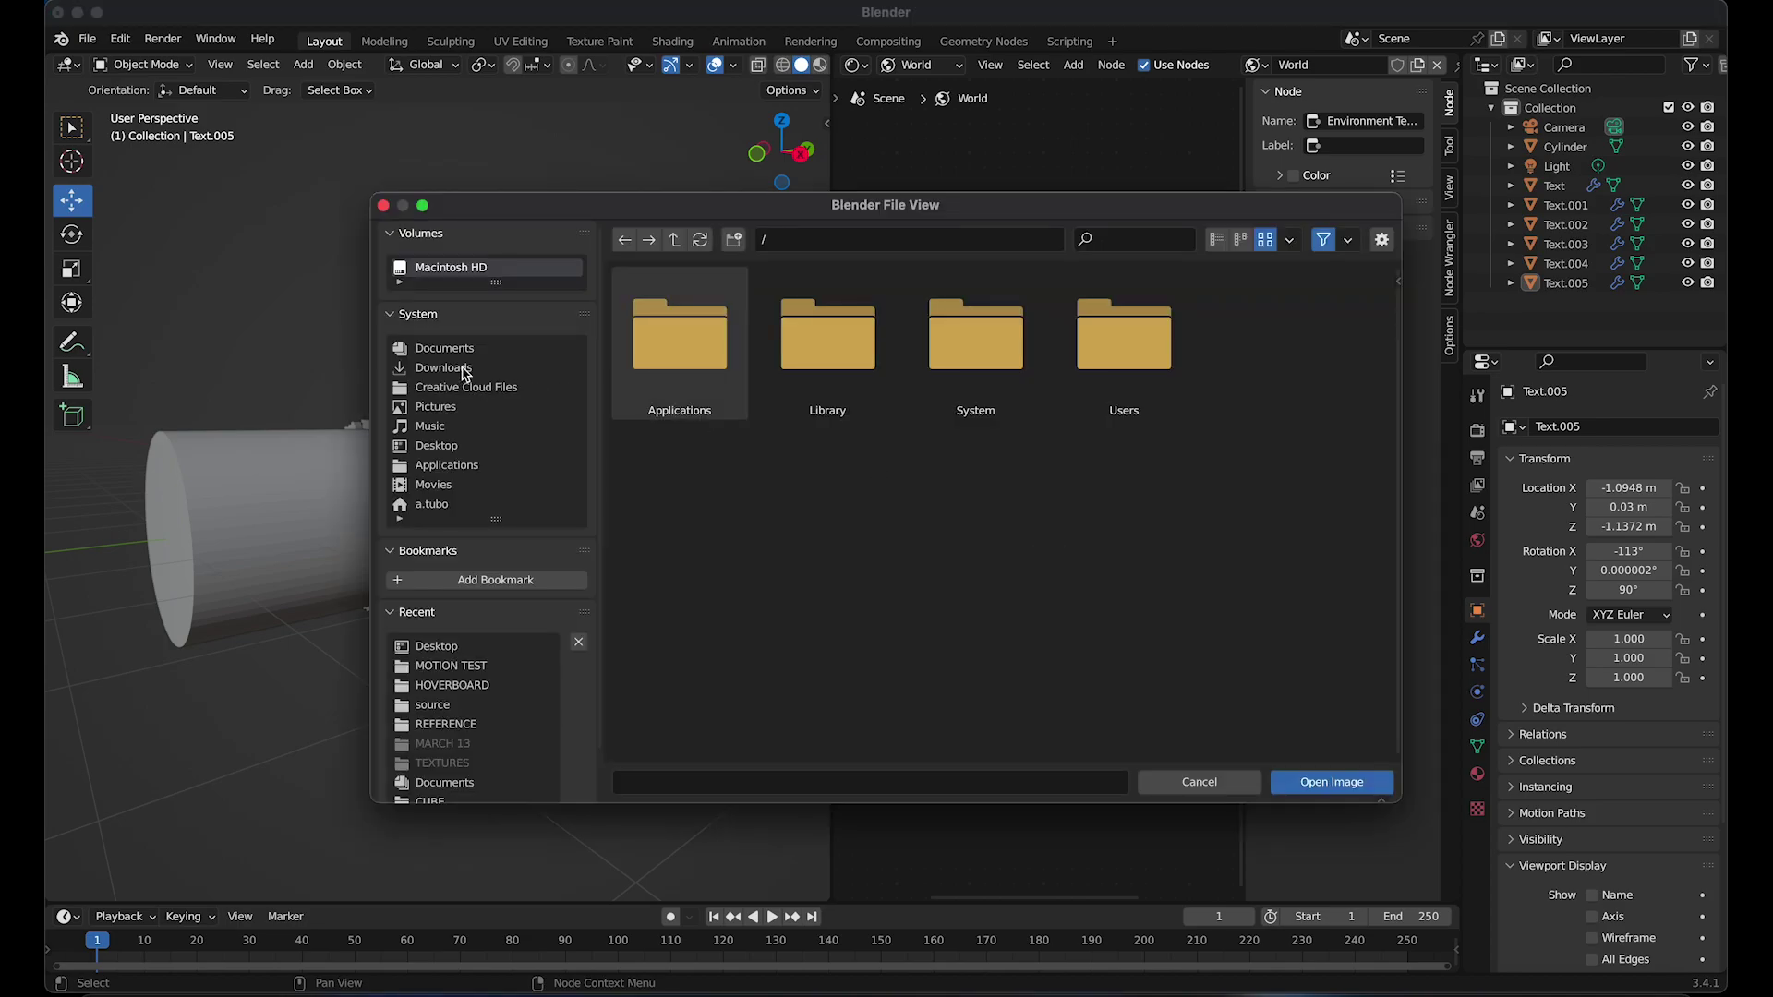
click(439, 449)
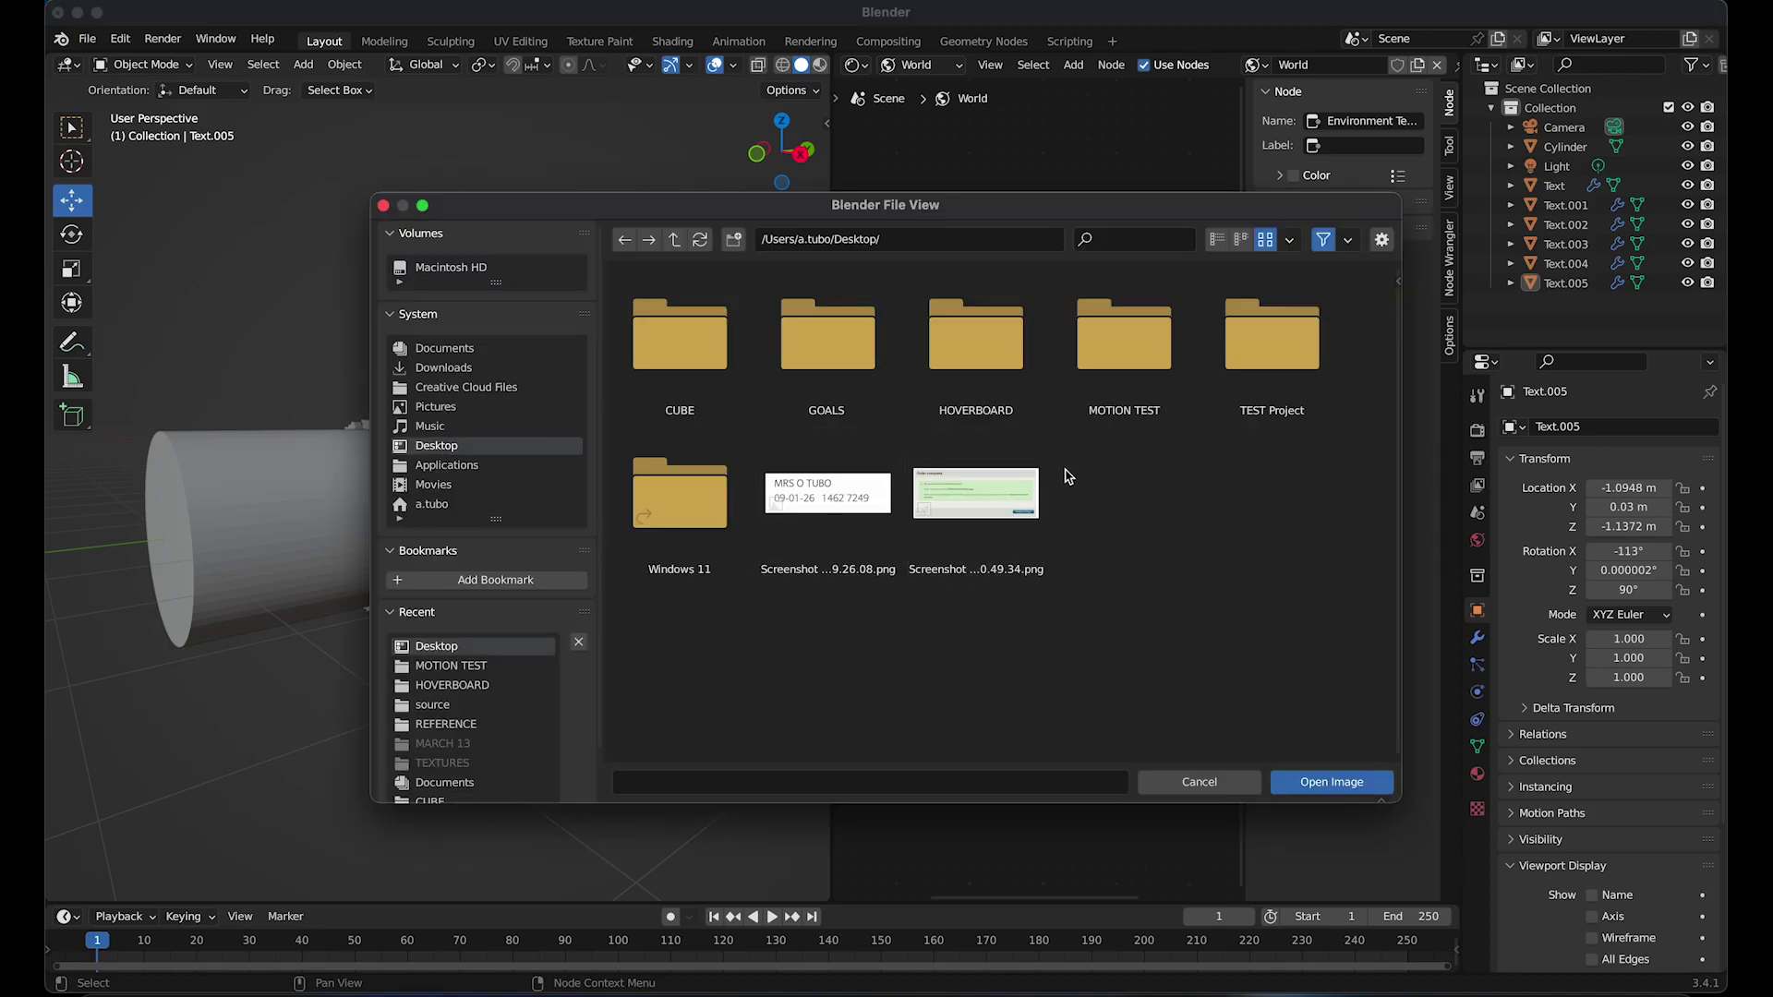
click(1124, 334)
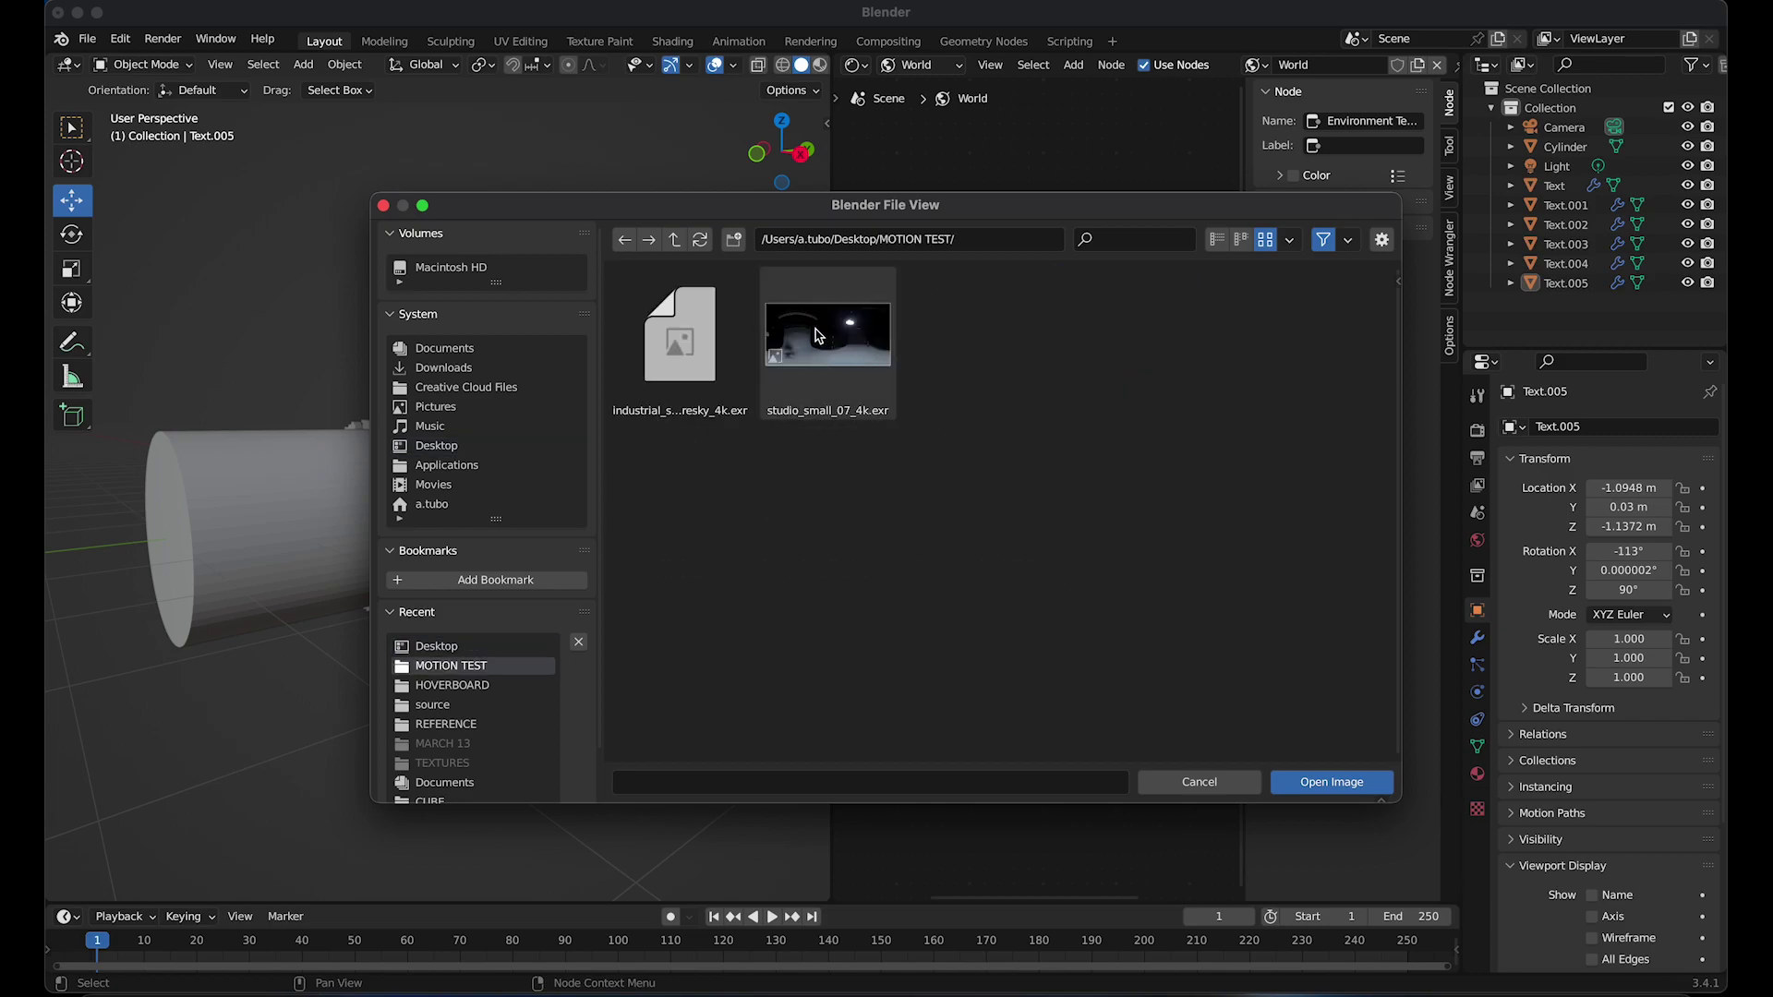
double_click(839, 347)
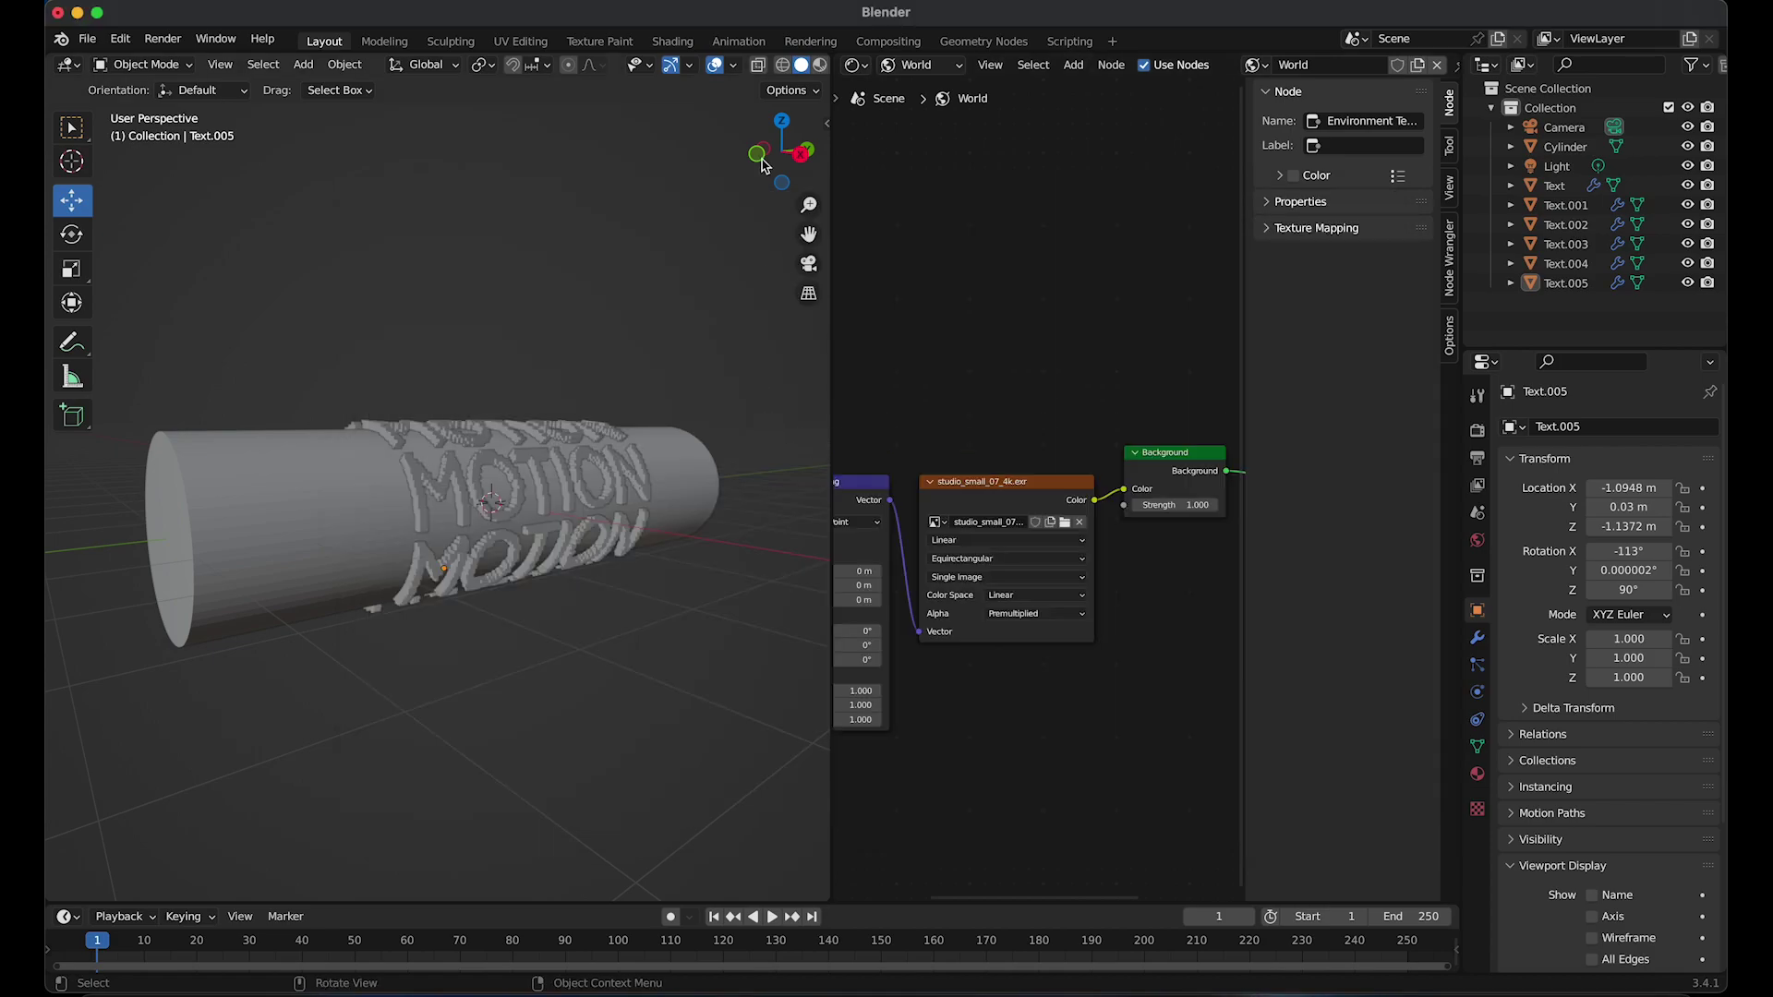
Switch the 3D viewport to Rendered shading and inspect the text and cylinder under the studio lighting
scroll(785, 67, down, 2)
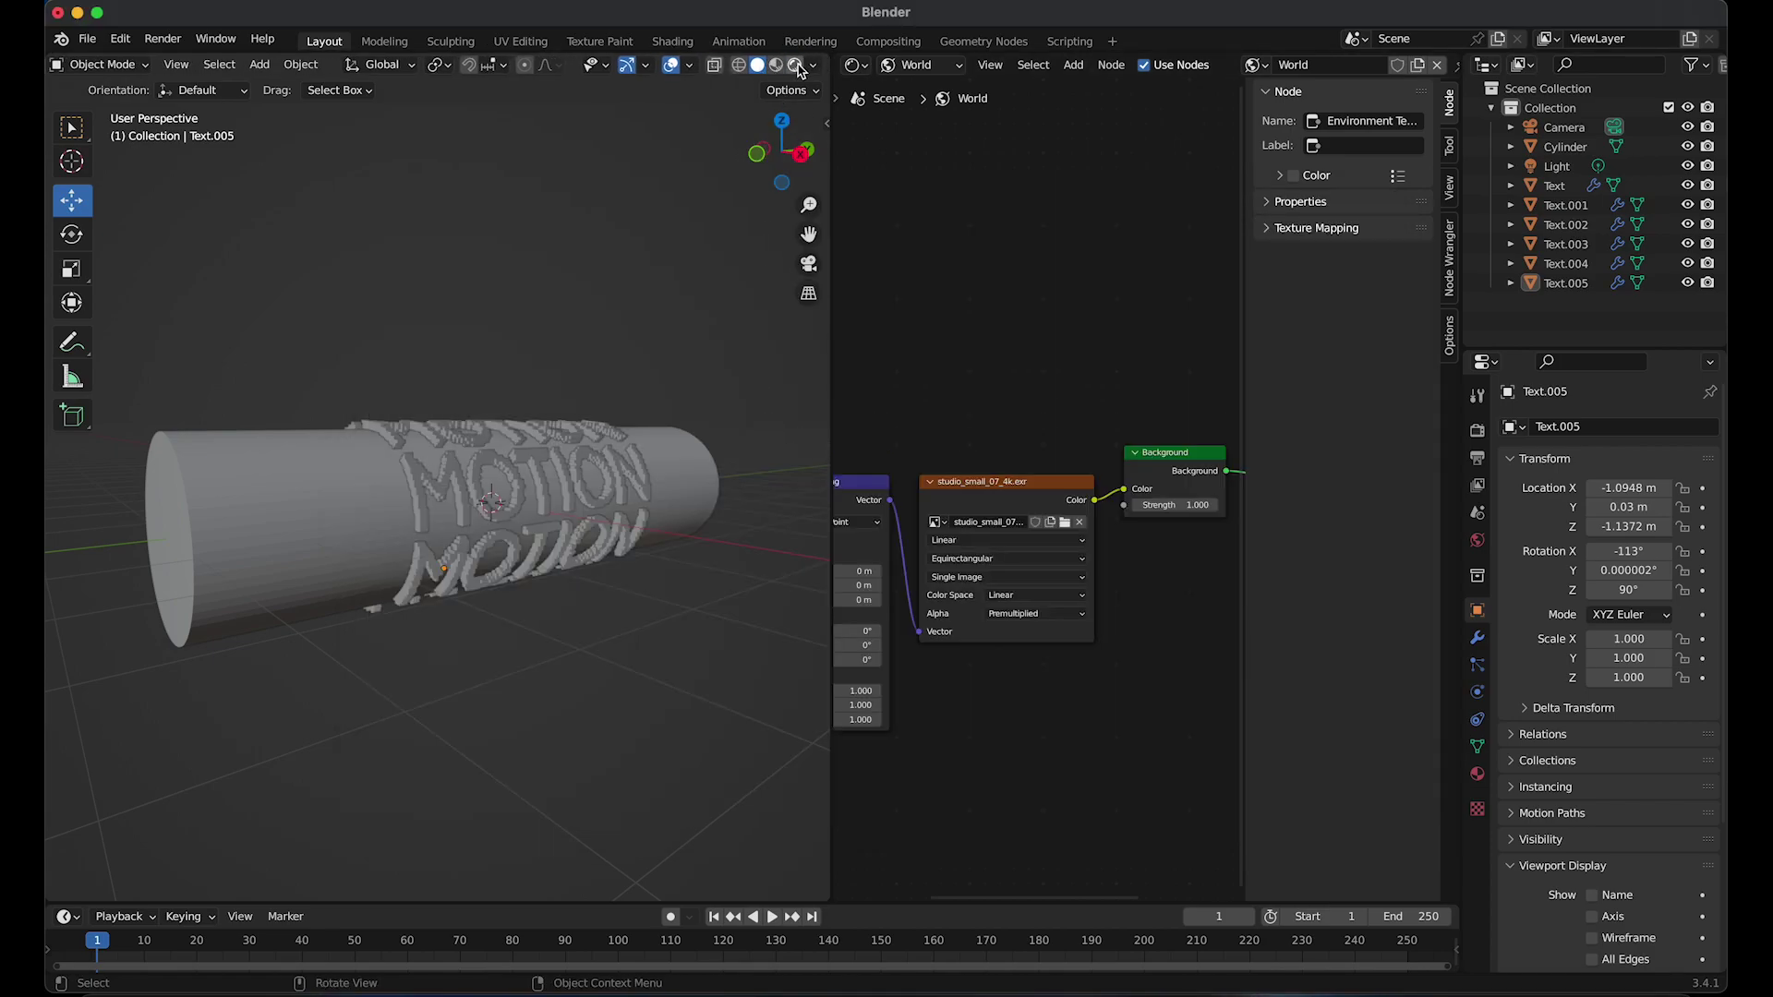
click(794, 65)
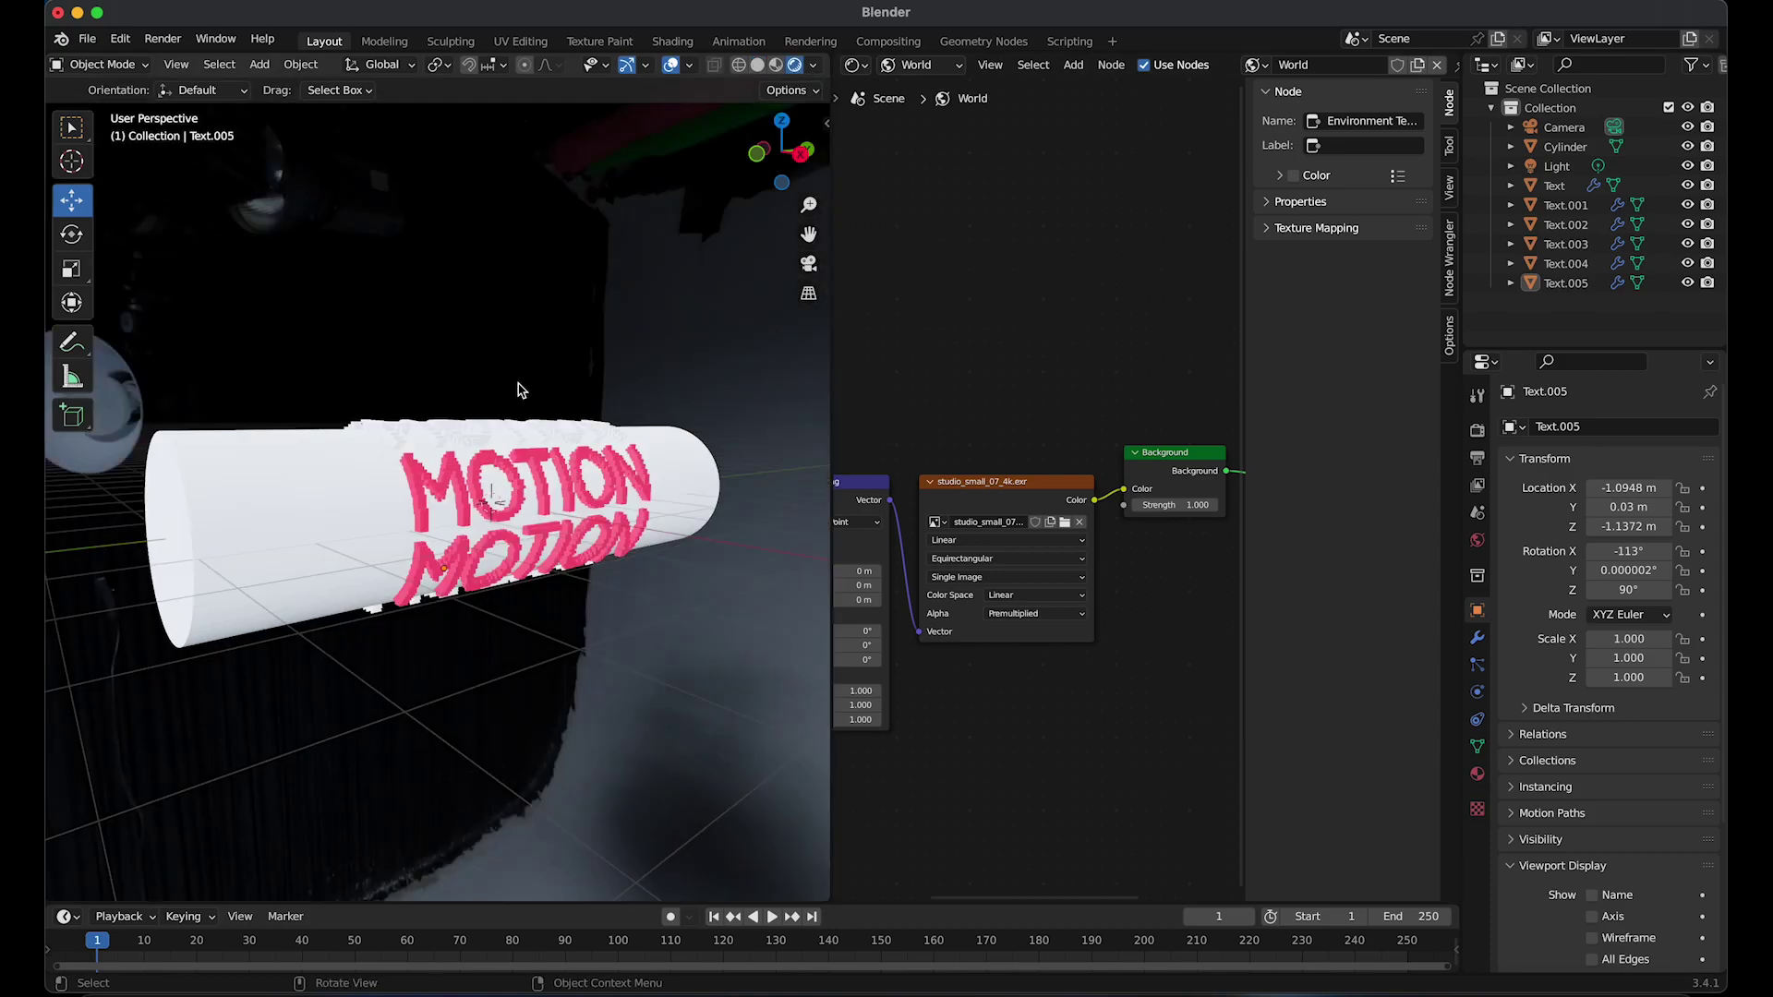
scroll(518, 390, right, 5)
scroll(518, 390, left, 5)
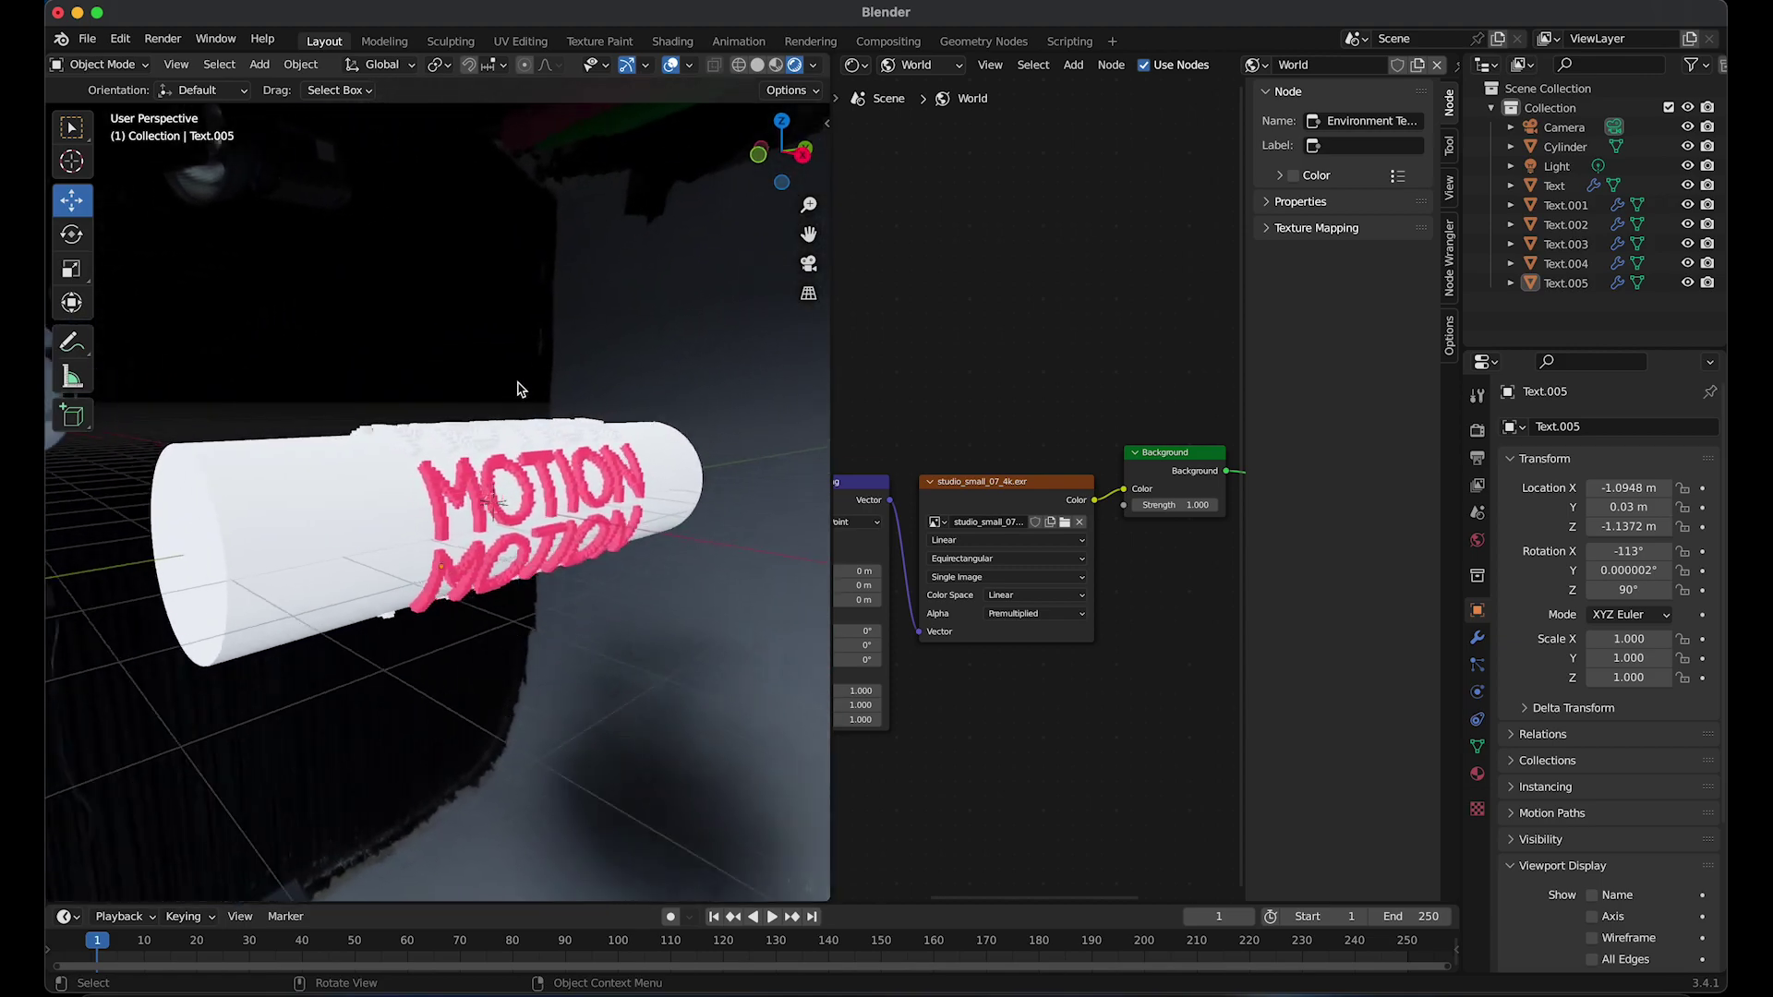
scroll(522, 390, right, 3)
Set the World Mapping node's rotation to X 221°, Y 21.6° and Z 61°
middle_drag(933, 729, 1058, 699)
scroll(1057, 695, up, 2)
middle_drag(1038, 630, 1135, 600)
scroll(1138, 598, up, 2)
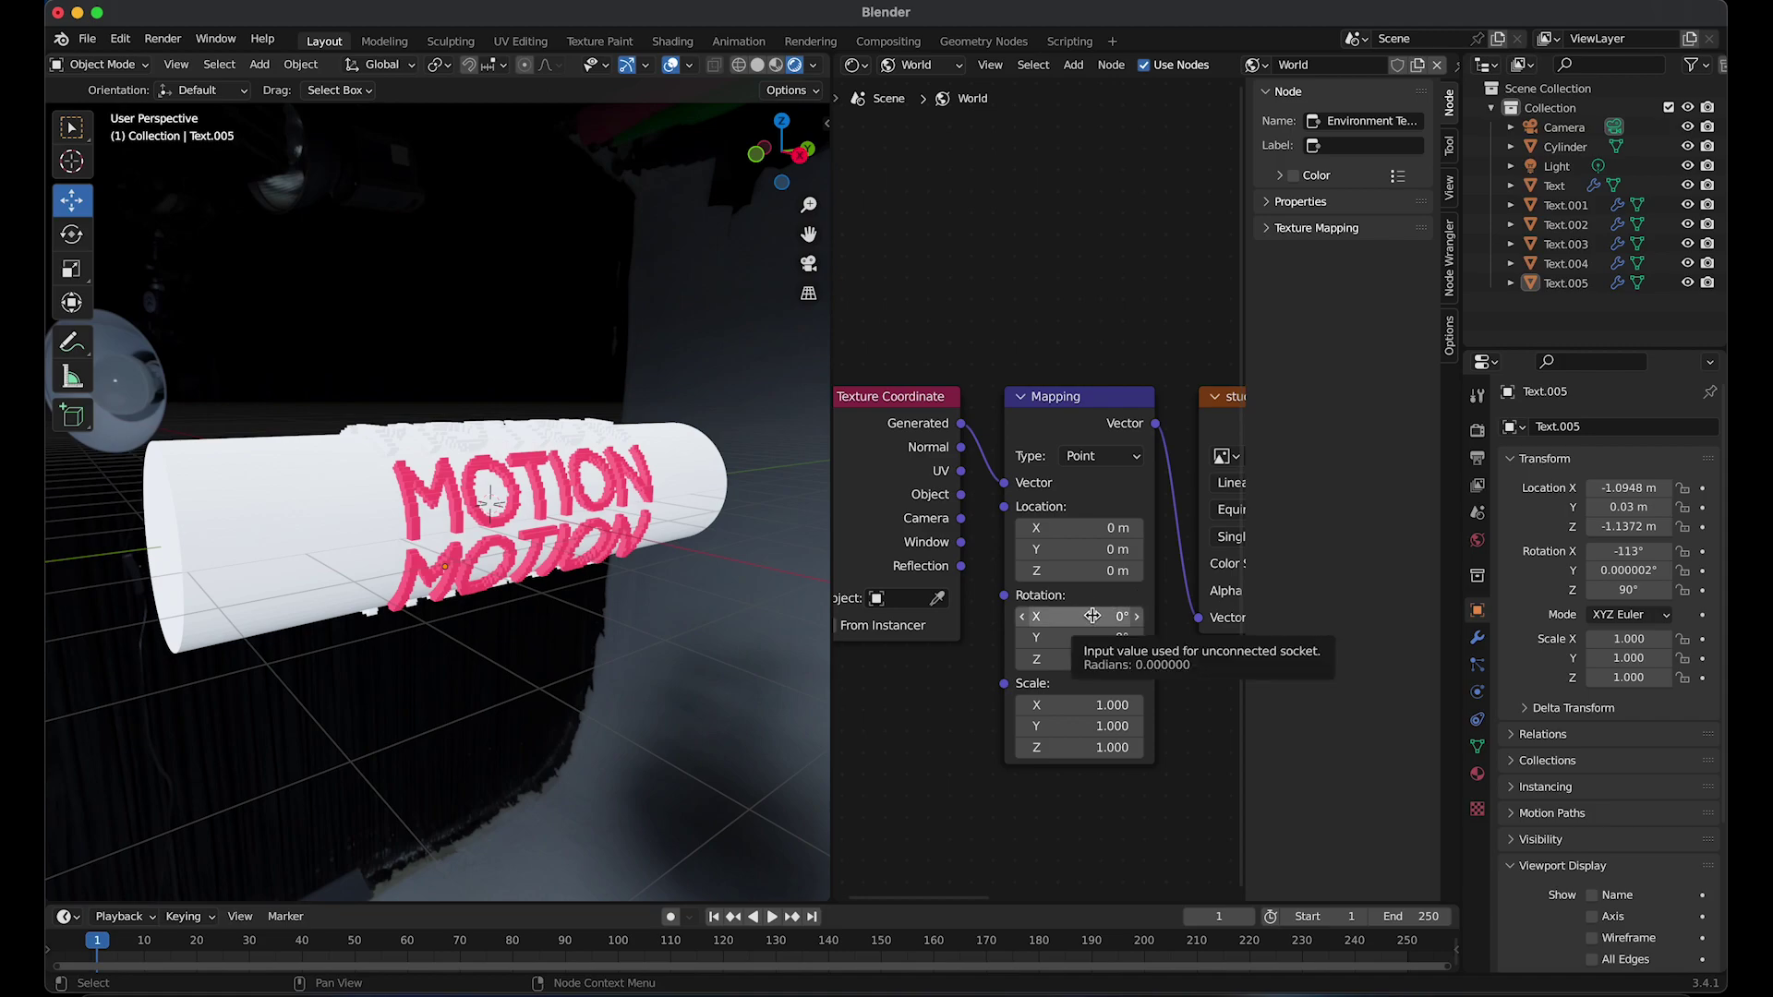
double_click(1092, 616)
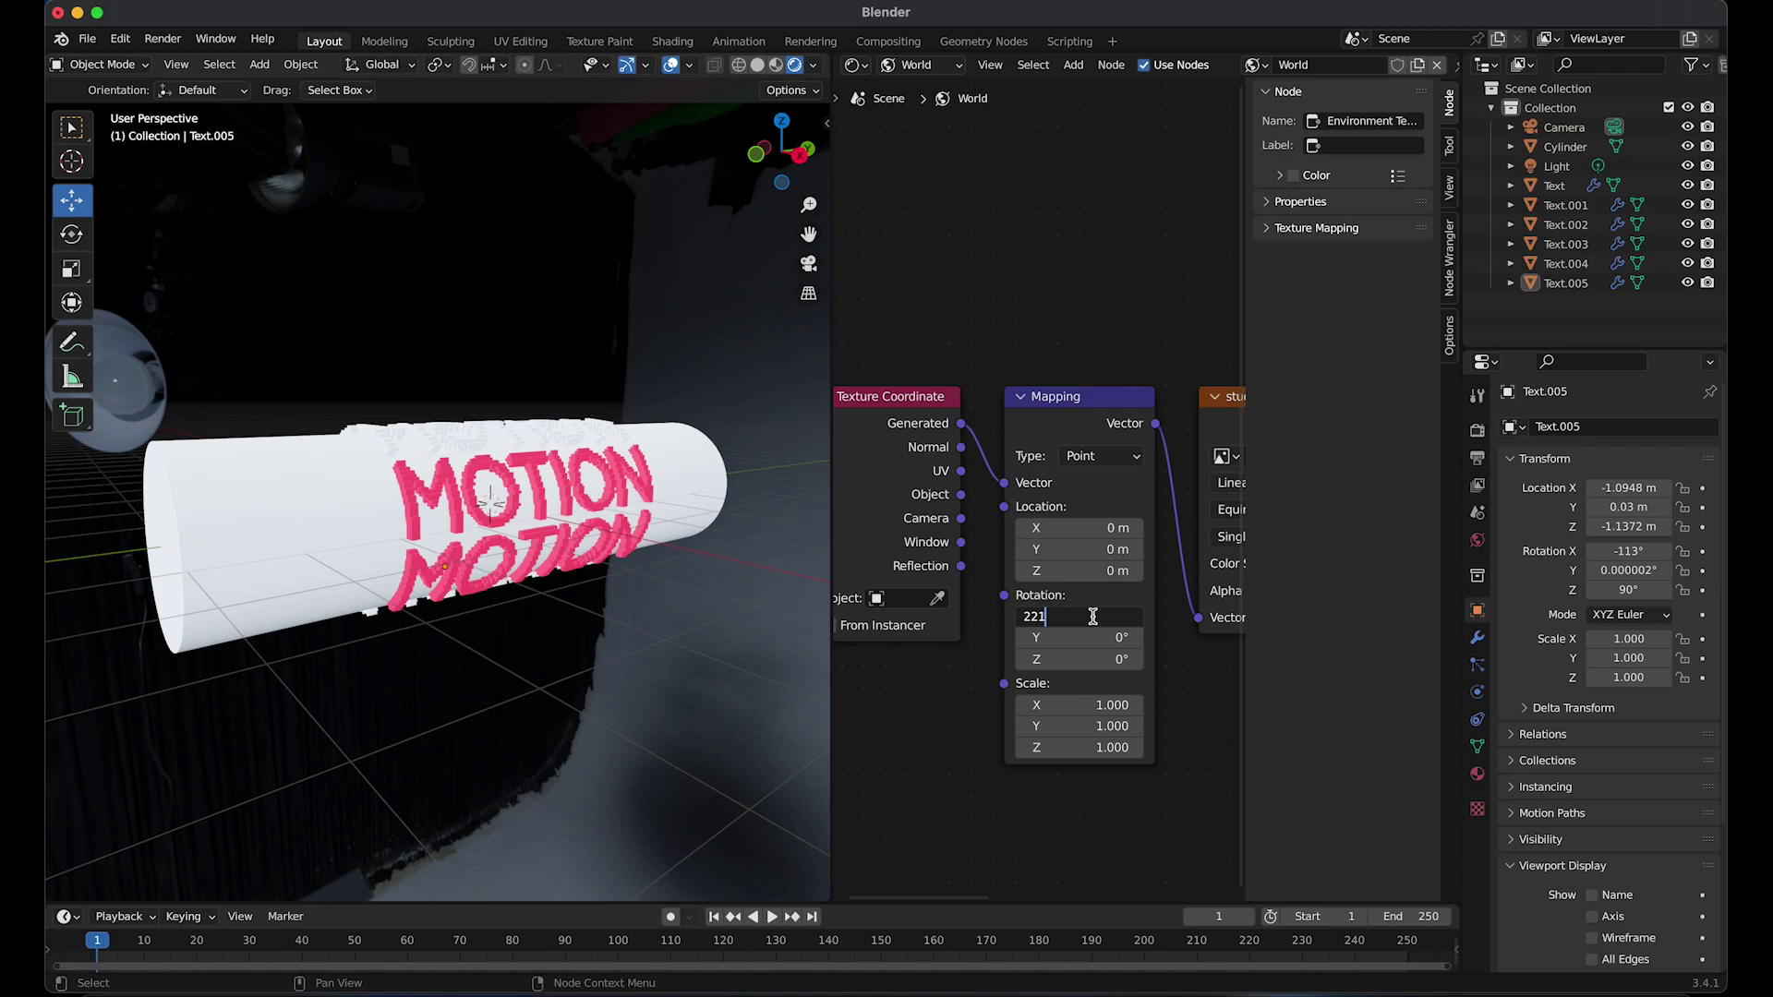
text(221)
key(Tab)
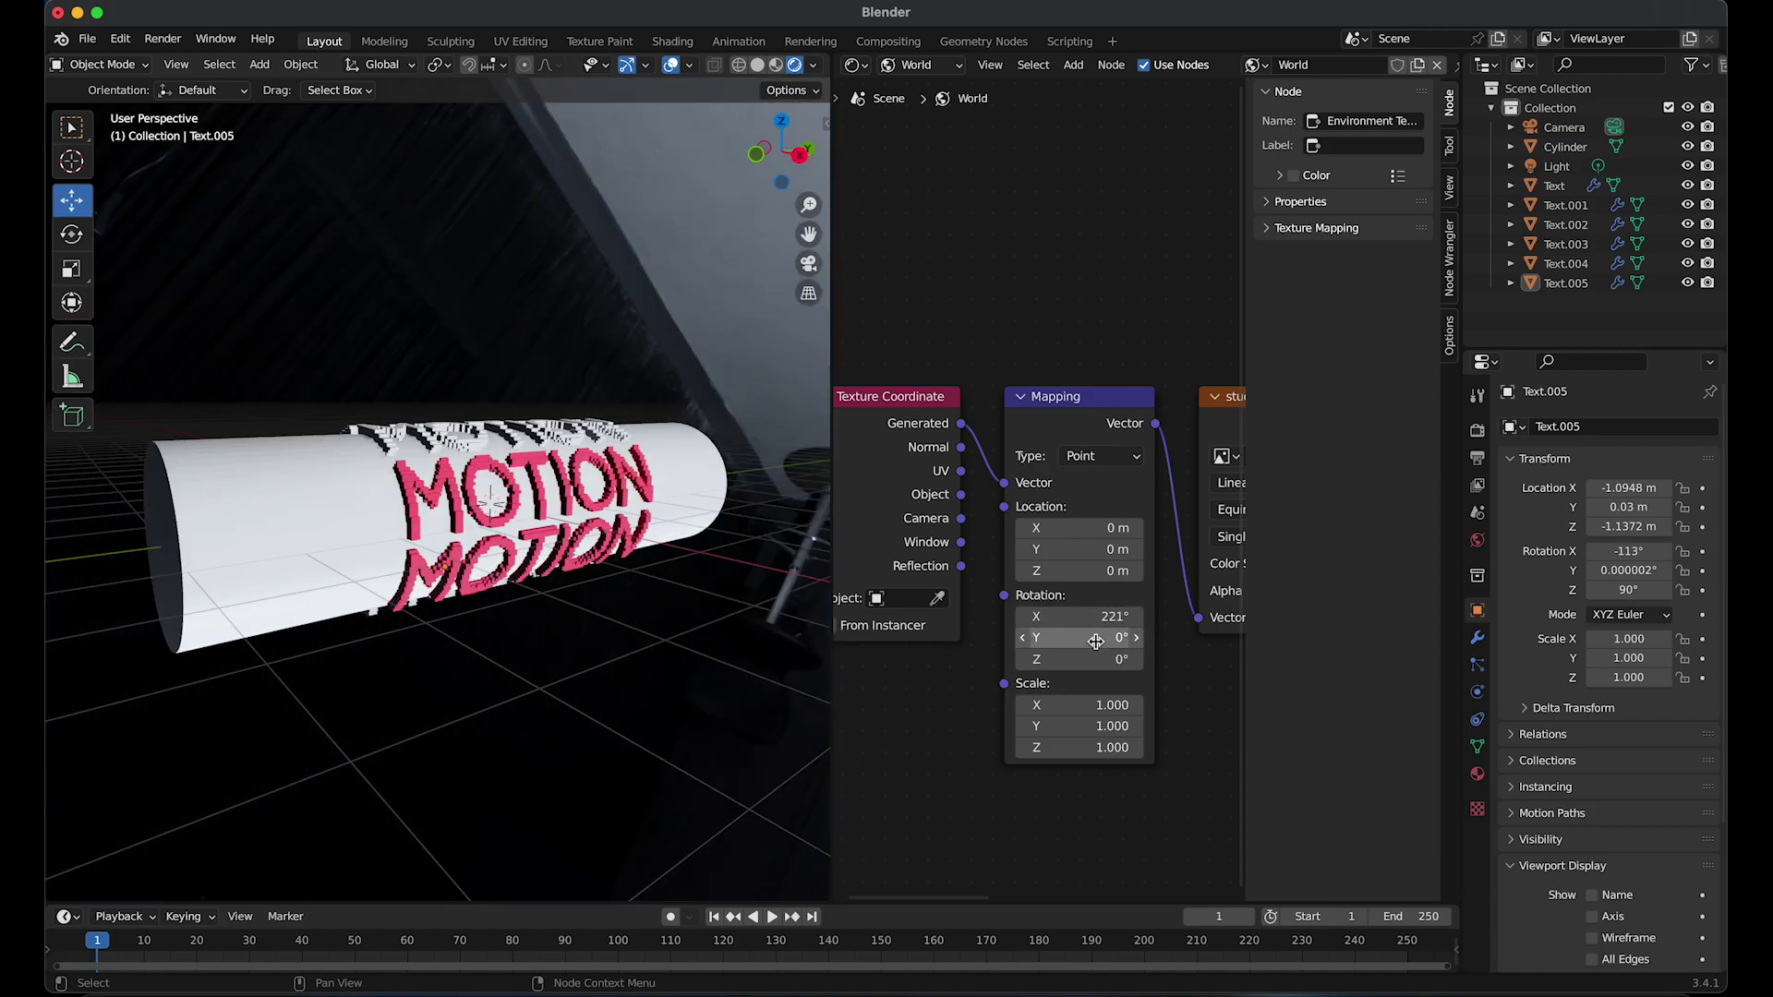
text(21.6)
key(Tab)
text(61)
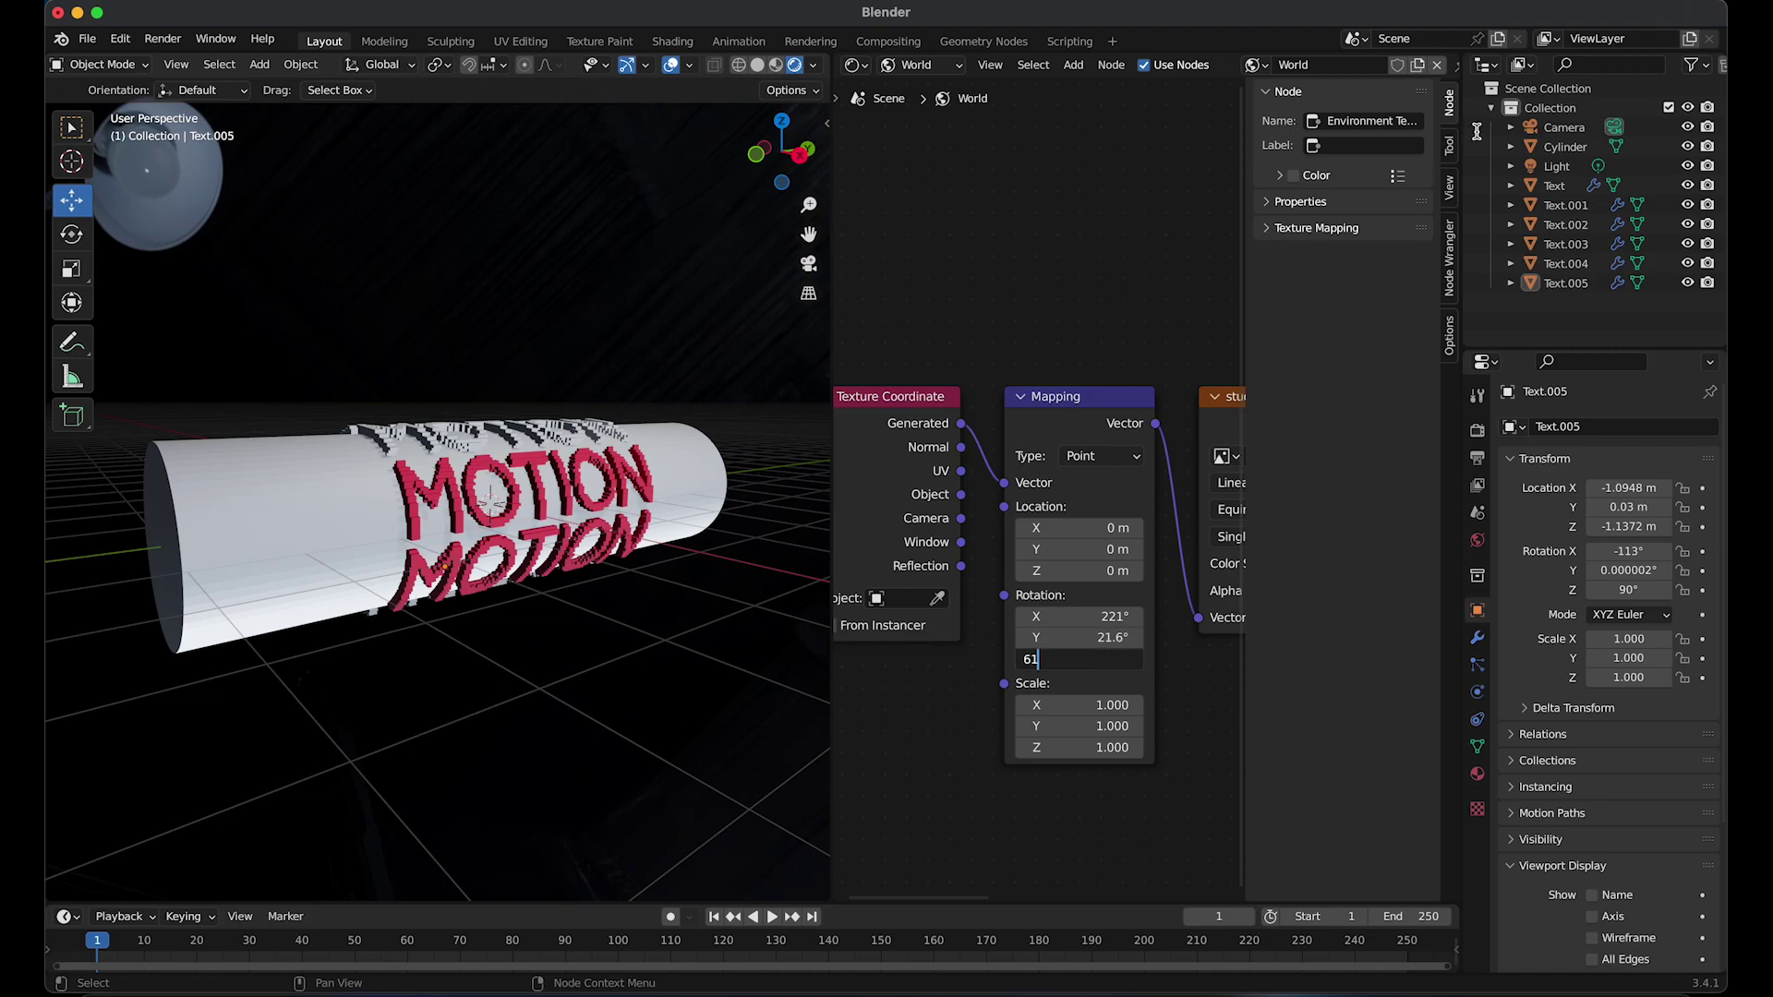
key(Return)
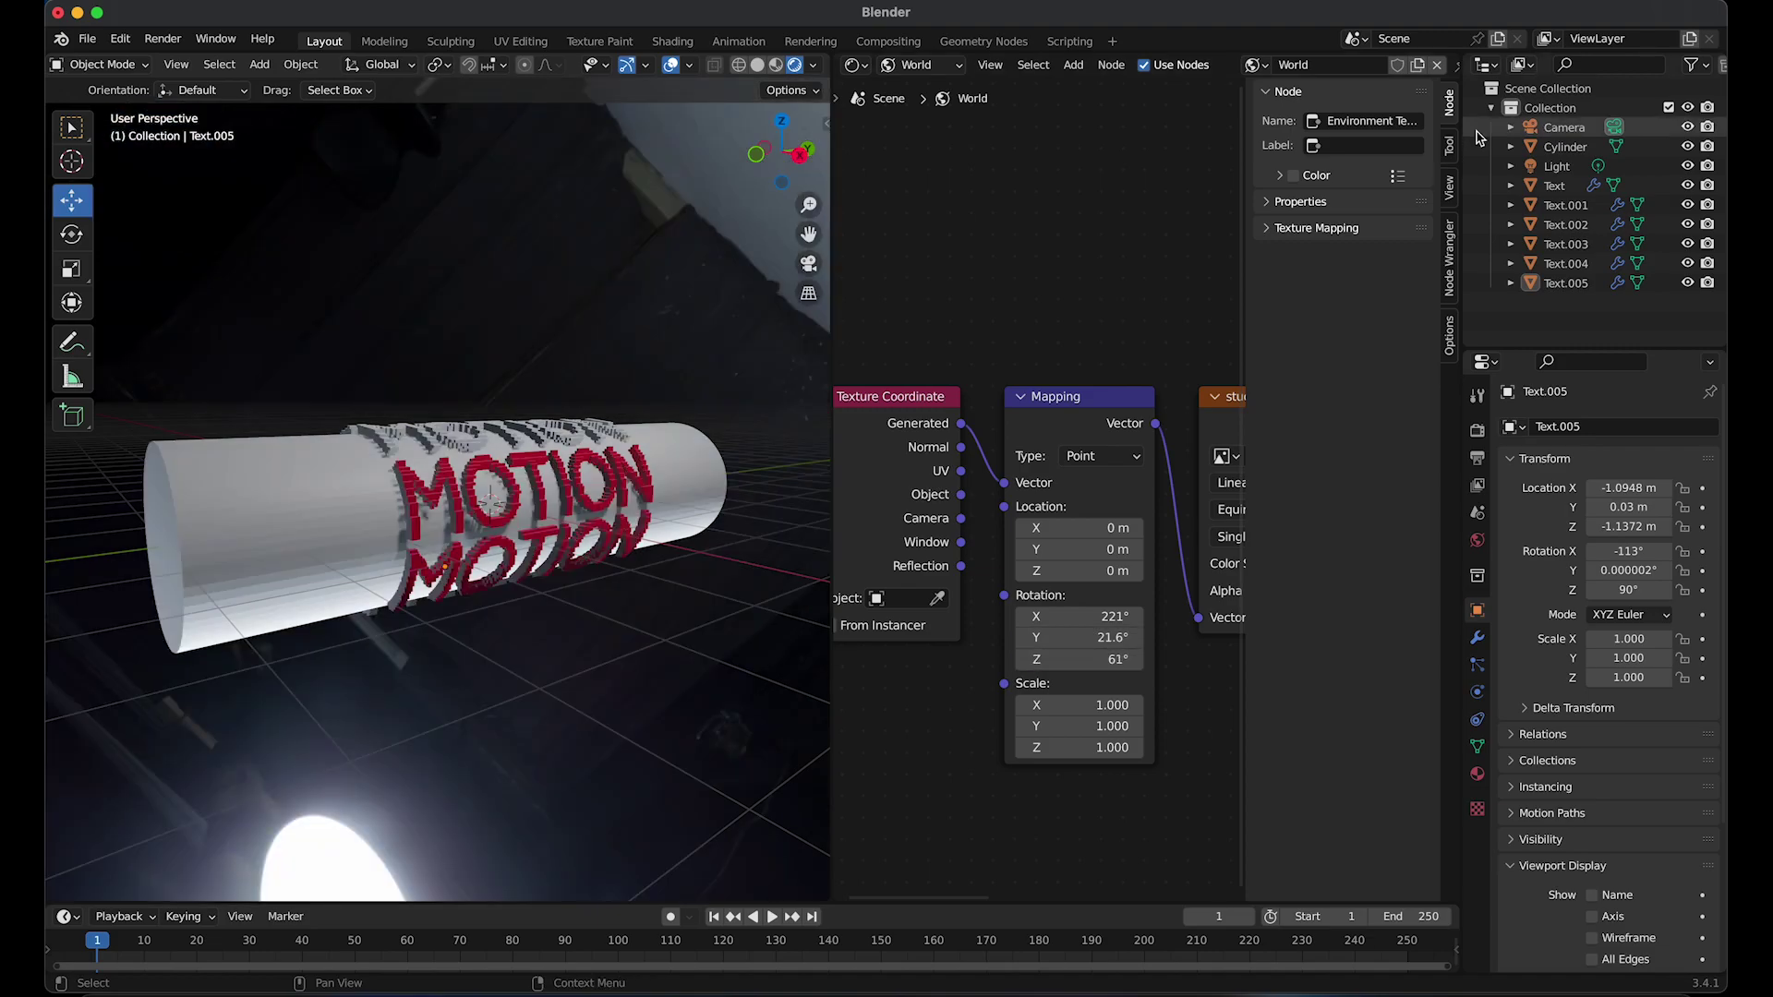
shift+middle_drag(676, 505, 699, 508)
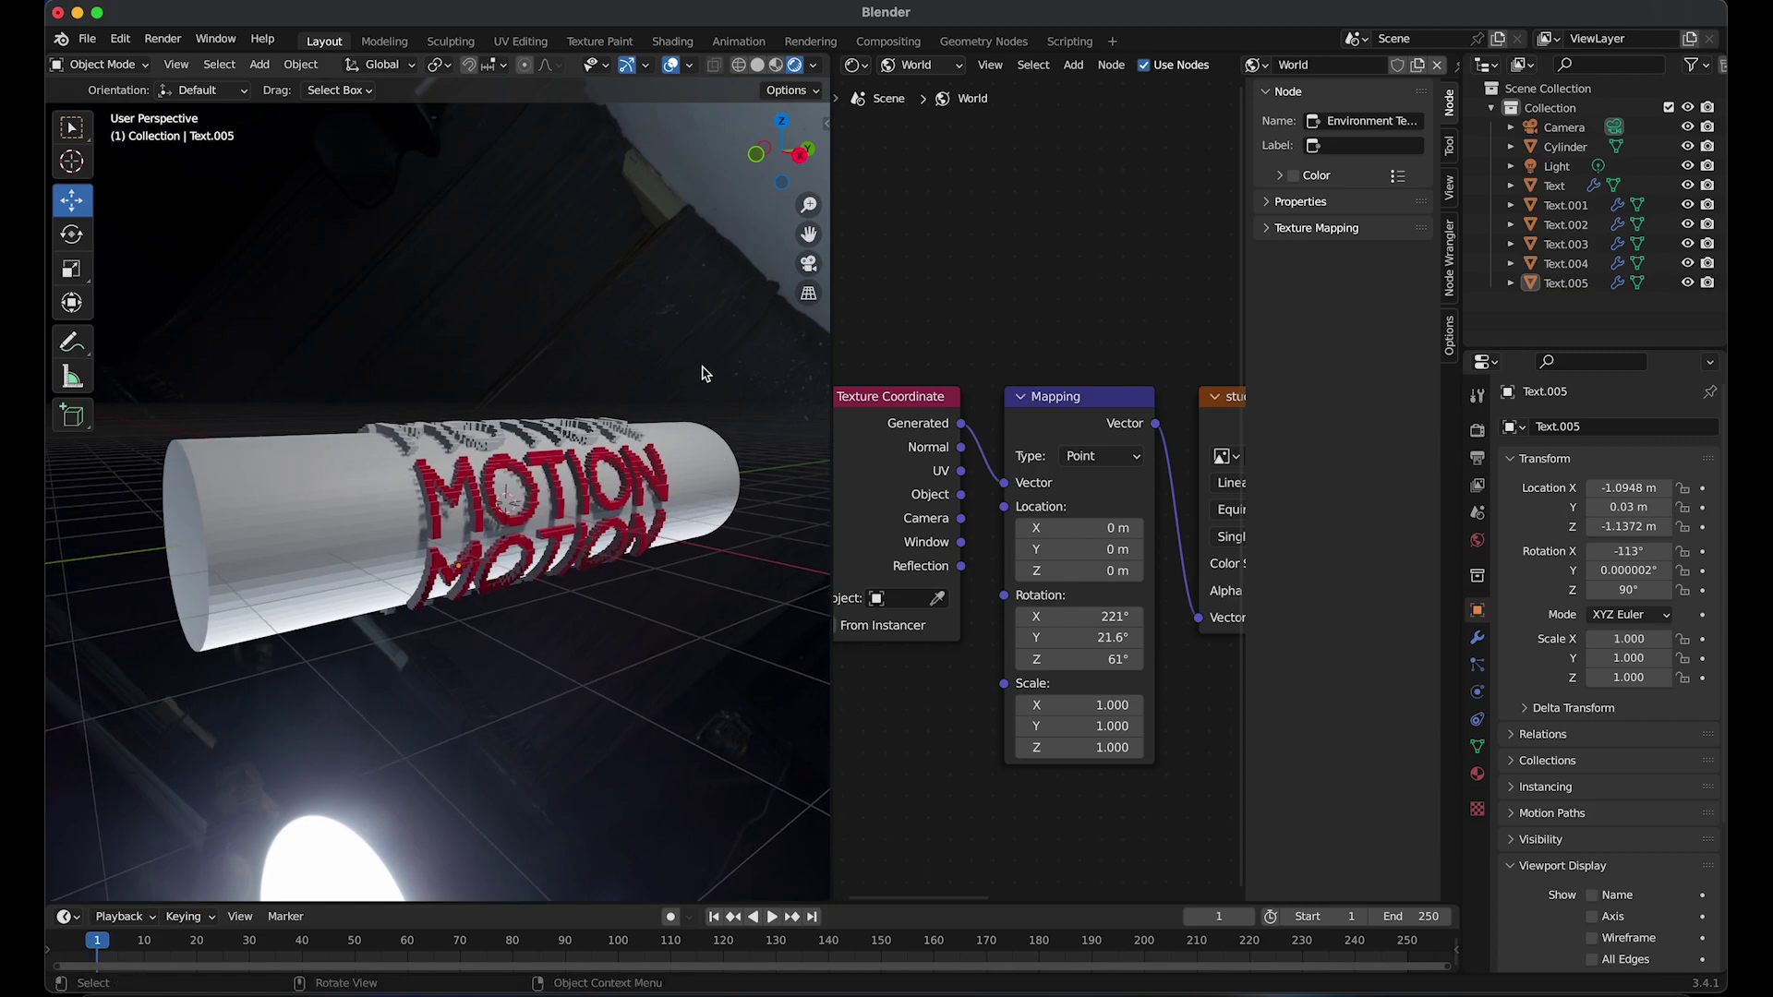
Return the 3D viewport to Solid shading and hide the cylinder in the viewport
click(758, 67)
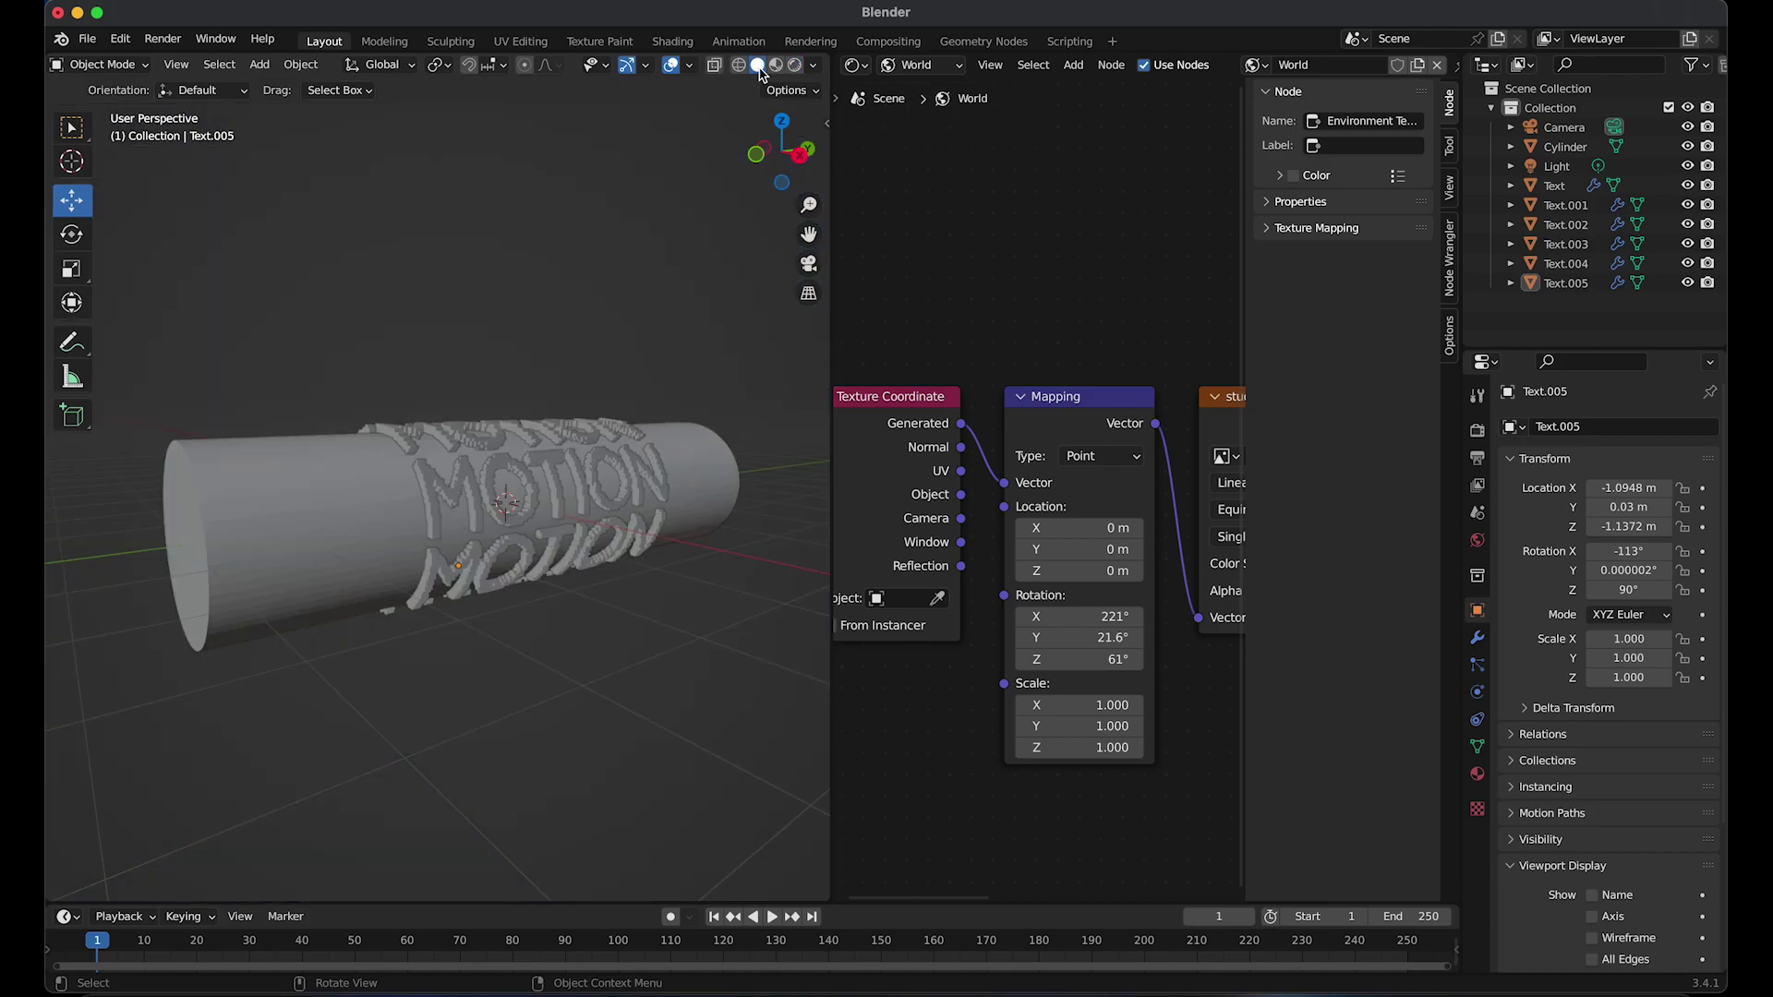
click(717, 472)
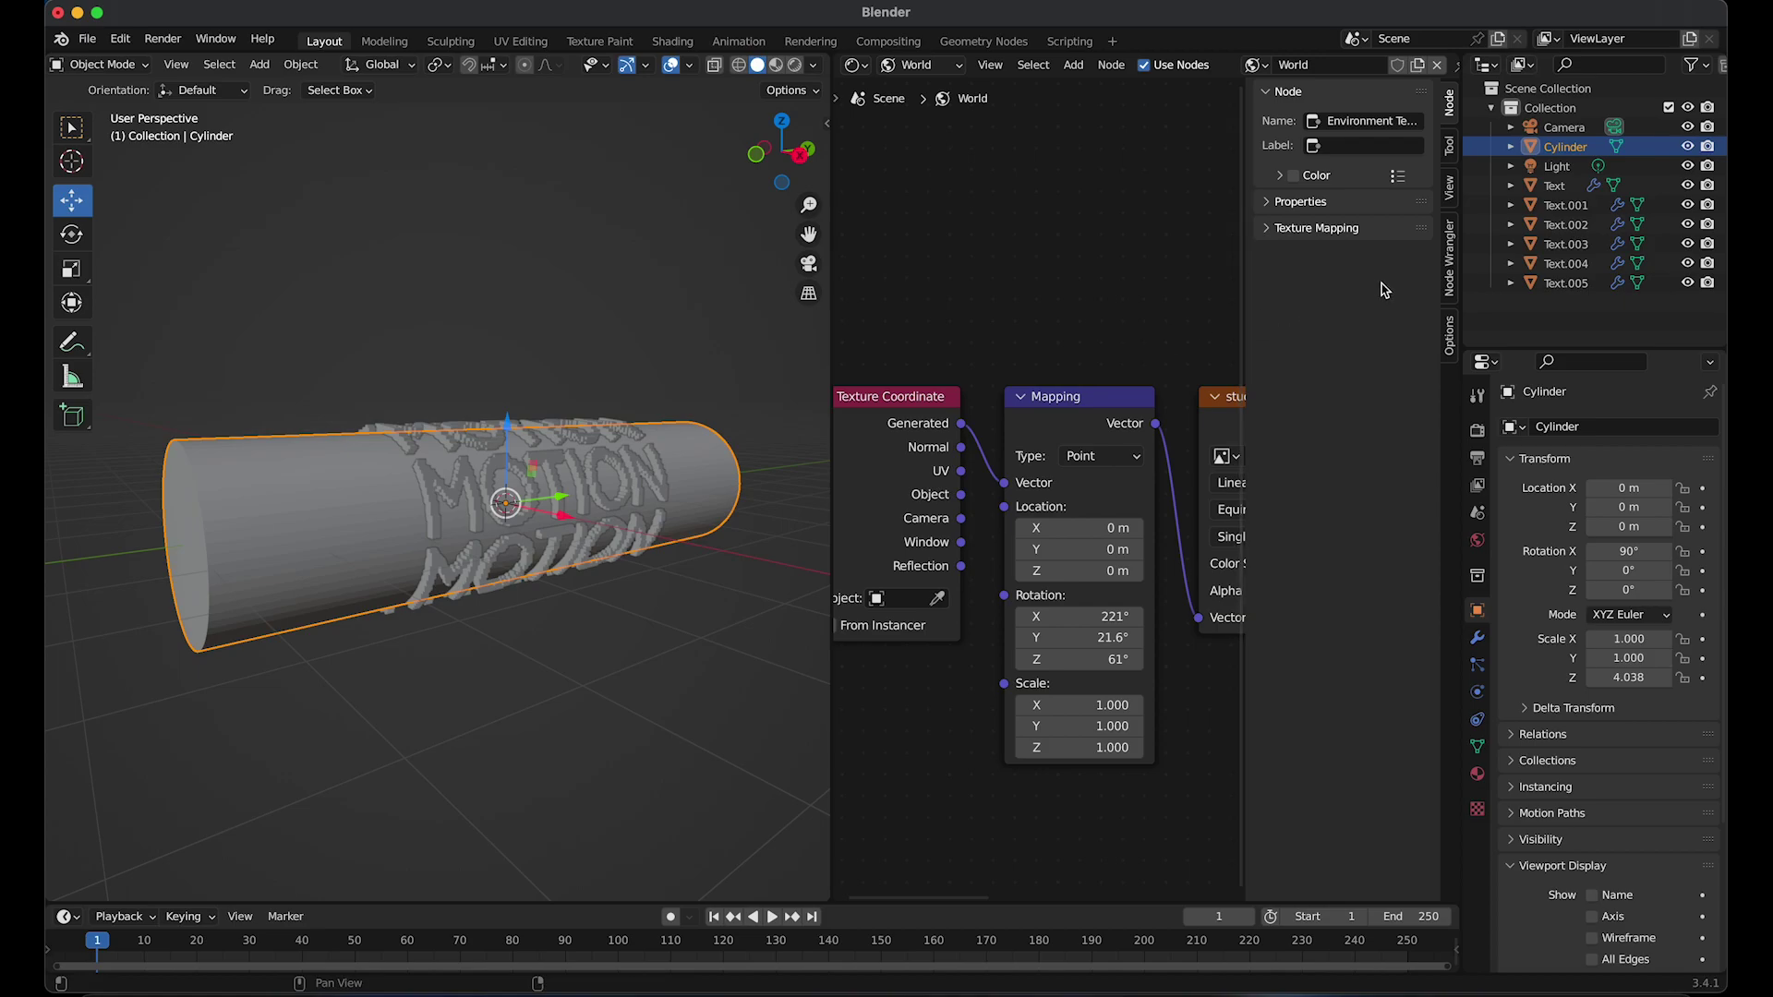
click(1688, 147)
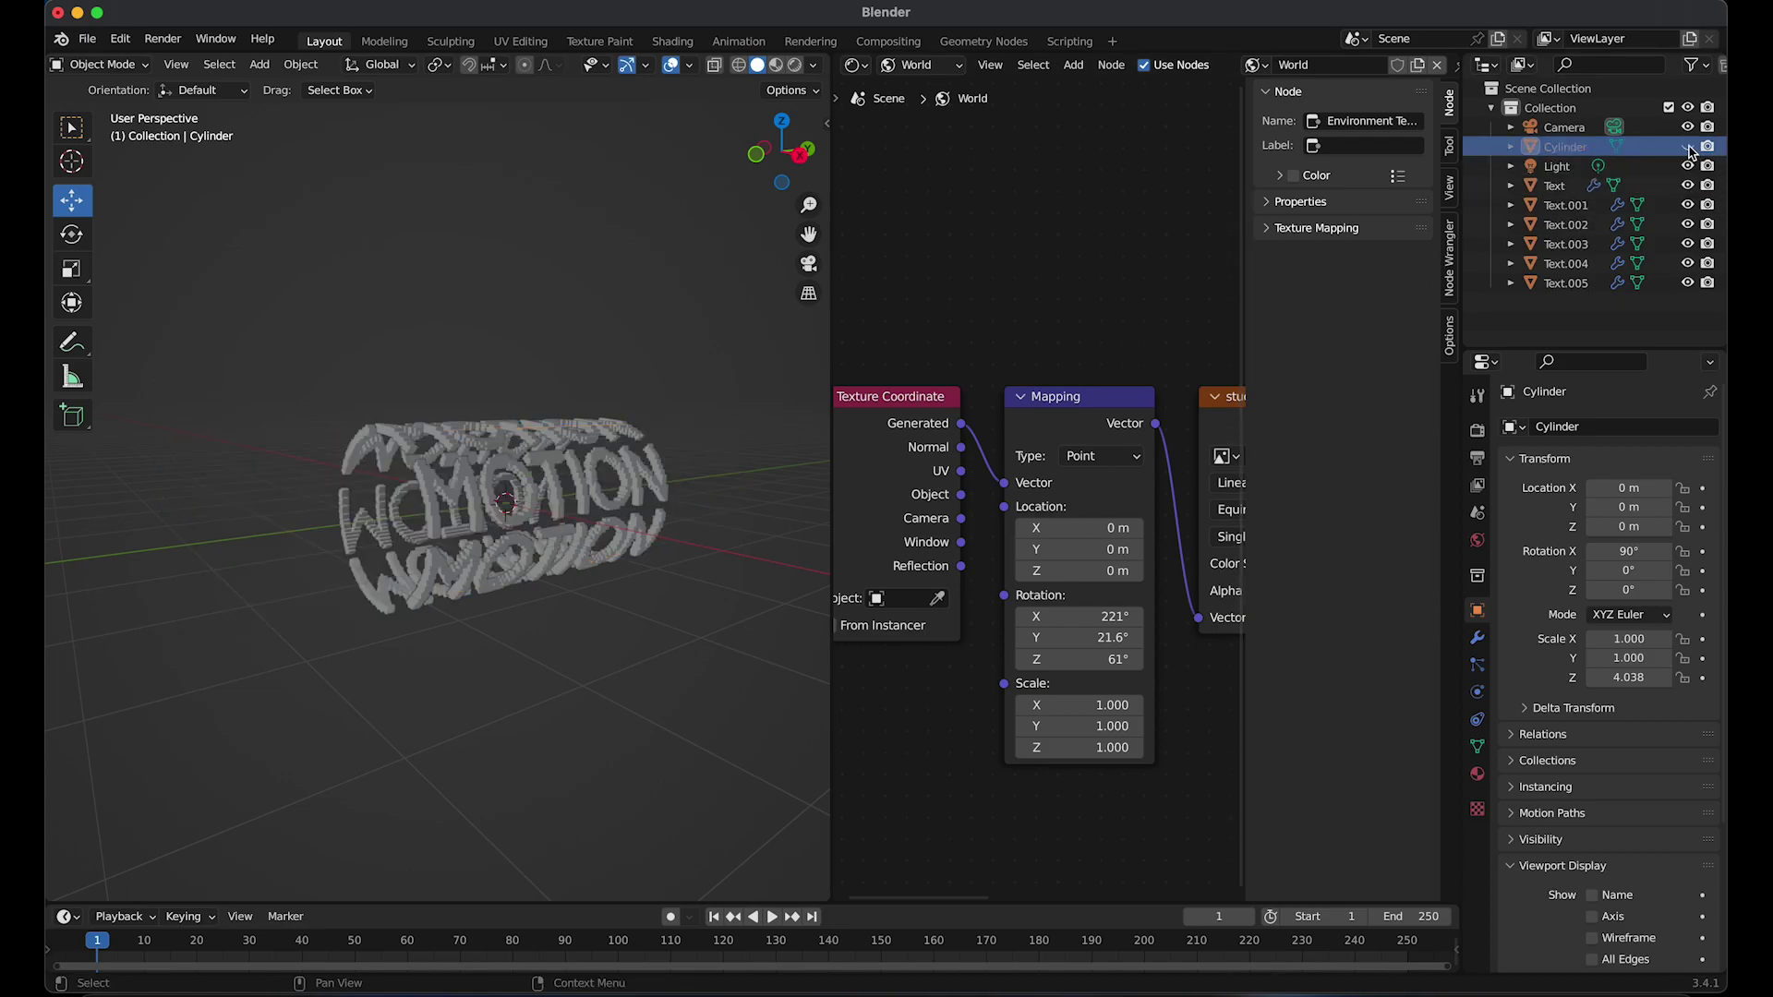
Switch the 3D viewport to the camera's view of the text ring
middle_drag(576, 483, 600, 510)
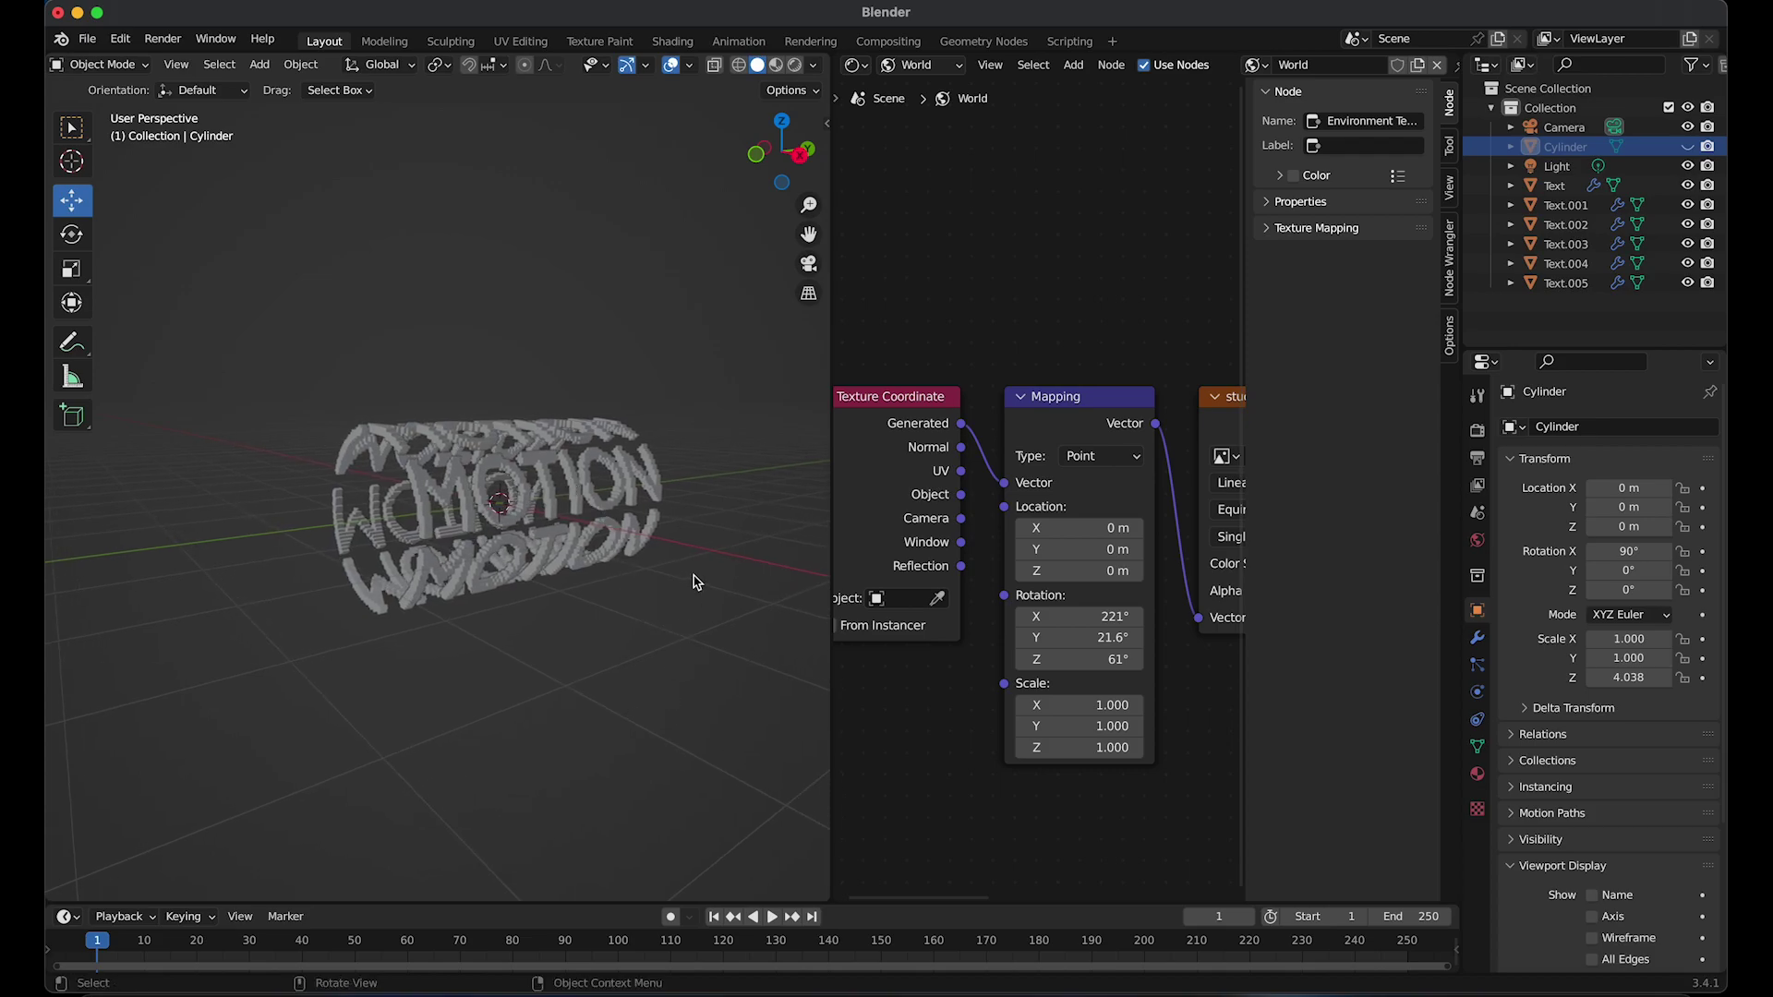
key(grave)
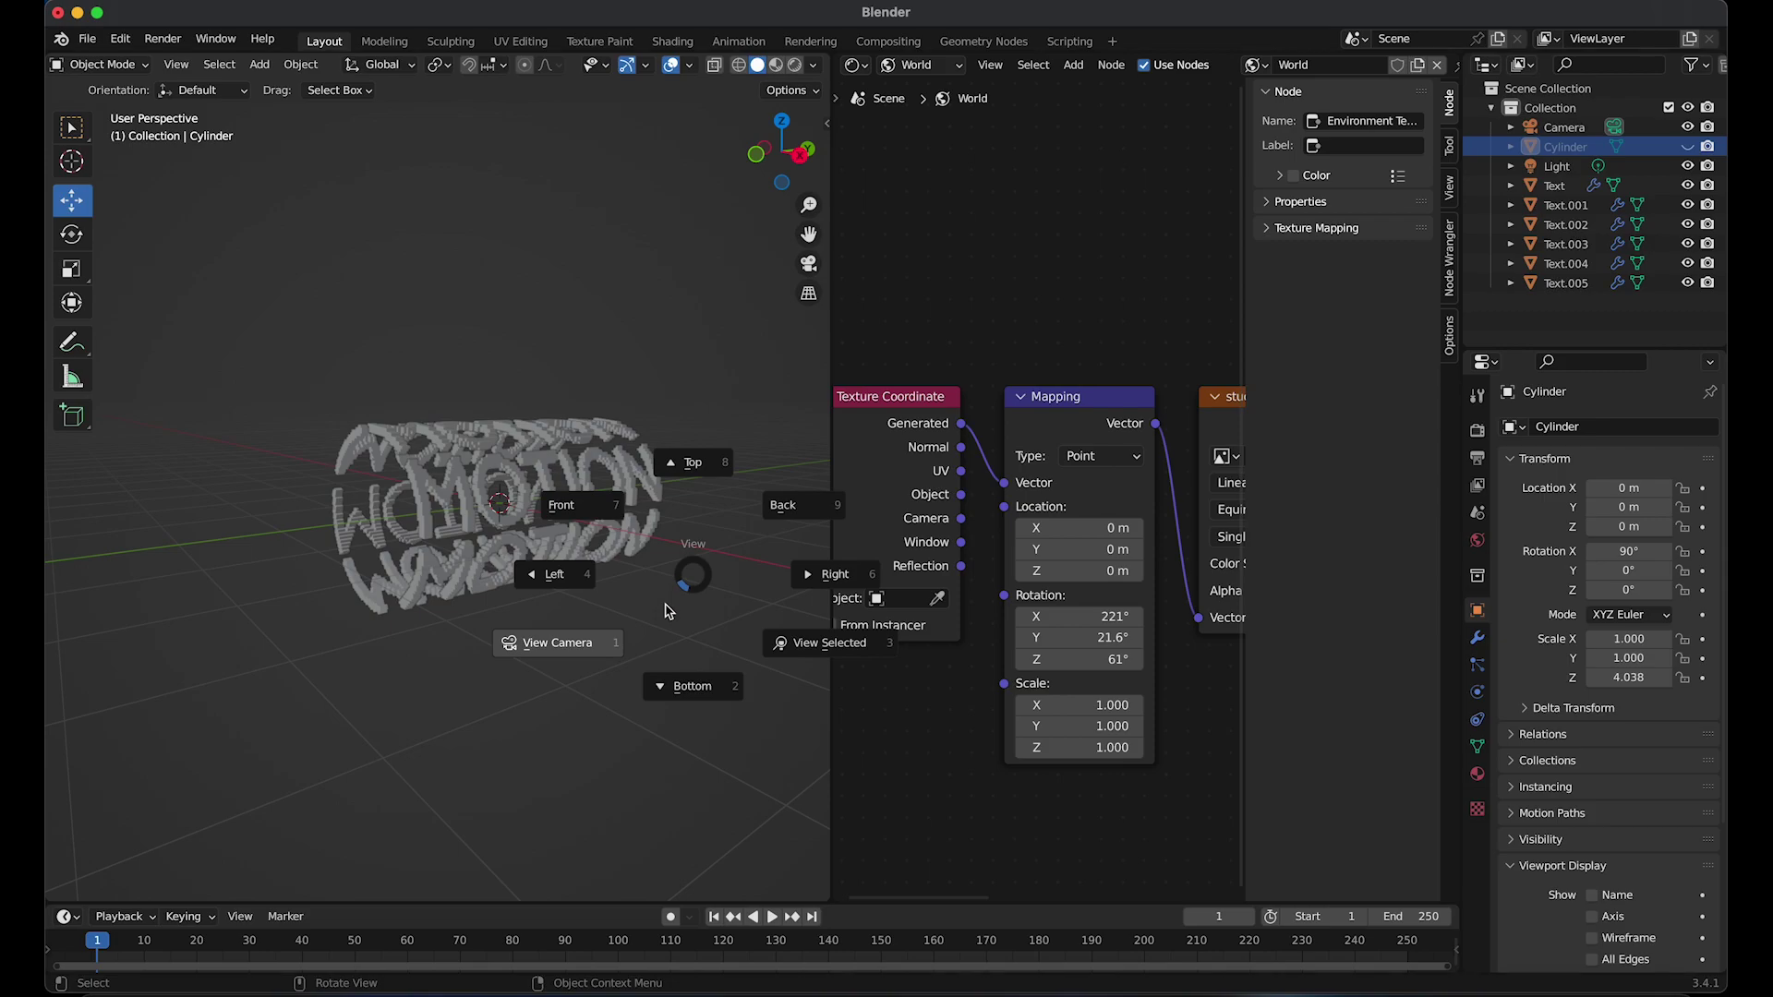
click(619, 644)
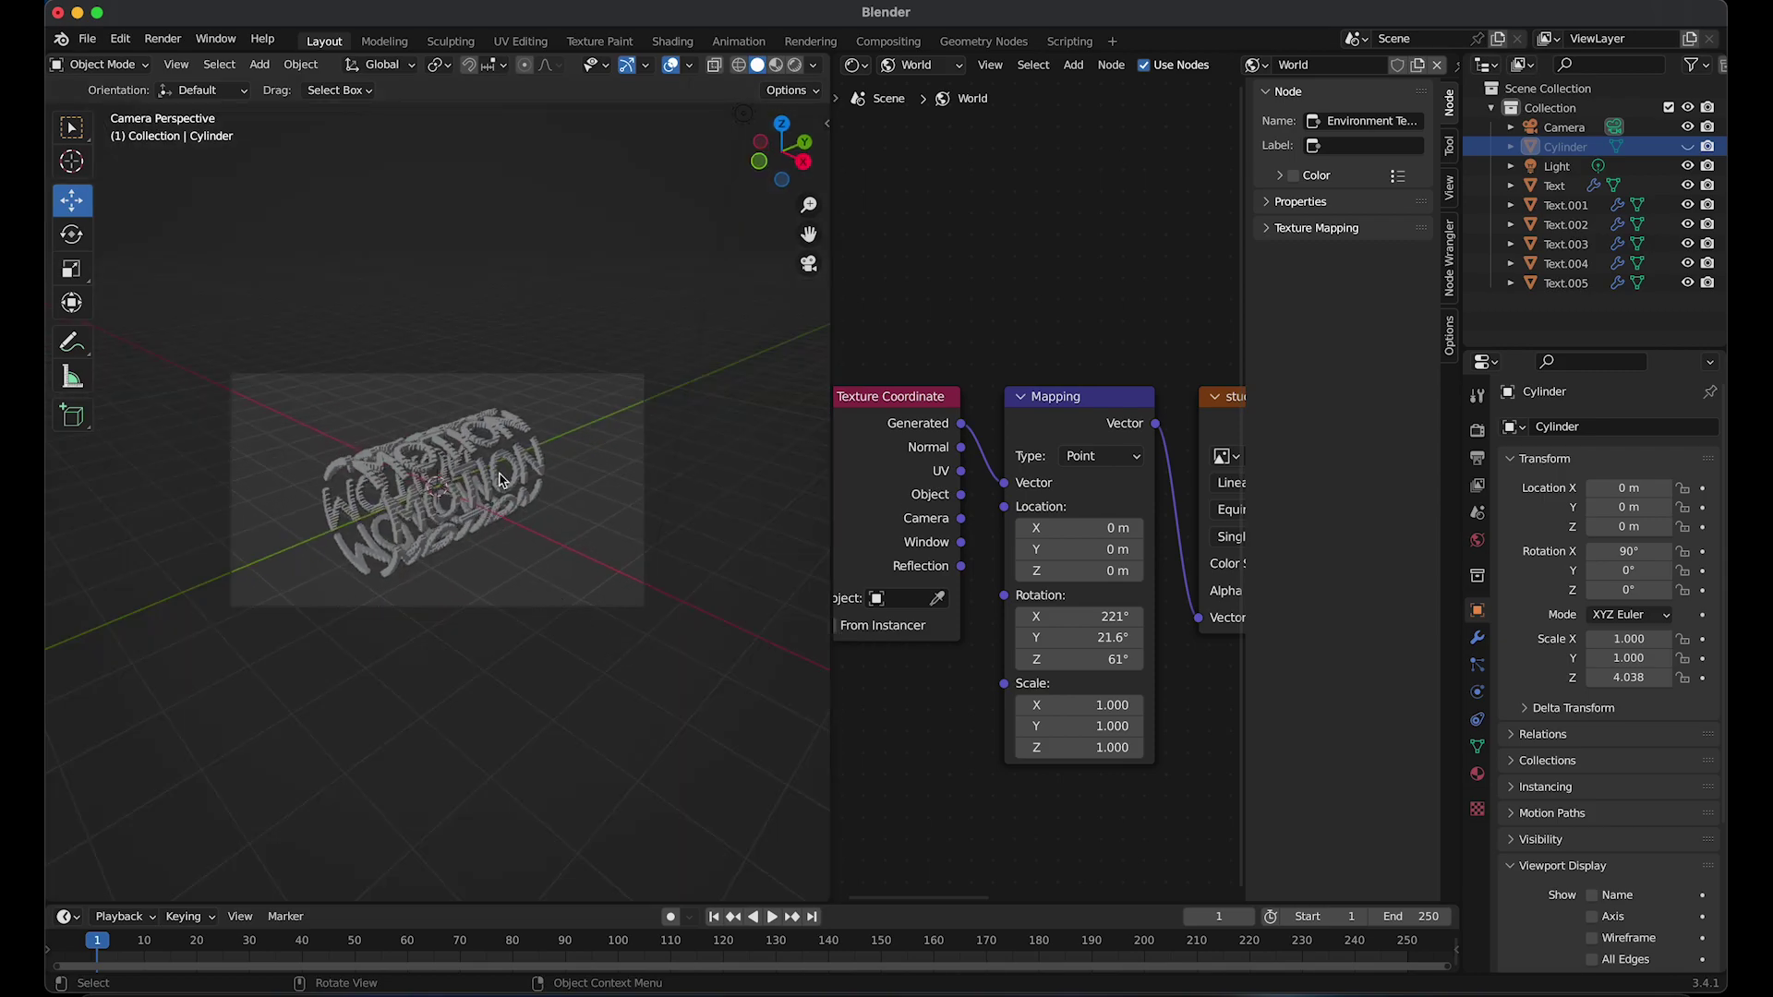
Lock the camera to the view and orbit it to a lower, more frontal angle on the MOTION text ring
click(825, 122)
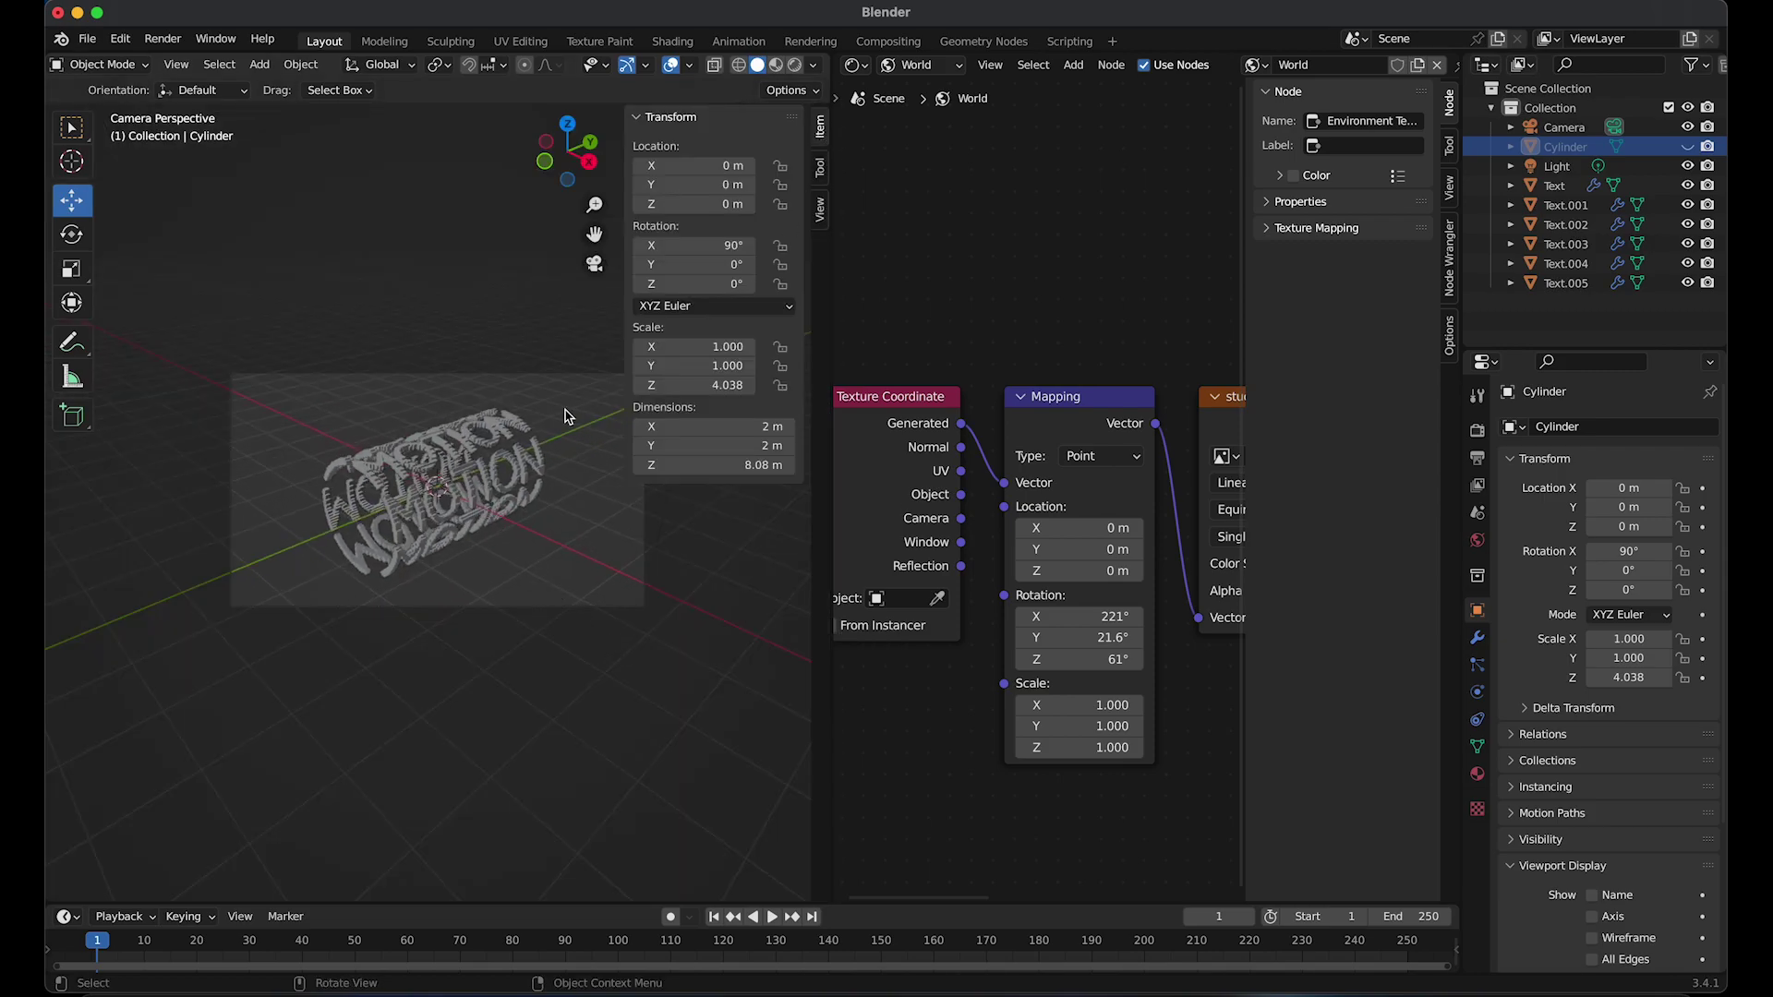
click(820, 209)
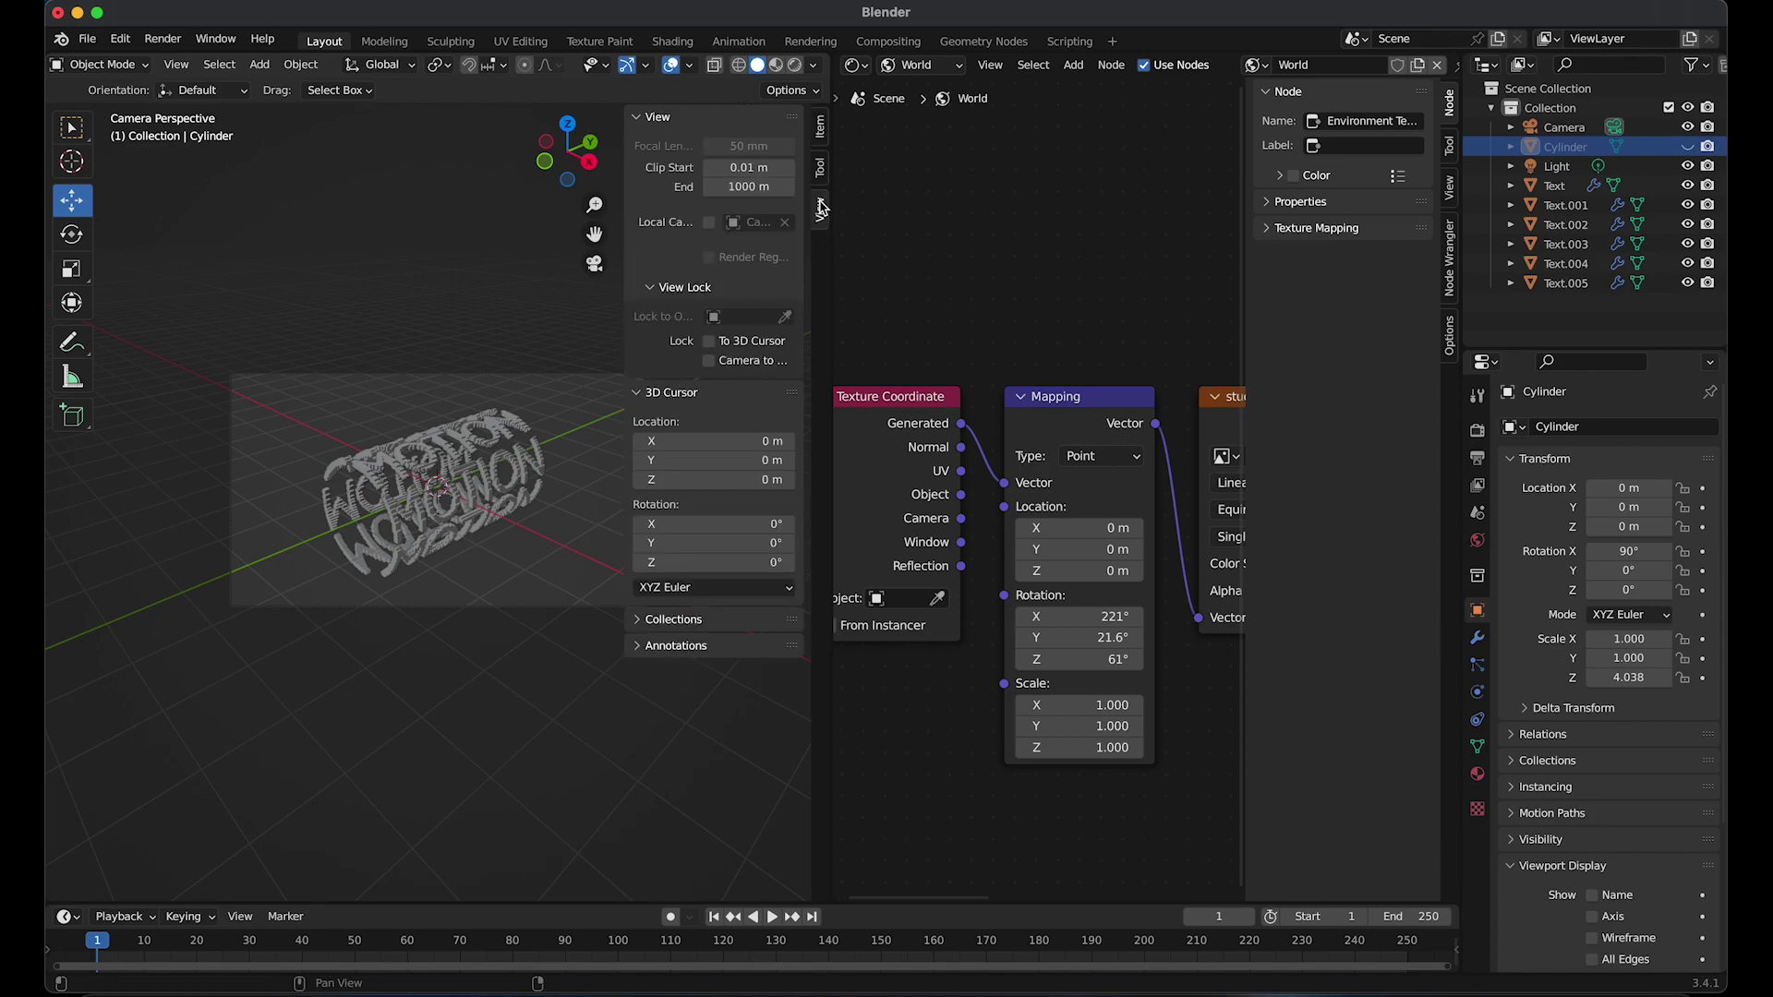
click(710, 361)
mouse_move(462, 462)
middle_down()
mouse_move(468, 408)
mouse_move(494, 417)
mouse_move(484, 447)
middle_up()
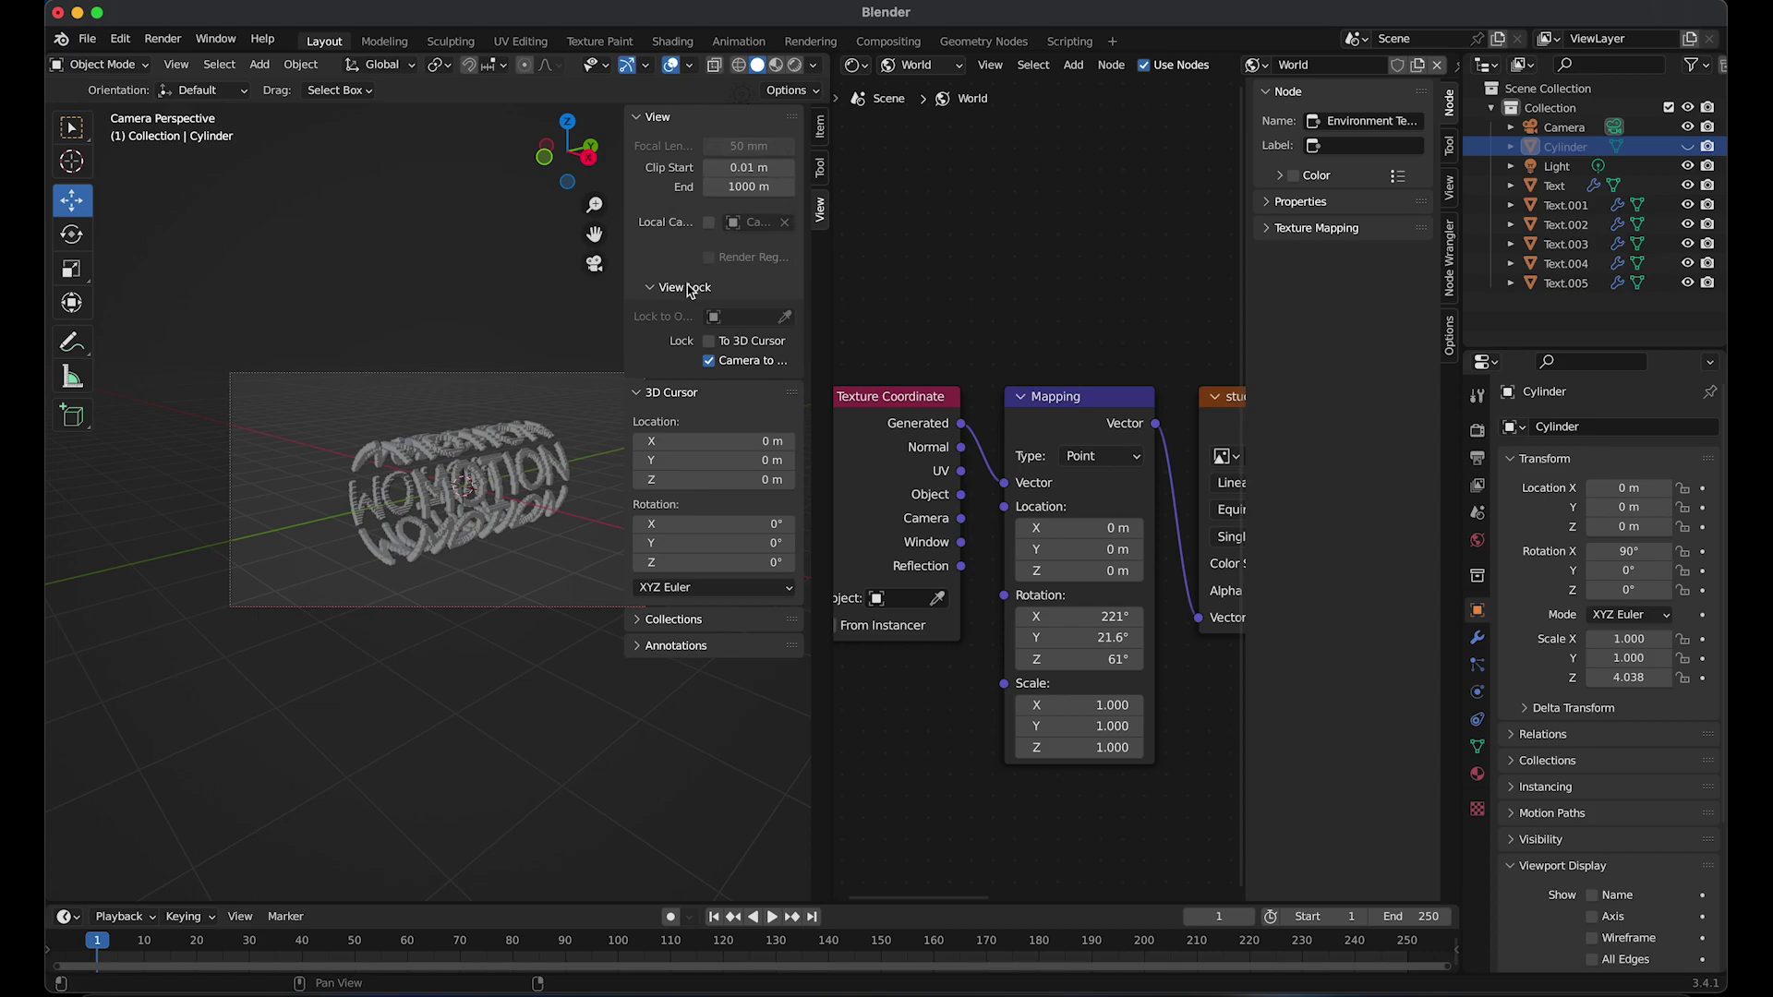
Shift the camera to centre the text ring in its frame and turn off the Camera to View lock
click(638, 117)
click(638, 144)
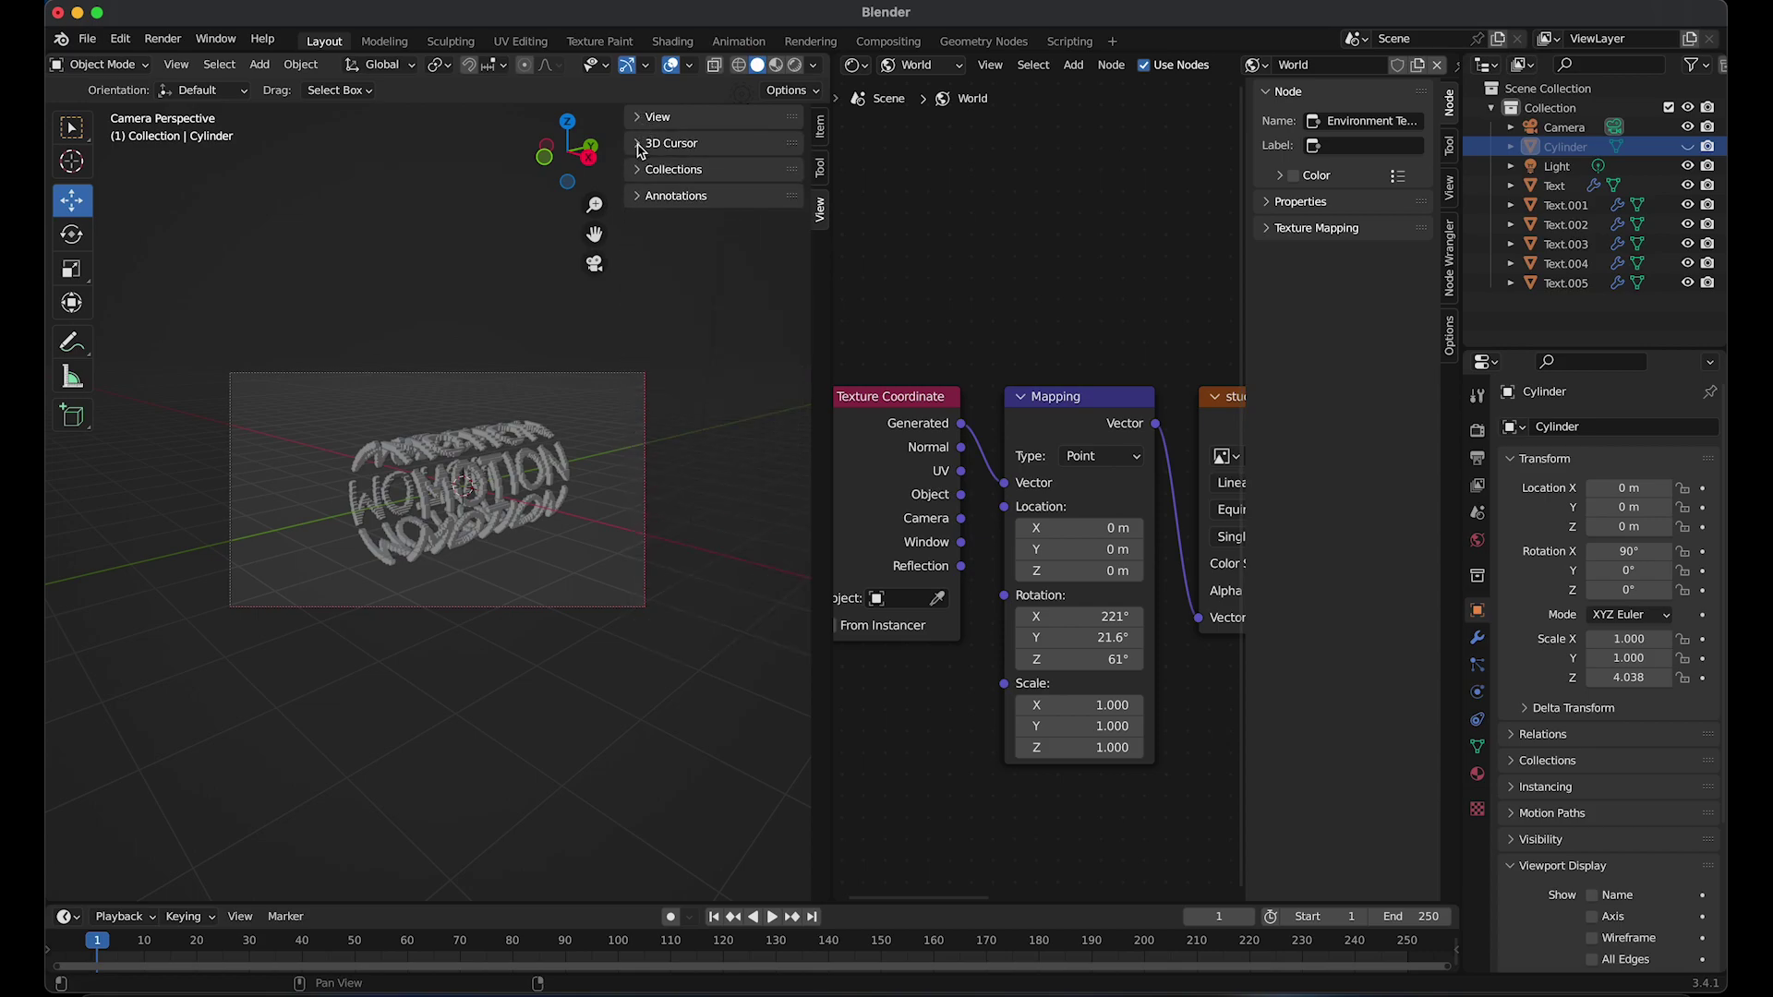
shift+middle_drag(617, 487, 597, 483)
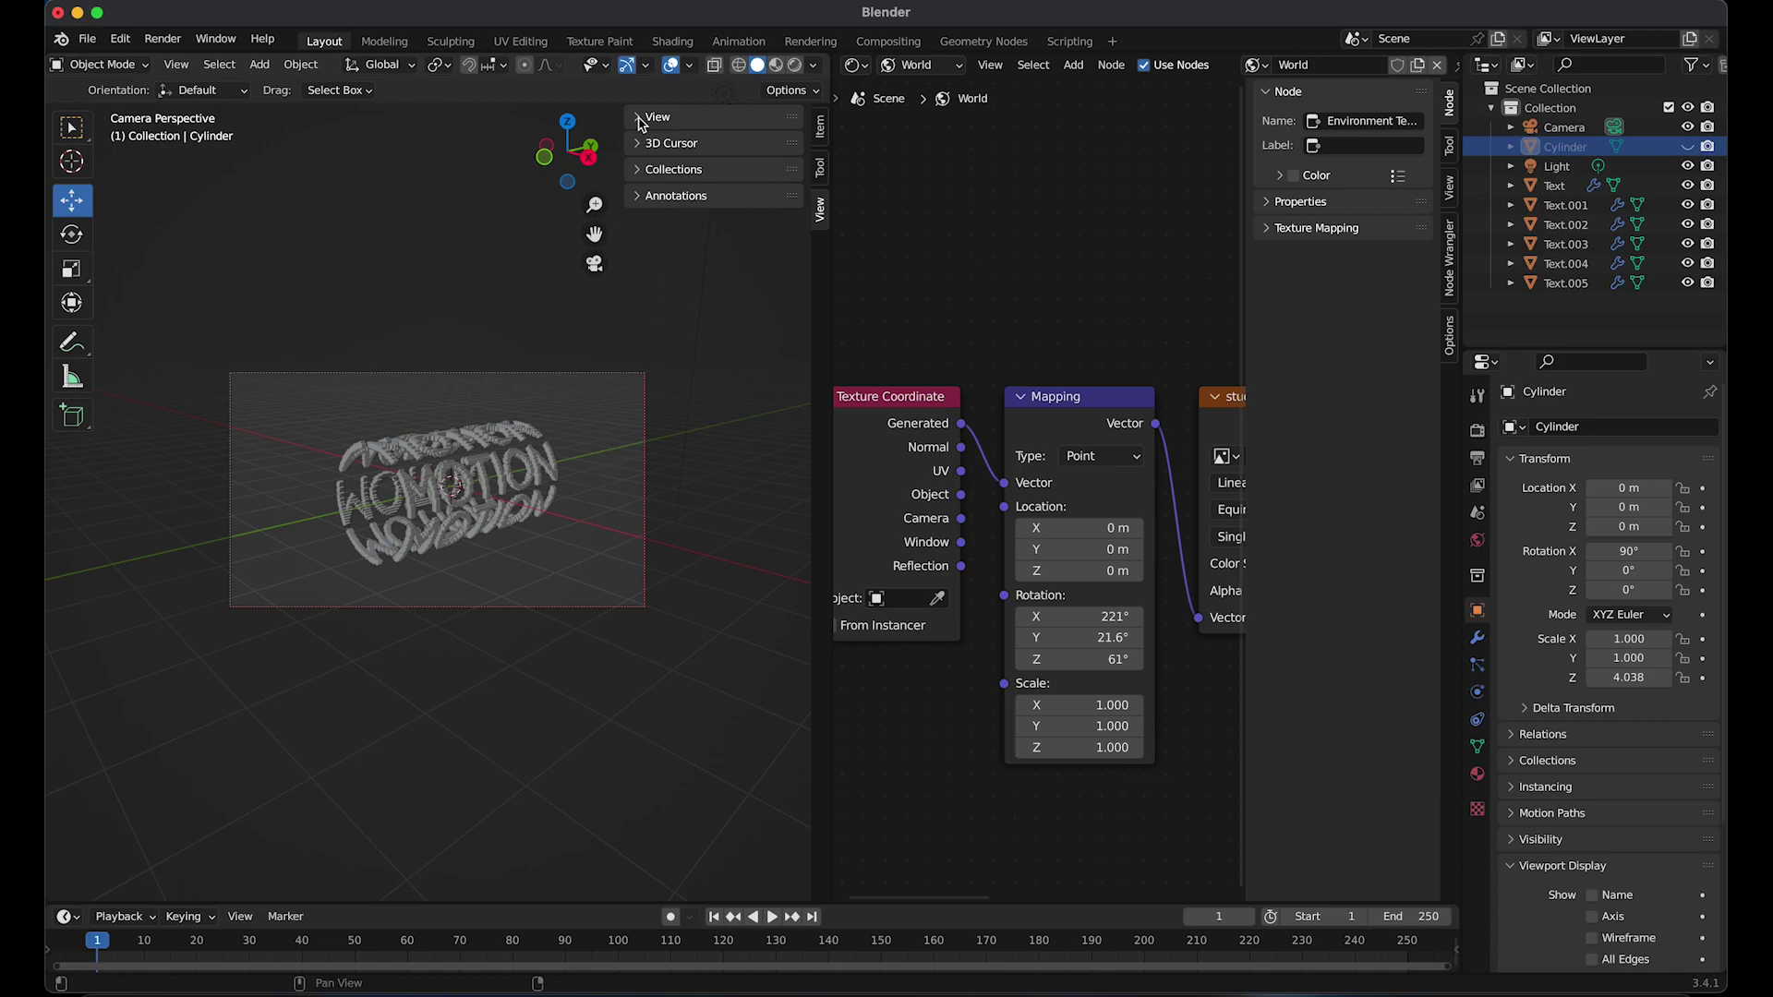
click(642, 120)
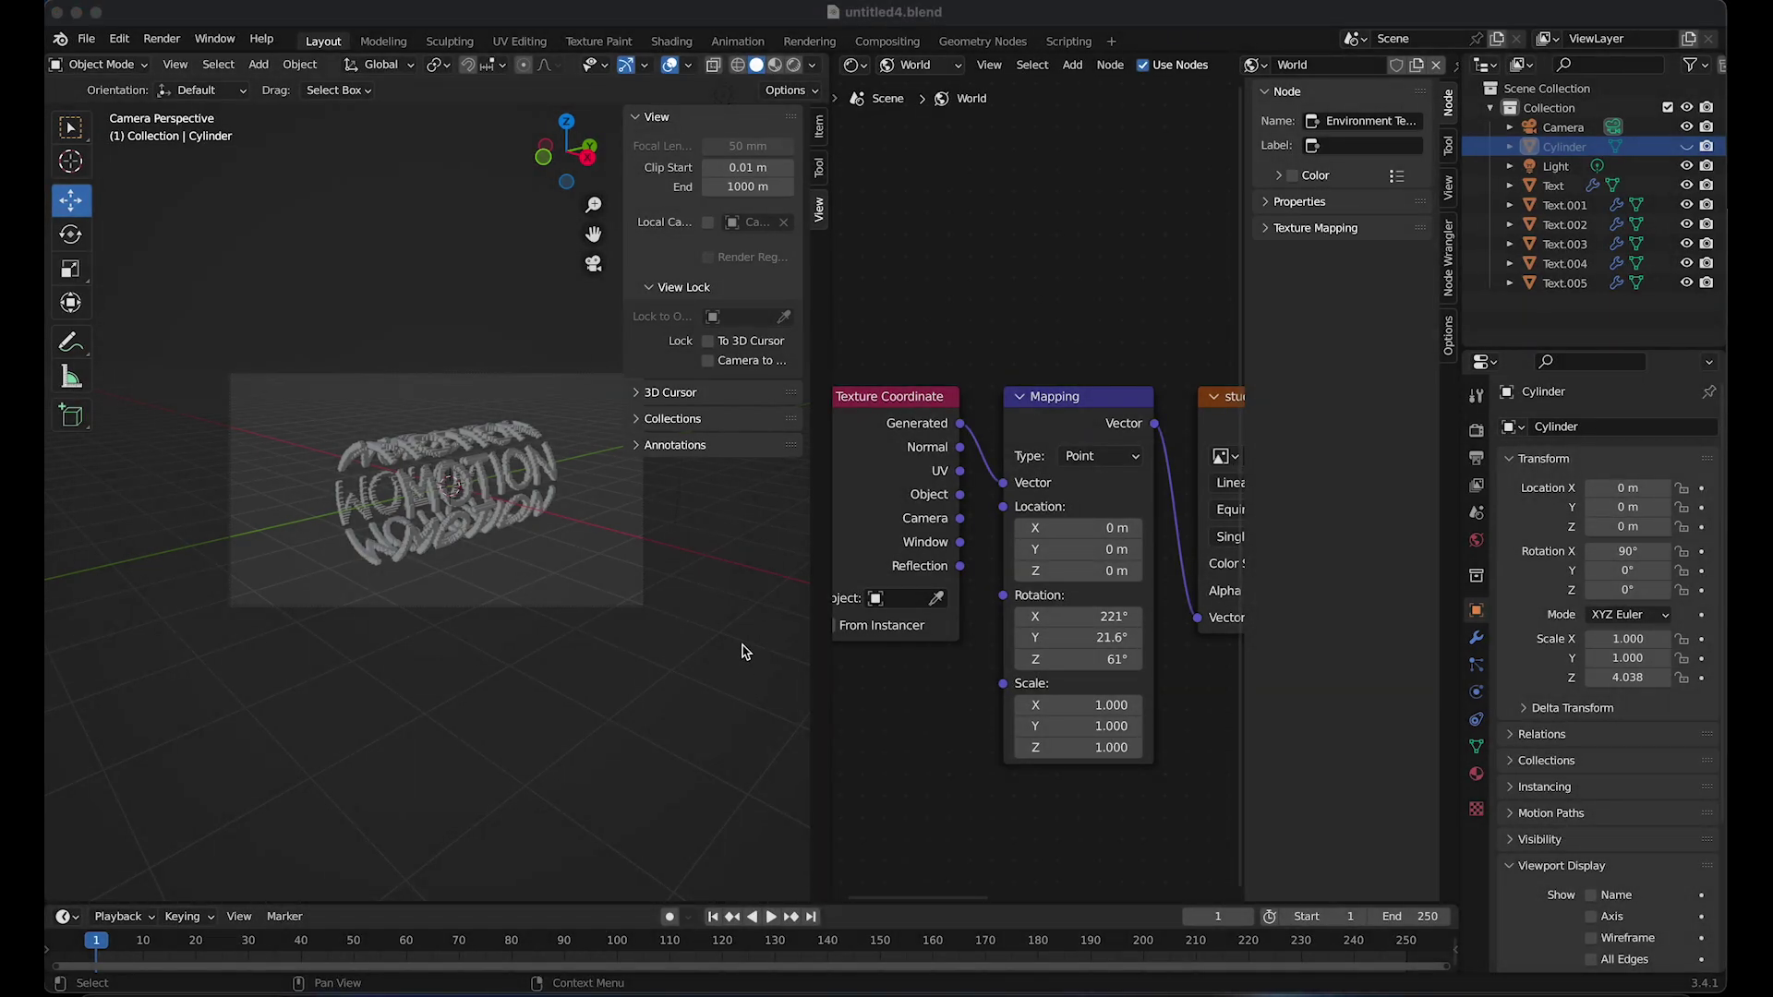
Close the World shader editor so that the 3D viewport takes over its space
click(742, 644)
drag(828, 56, 856, 57)
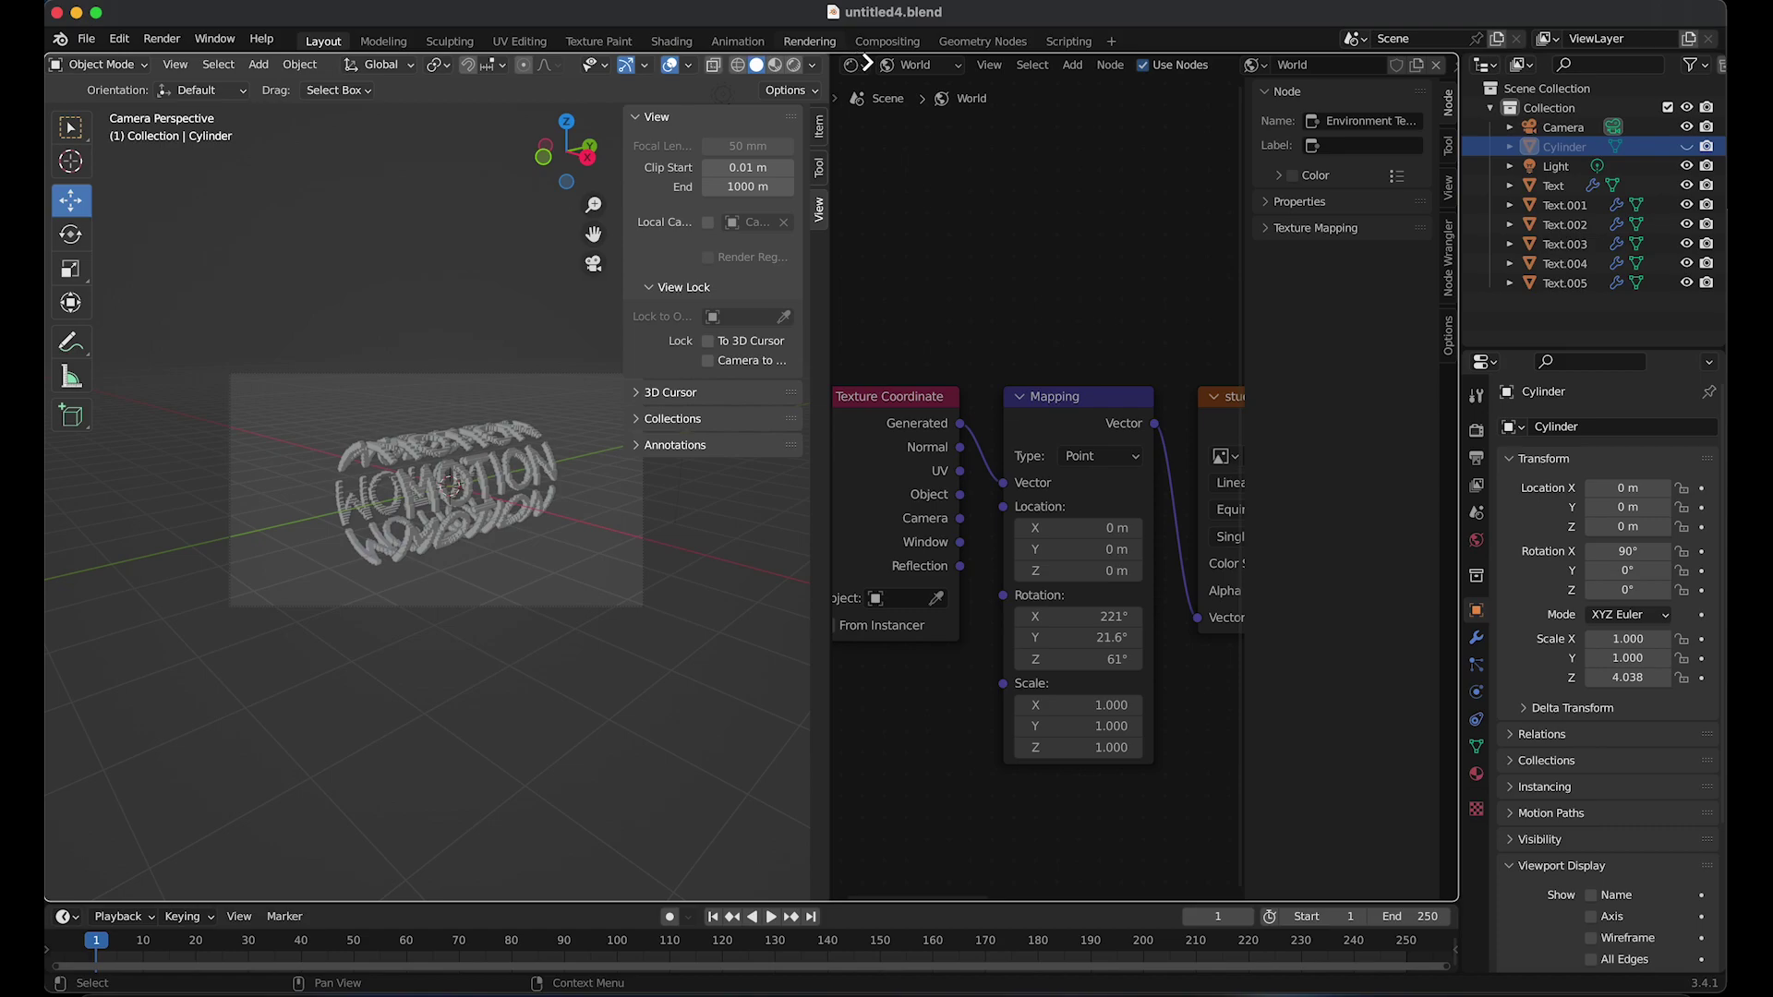
drag(898, 70, 1179, 246)
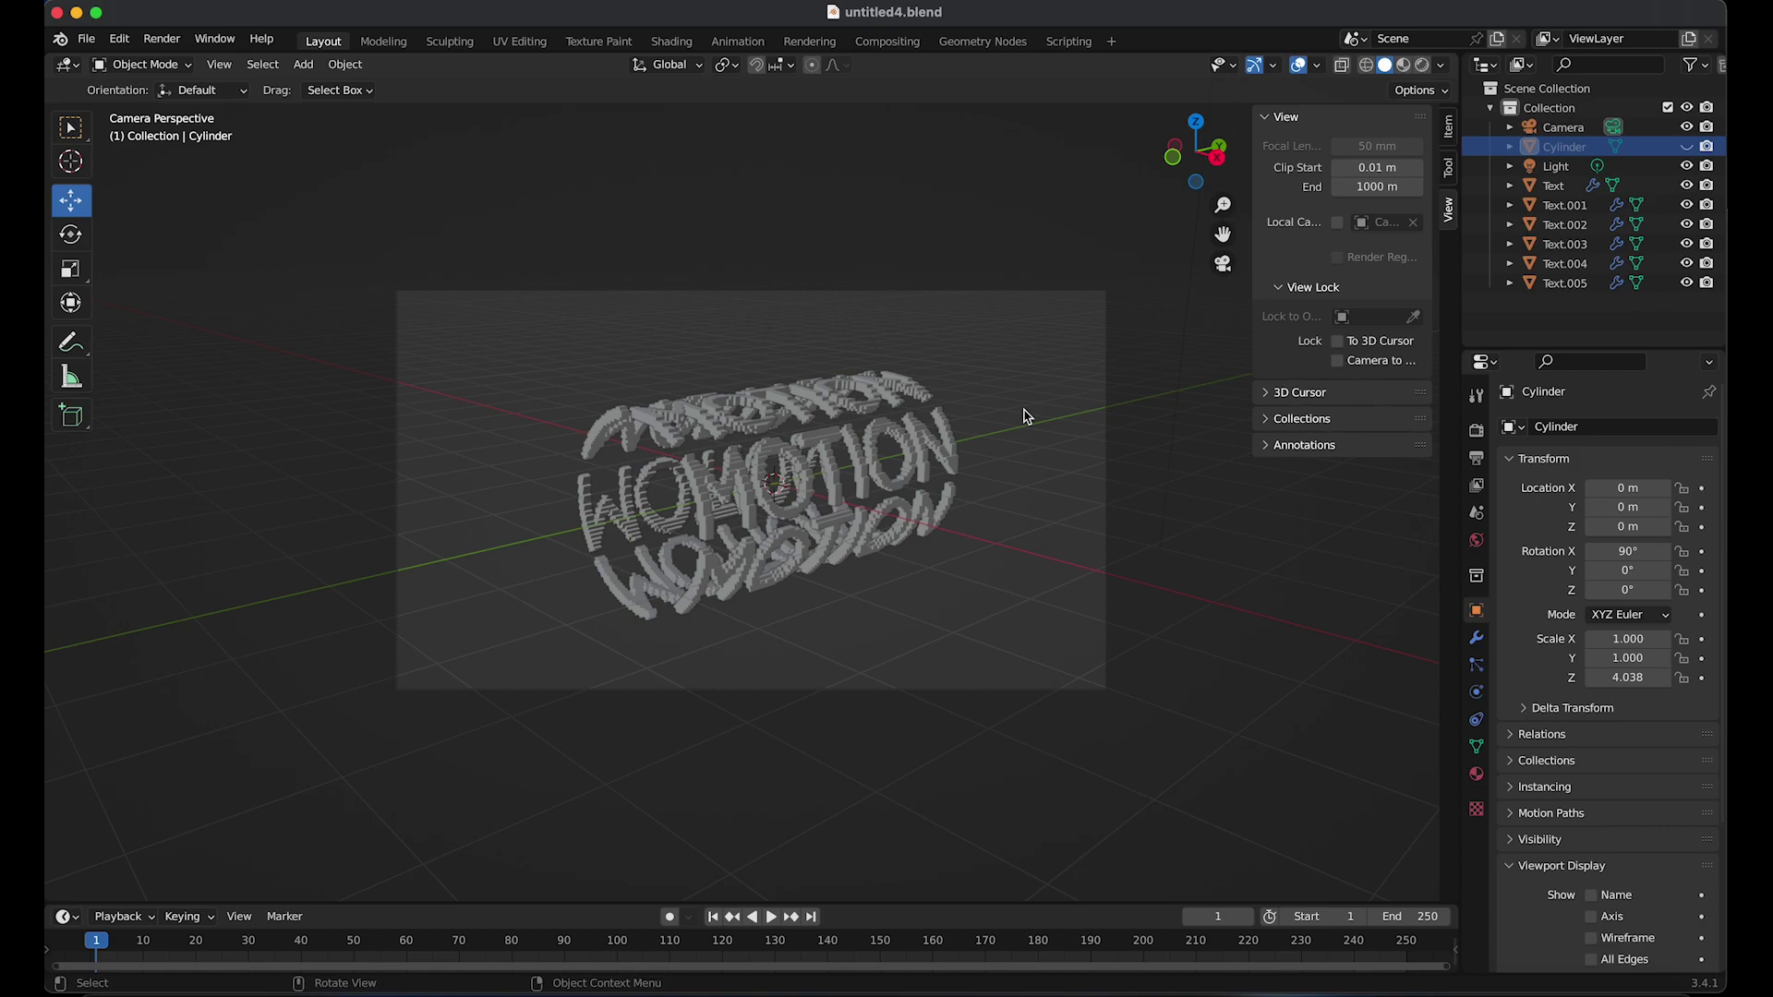
Leave the camera view for a close perspective view of the text ring and show the cylinder in the viewport again
scroll(1027, 417, right, 2)
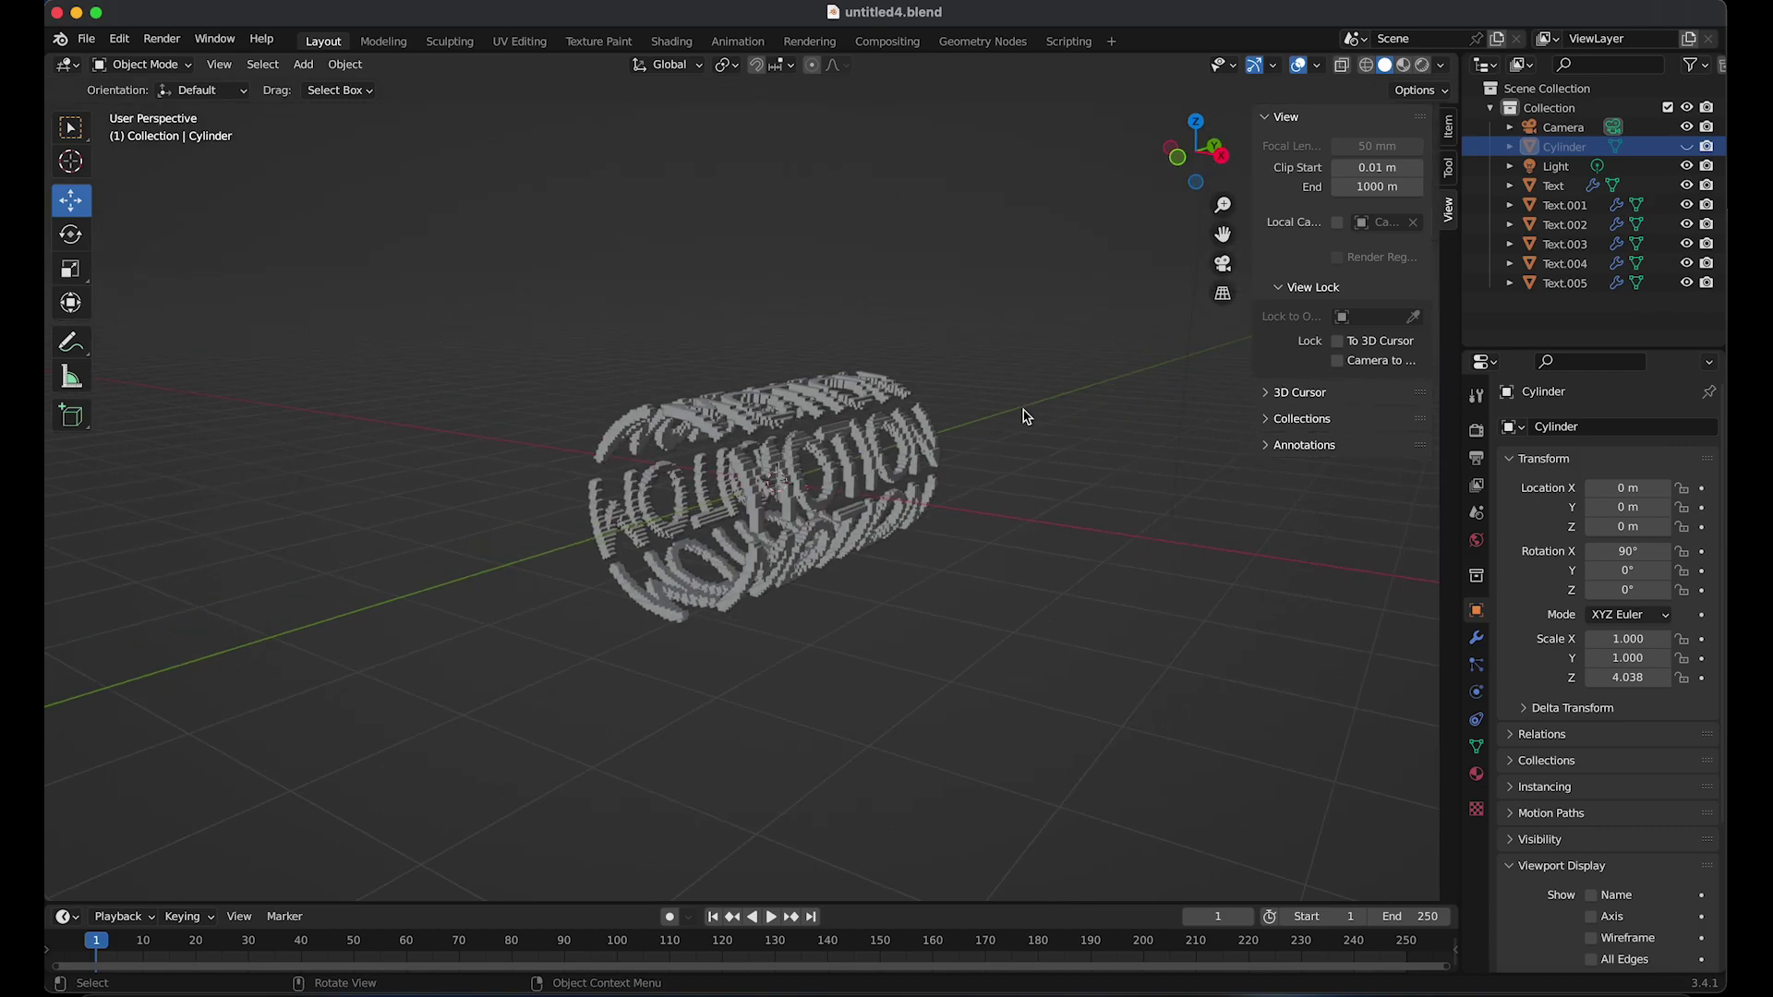
scroll(922, 445, up, 4)
scroll(922, 445, right, 2)
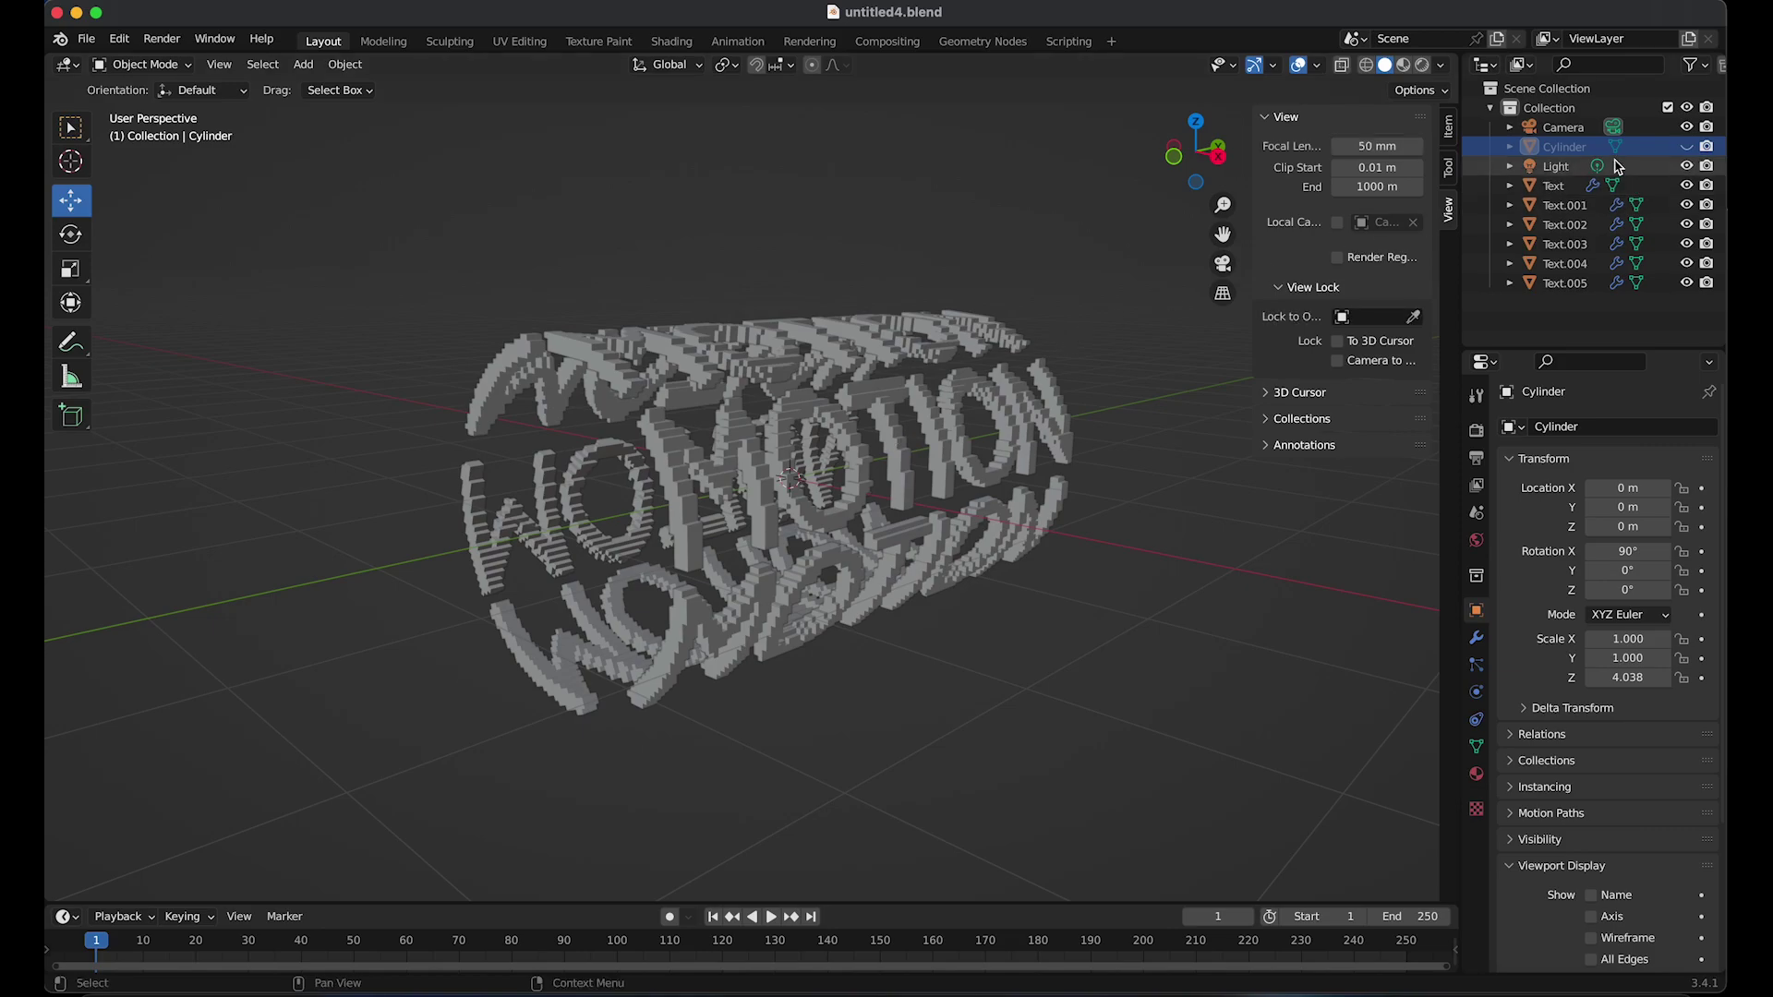
click(1687, 148)
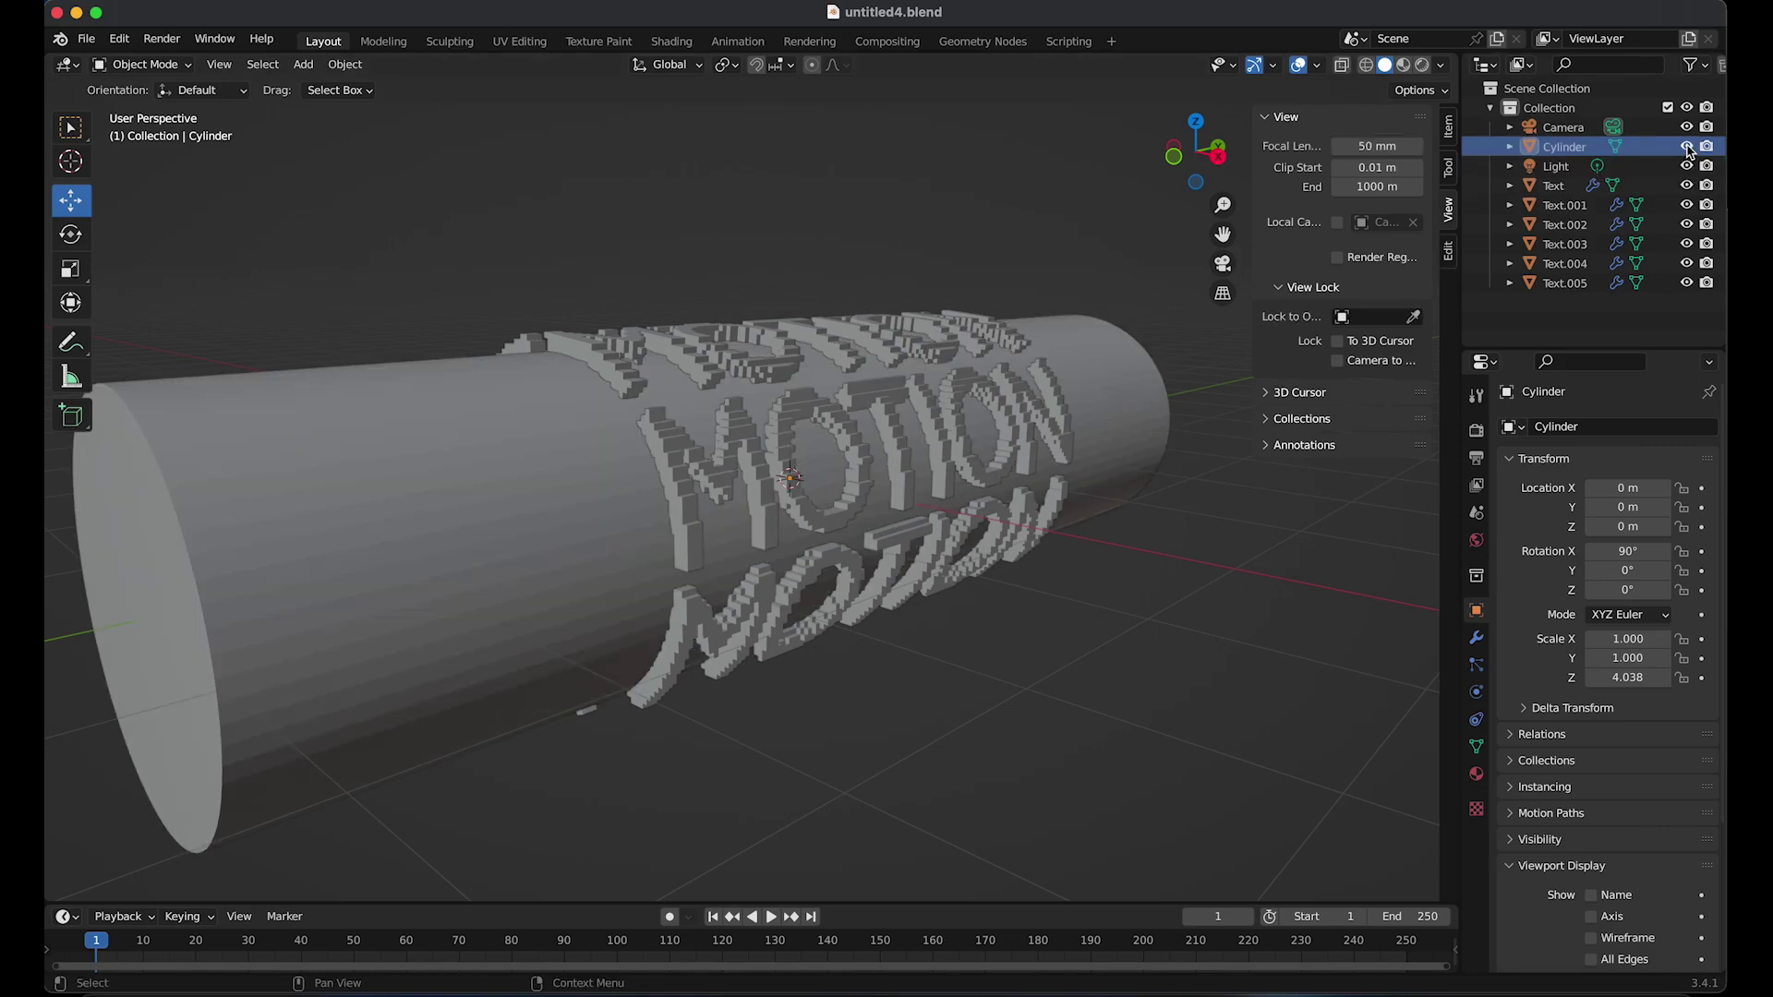
Parent all six MOTION text objects to the cylinder with the Object option and hide the cylinder in the viewport
click(850, 428)
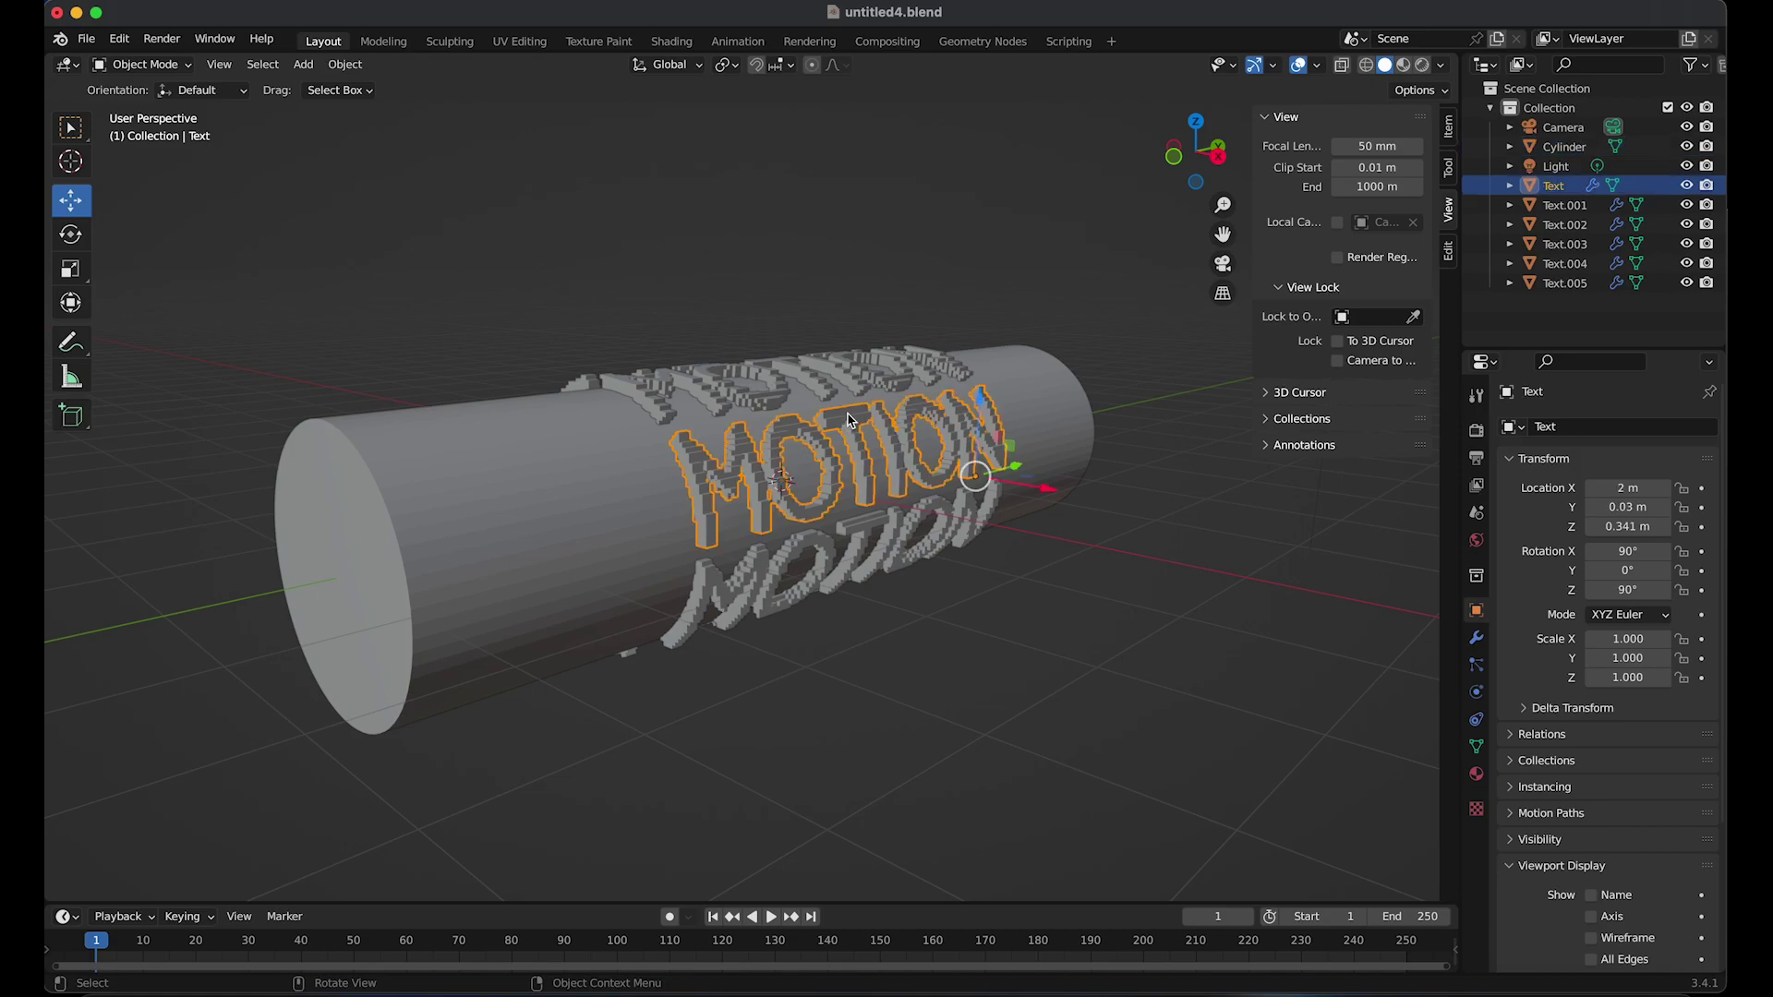
scroll(832, 398, left, 5)
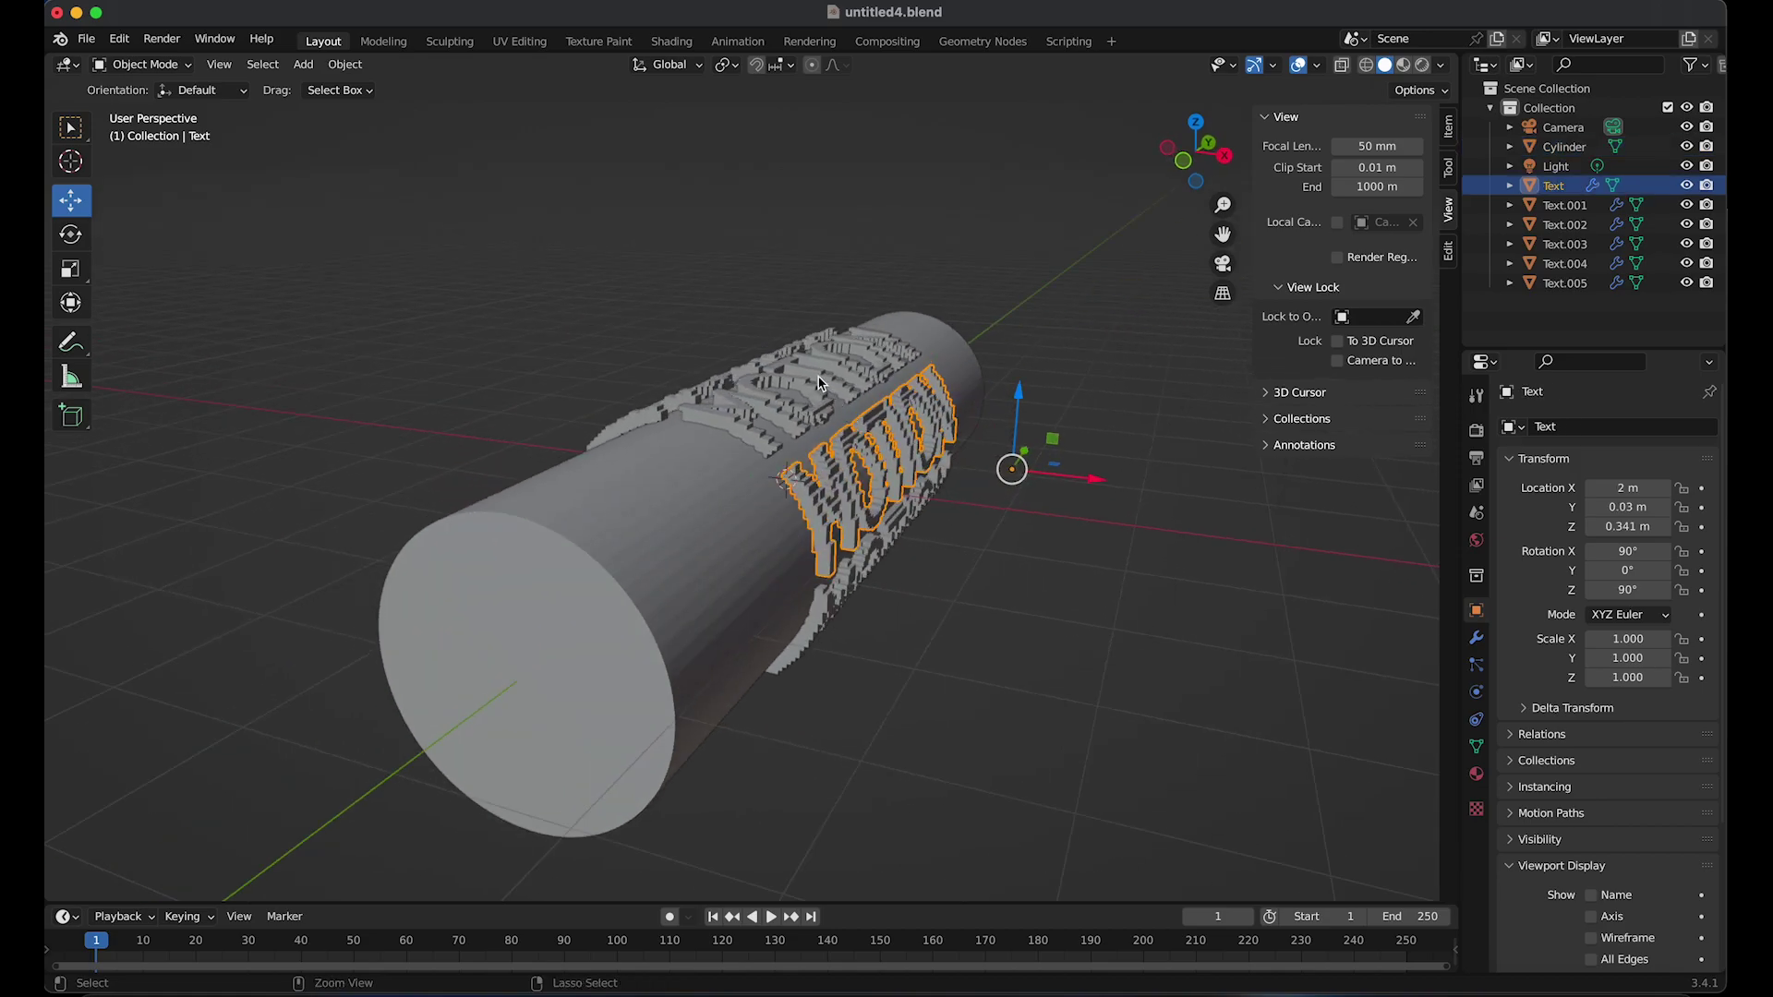
click(820, 379)
scroll(820, 380, left, 5)
scroll(820, 379, right, 5)
scroll(783, 440, down, 5)
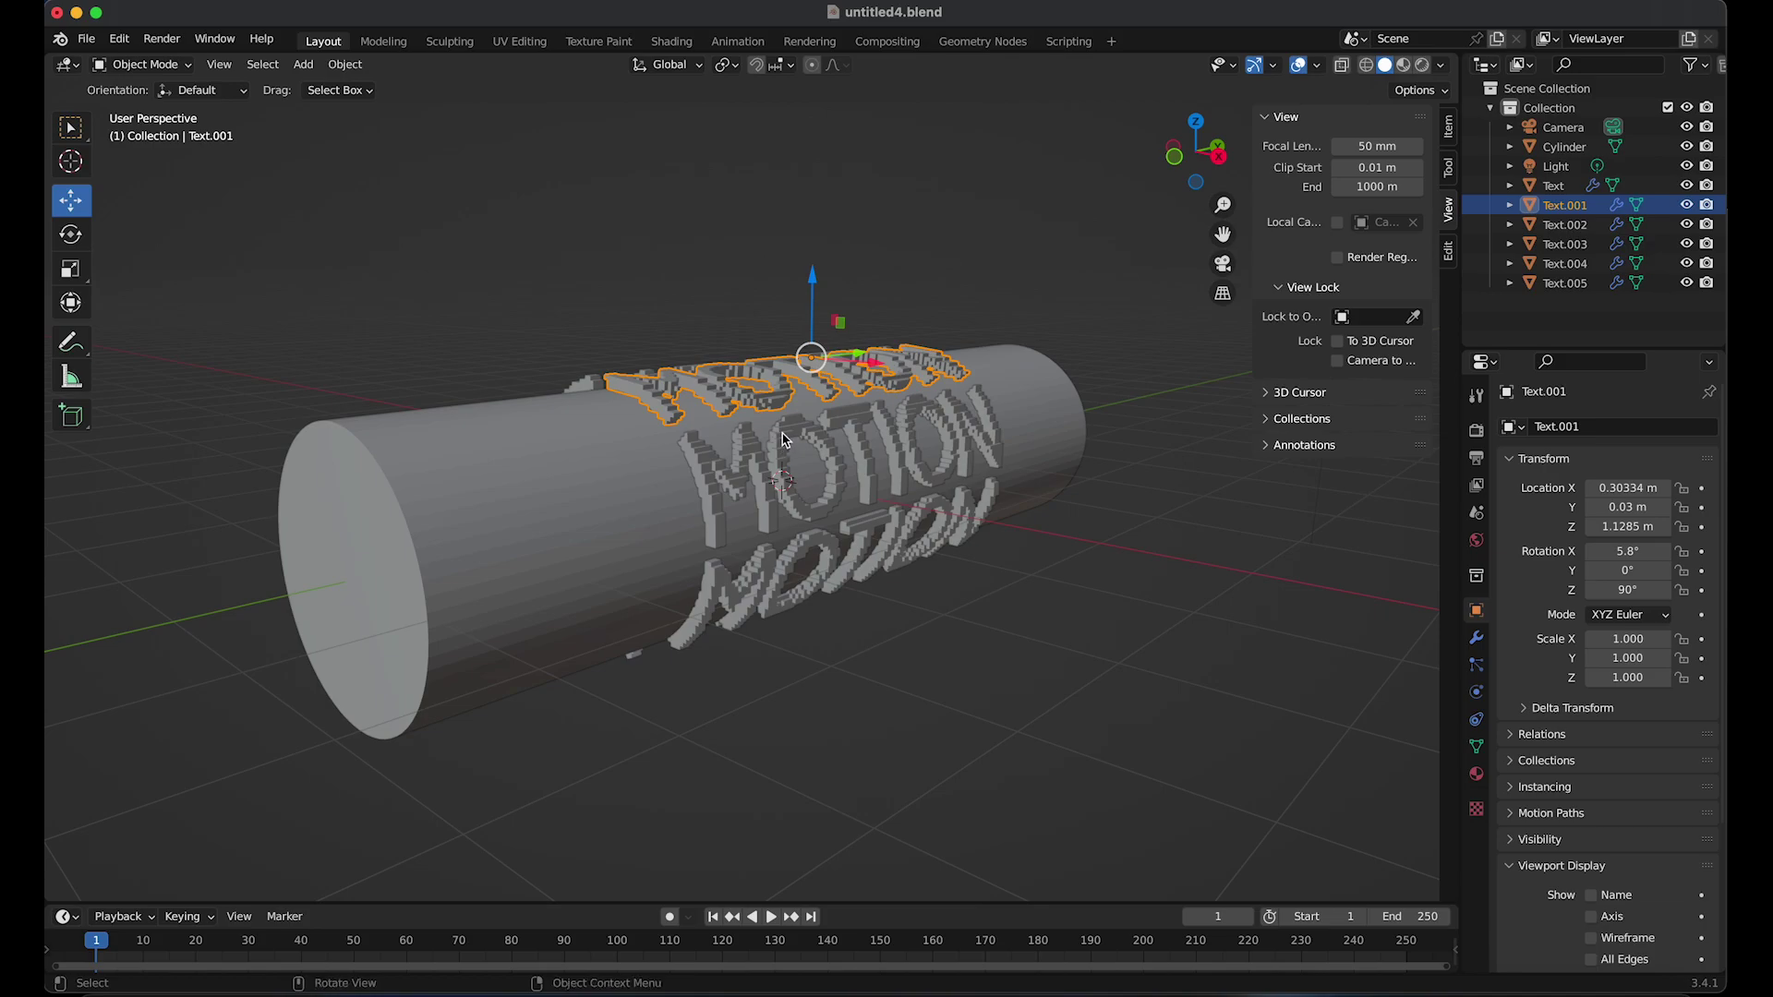
shift+click(782, 503)
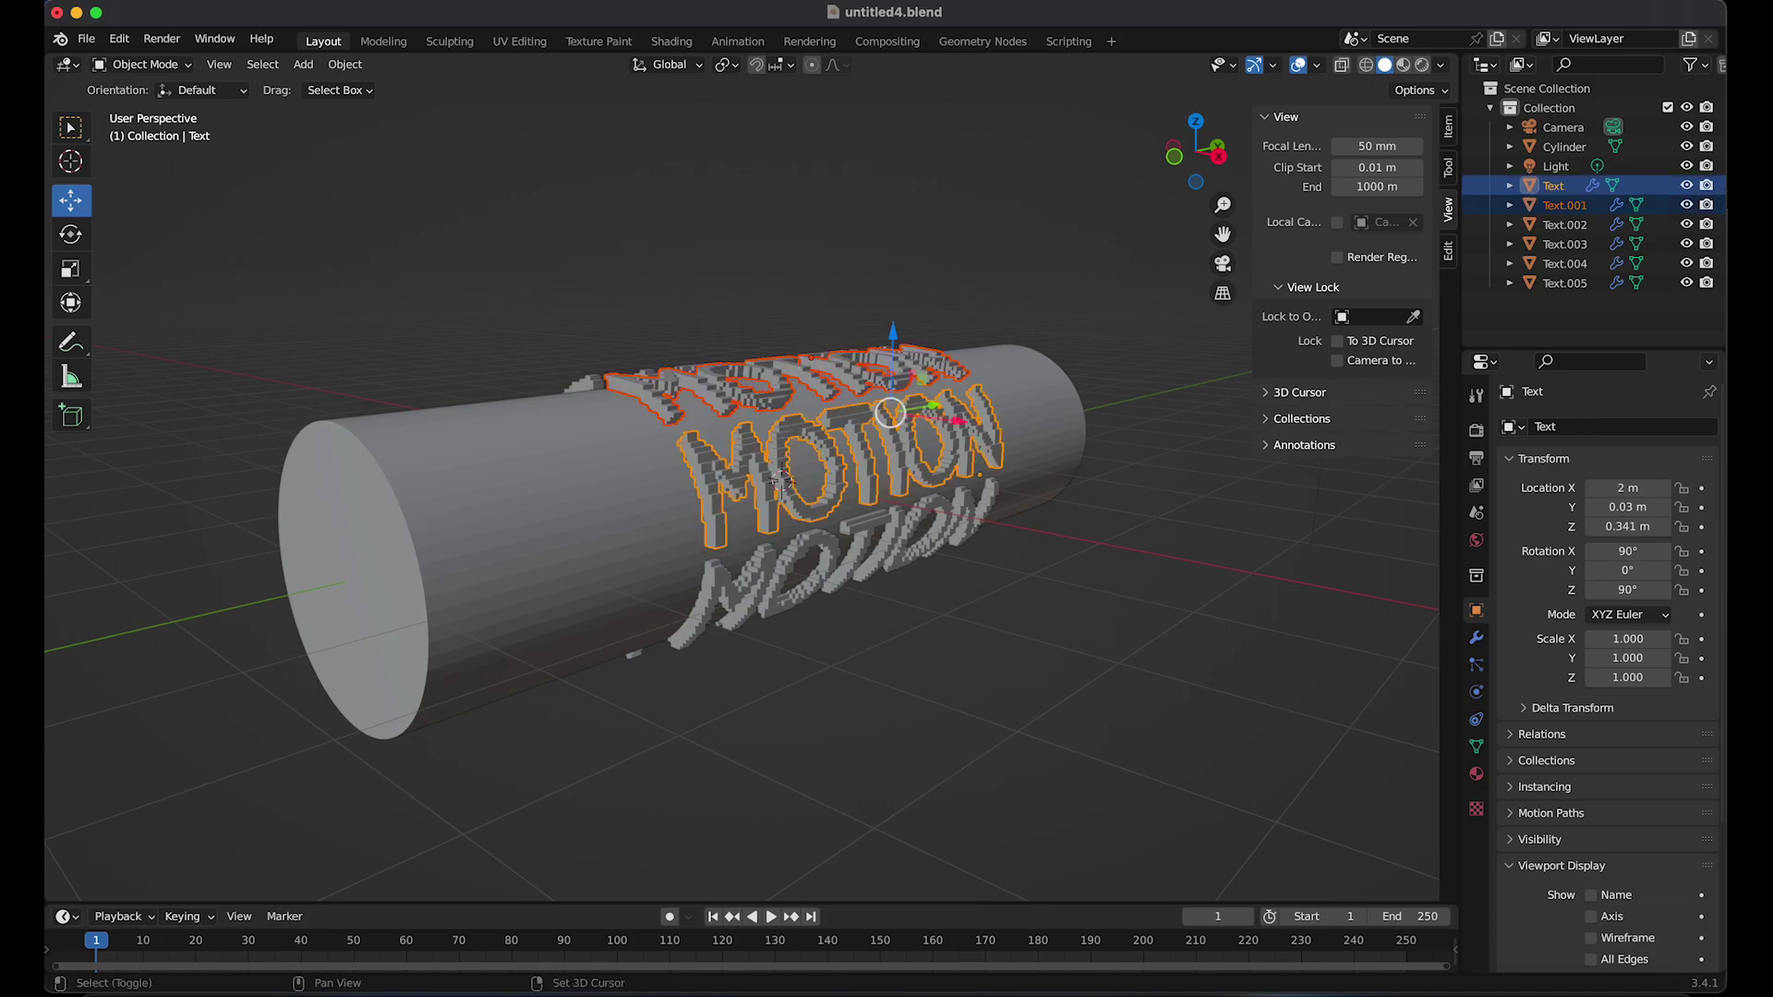
shift+click(774, 554)
scroll(774, 553, left, 5)
scroll(774, 554, up, 5)
shift+click(776, 527)
scroll(776, 526, right, 5)
scroll(769, 498, down, 3)
shift+click(741, 490)
scroll(743, 480, up, 5)
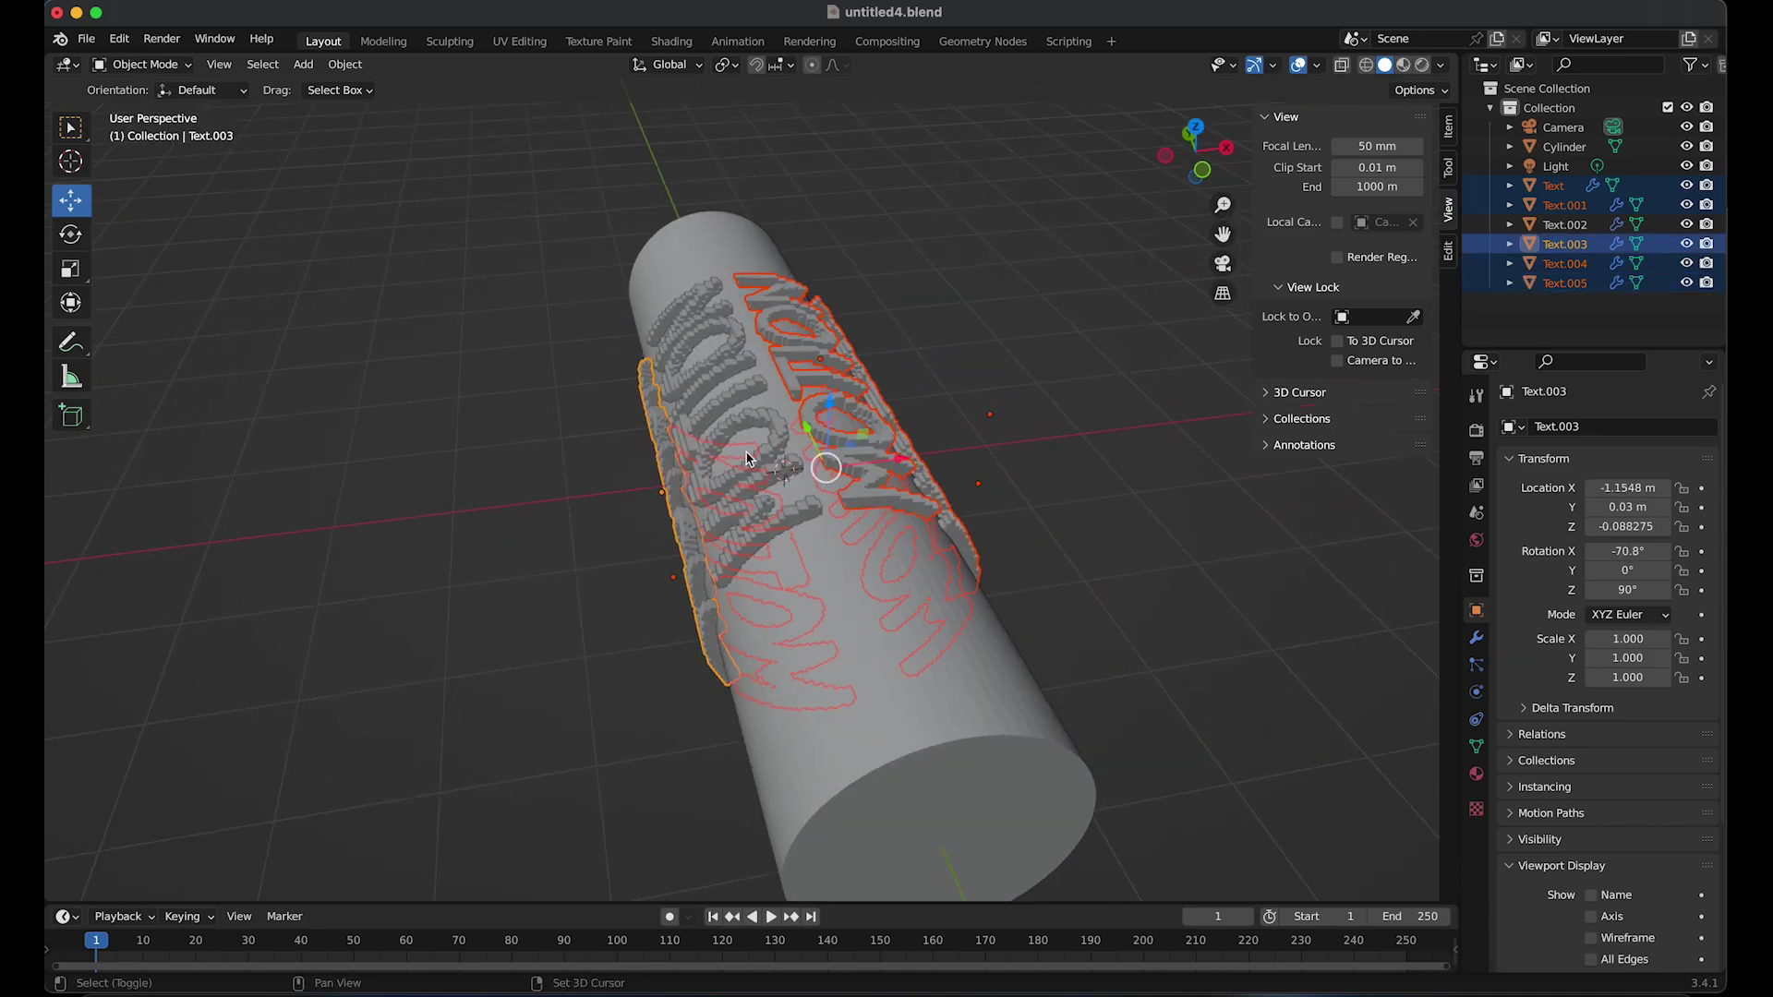
shift+click(731, 430)
scroll(731, 430, right, 10)
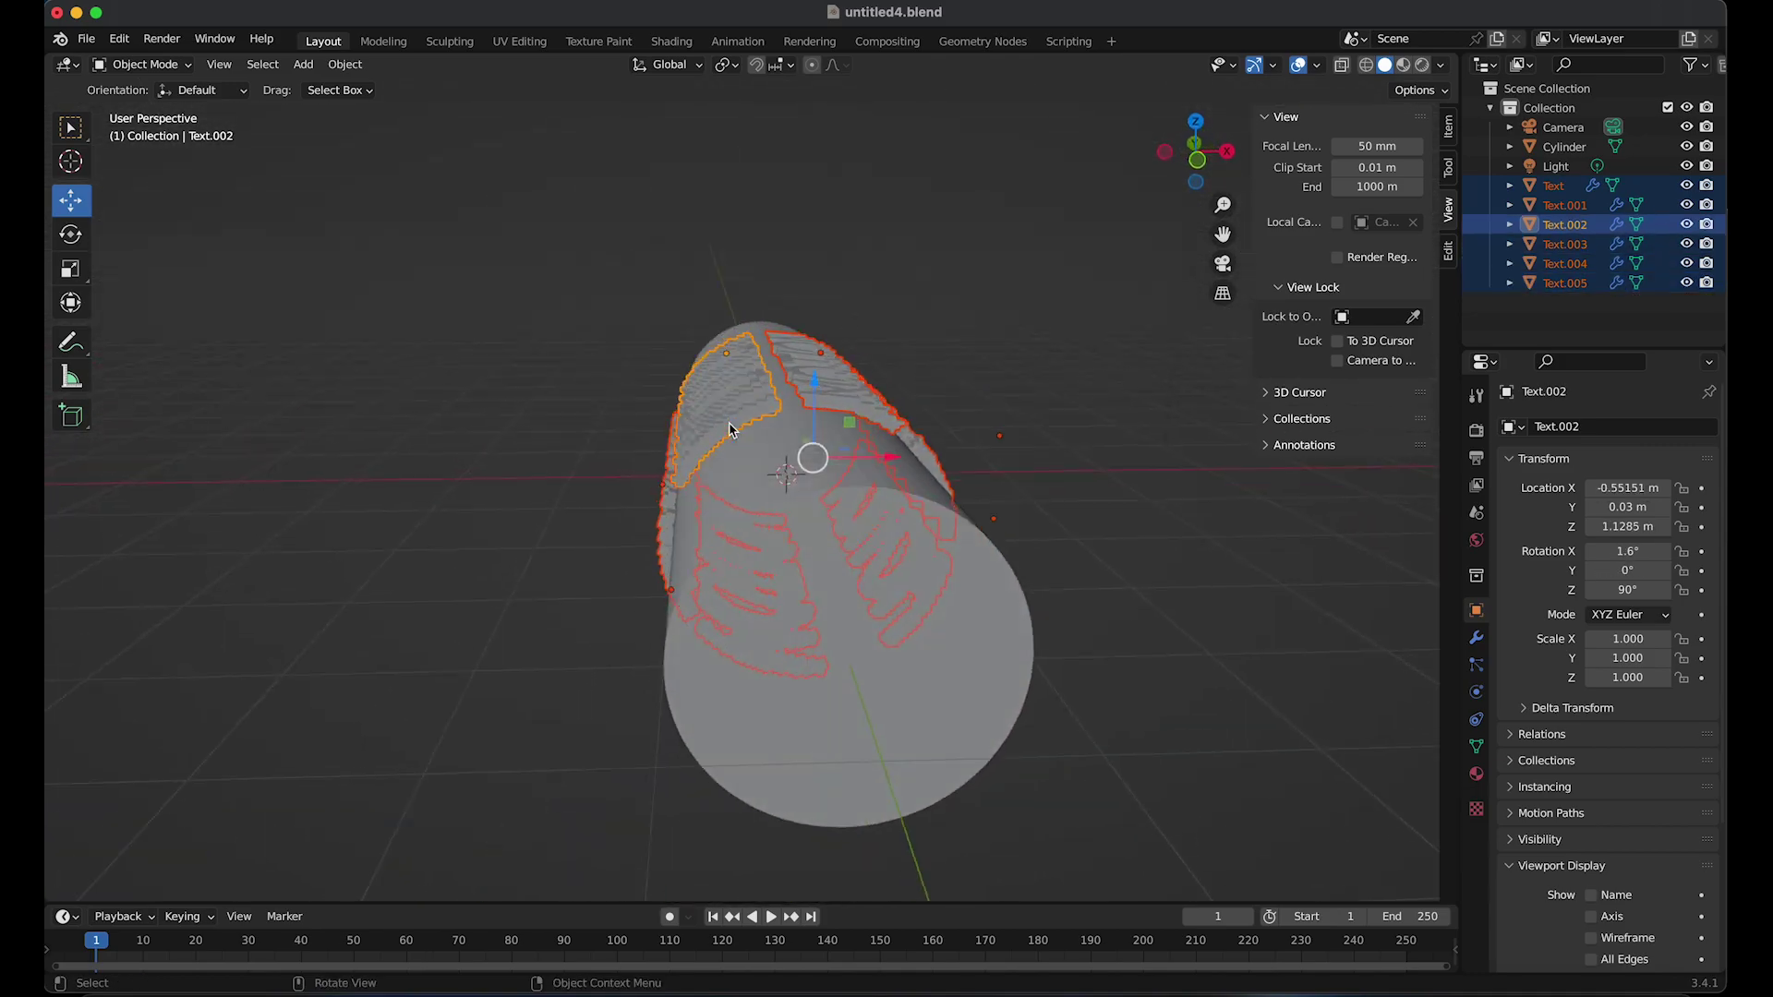
scroll(731, 431, right, 15)
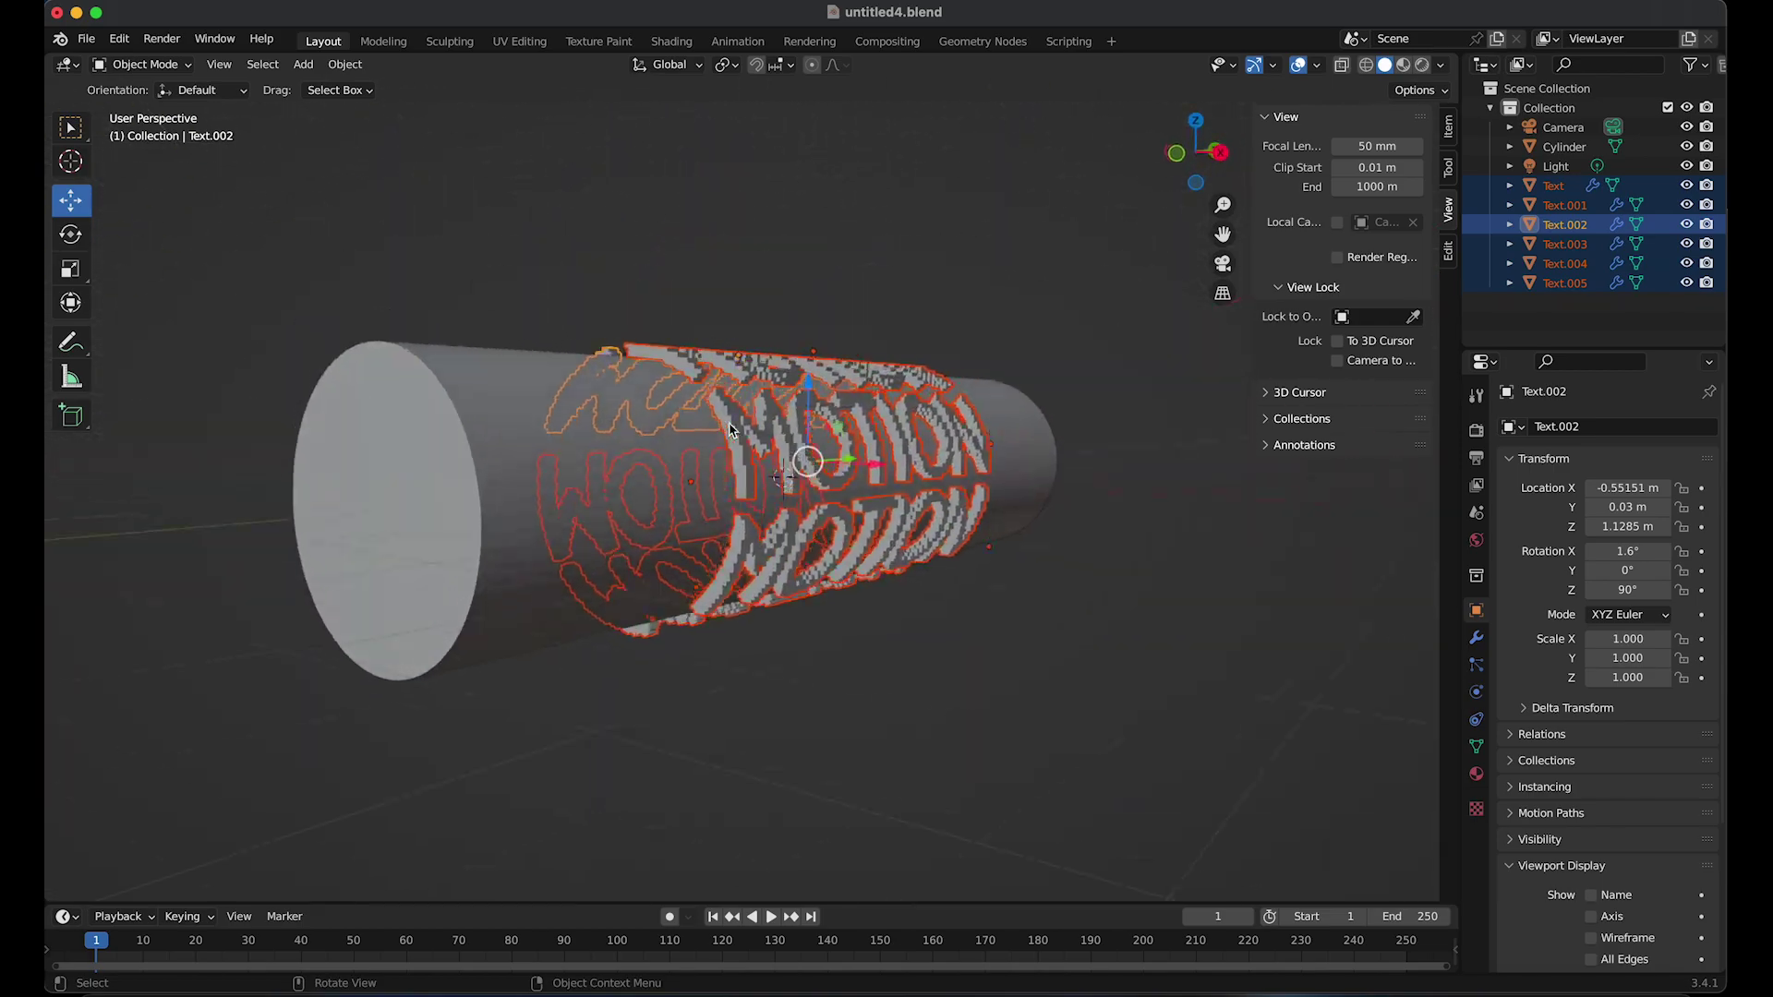
scroll(730, 430, right, 10)
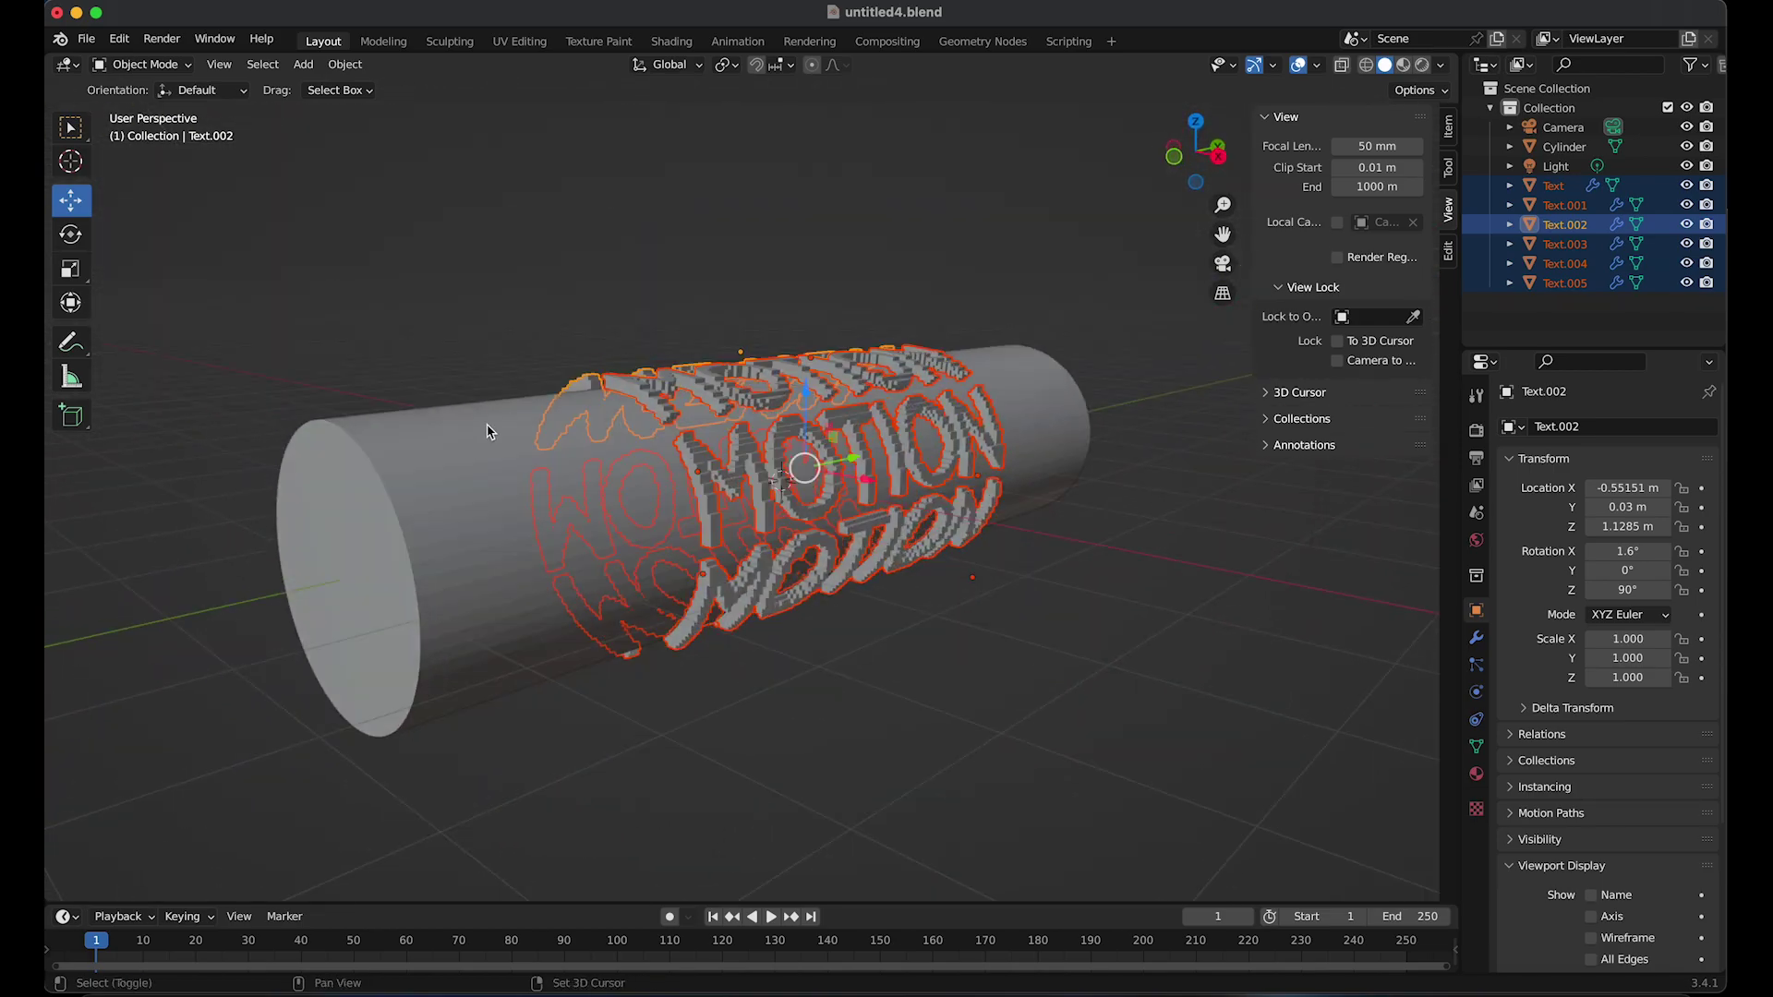
shift+click(487, 431)
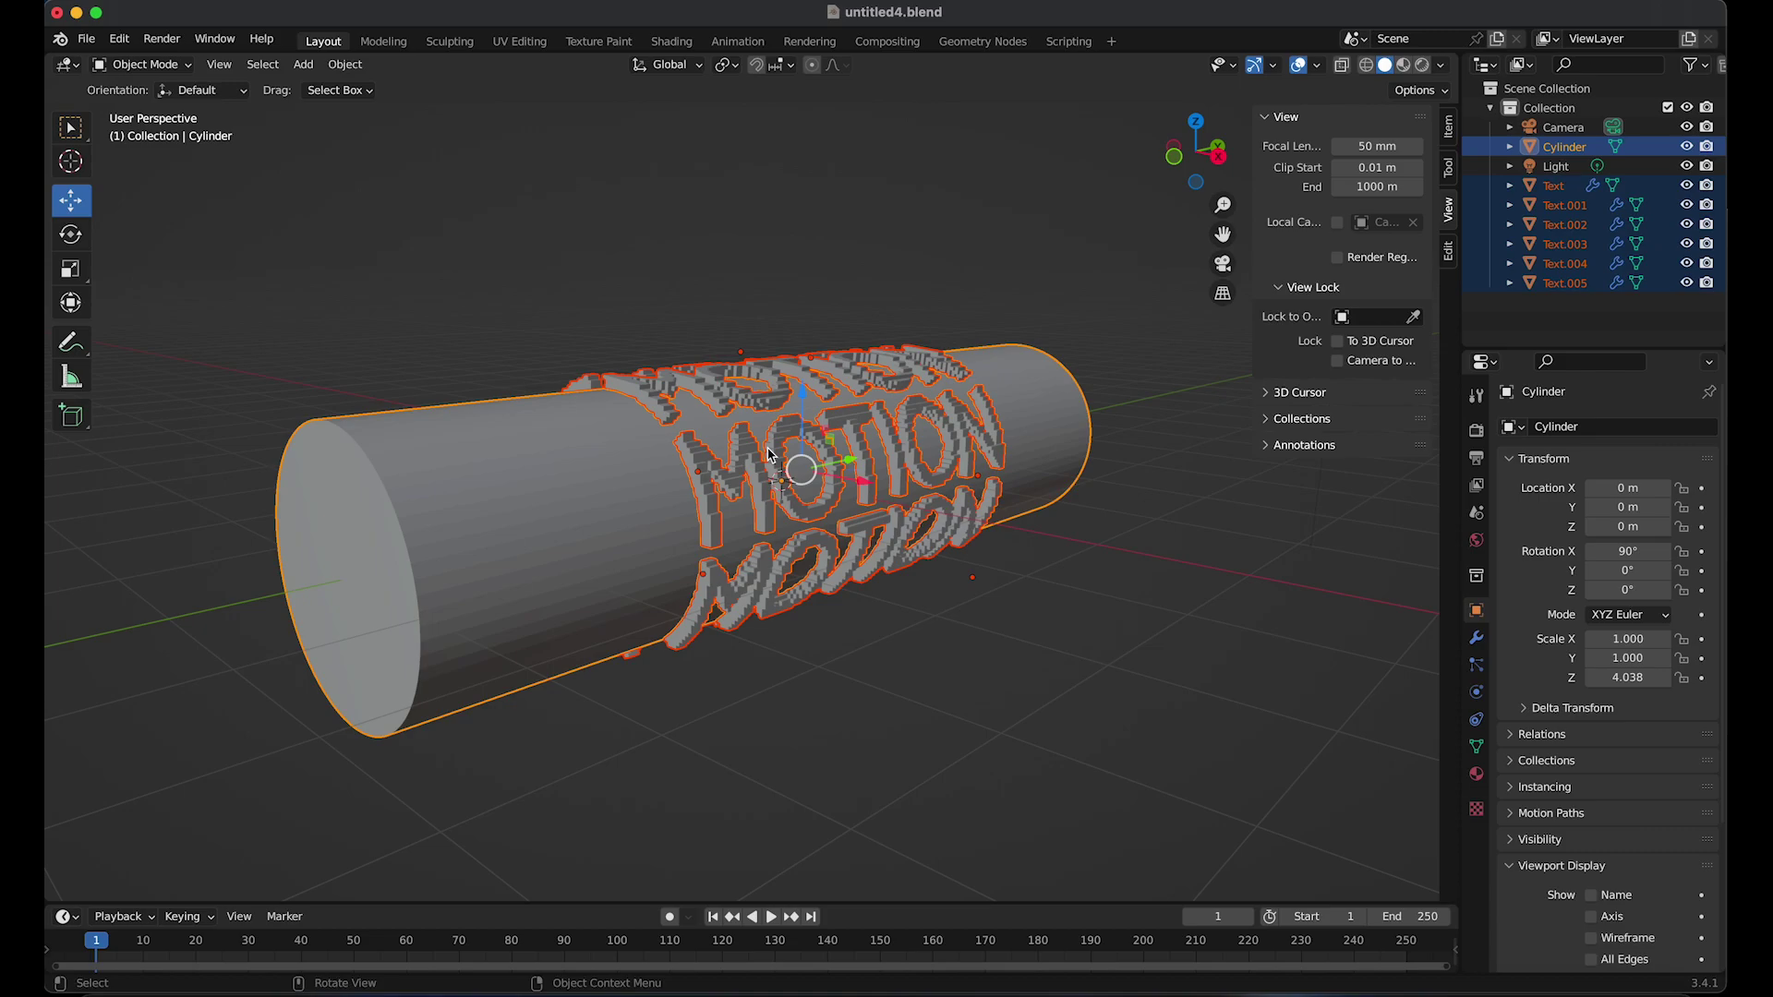
key(ctrl+p)
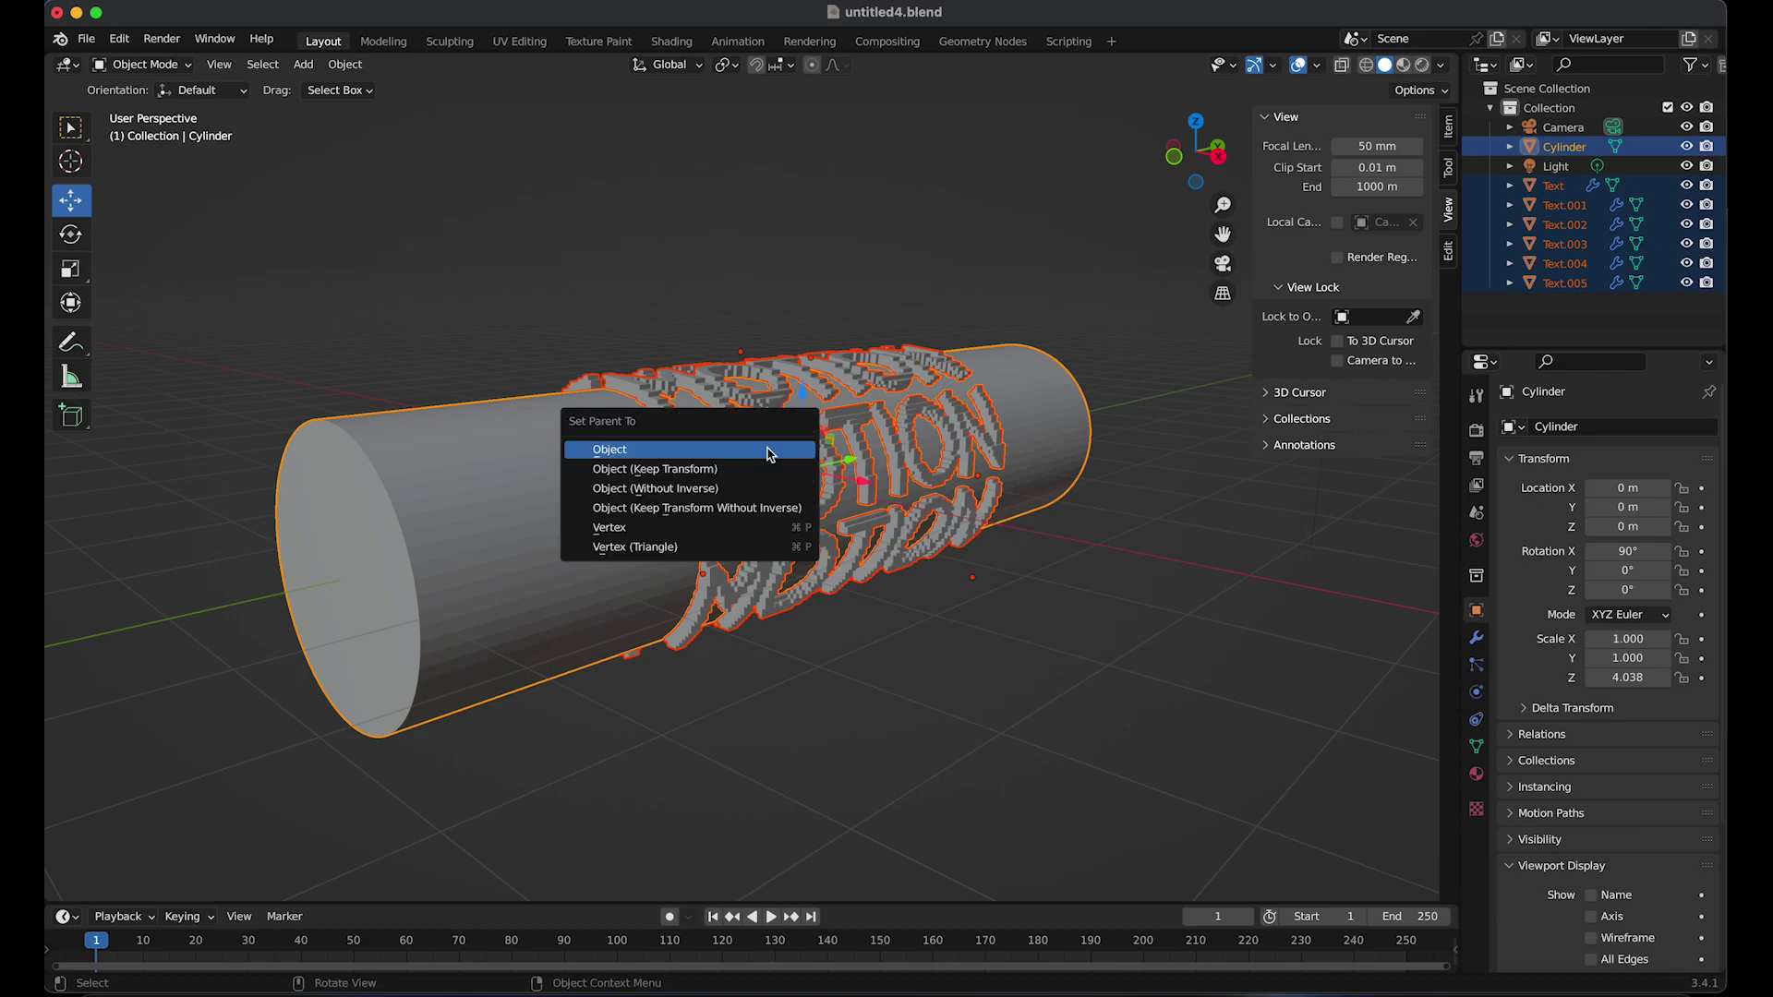
click(621, 456)
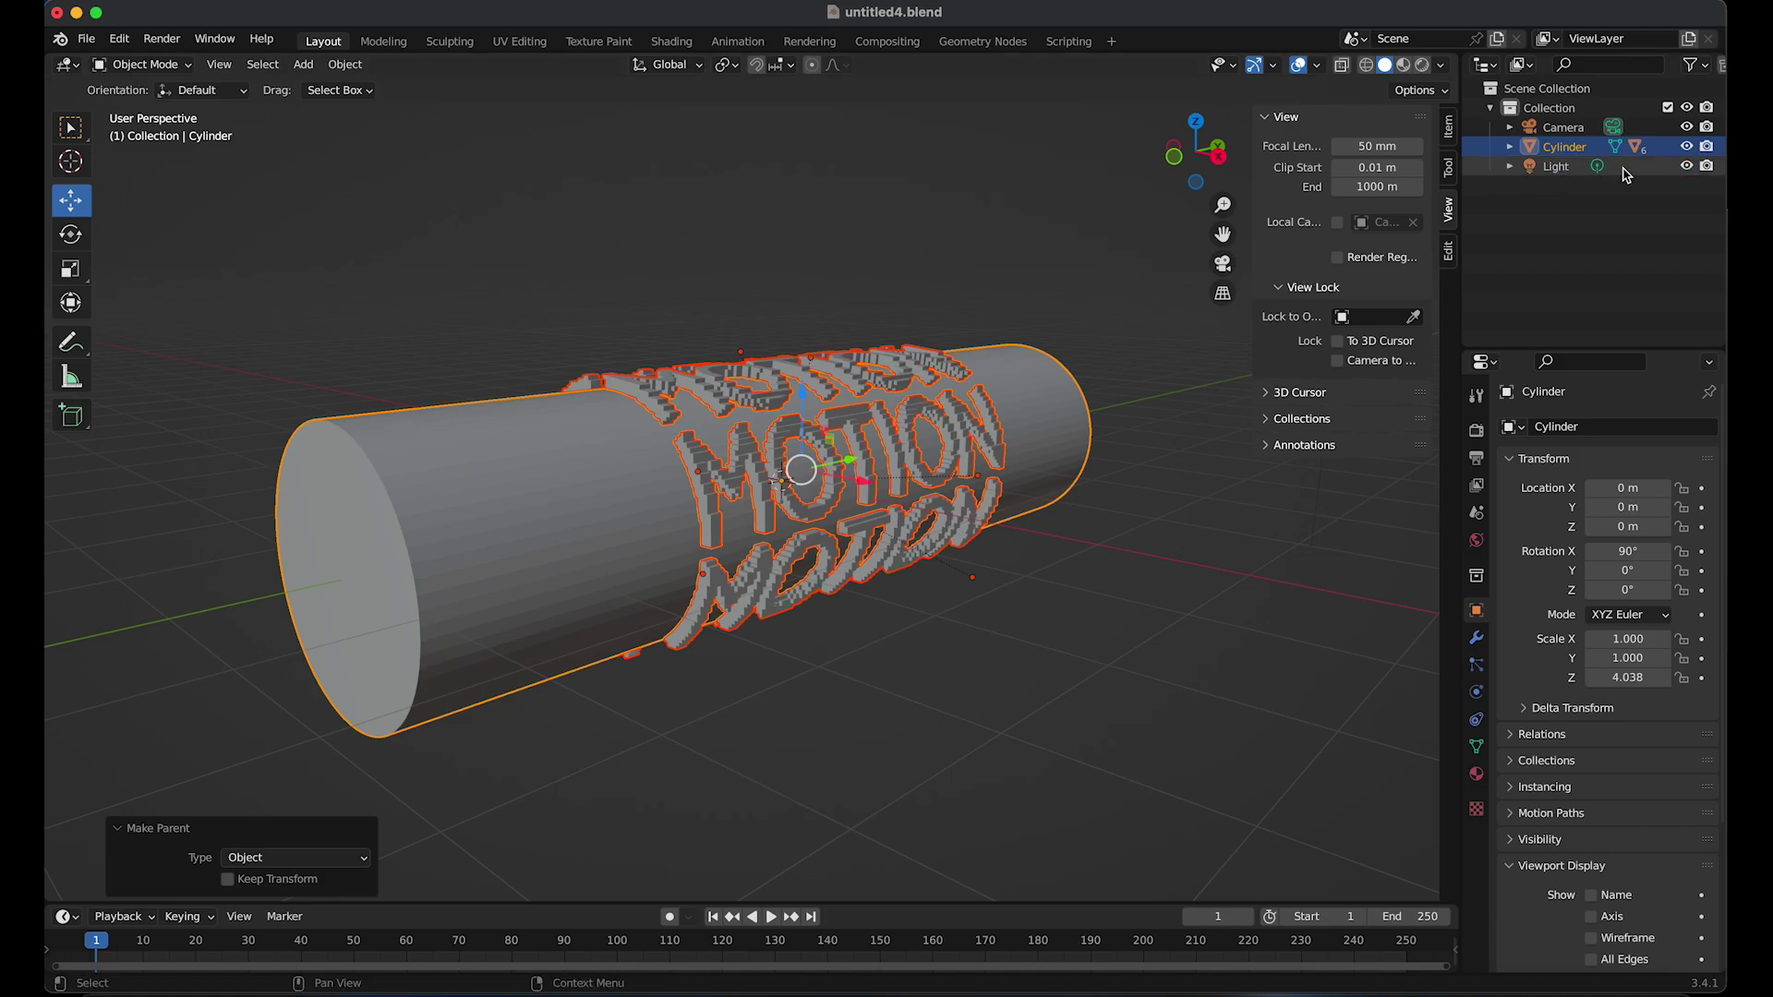
click(1686, 146)
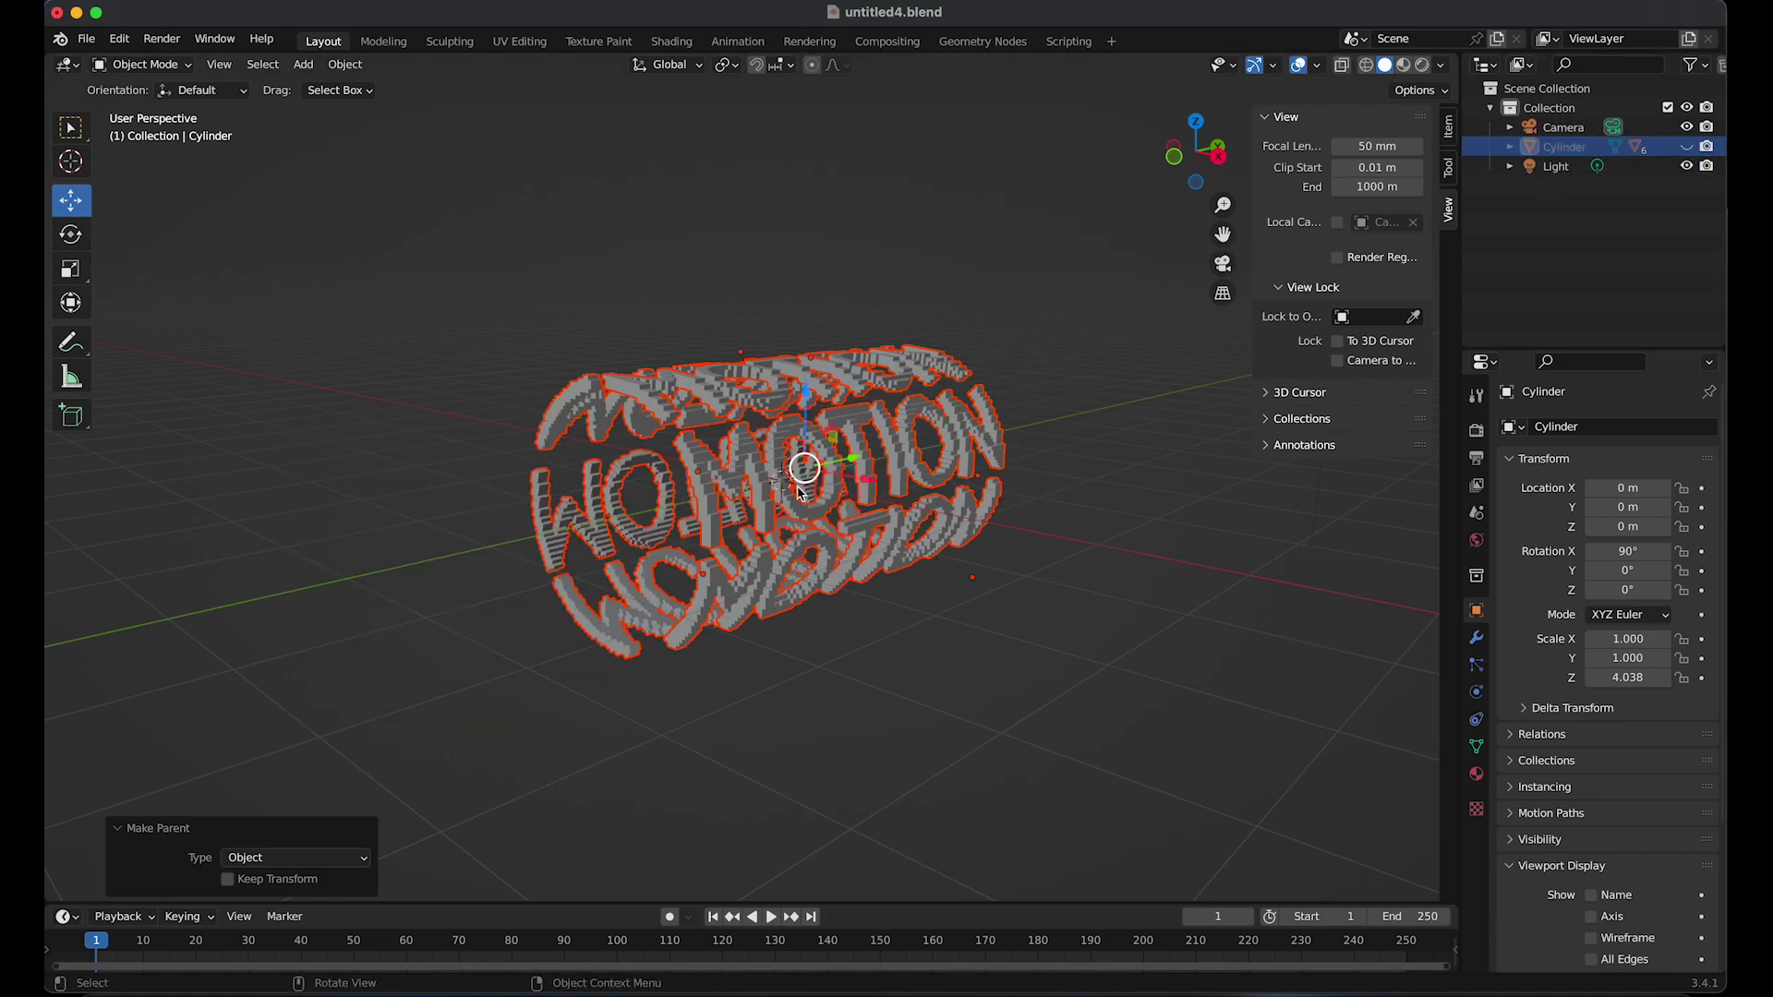
Enlarge the timeline area and set the scene's end frame to 120
drag(514, 902, 540, 684)
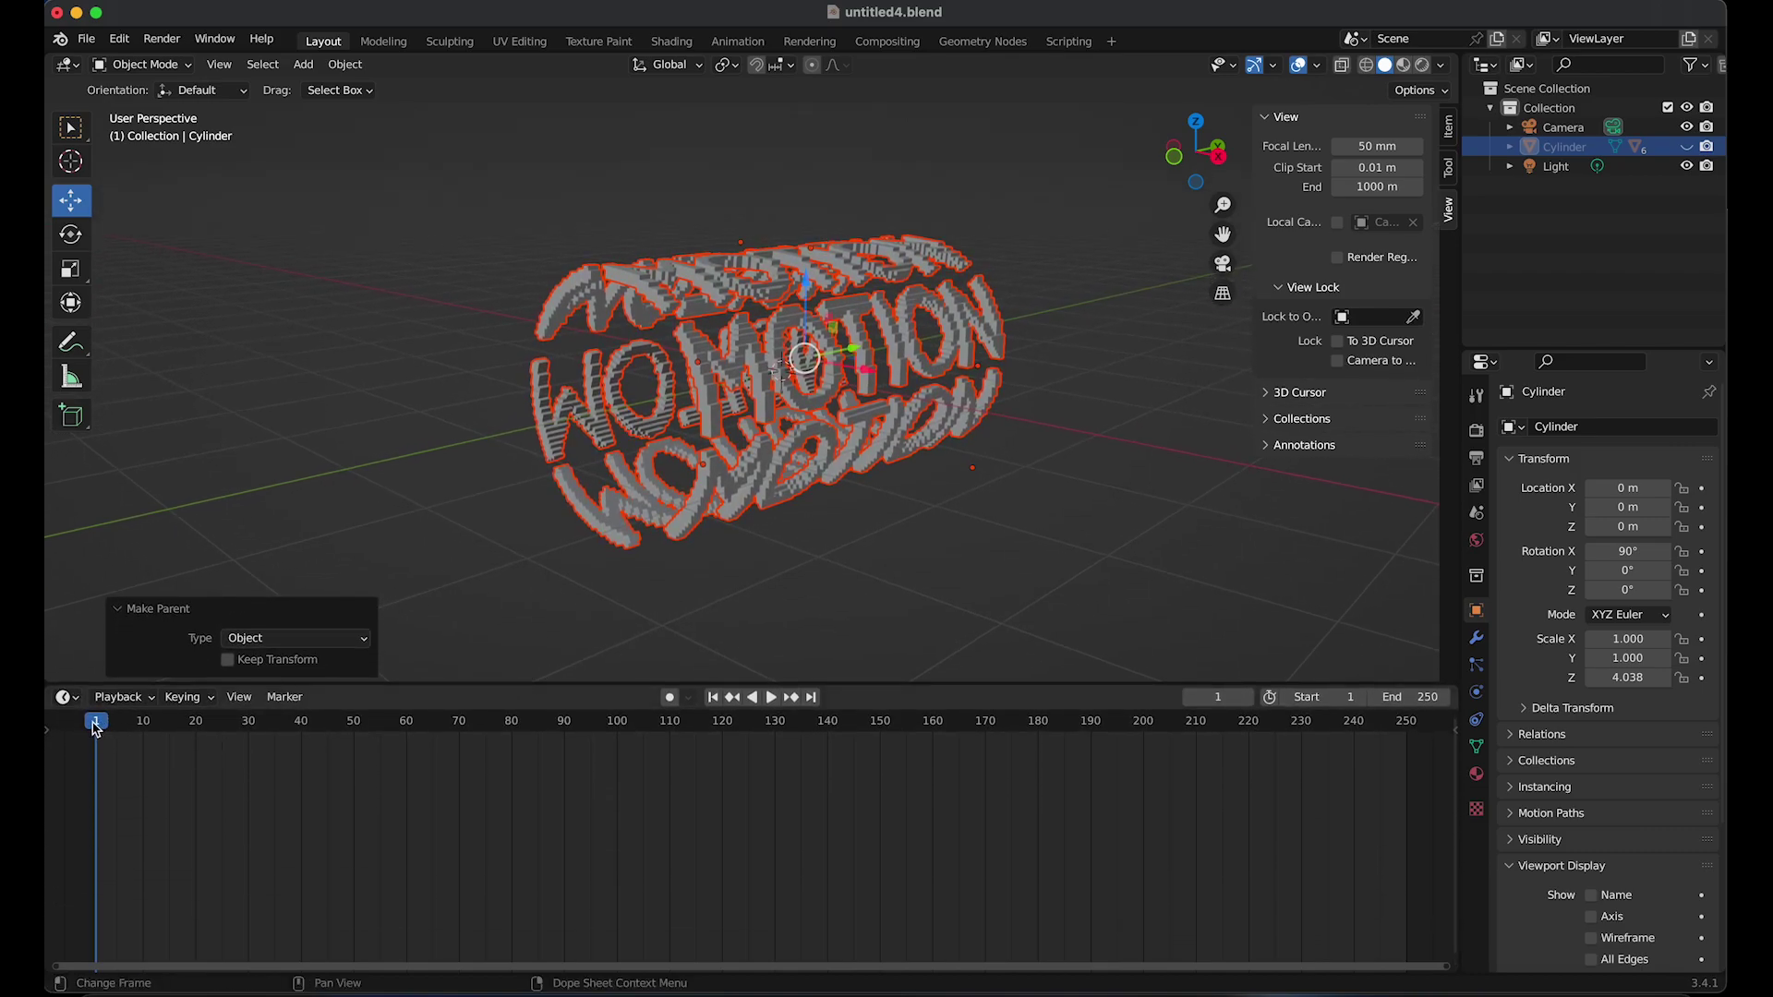
click(1412, 696)
key(BackSpace)
key(Return)
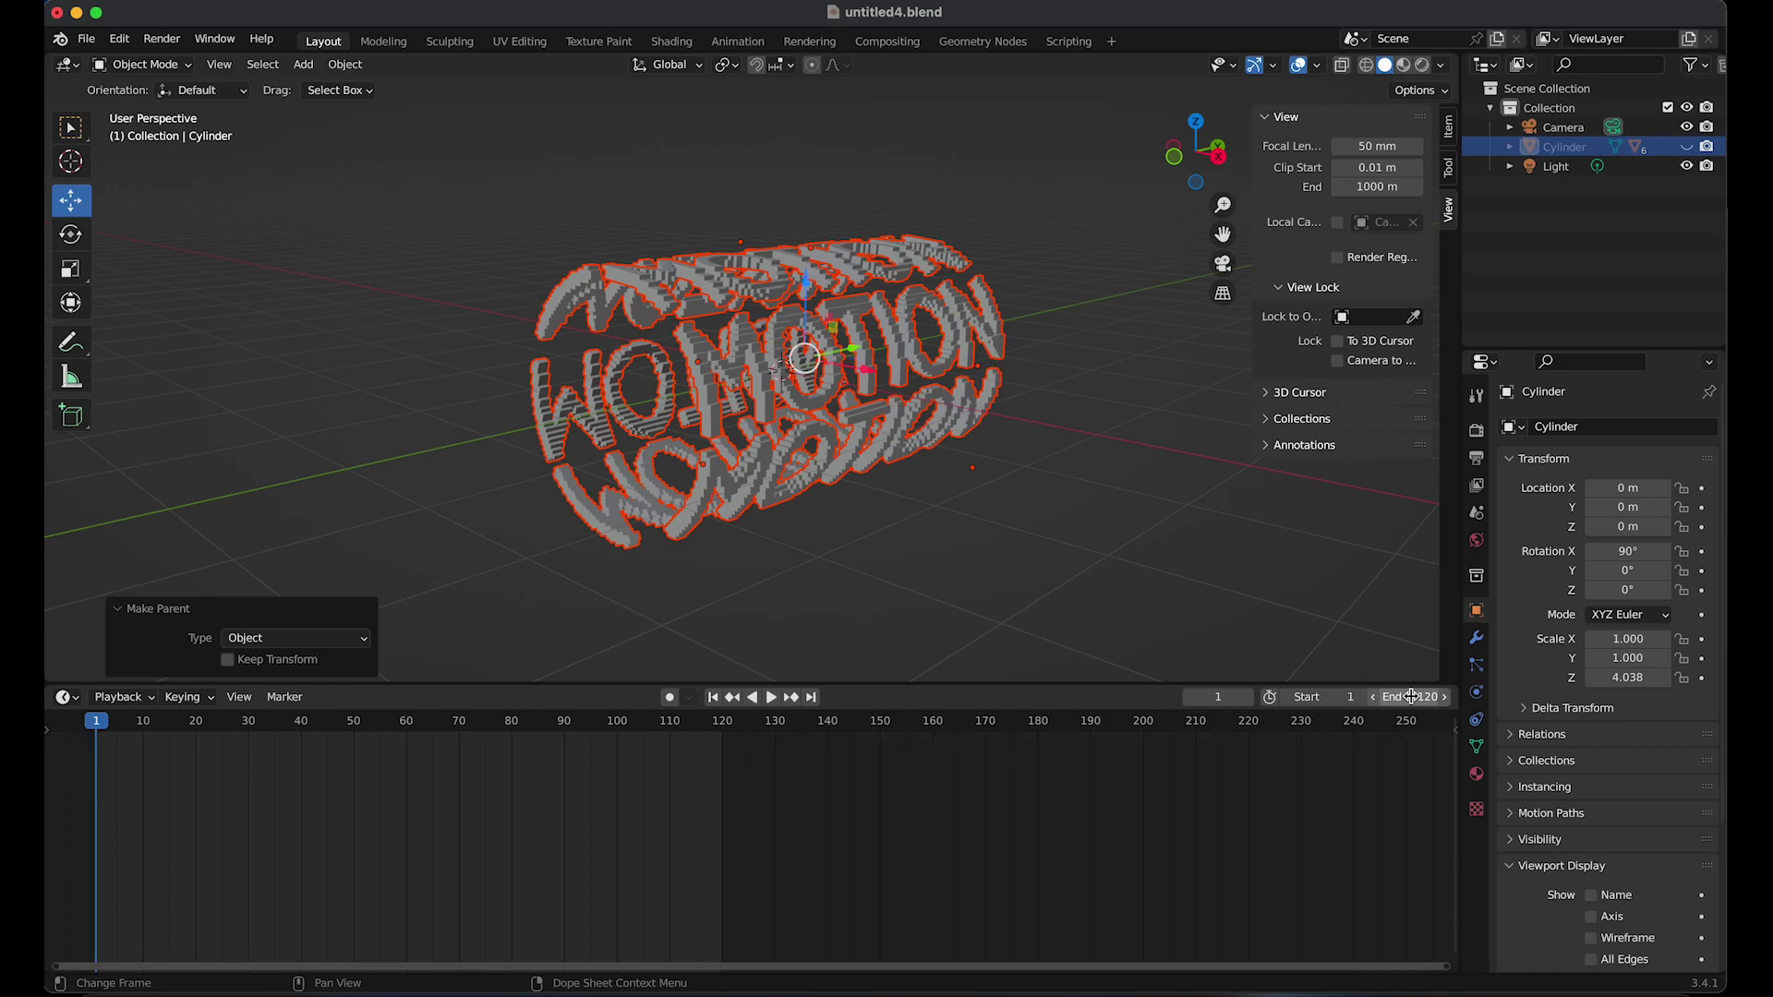
Show the cylinder in the viewport, select only it and insert a Rotation keyframe at frame 1
click(97, 726)
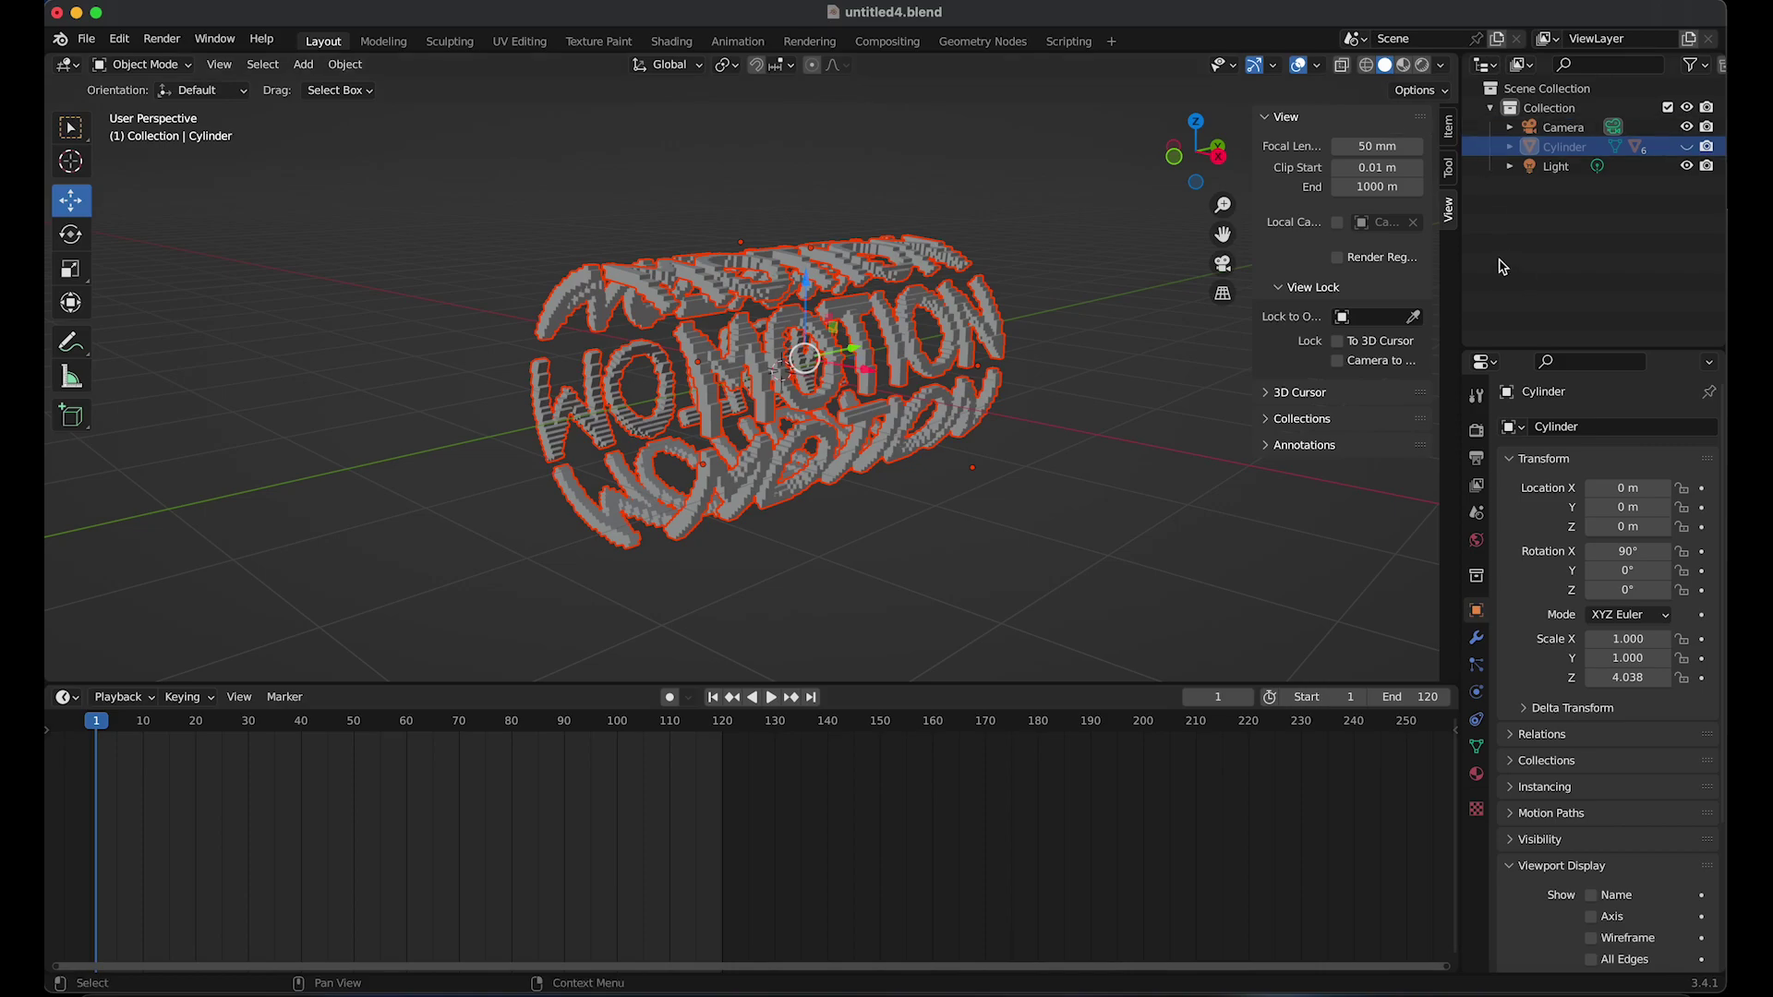
click(1686, 147)
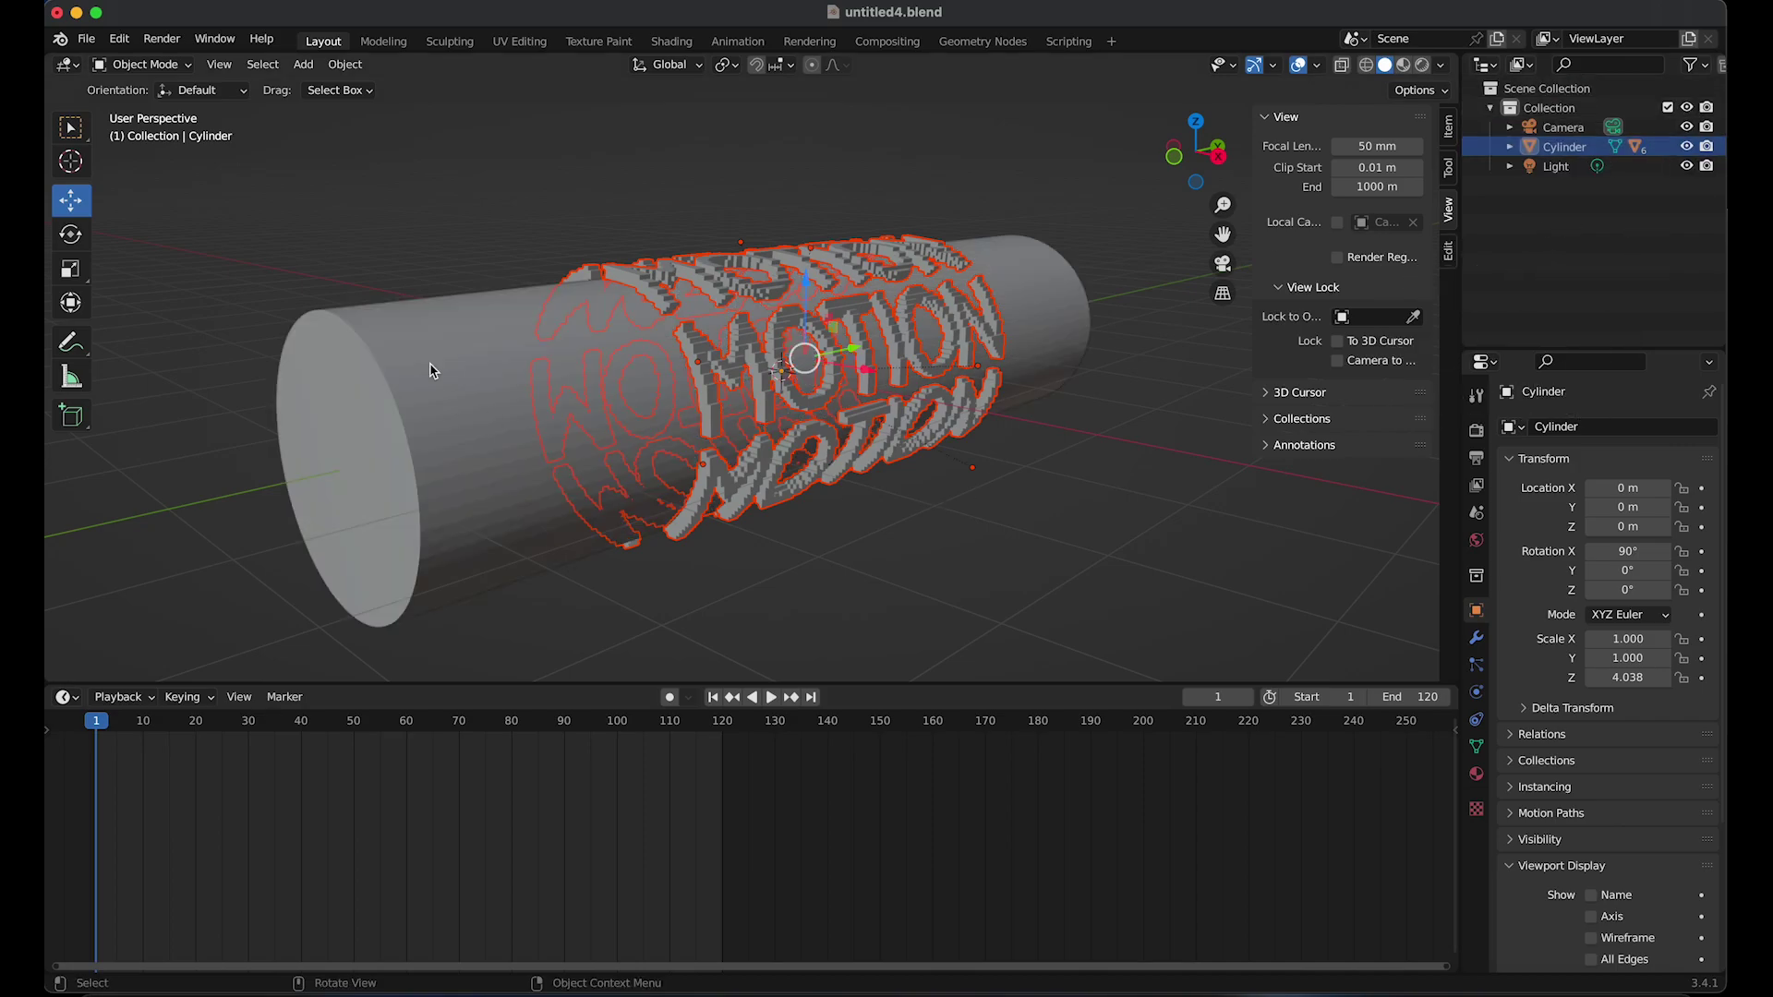
click(385, 329)
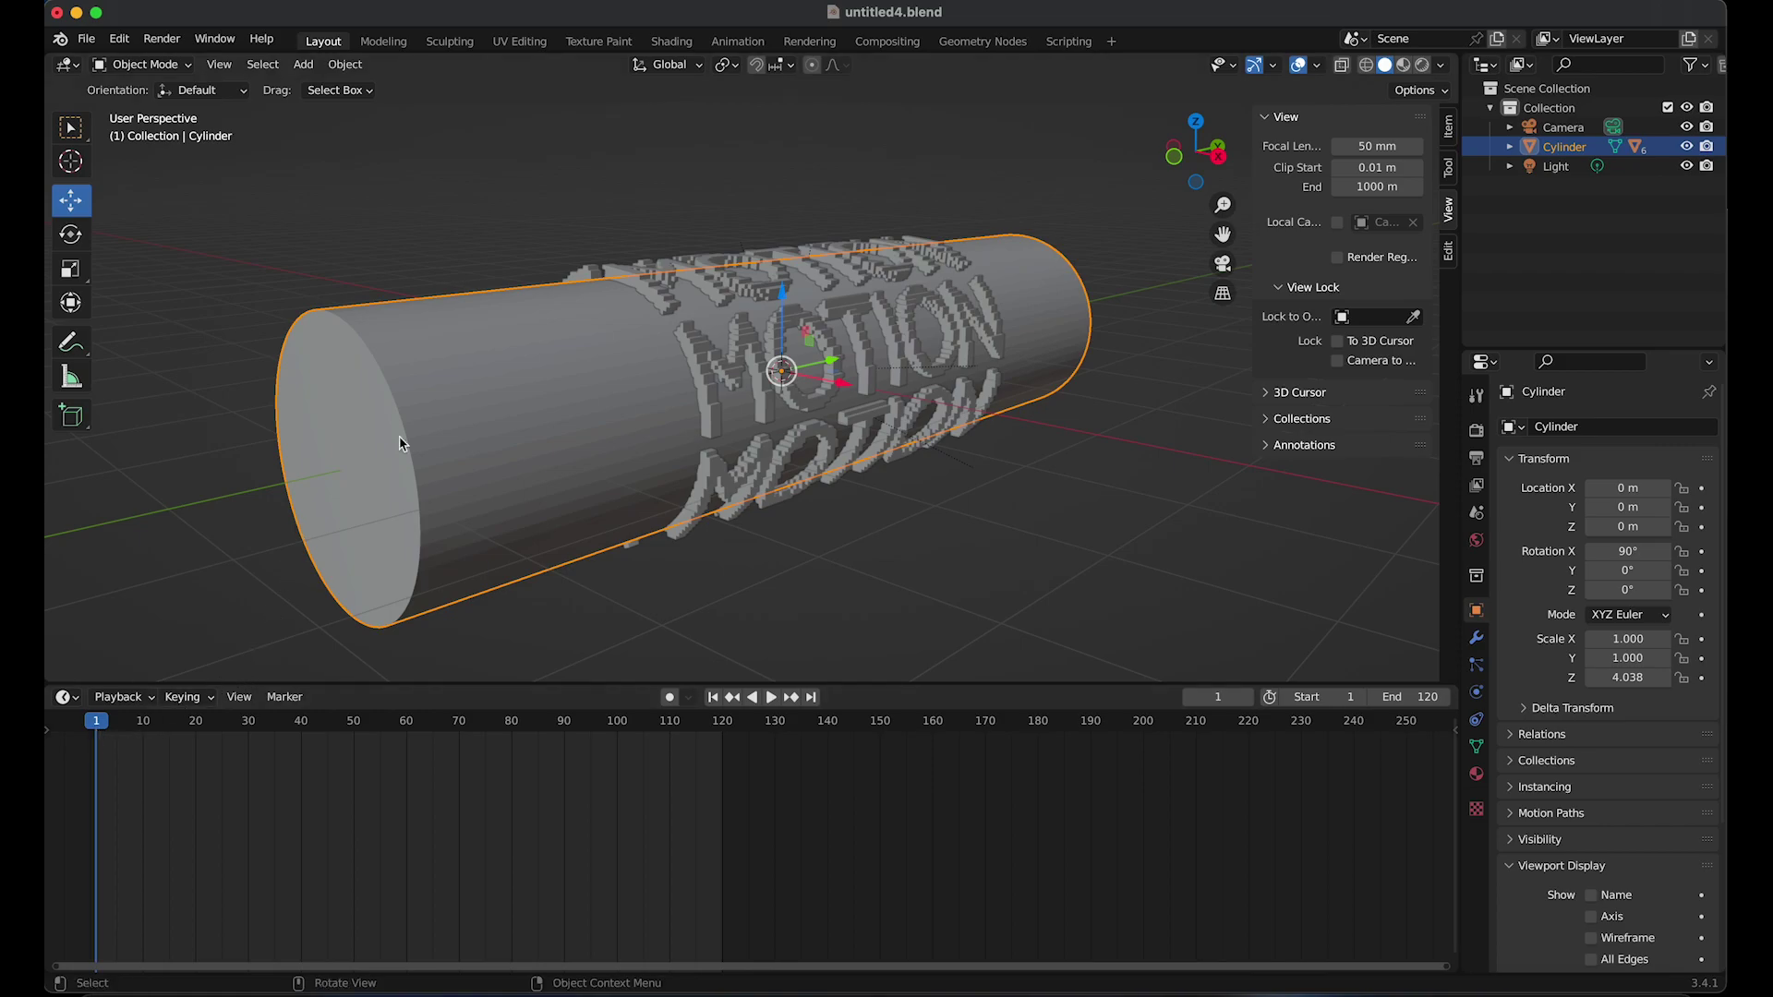
key(i)
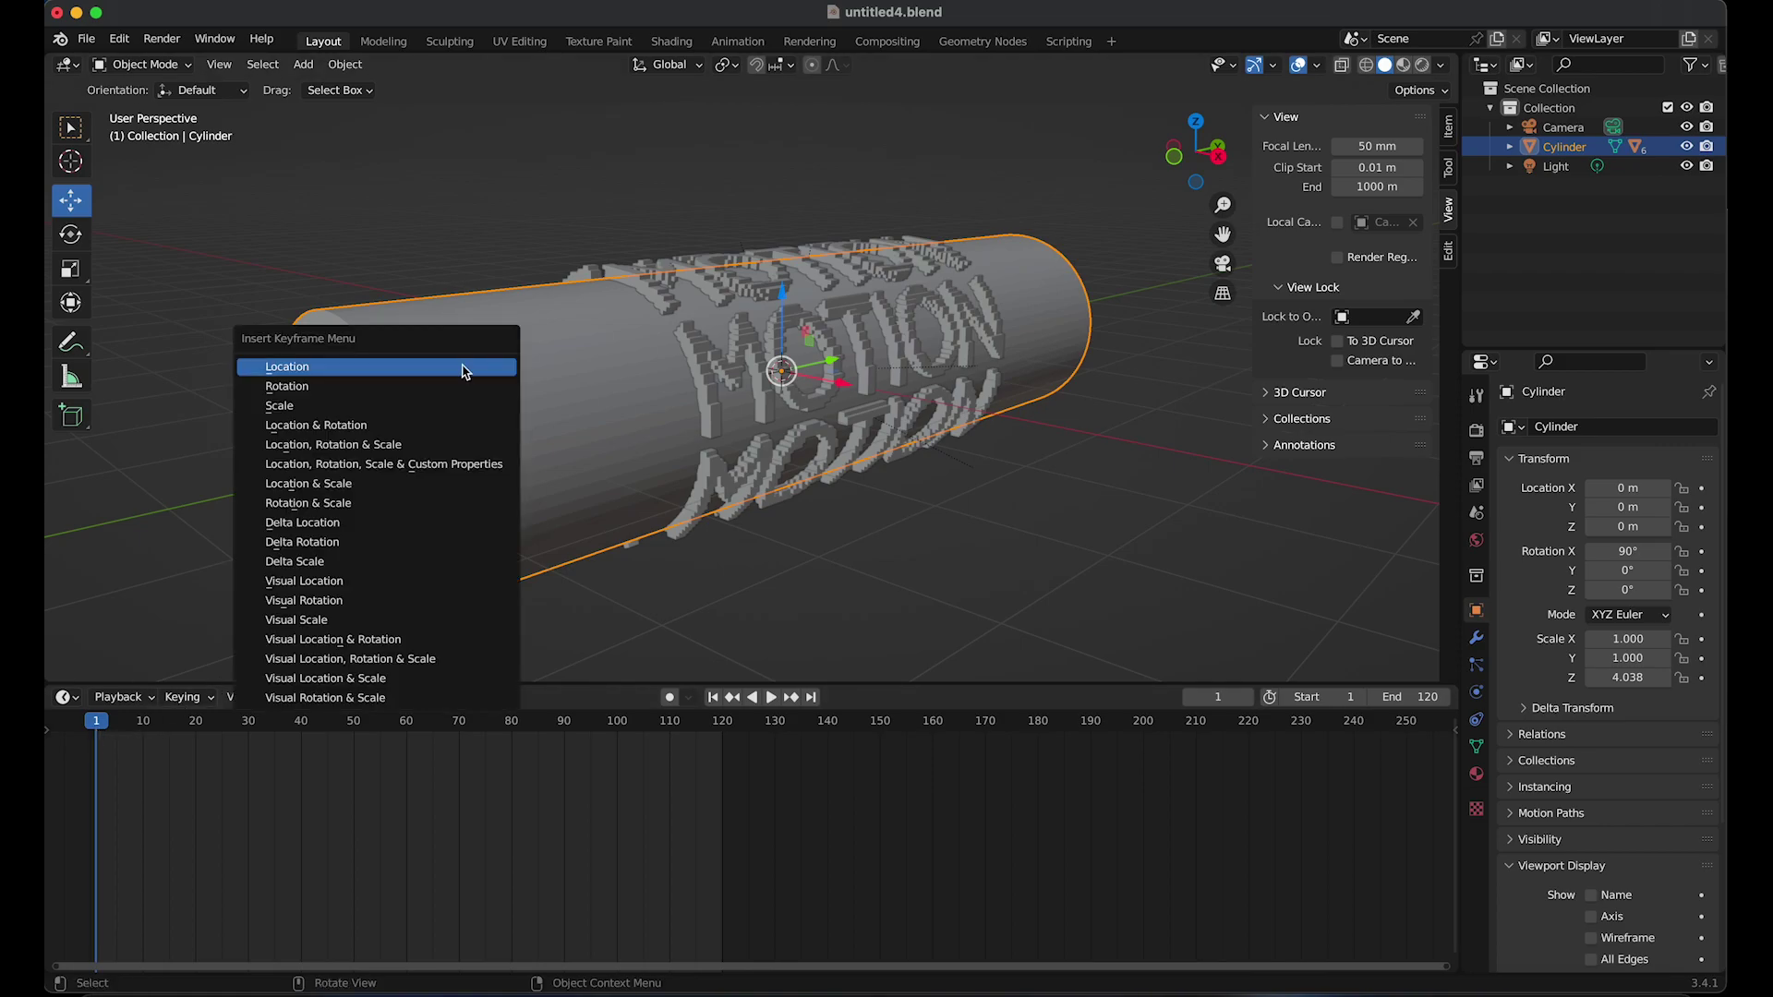
click(447, 387)
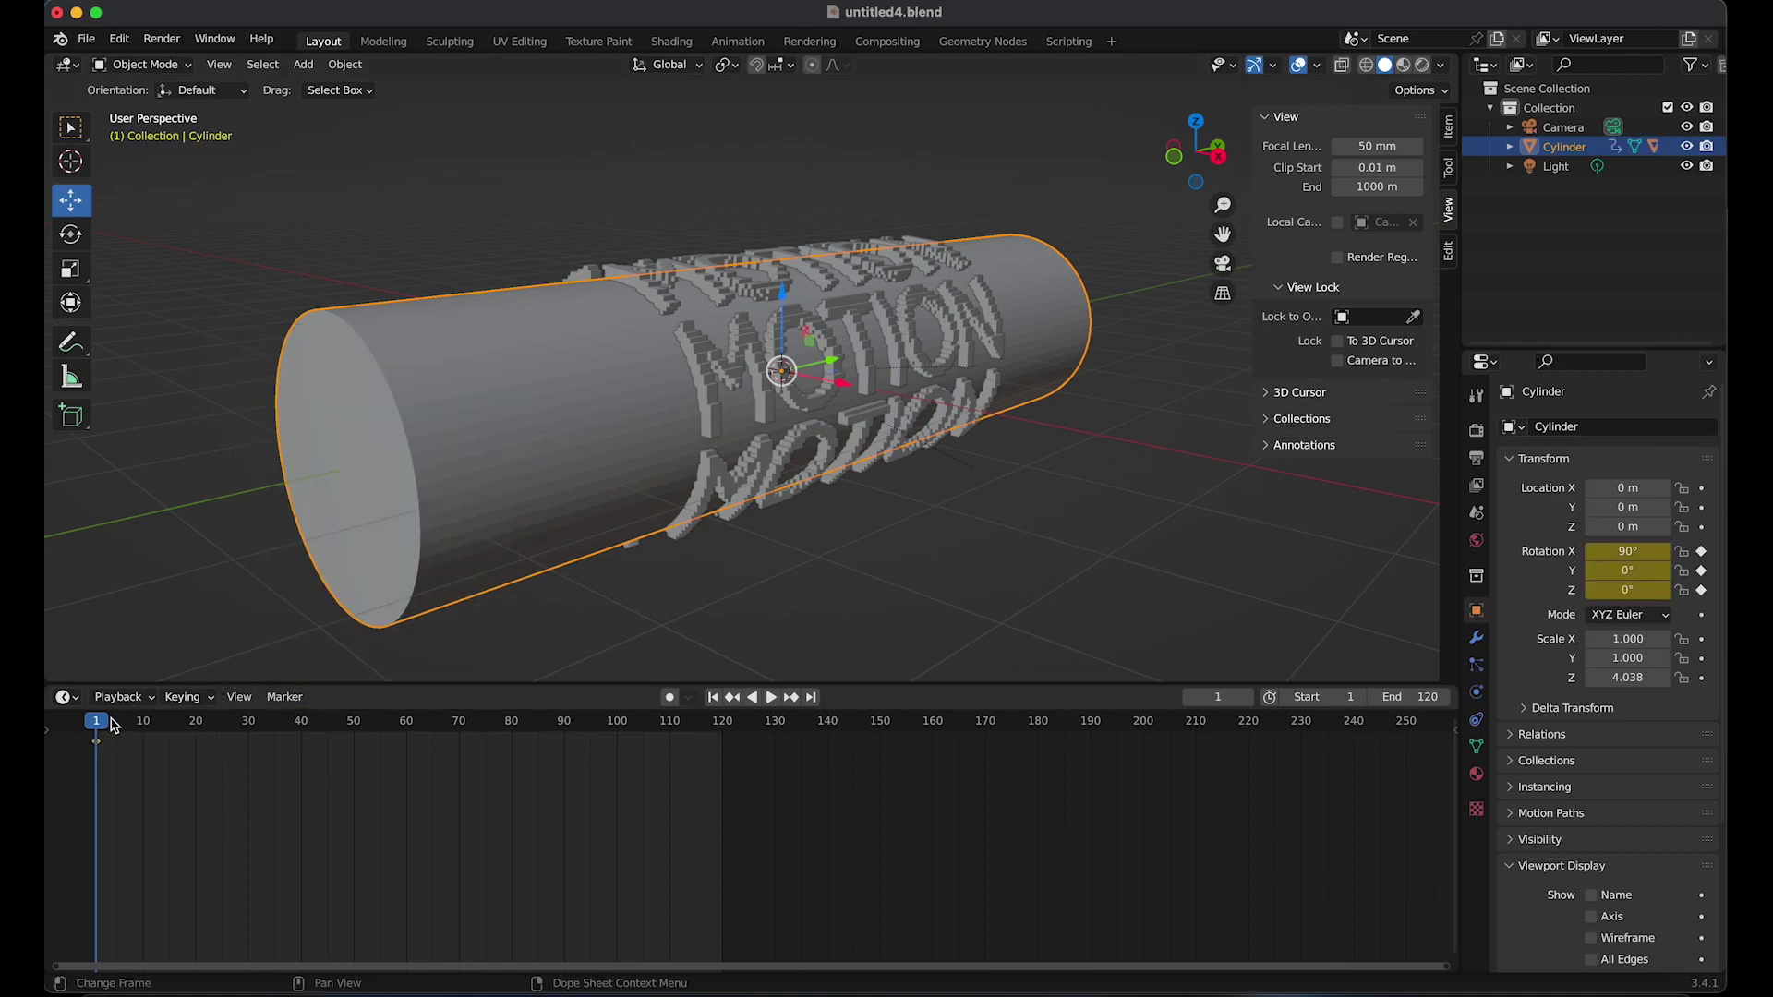
At frame 121, rotate the cylinder about the global Y axis to a Y rotation of 330° and insert a Rotation keyframe
drag(100, 725, 728, 732)
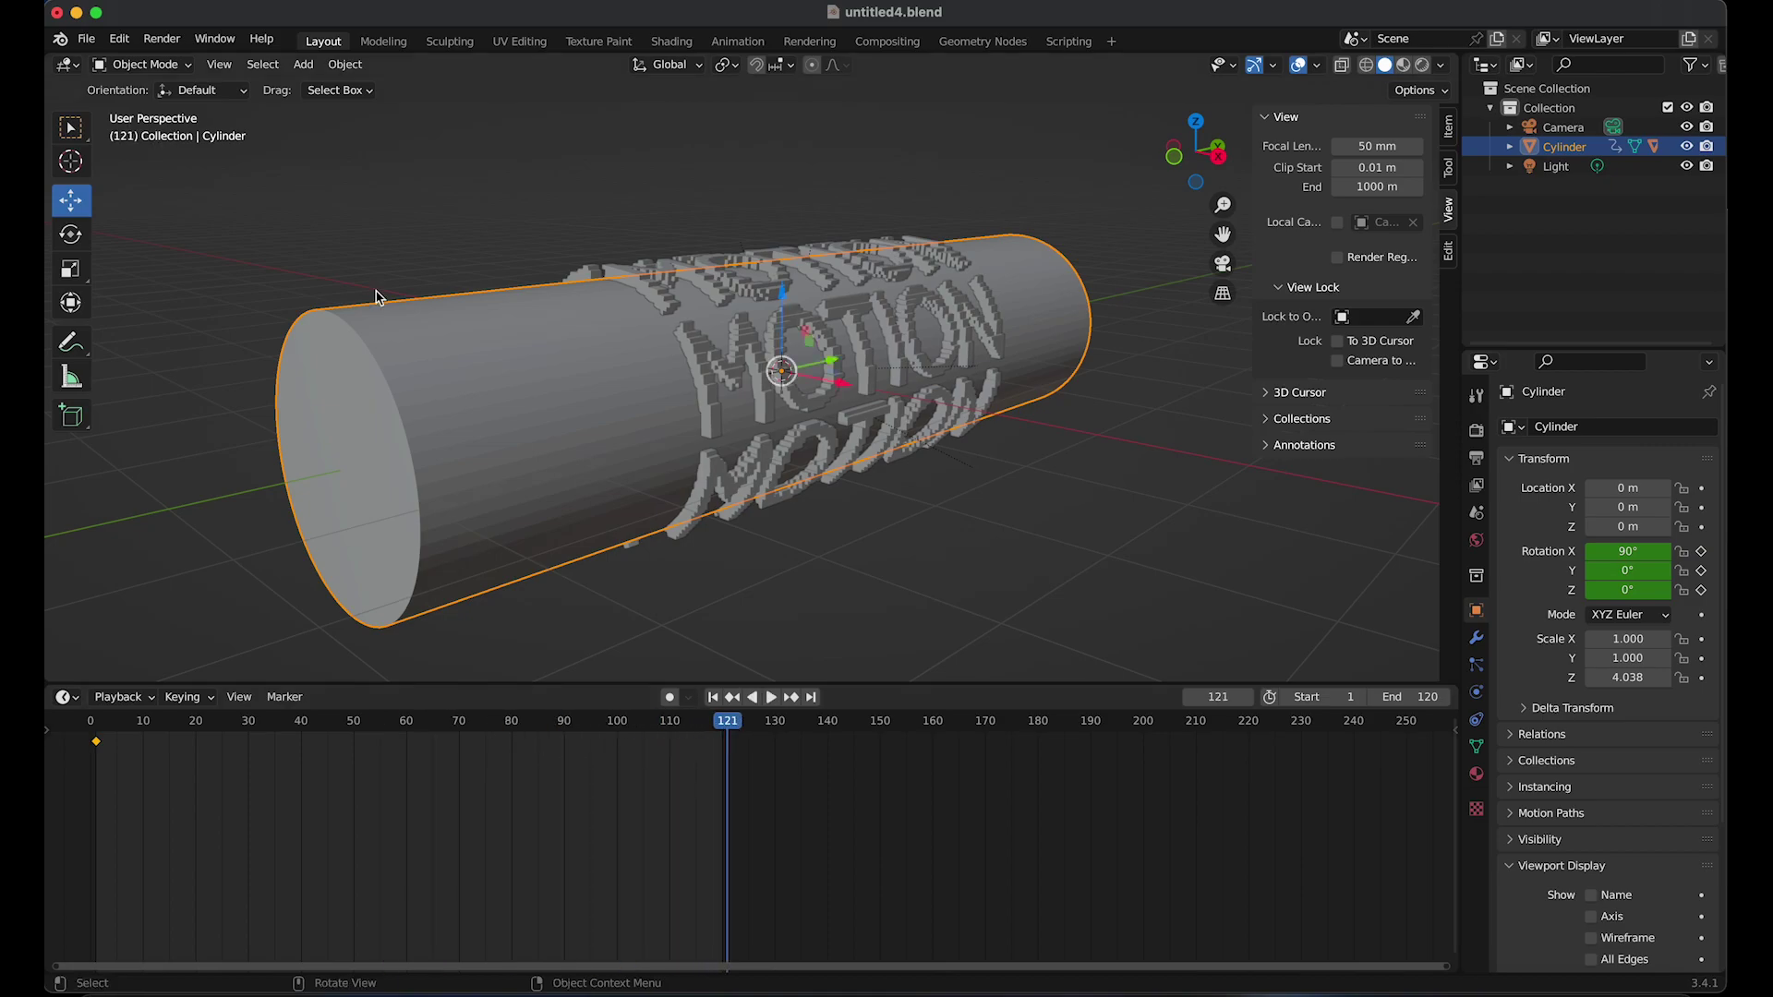
click(70, 234)
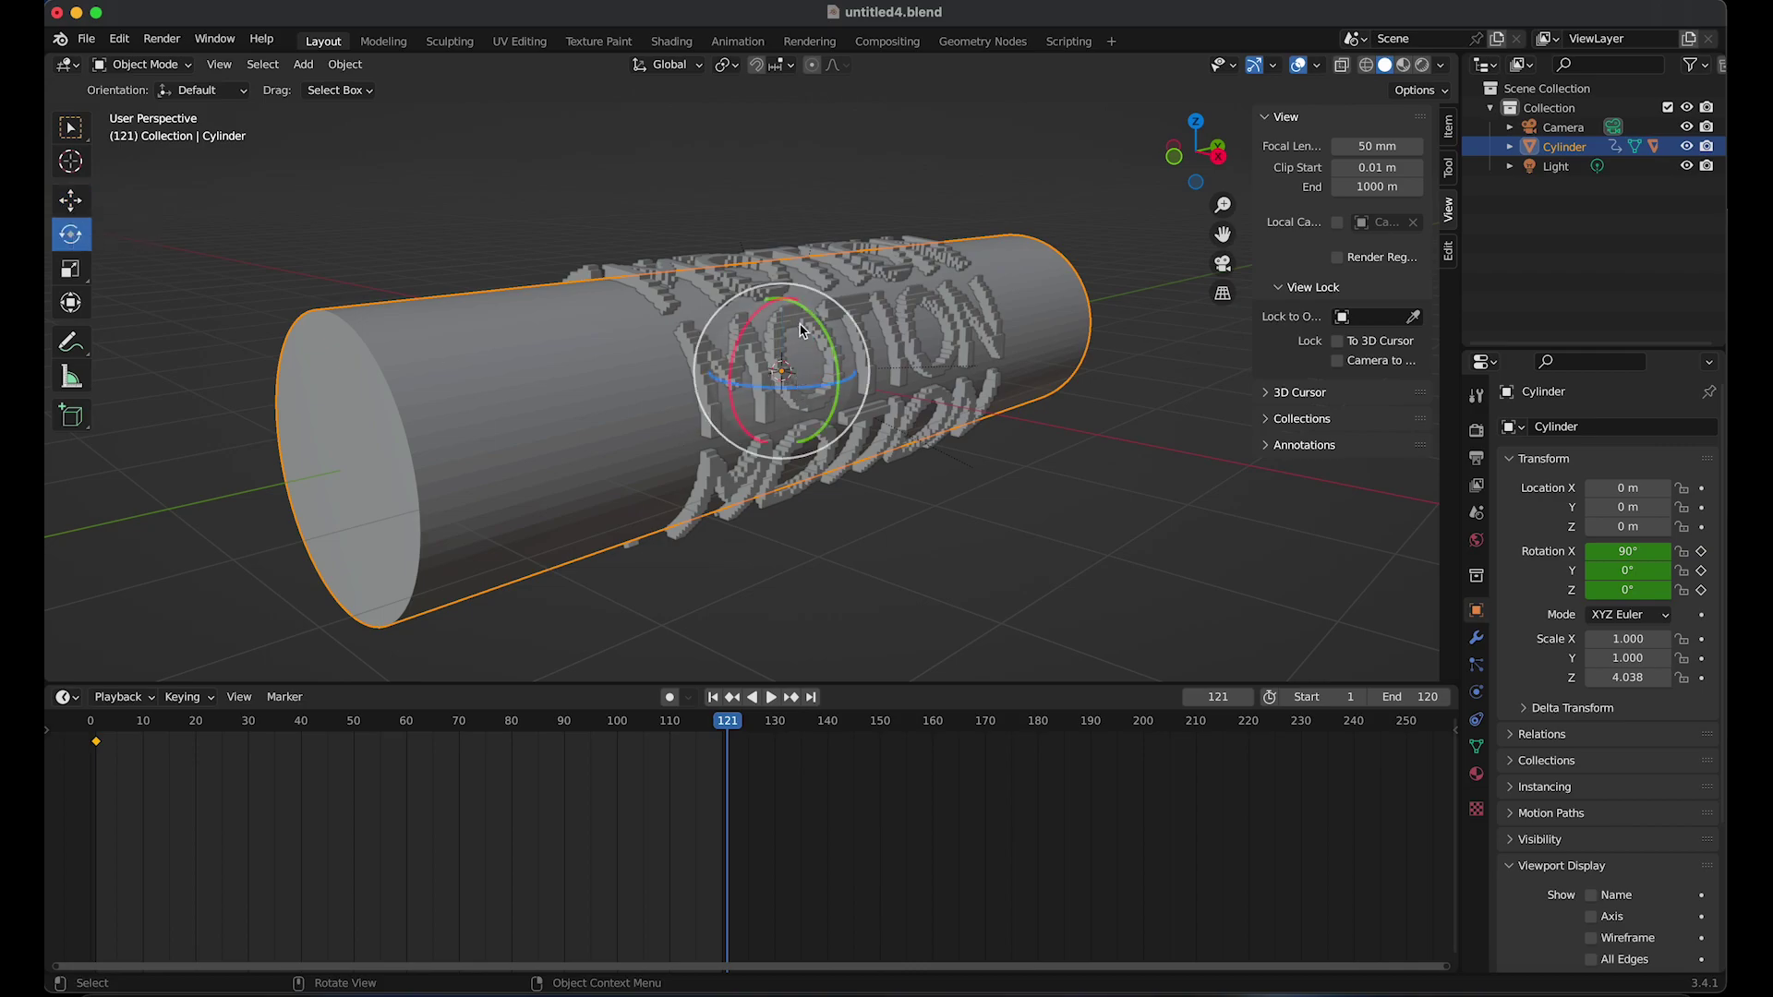
drag(816, 324, 861, 427)
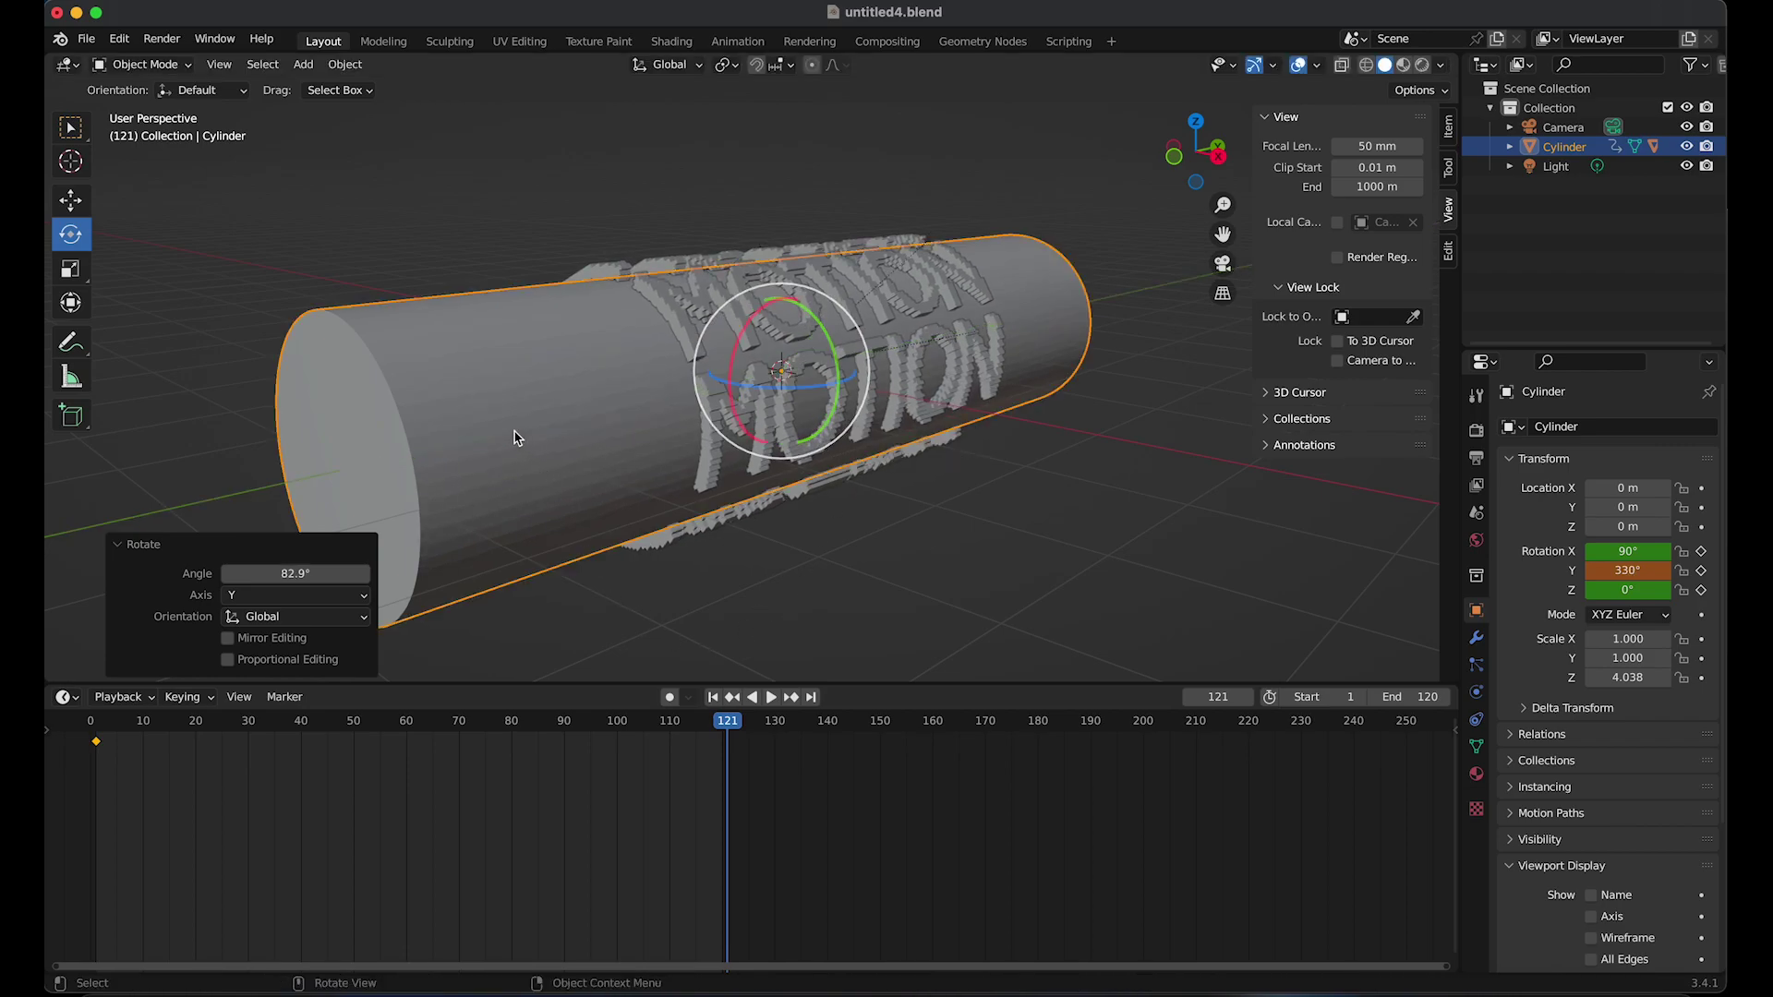
key(i)
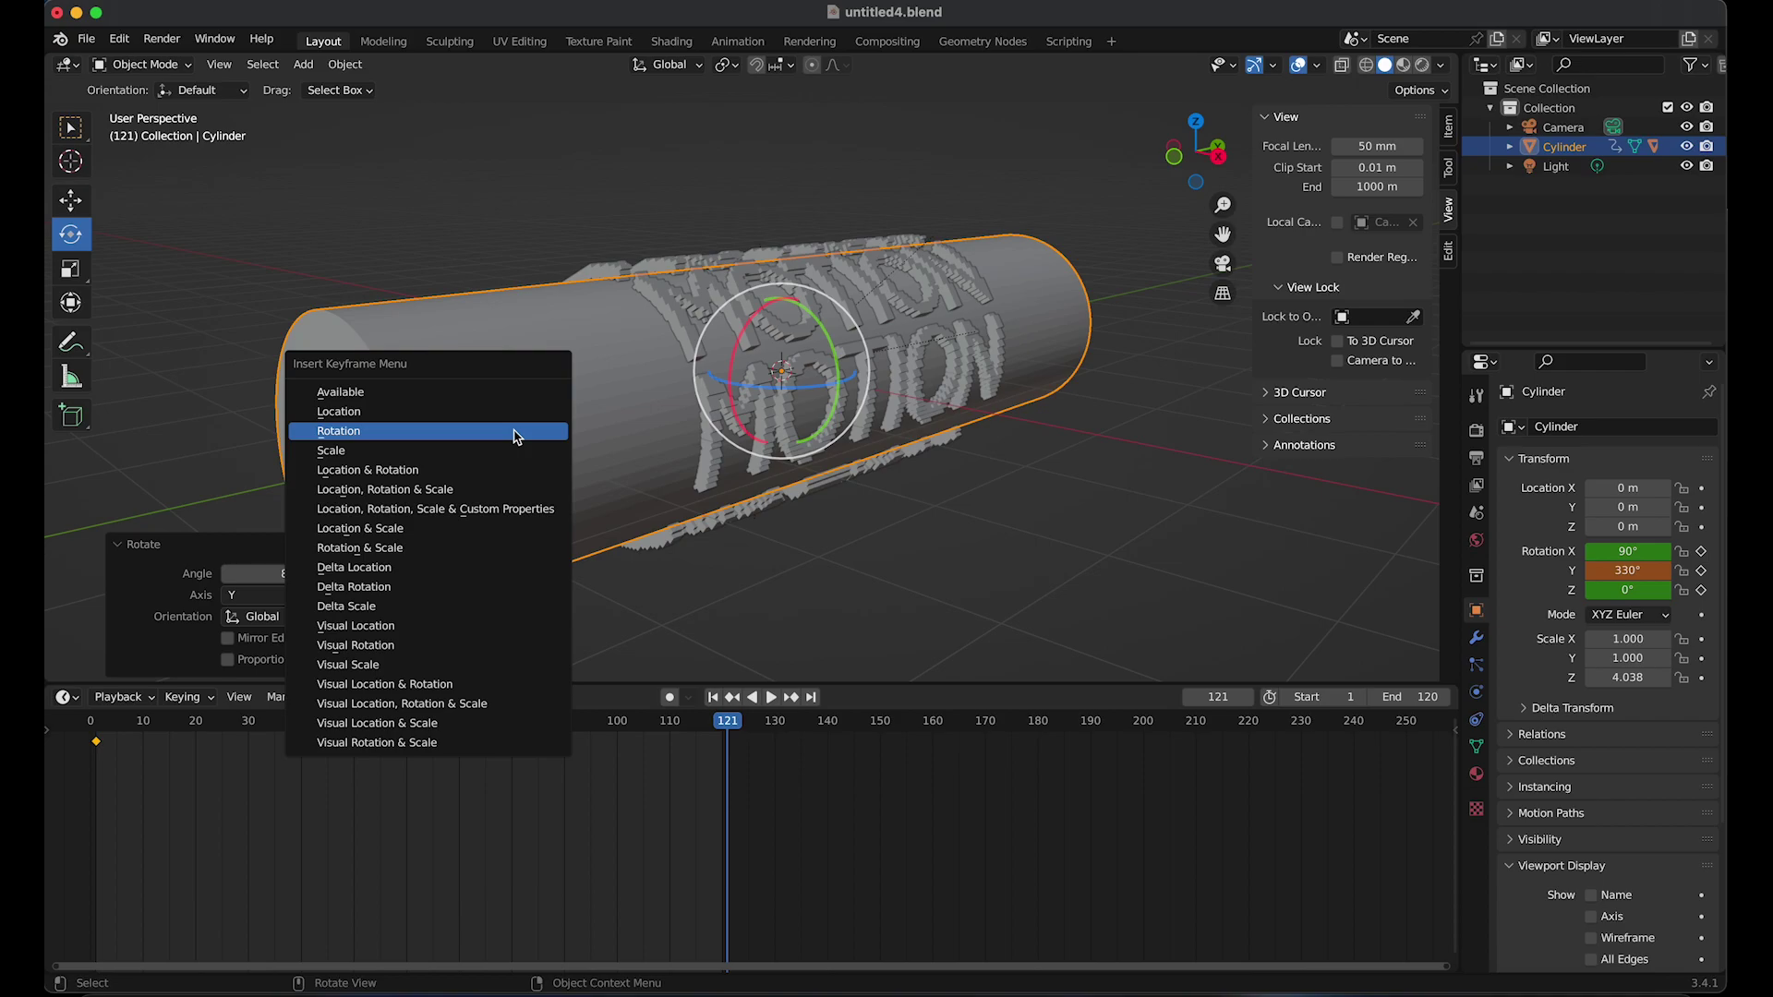
click(517, 437)
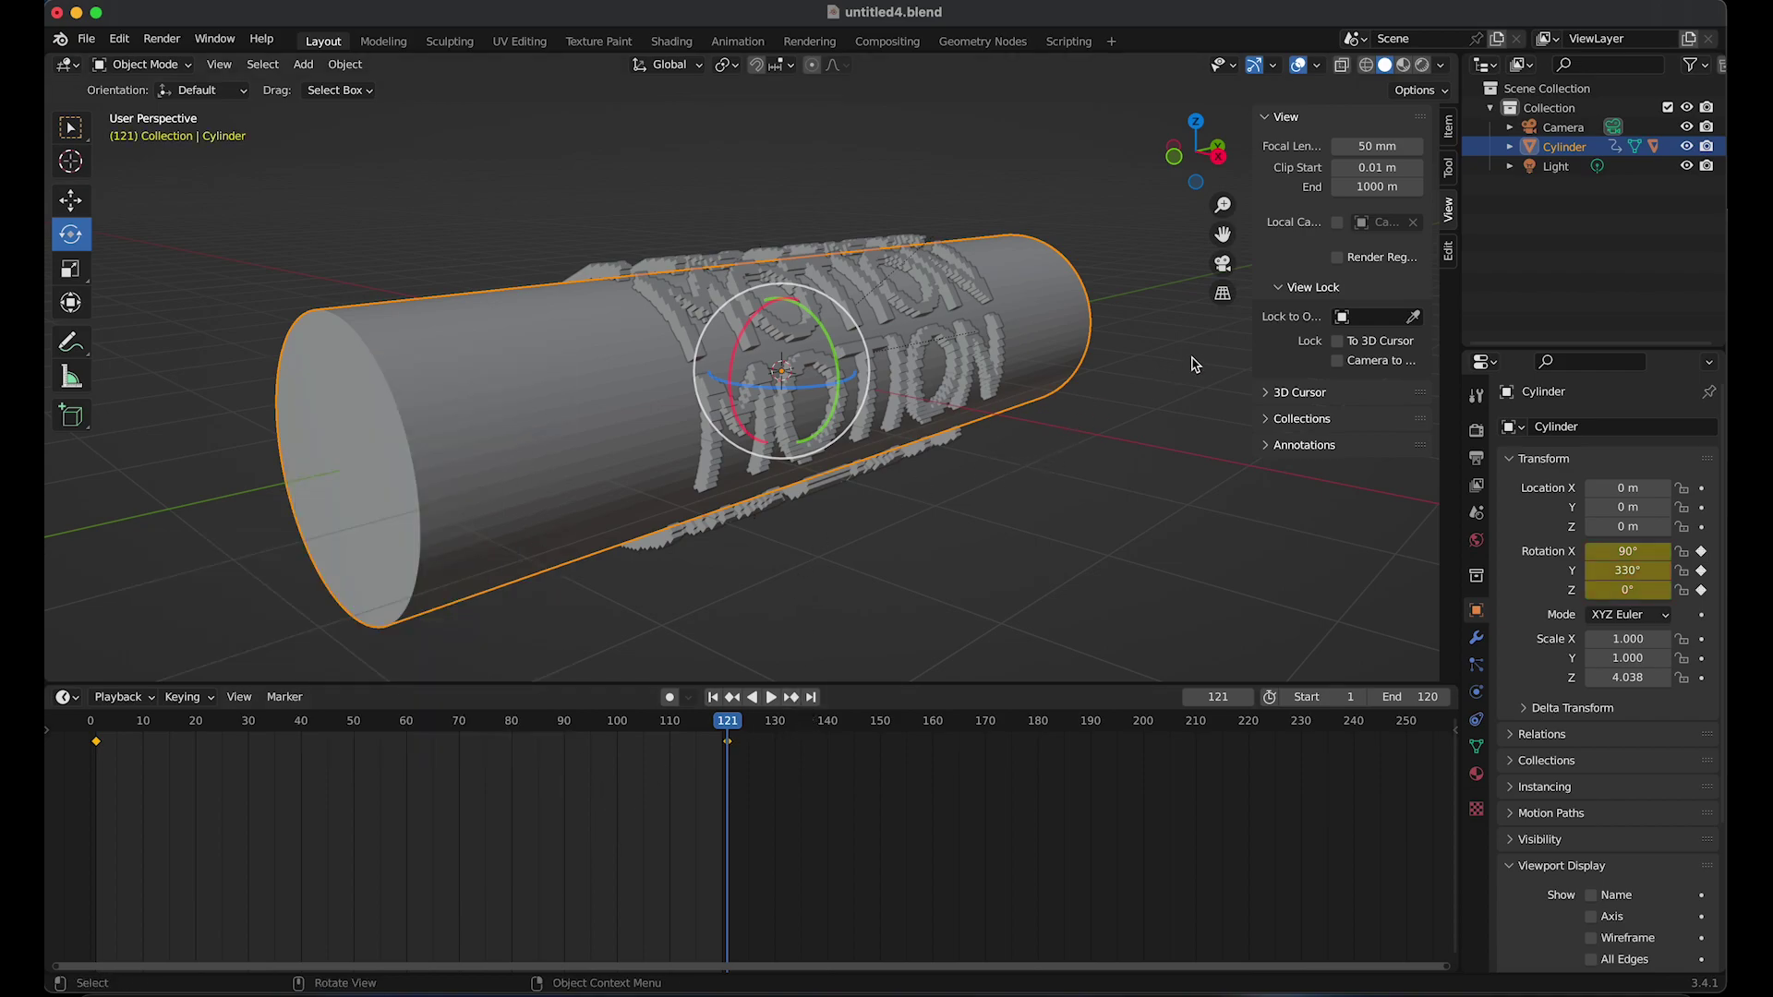
Hide the cylinder in the viewport and play back the spinning text animation
click(1686, 147)
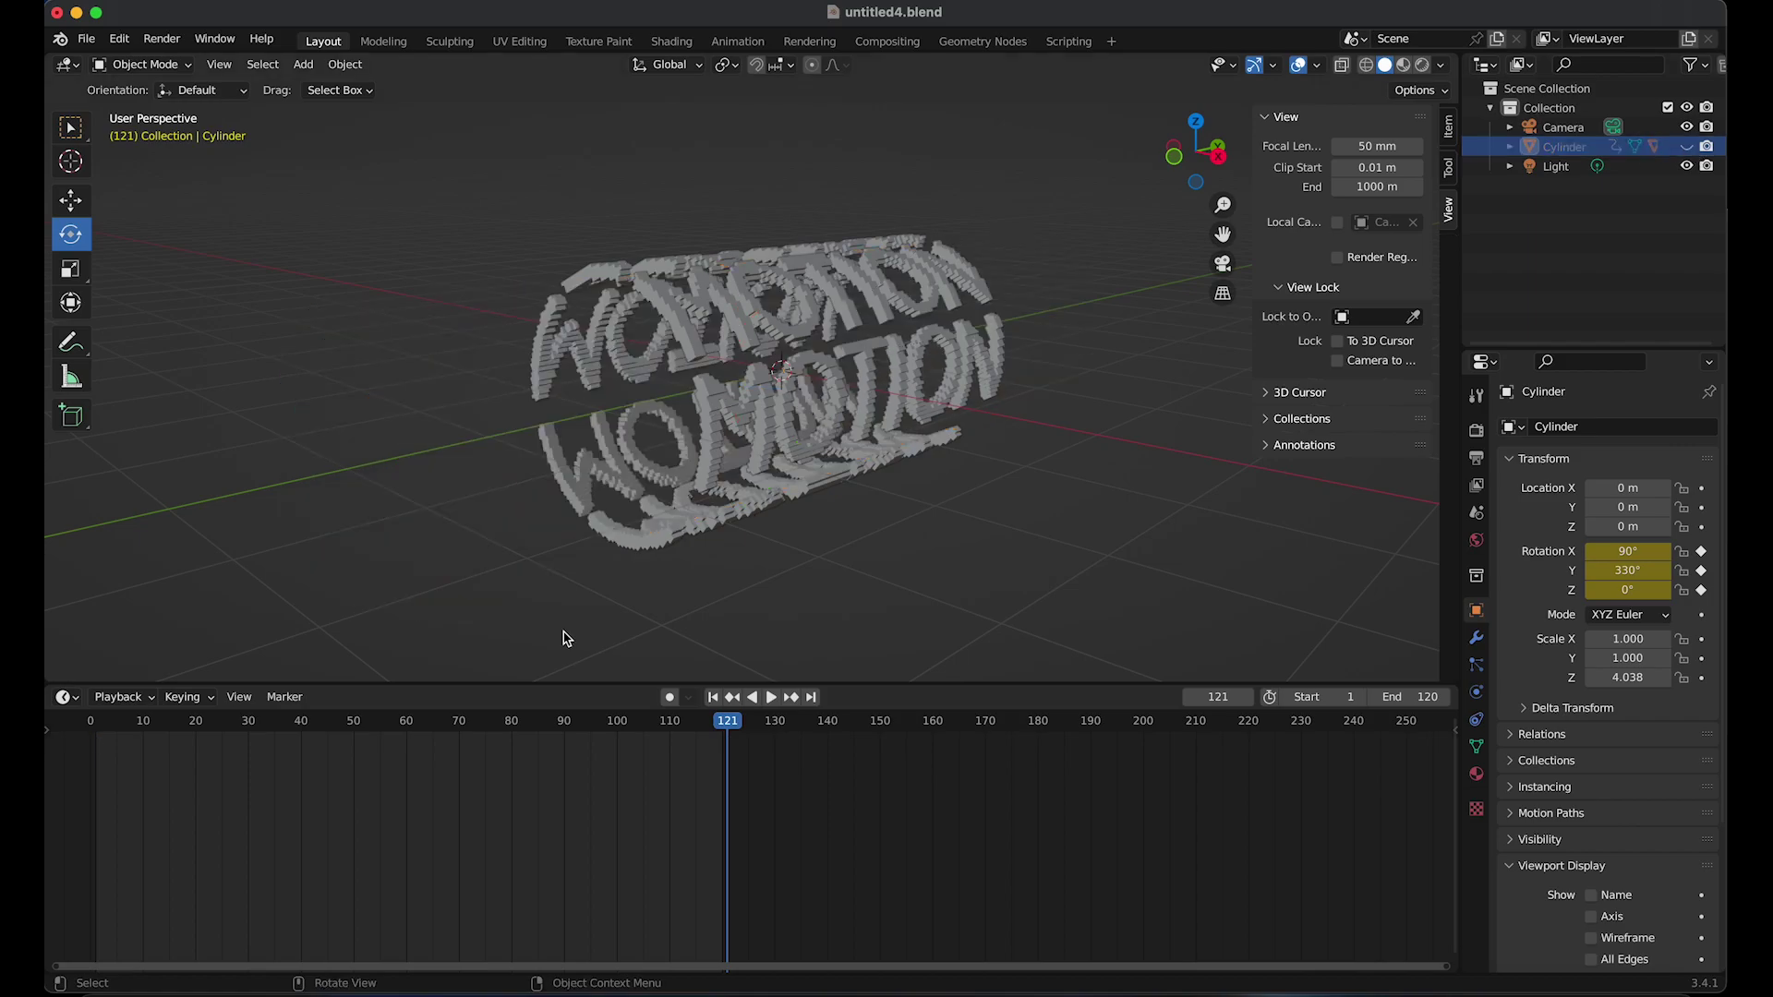
click(774, 699)
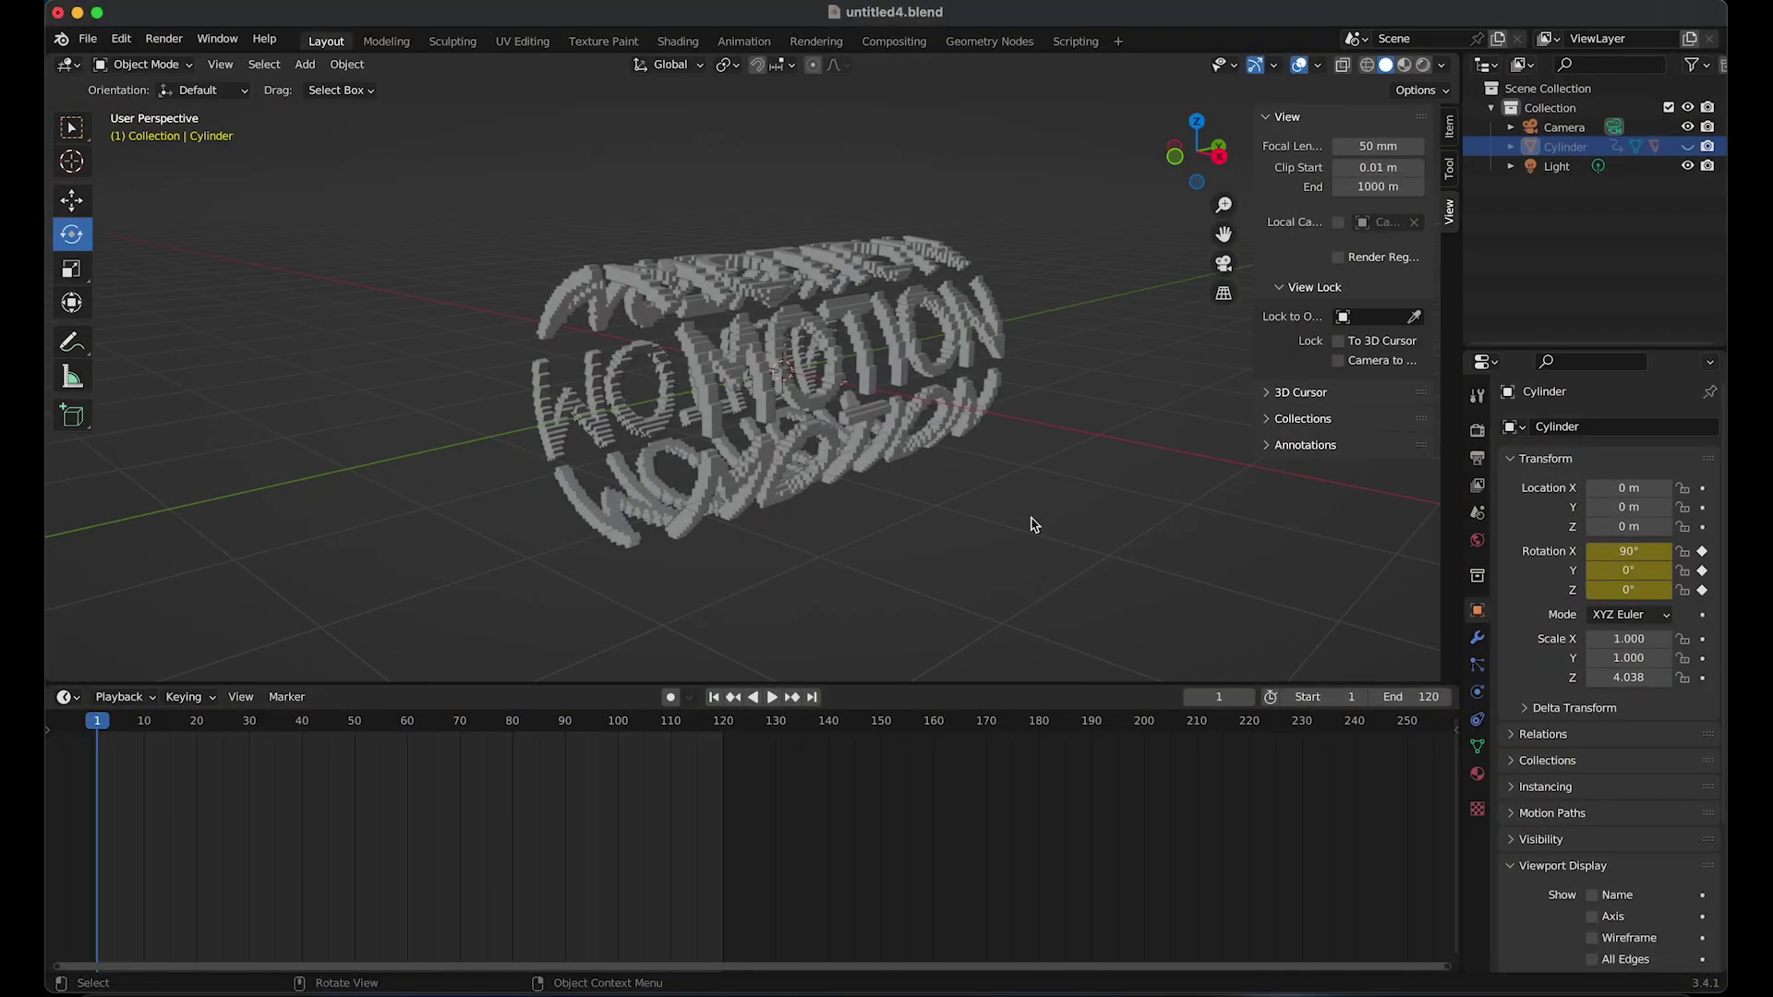
Set the scene's render engine to Cycles
click(1476, 432)
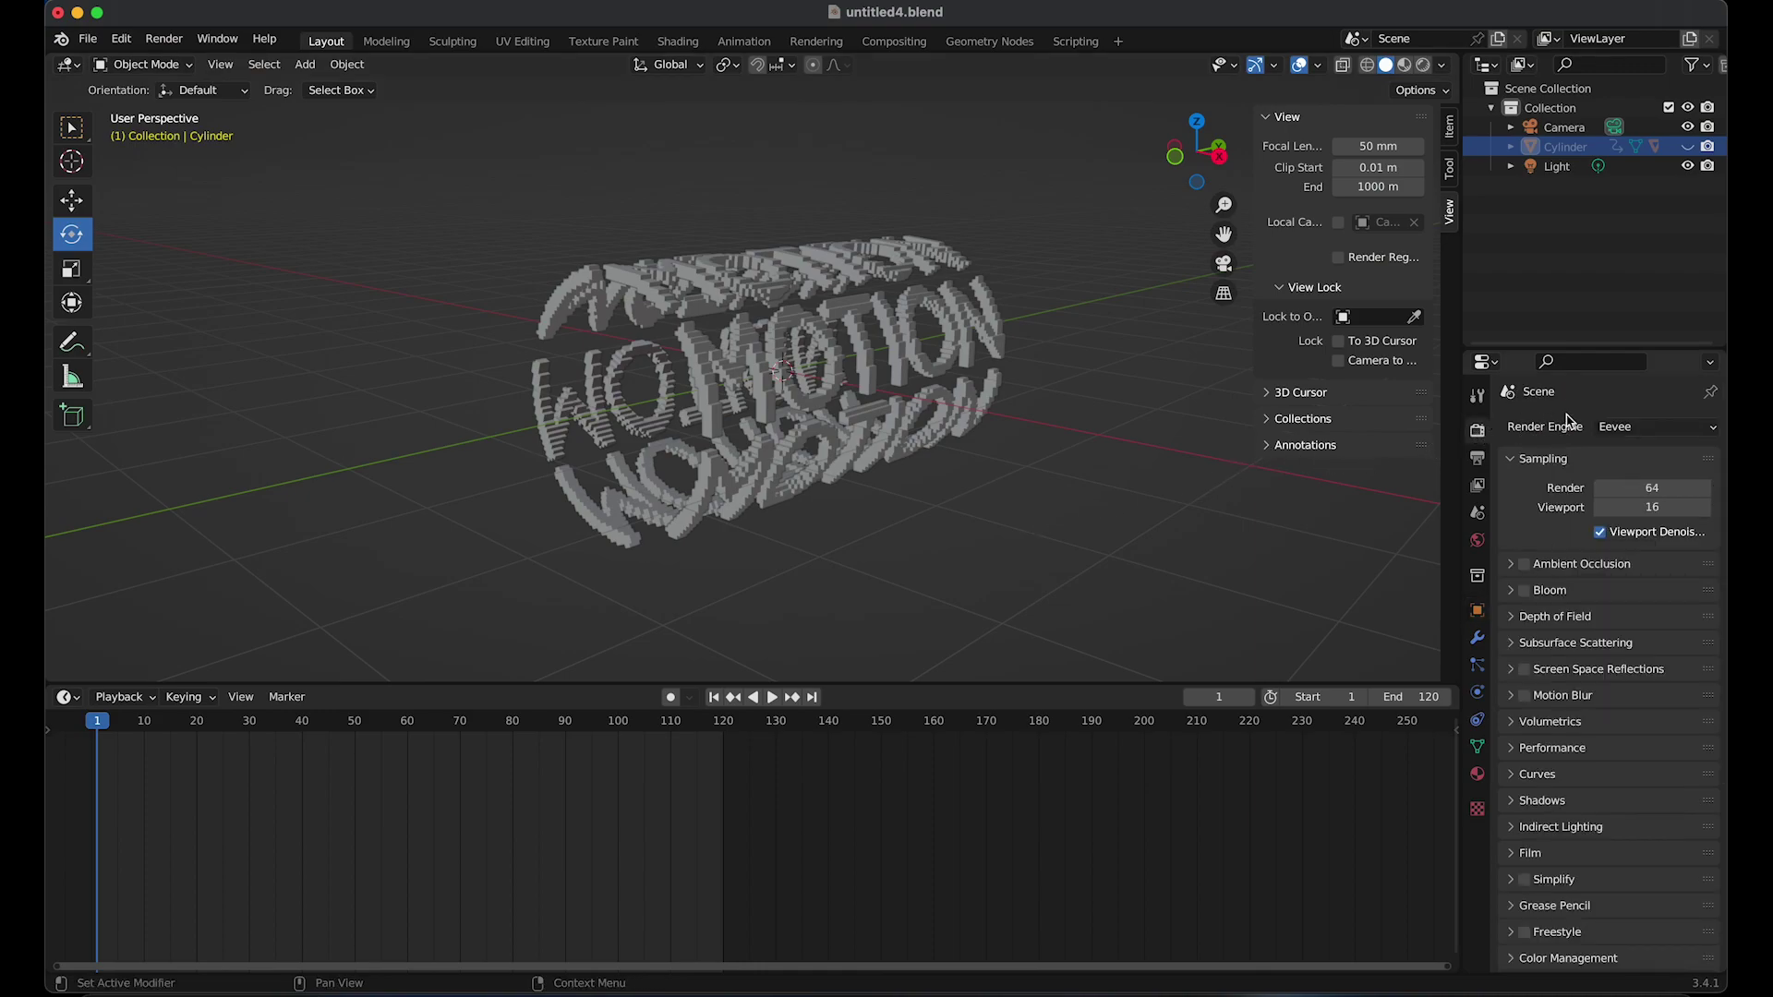
click(1622, 430)
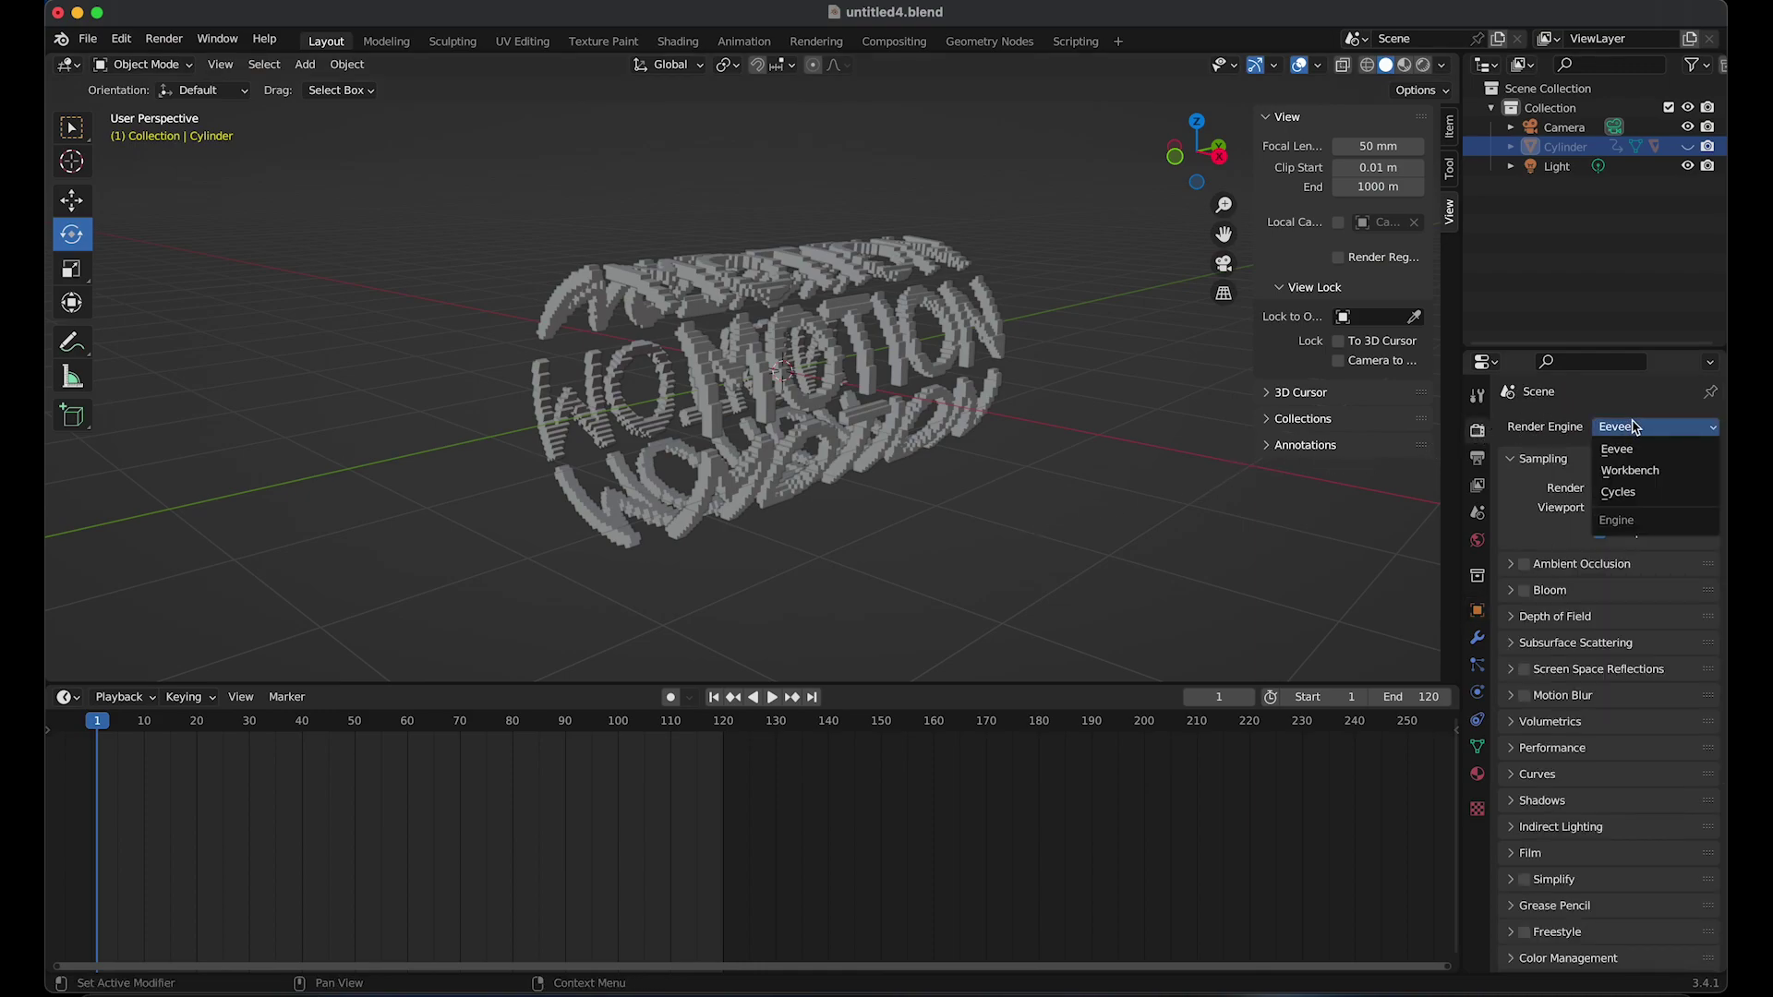
click(1634, 489)
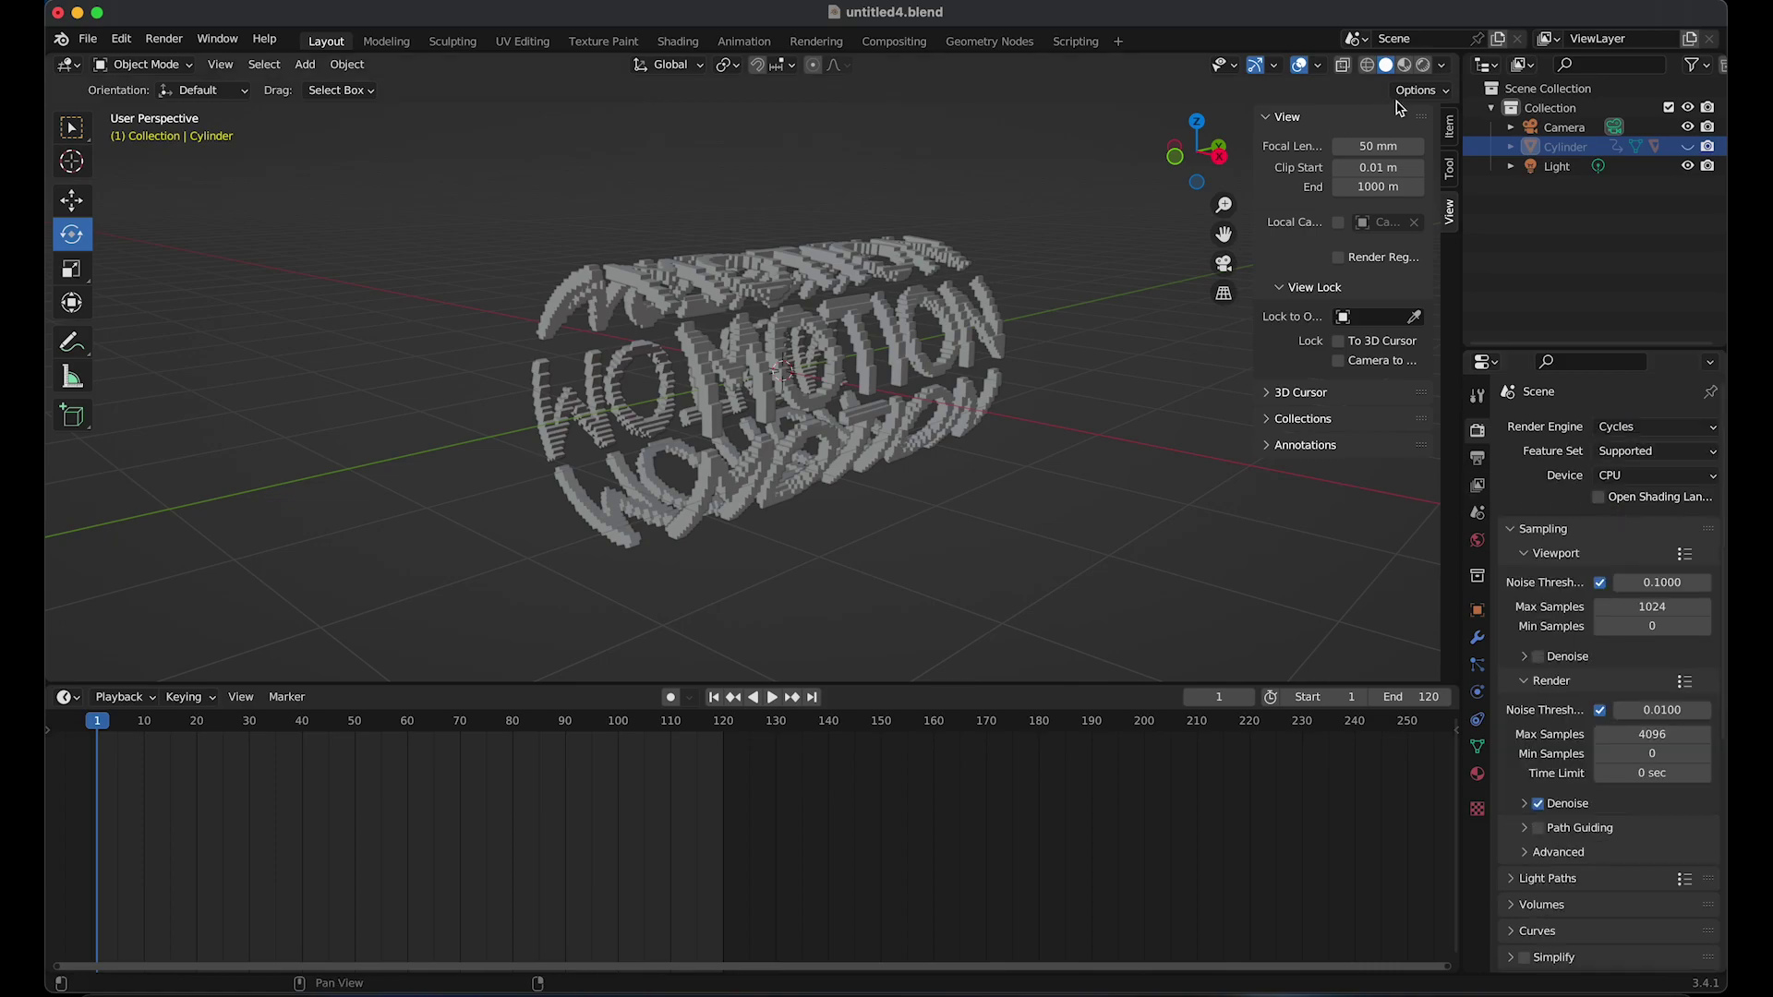
Show the viewport in Rendered shading and look at the text through the camera
click(1424, 65)
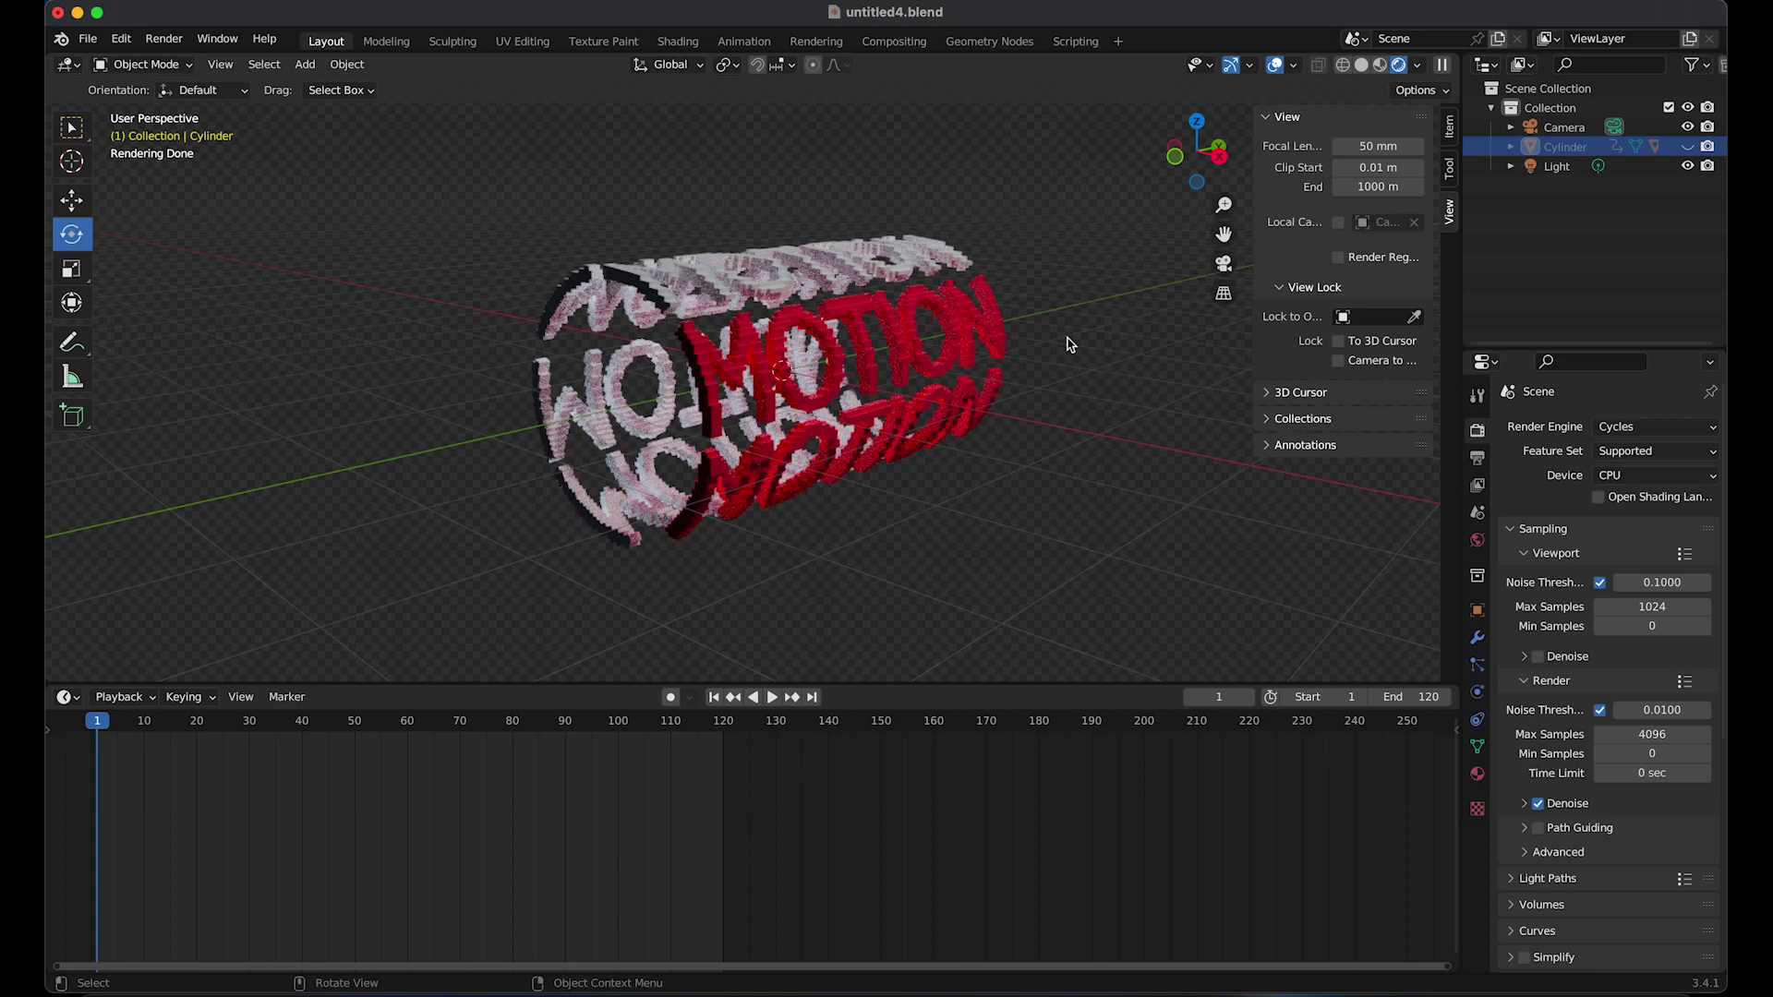
key(grave)
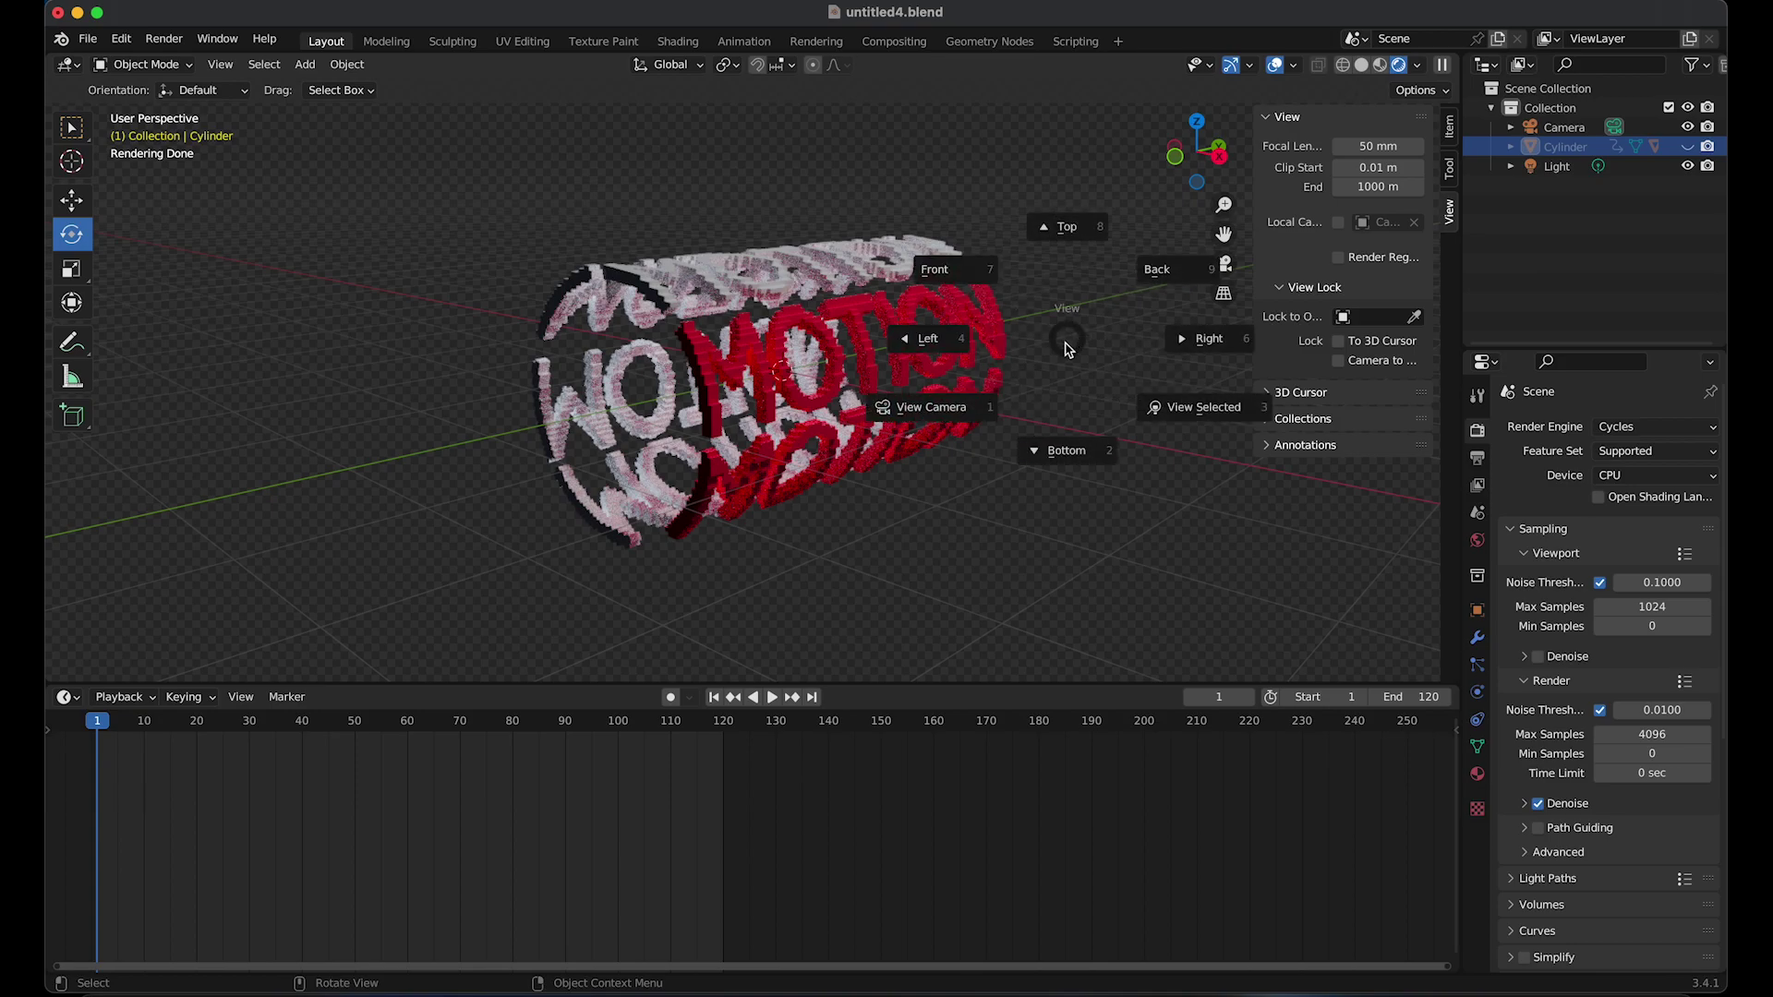
click(984, 409)
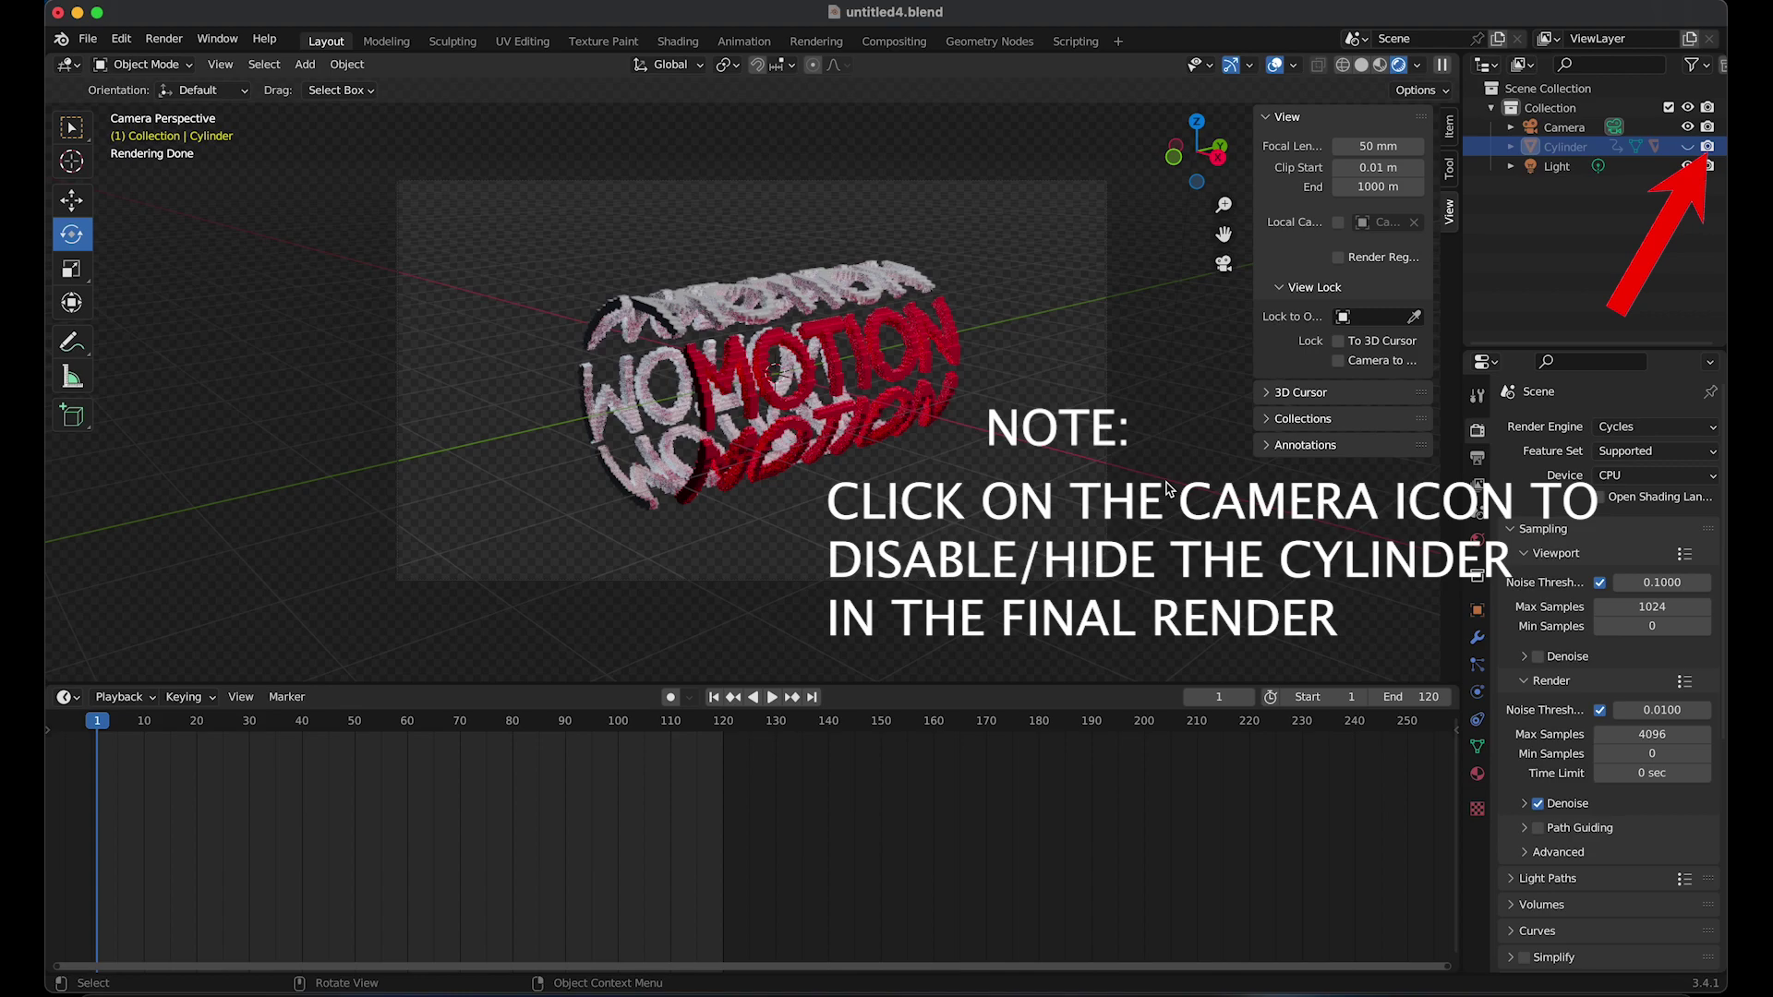
Examine the output settings, including the output folder browser and the available file formats, keeping /tmp/ and PNG
click(1478, 462)
scroll(1537, 605, down, 4)
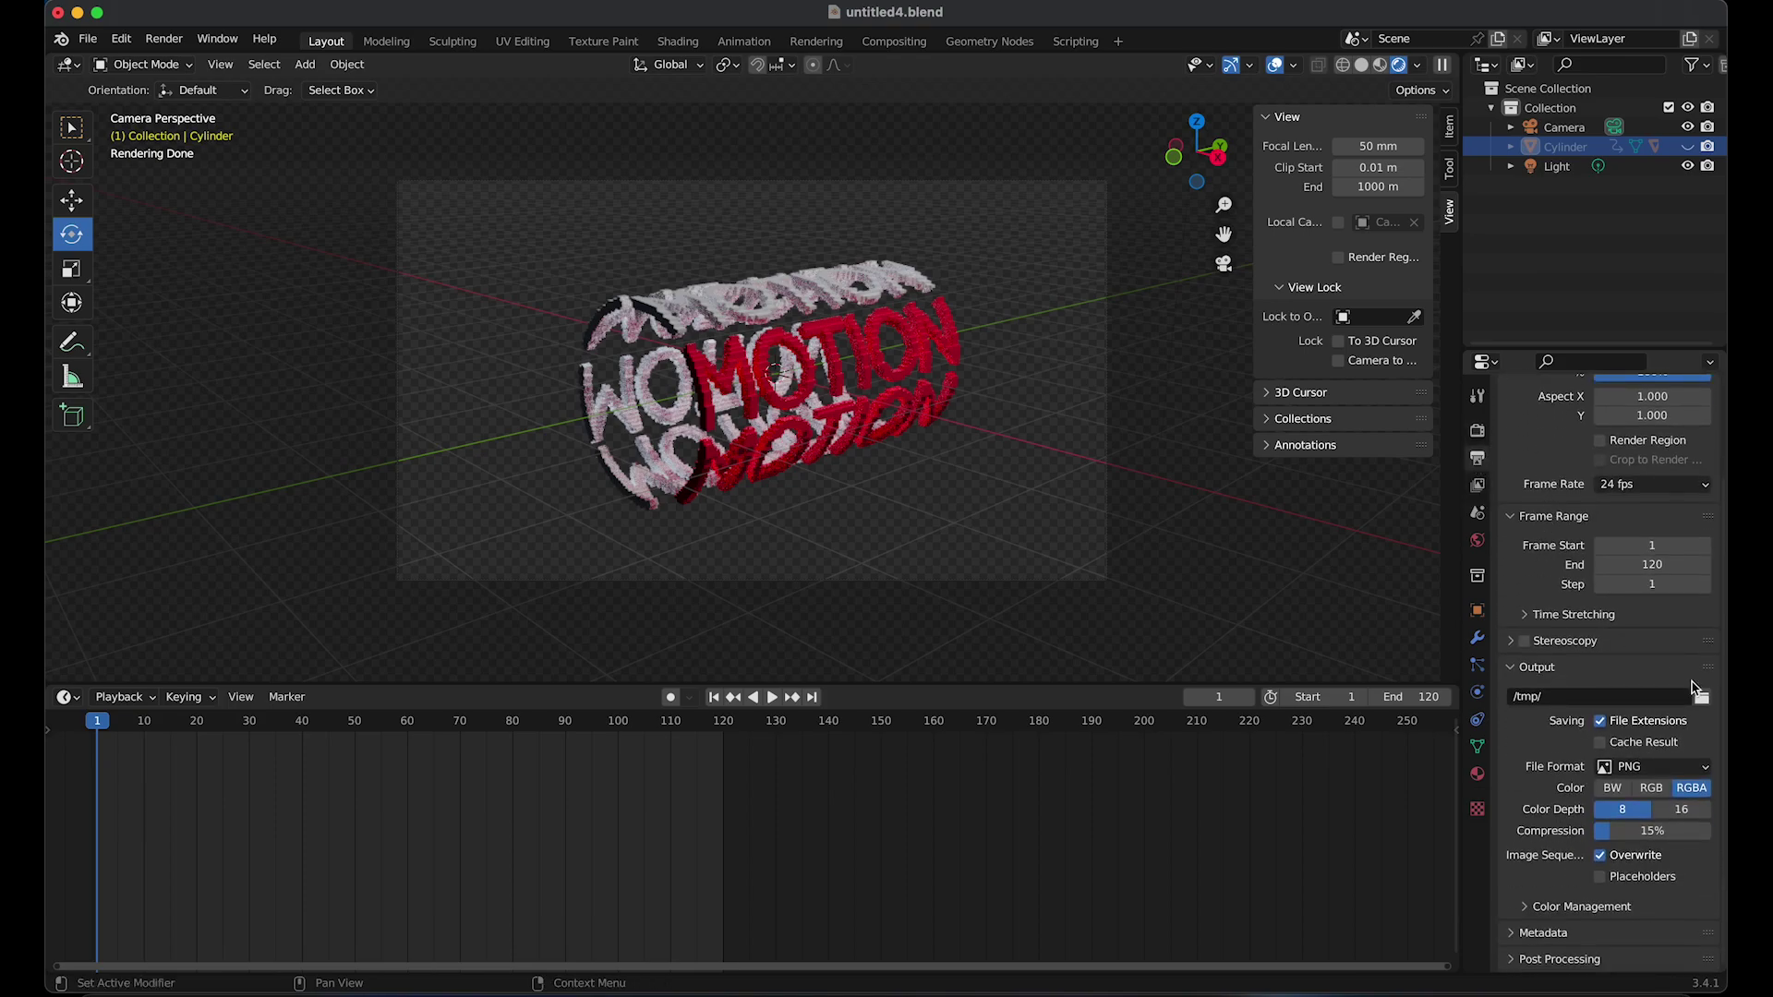
click(1702, 698)
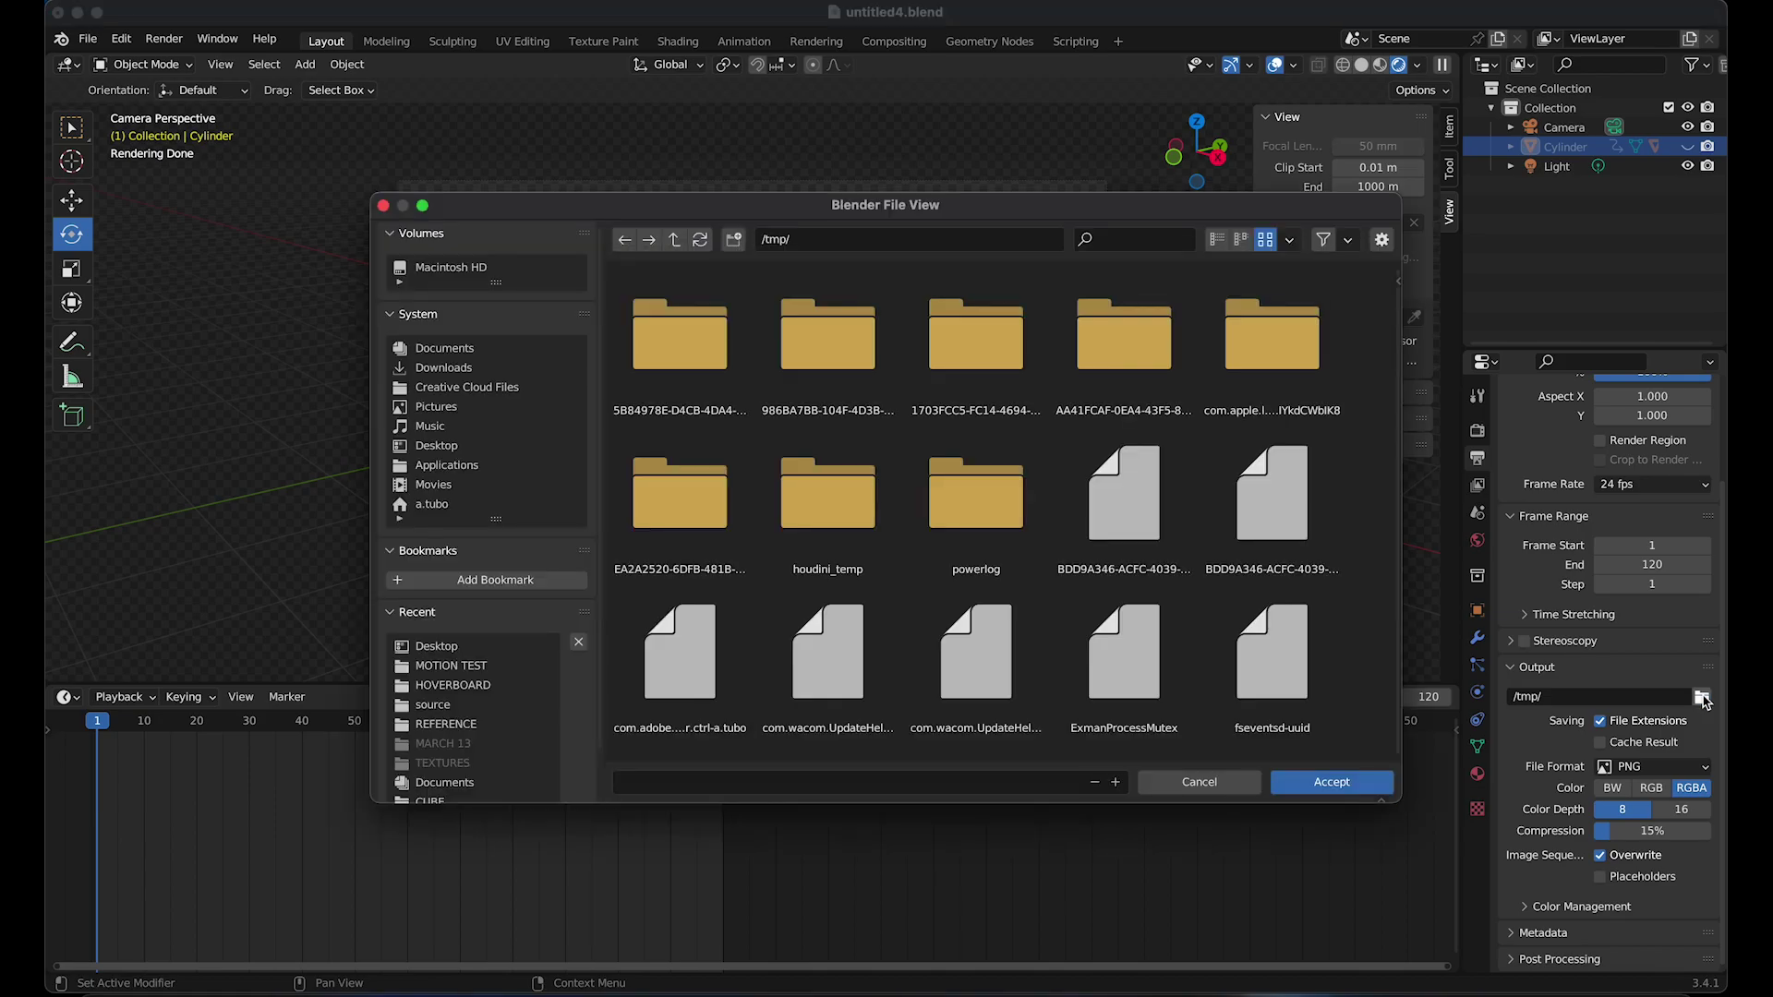
click(1202, 783)
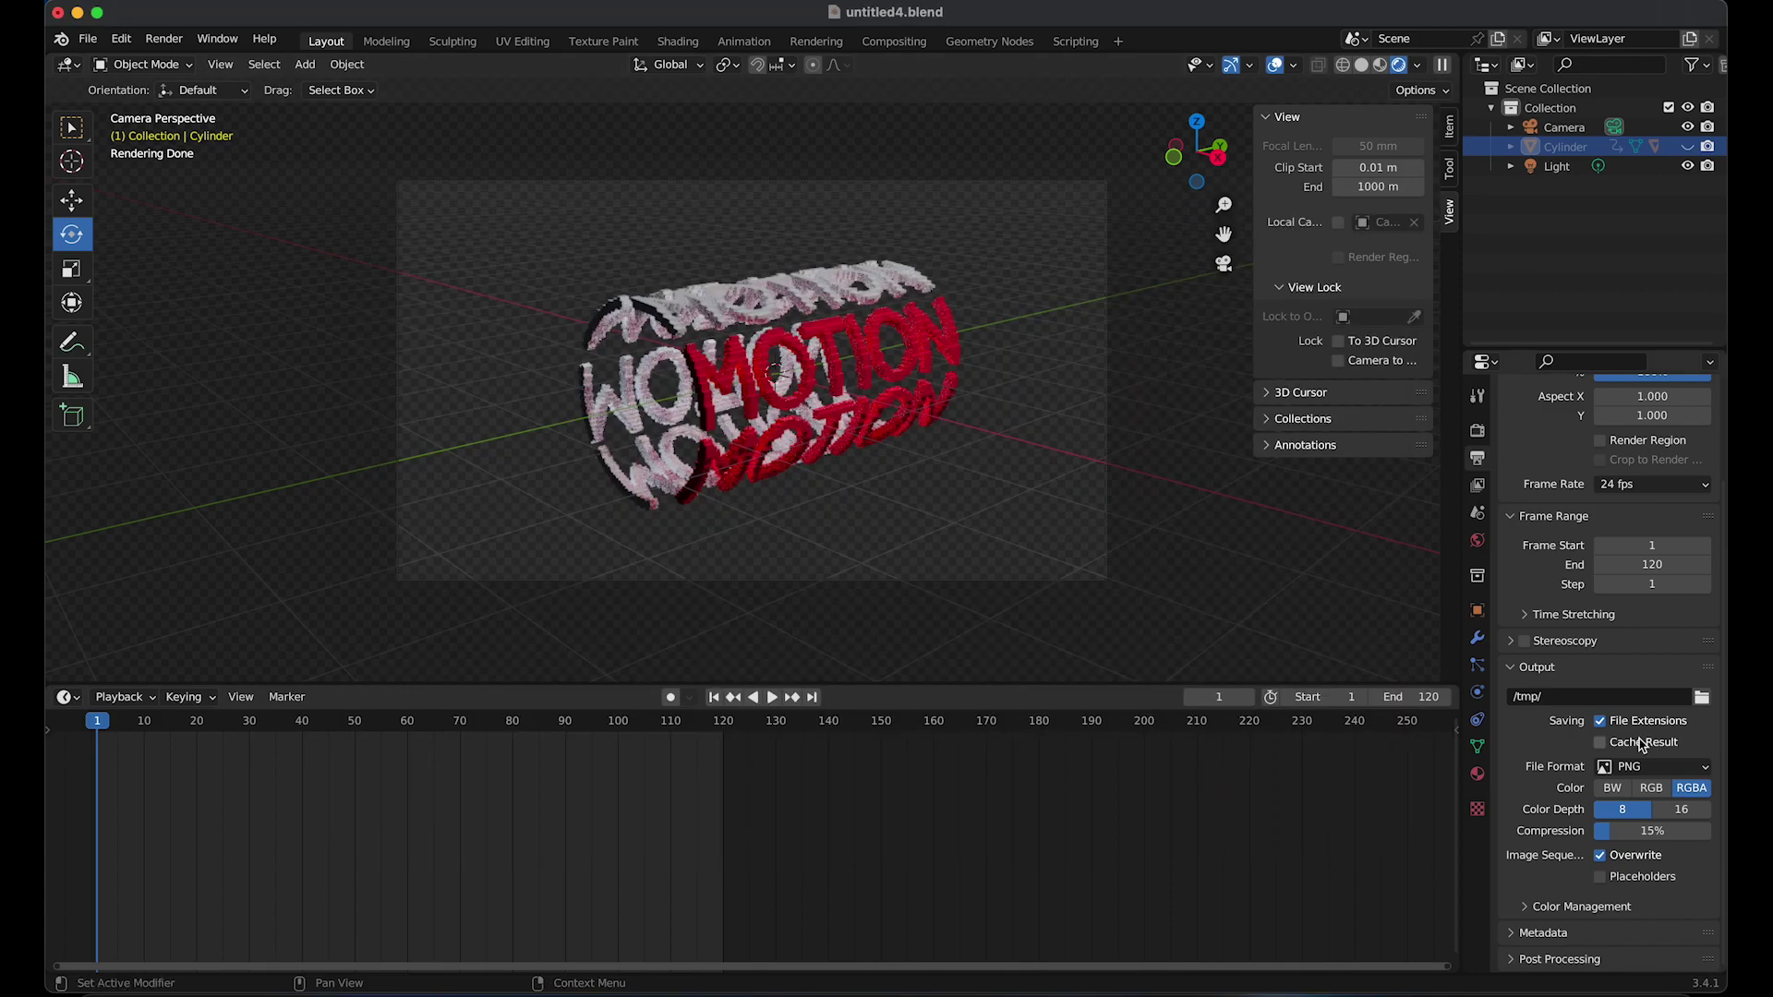
click(1628, 770)
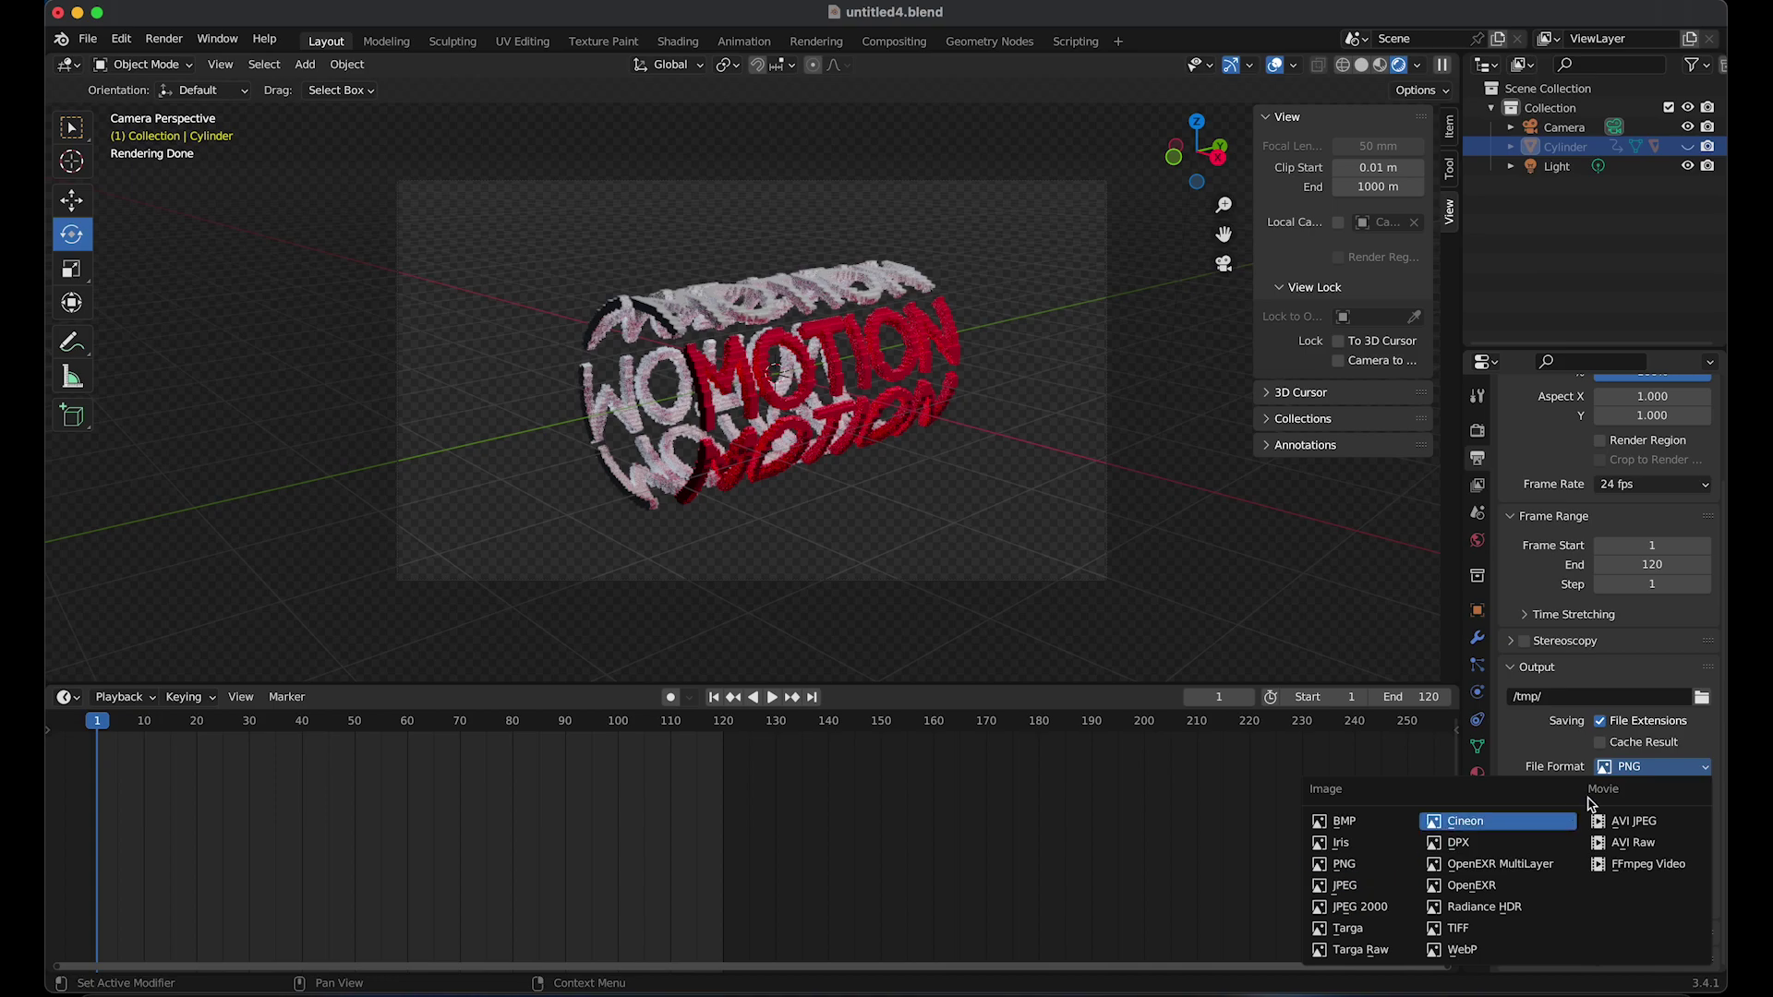
click(1676, 778)
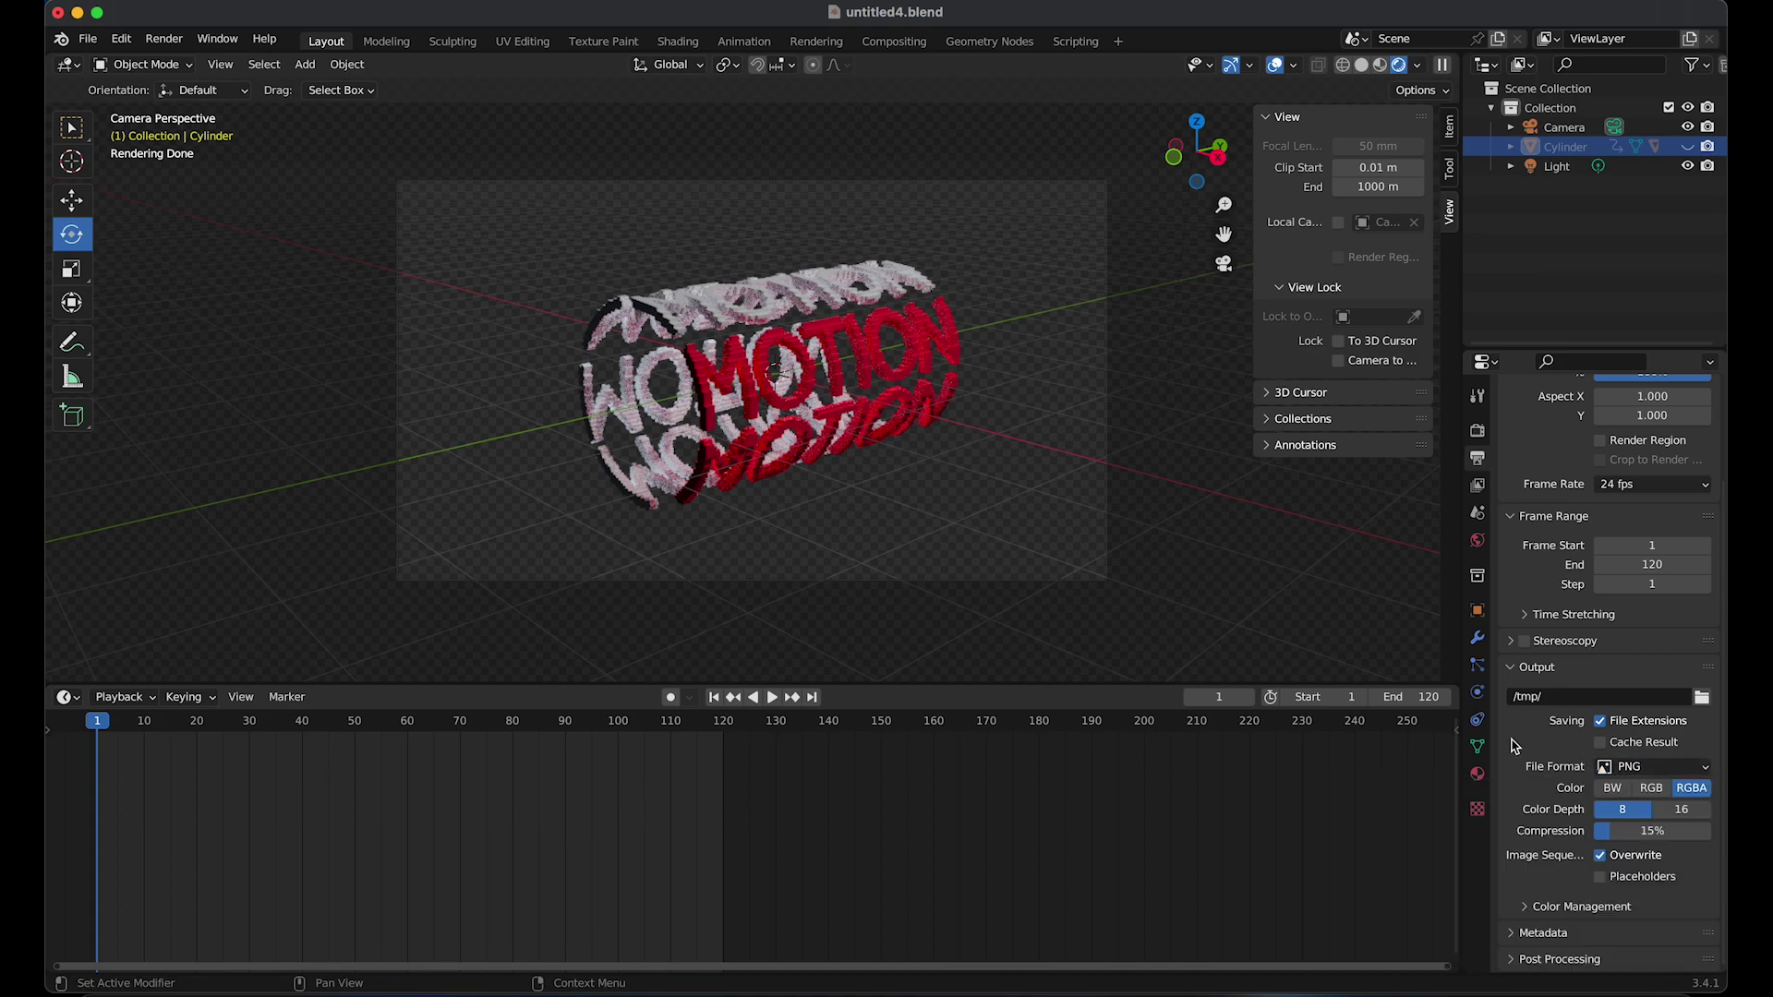
Look up the Render Animation command for rendering the whole frame range
click(121, 39)
mouse_move(157, 48)
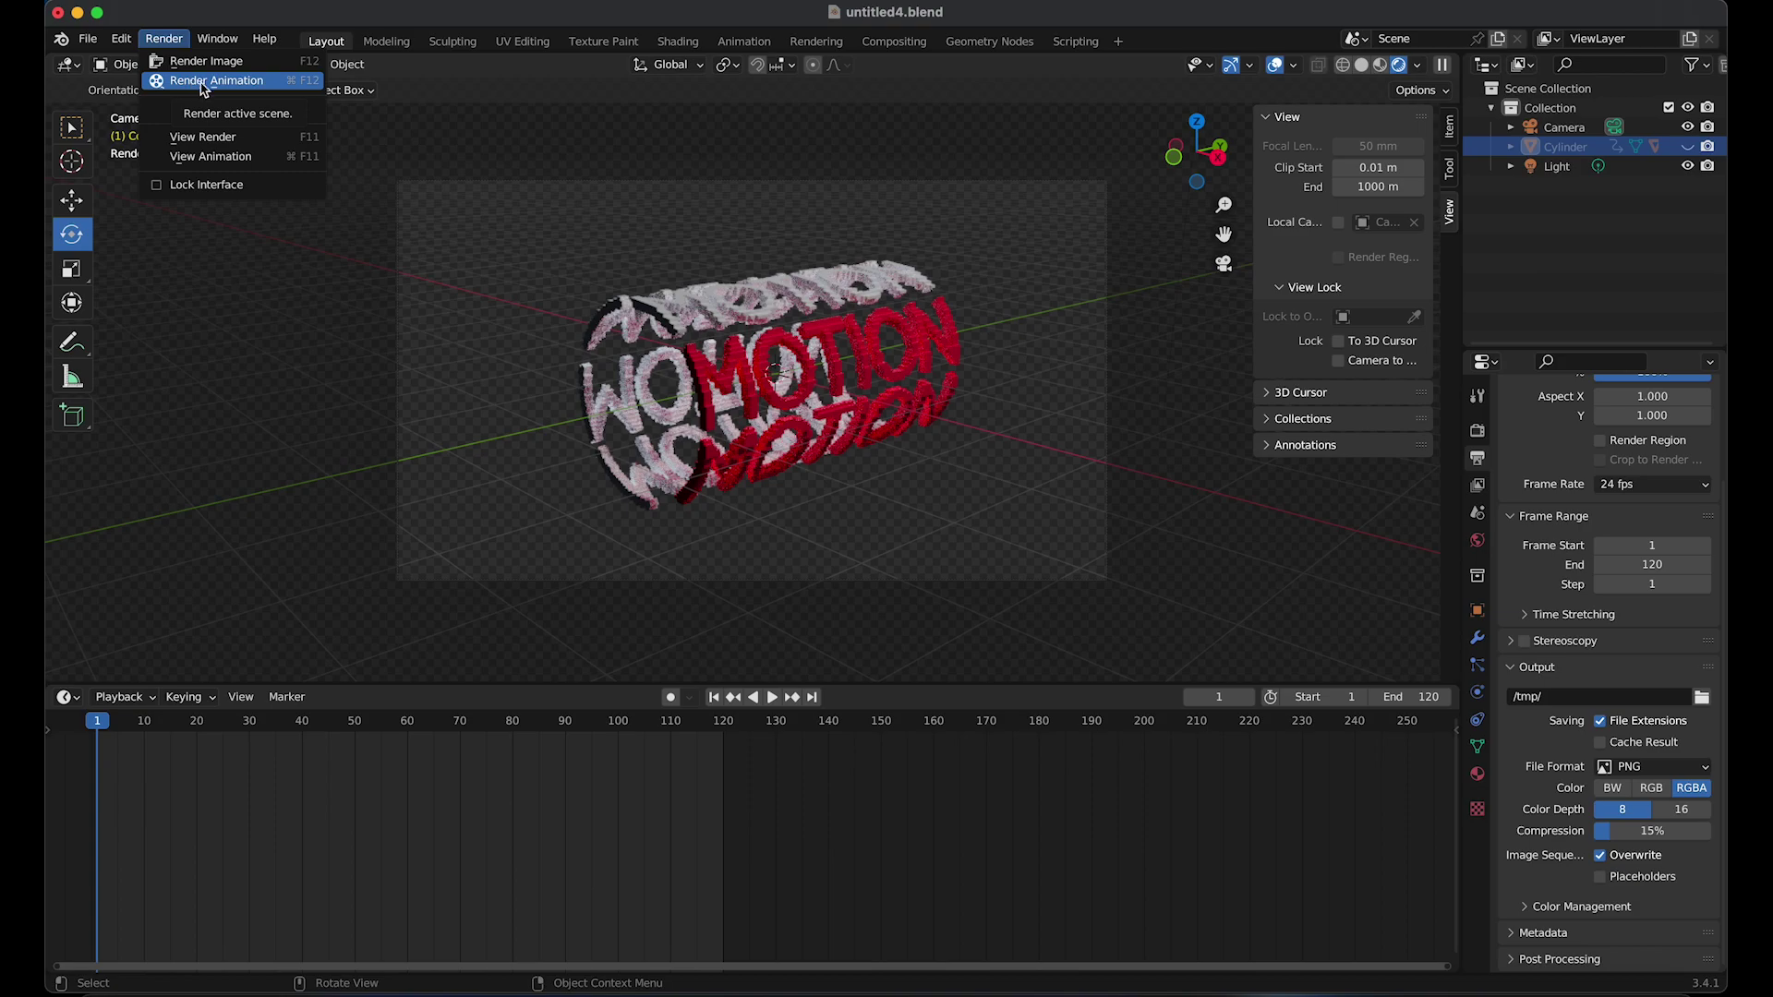
click(231, 89)
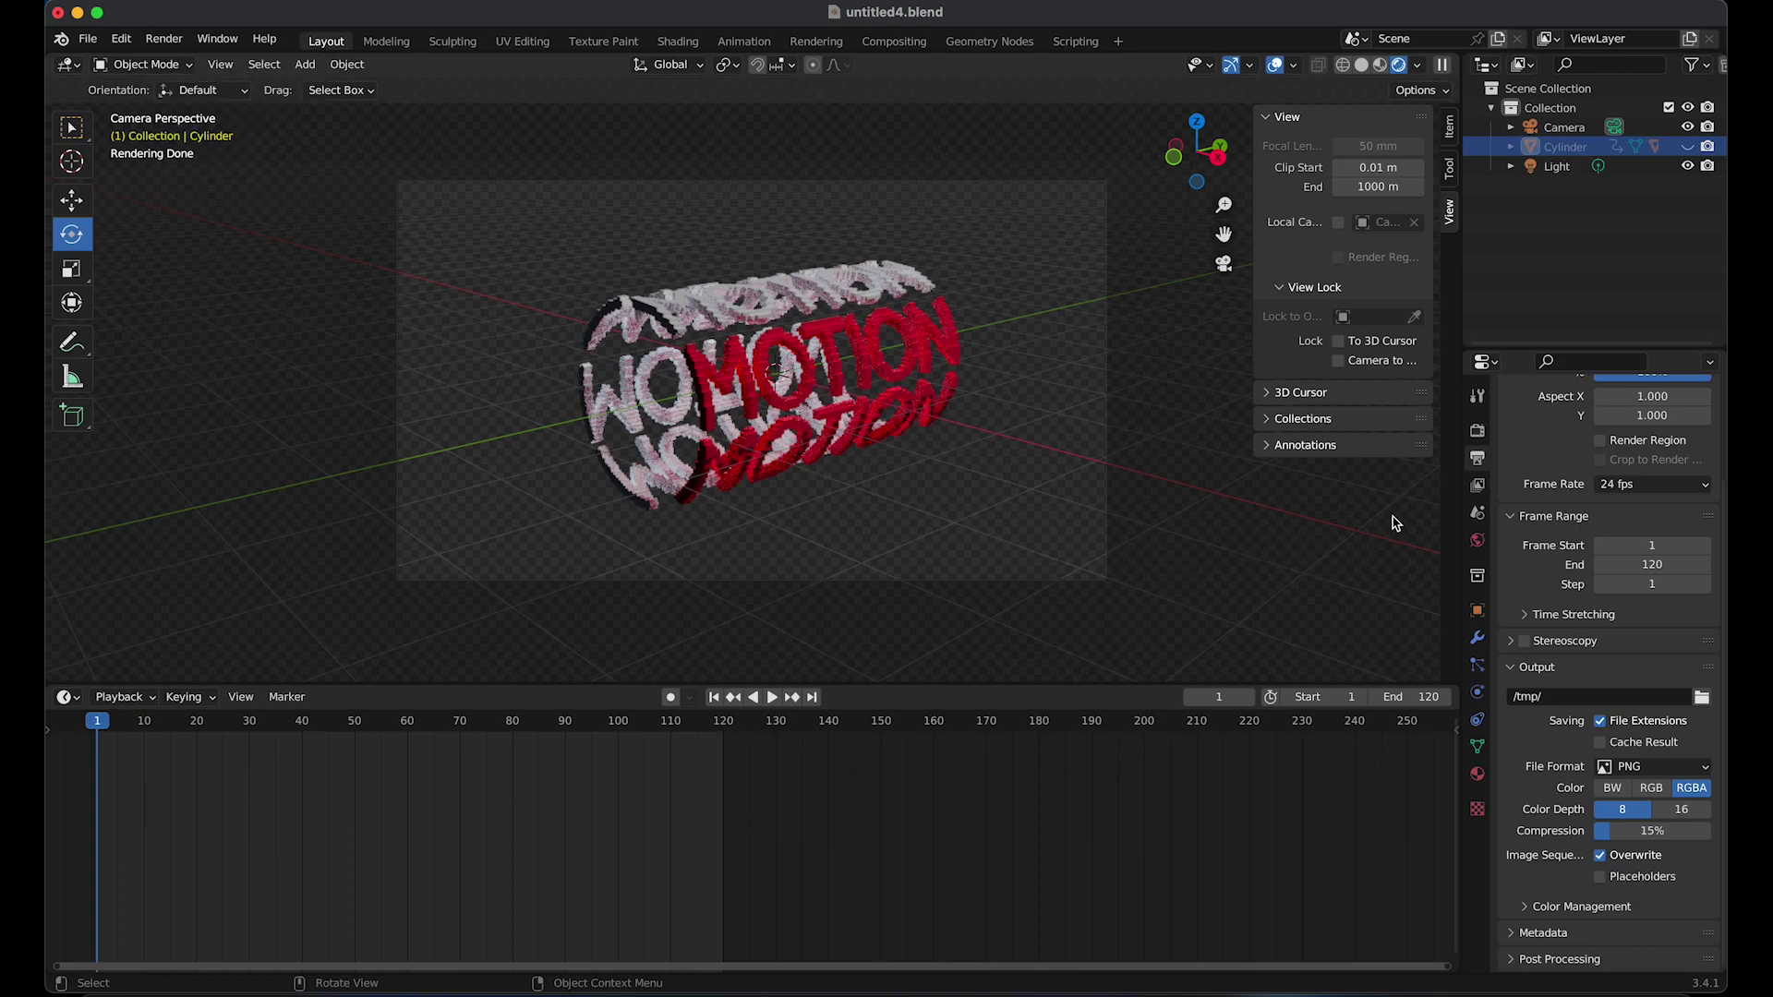
Switch the Film's Transparent option off and back on in the Cycles render settings
click(1477, 431)
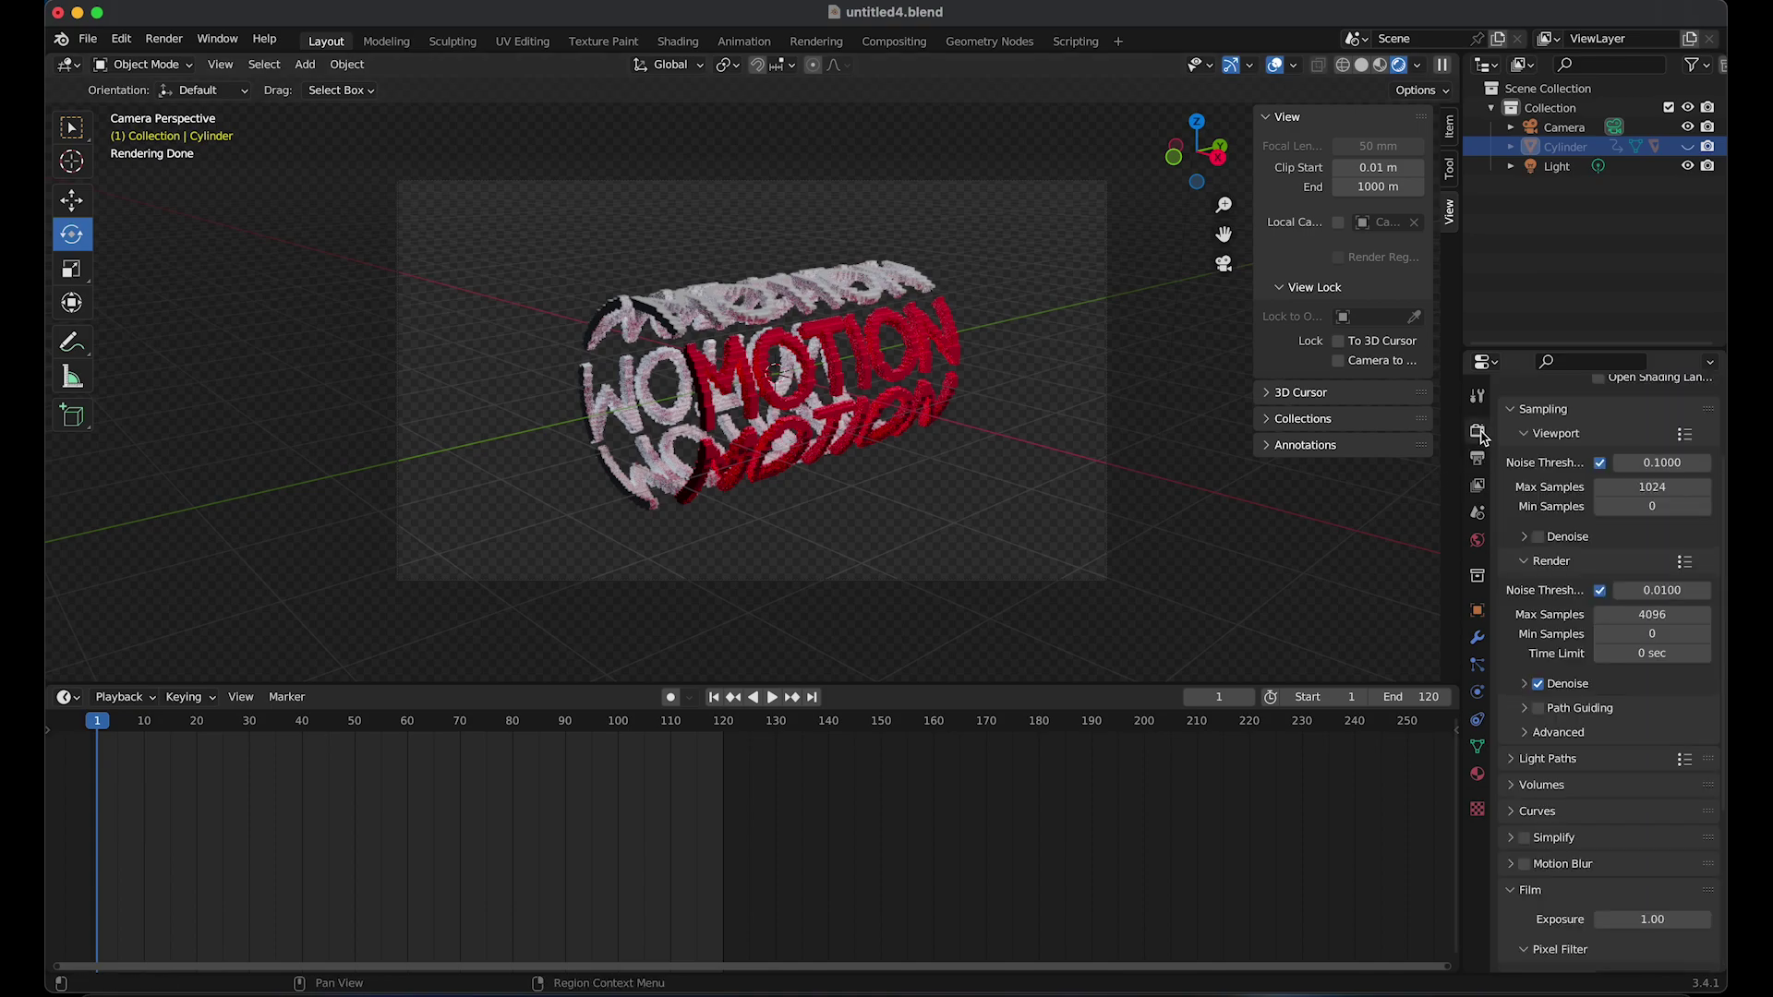
scroll(1509, 554, down, 2)
scroll(1514, 574, up, 5)
scroll(1515, 591, down, 8)
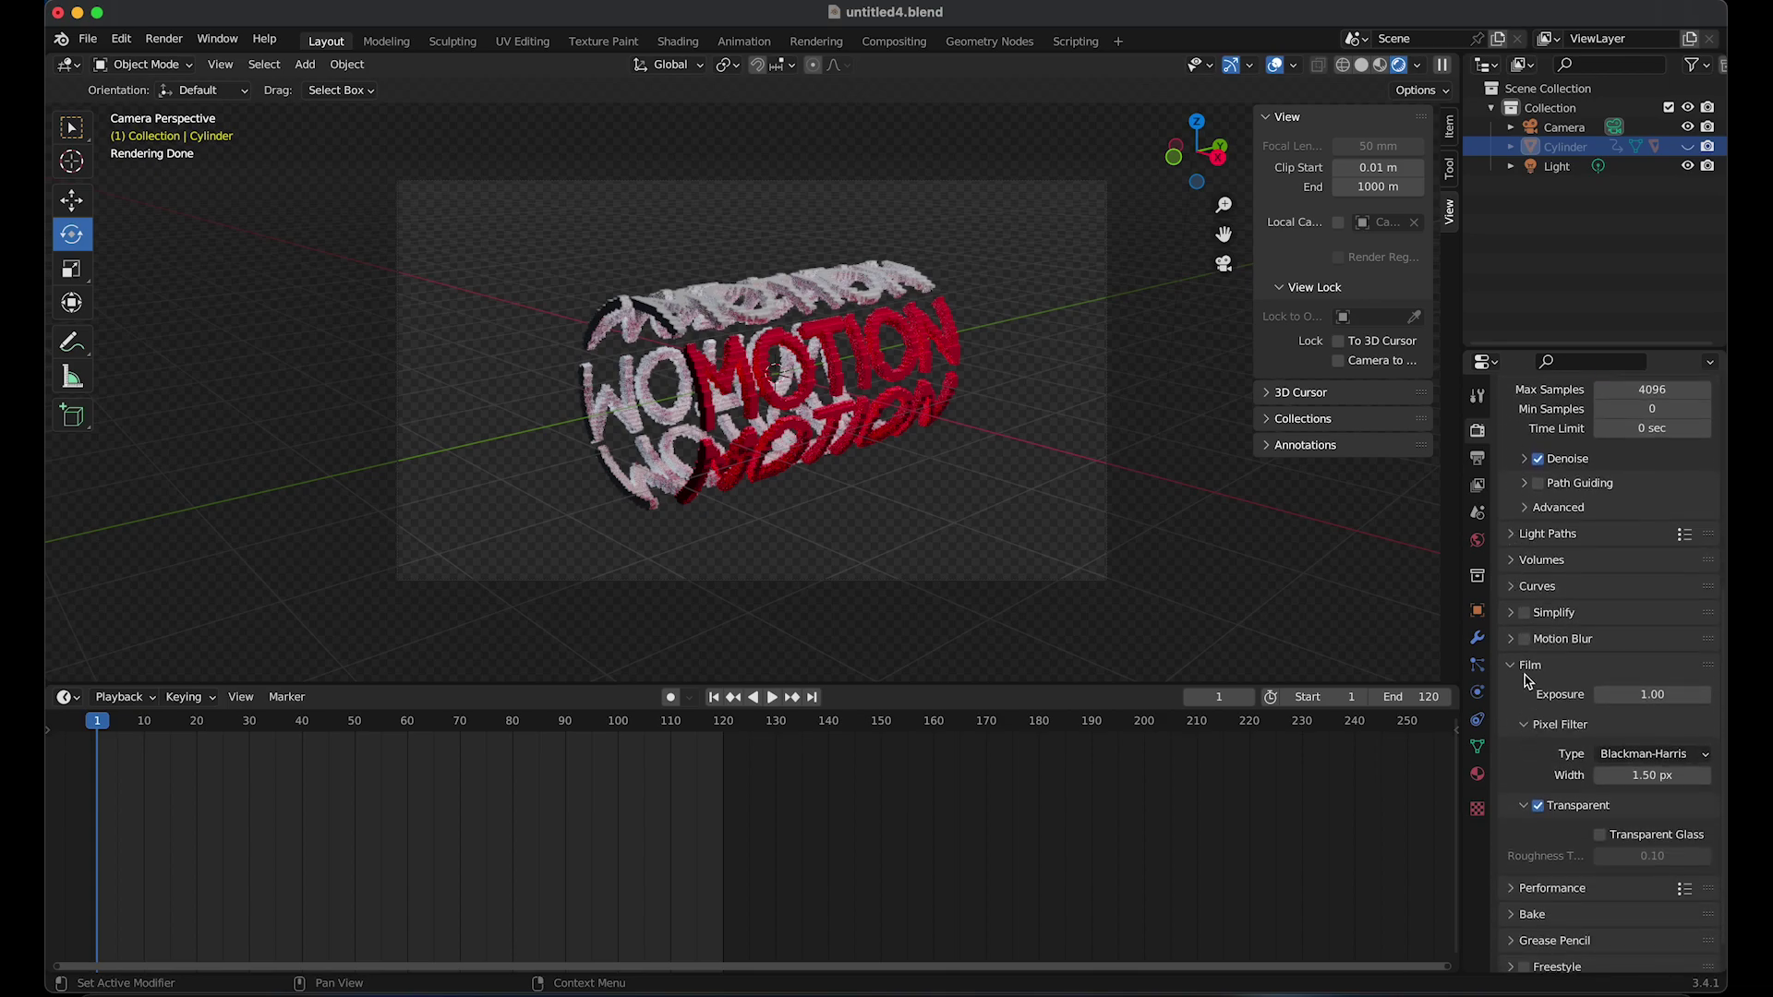
click(1538, 807)
click(1538, 807)
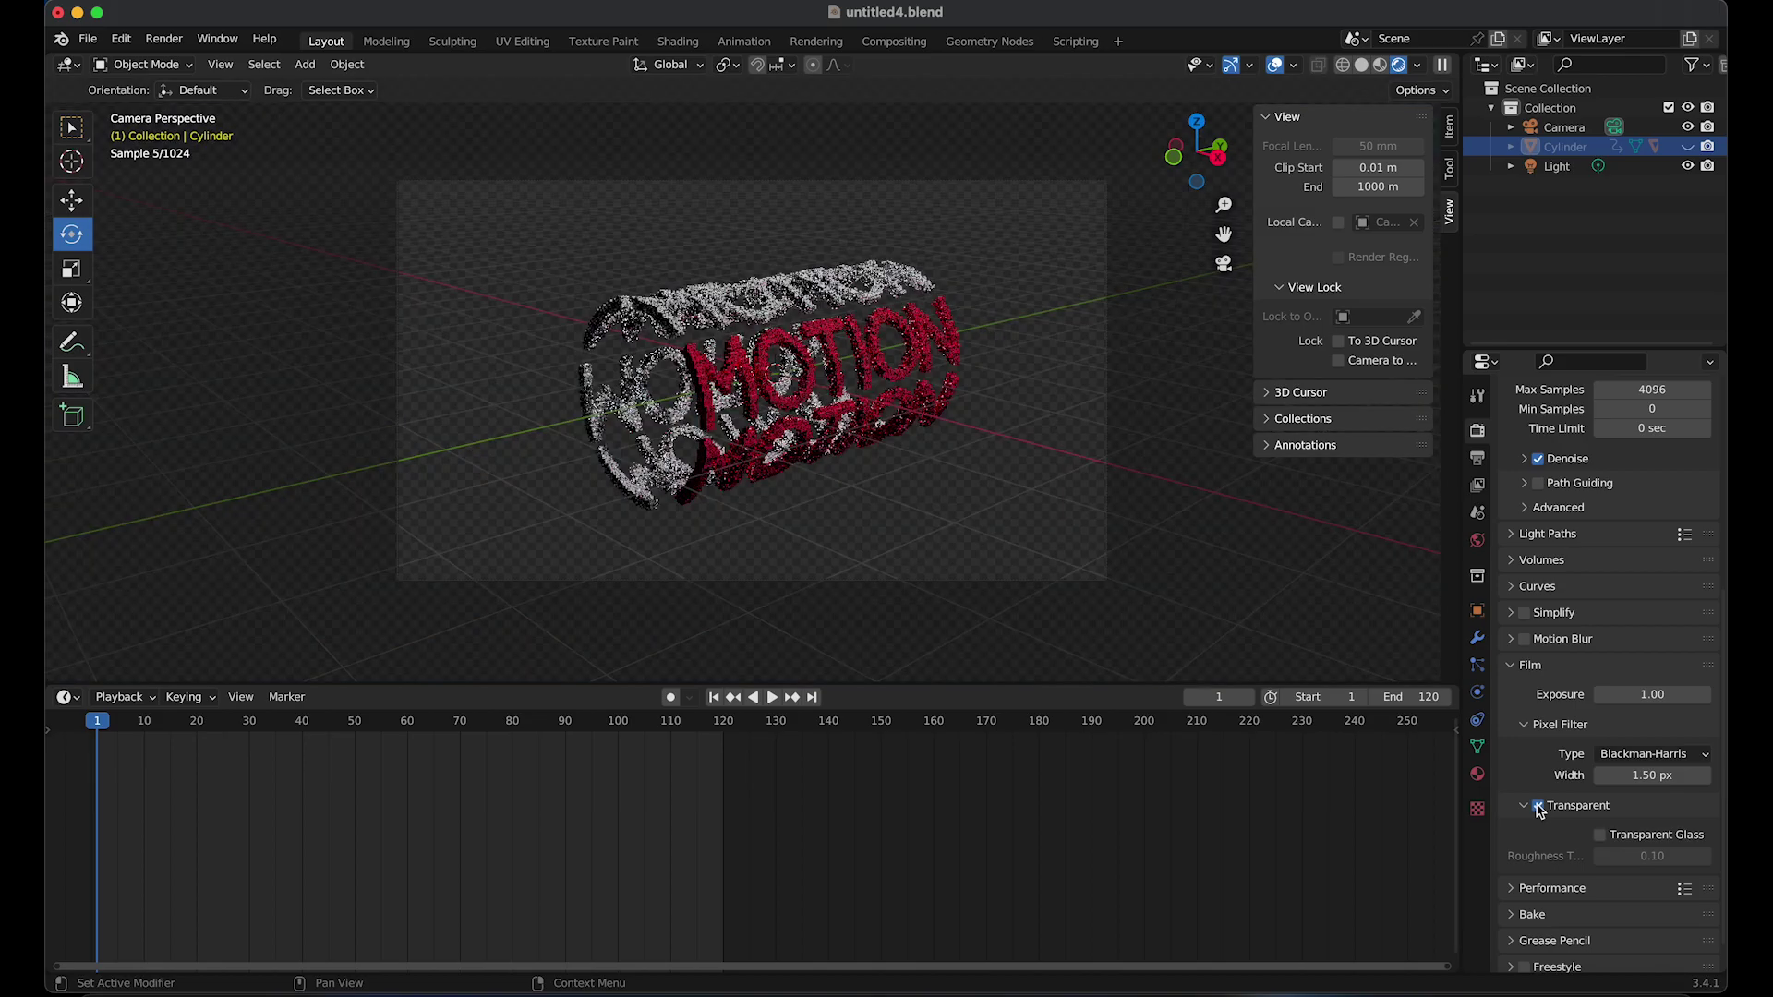